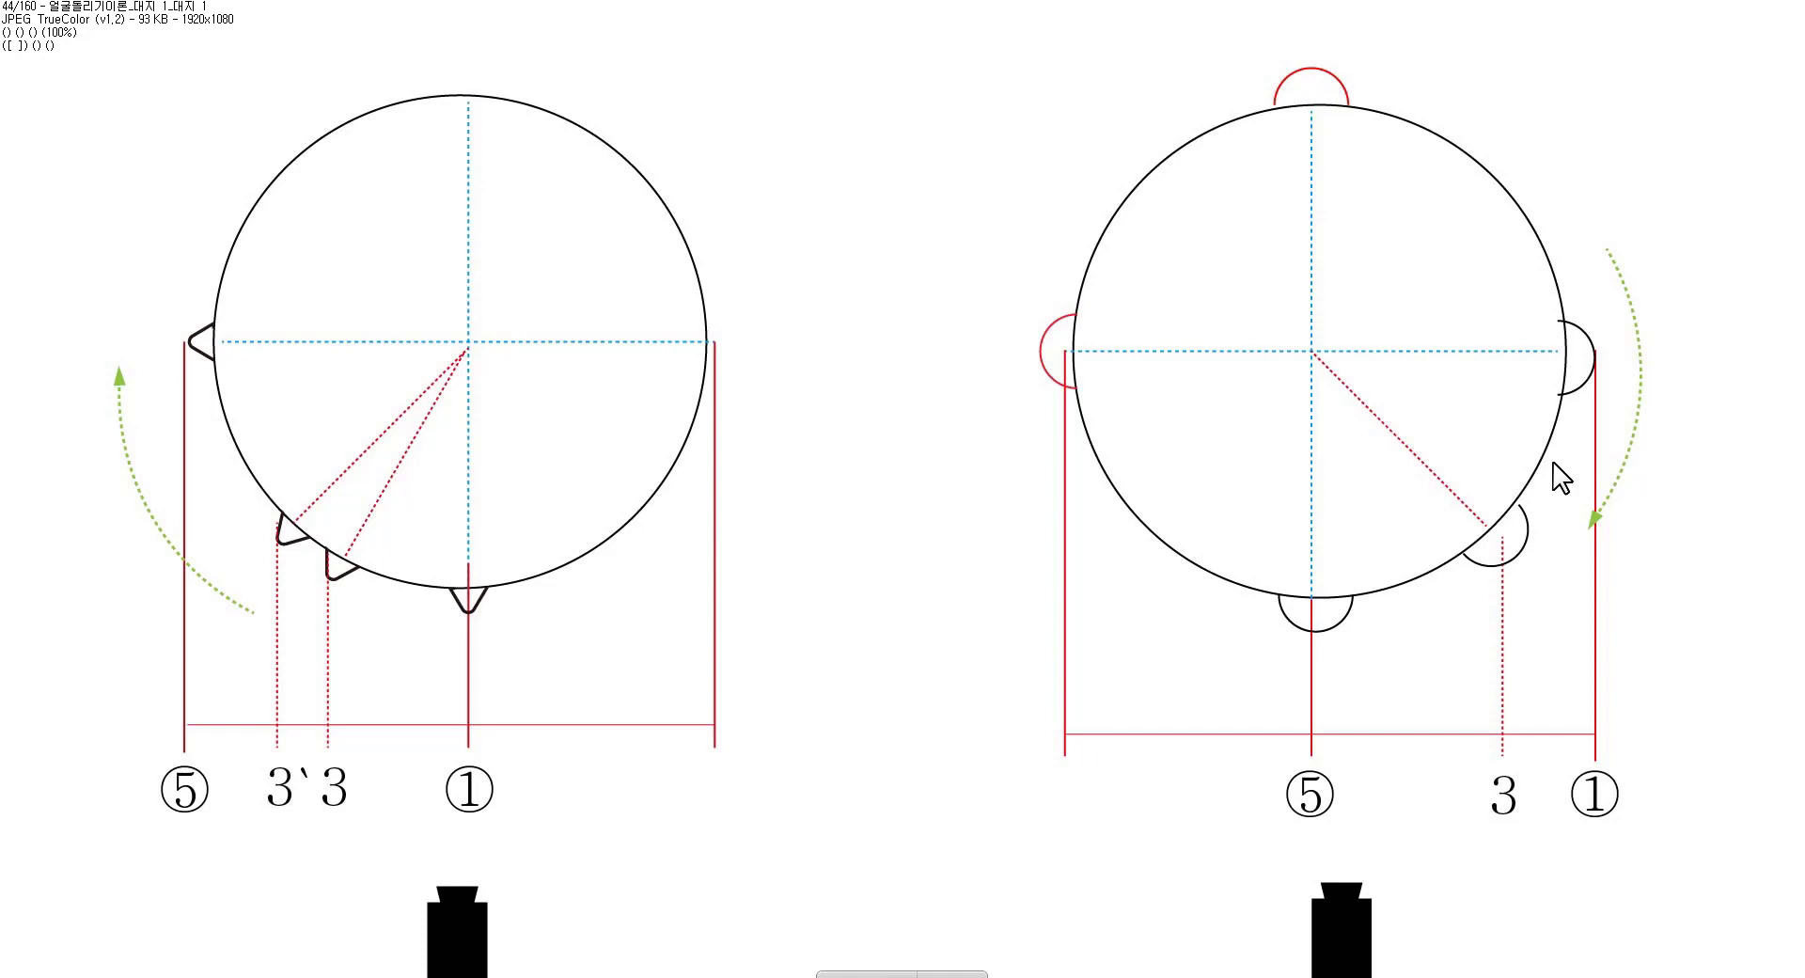
Step: Close the head-rotation diagram, switch to the 얼굴돌리기 scene in OpenToonz and move the playhead to frame 7
left_click(1496, 559)
key("Escape")
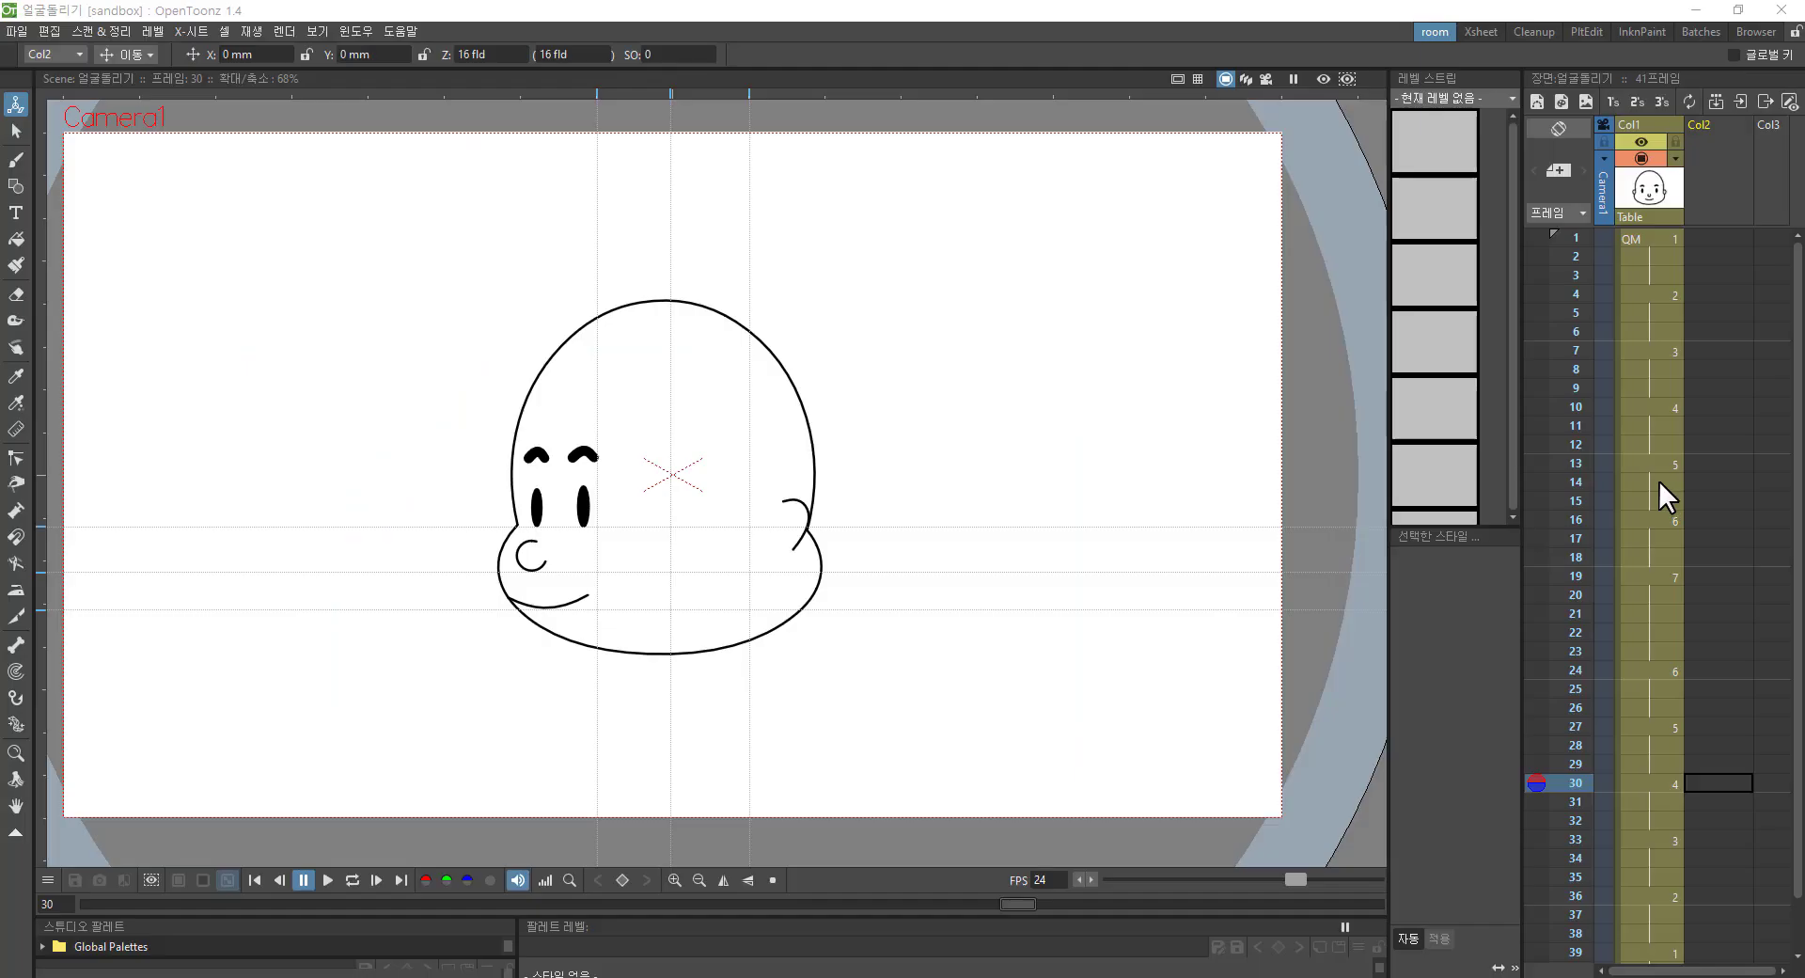
left_click(1535, 771)
mouse_move(1618, 432)
left_mouse_down()
mouse_move(1623, 360)
mouse_move(1625, 435)
mouse_move(1648, 348)
left_mouse_up()
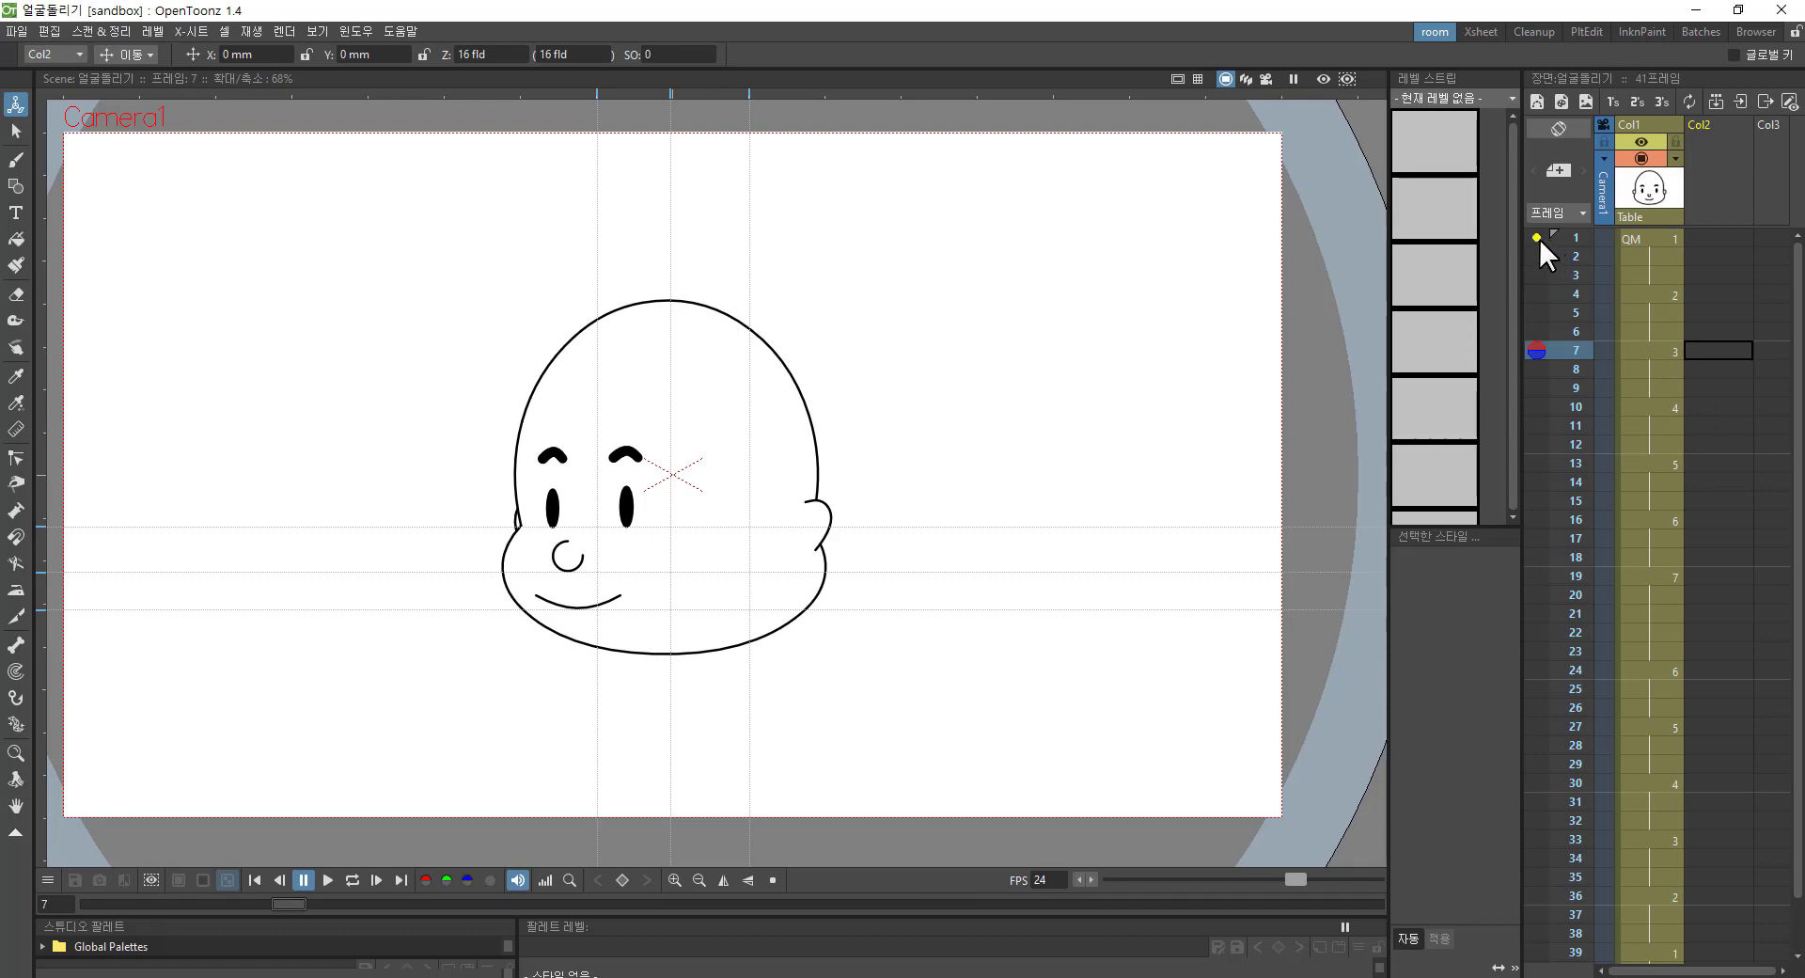
Step: Show onion skins of frames 1–6 and 8–13 around frame 7 of the face drawing, and hide them again
left_click_drag(1538, 350, 1538, 463)
scroll(1088, 603, "up", 3)
left_click(1088, 604)
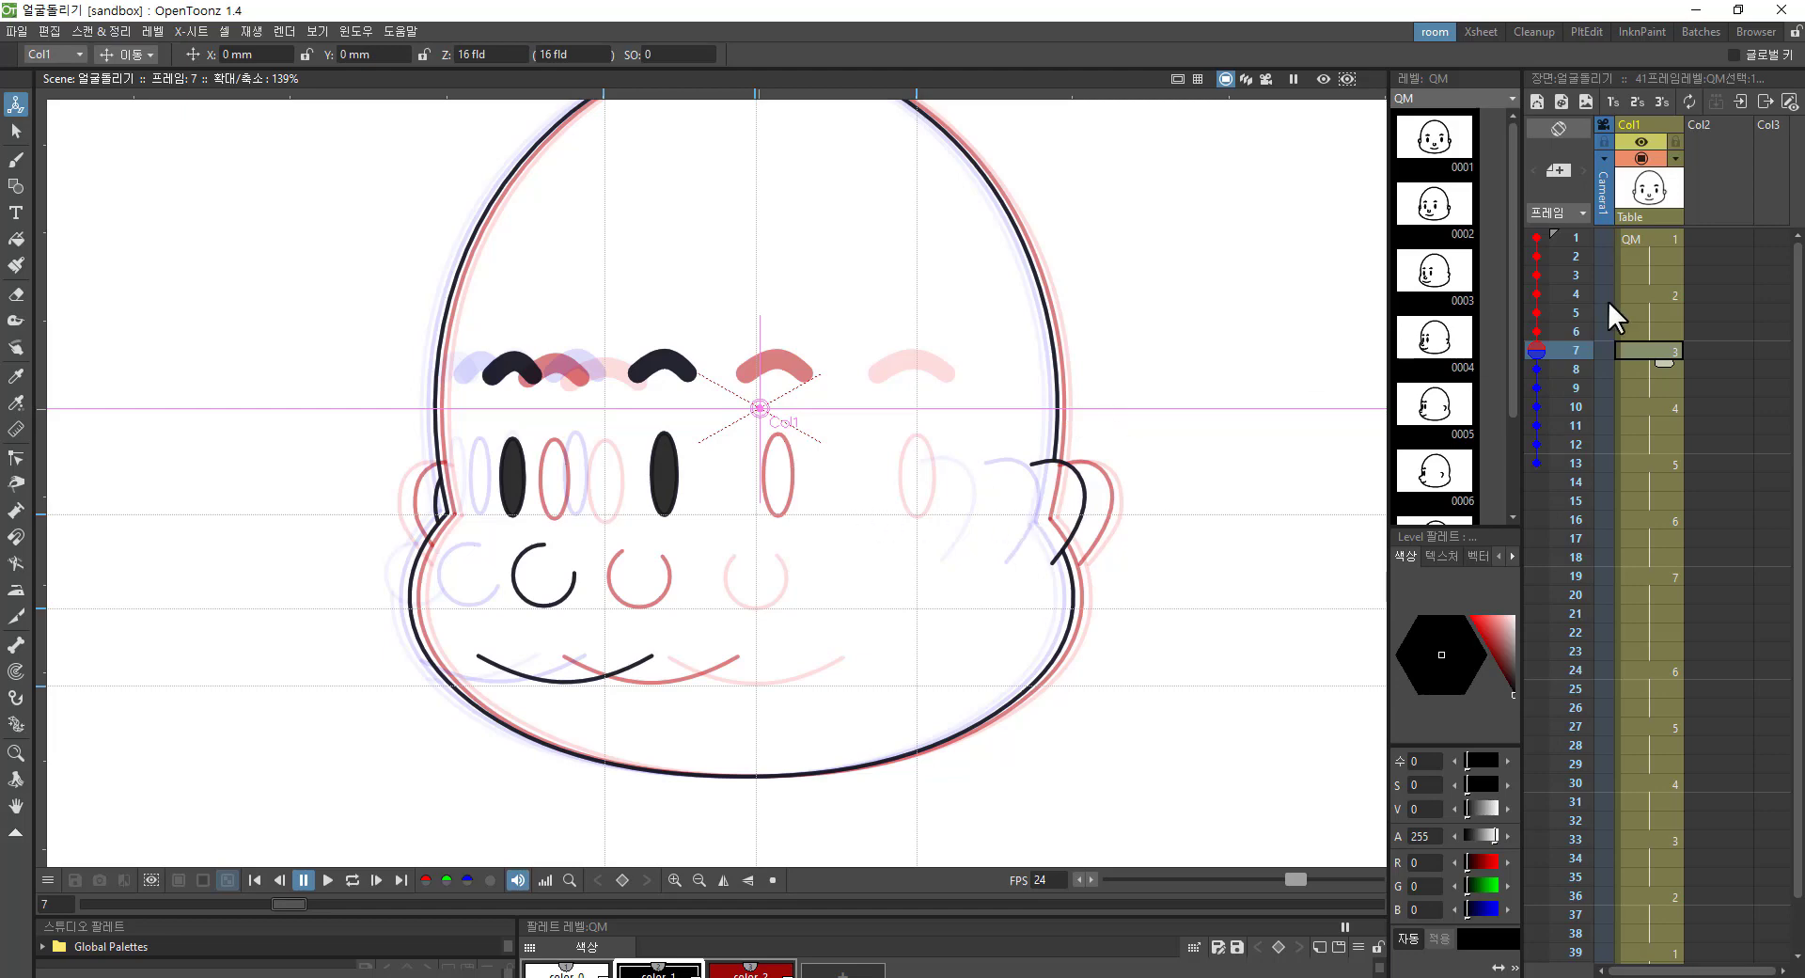
left_click_drag(1536, 237, 1542, 306)
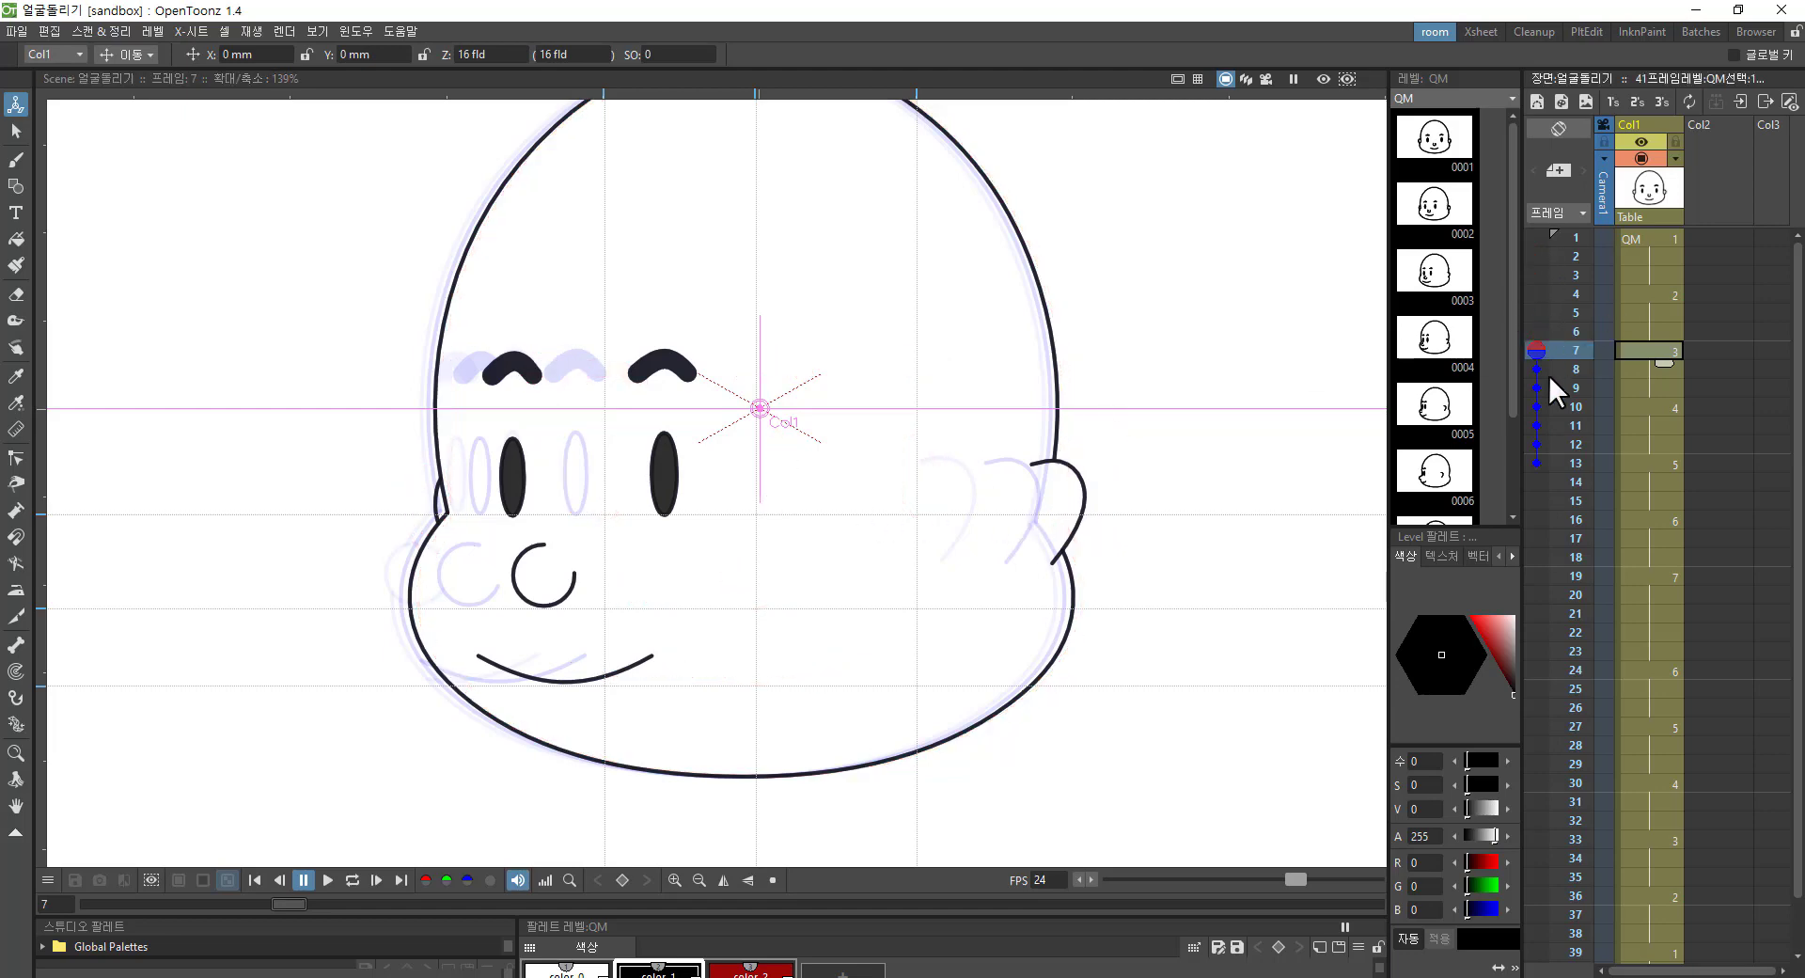
left_click_drag(1536, 369, 1537, 470)
left_click_drag(637, 491, 613, 560)
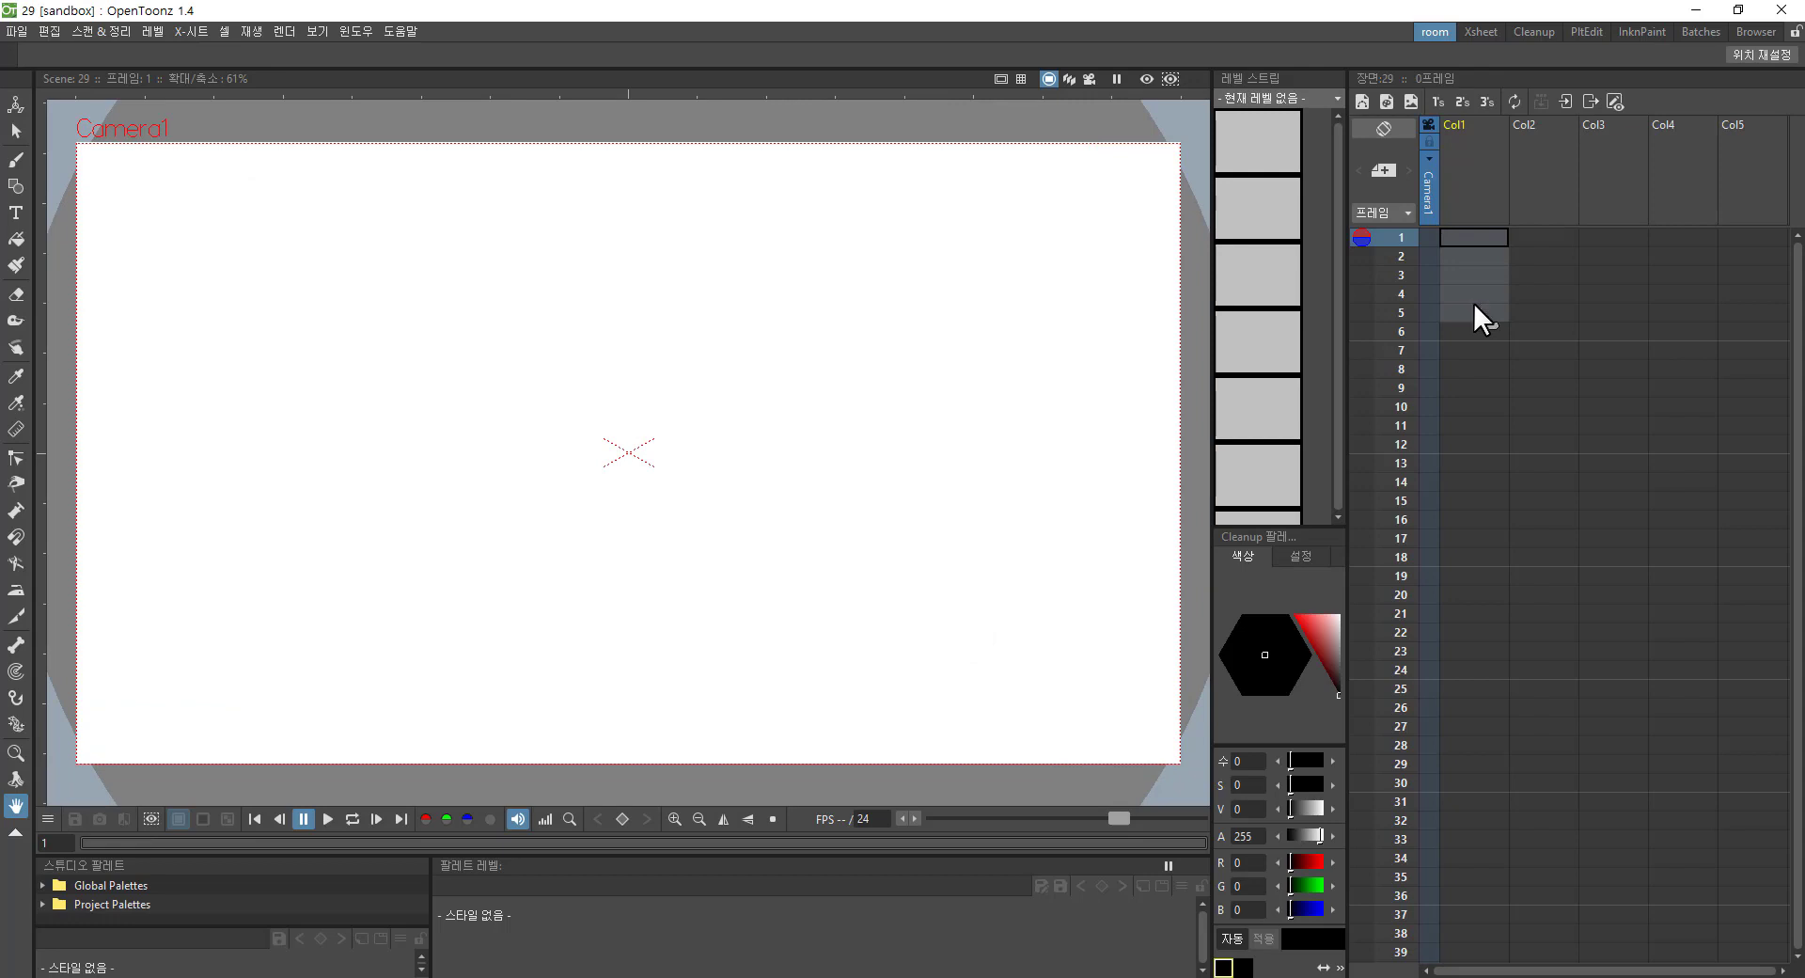
Step: Create blank drawings in frames 1 to 5 of the first column
right_click(1481, 268)
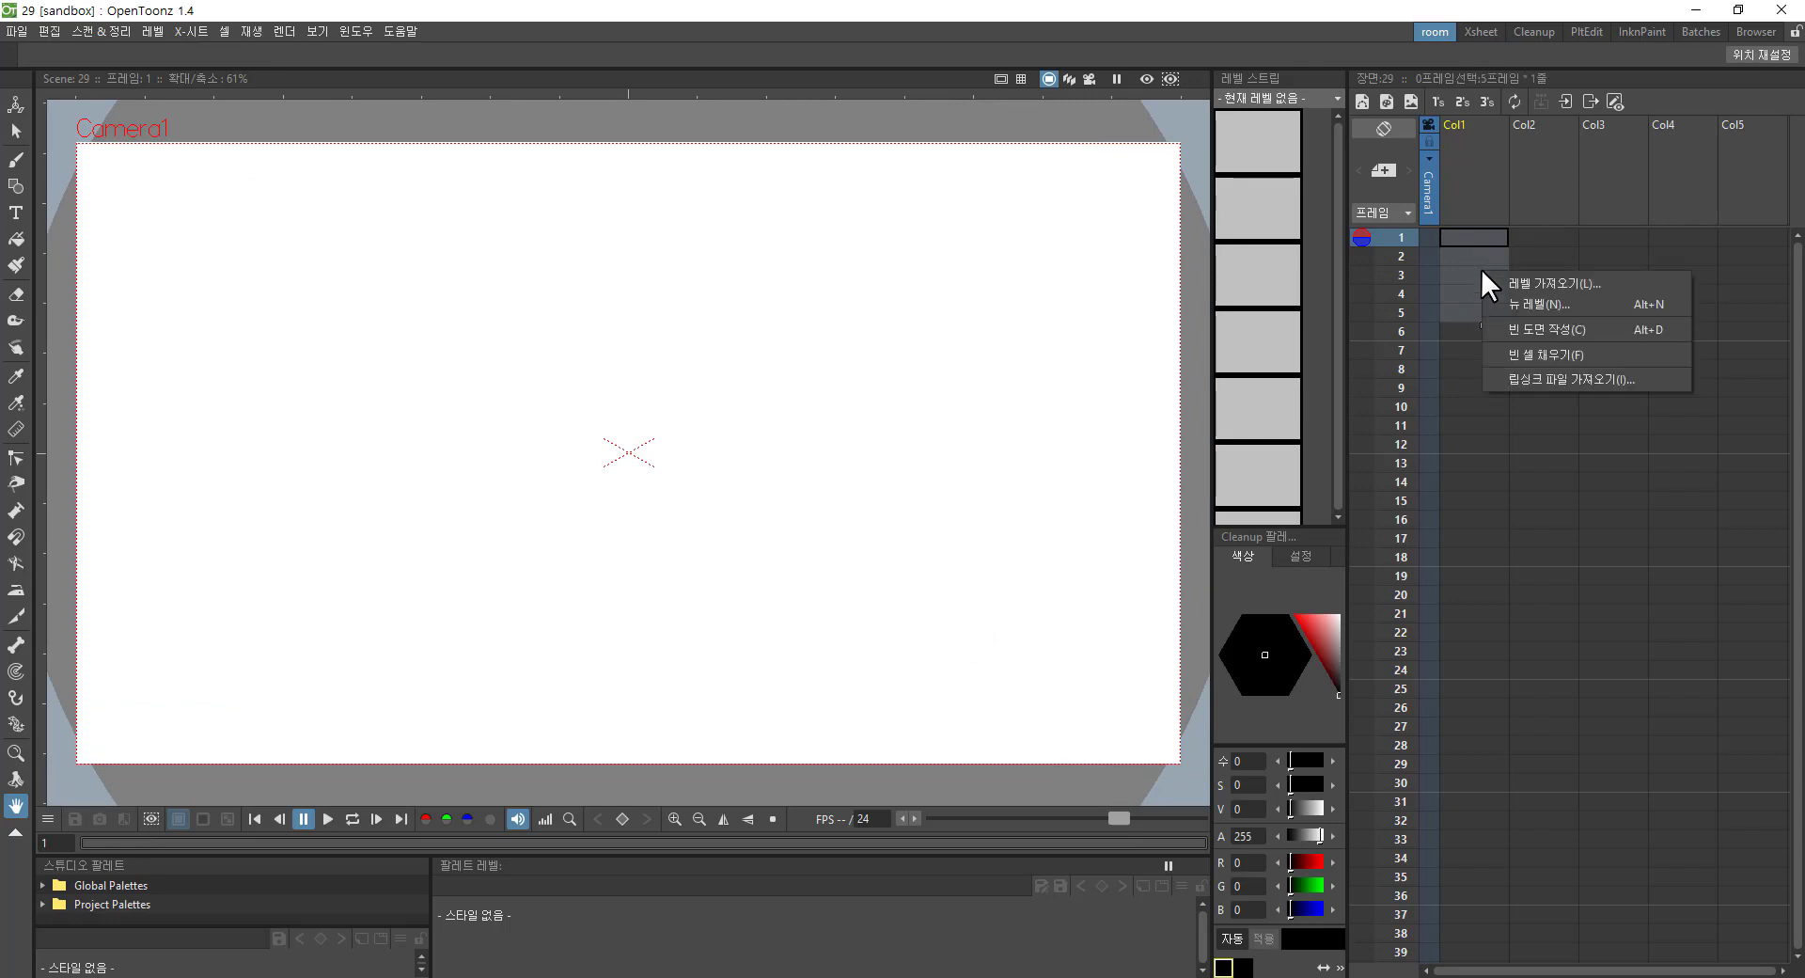
left_click(1576, 334)
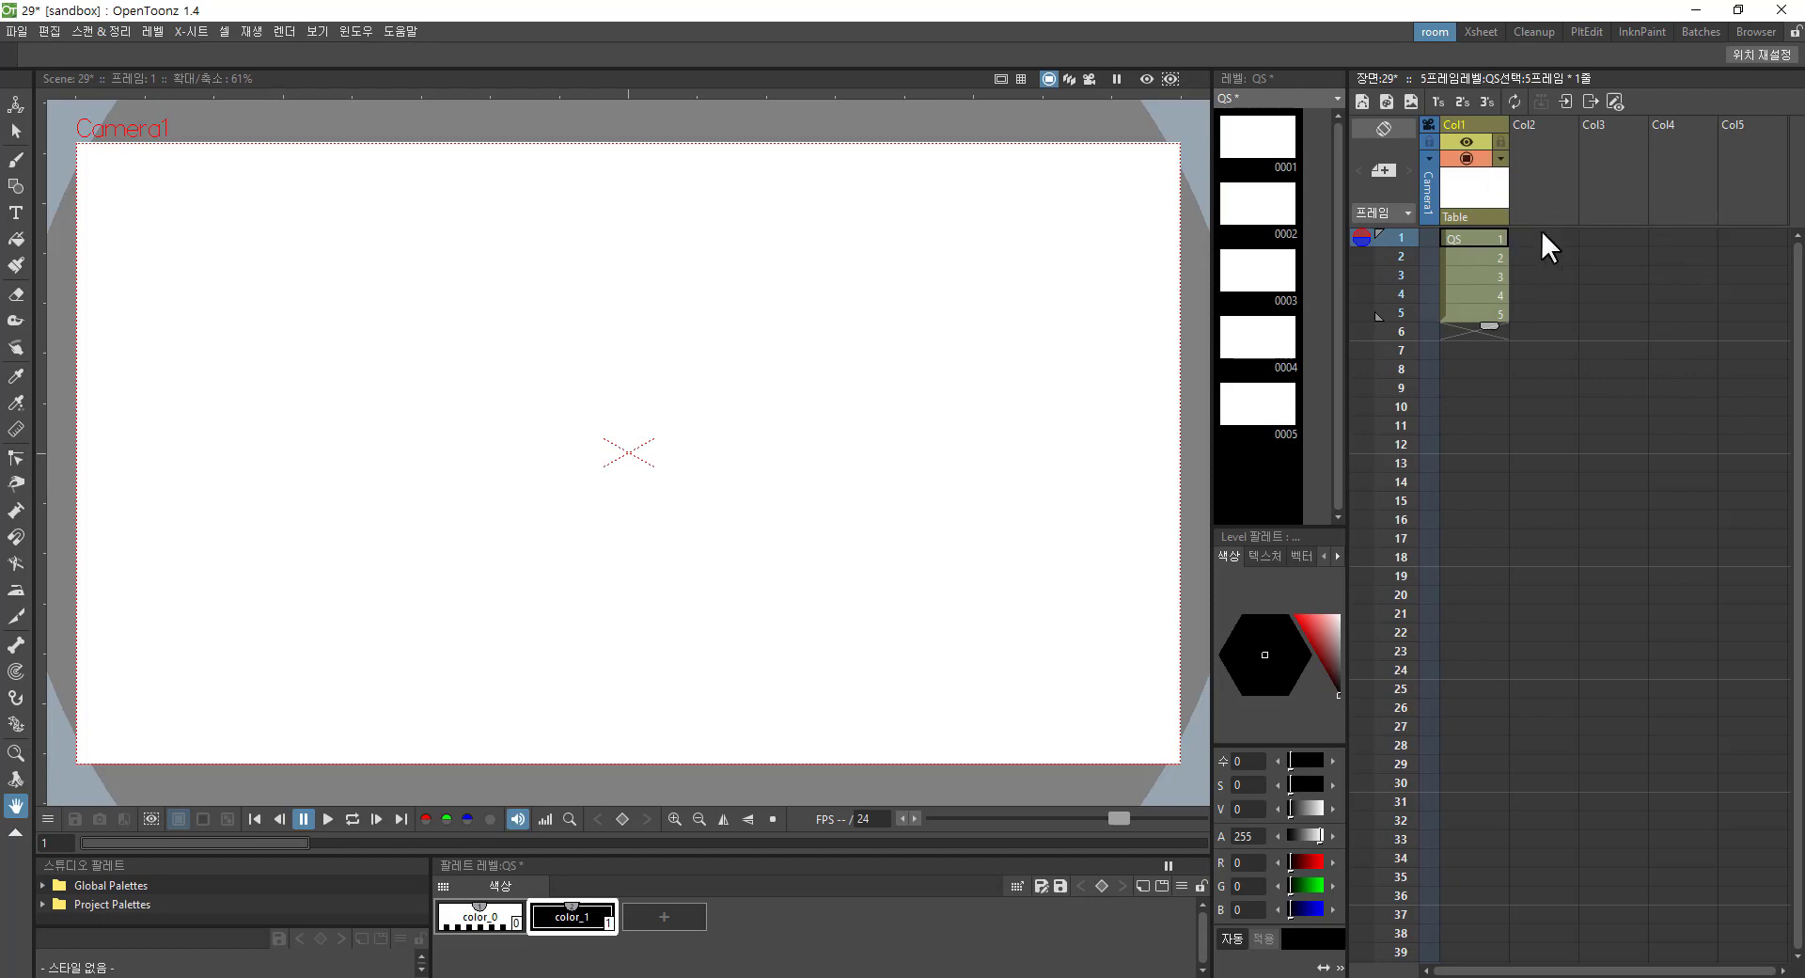
left_click_drag(1513, 241, 1527, 317)
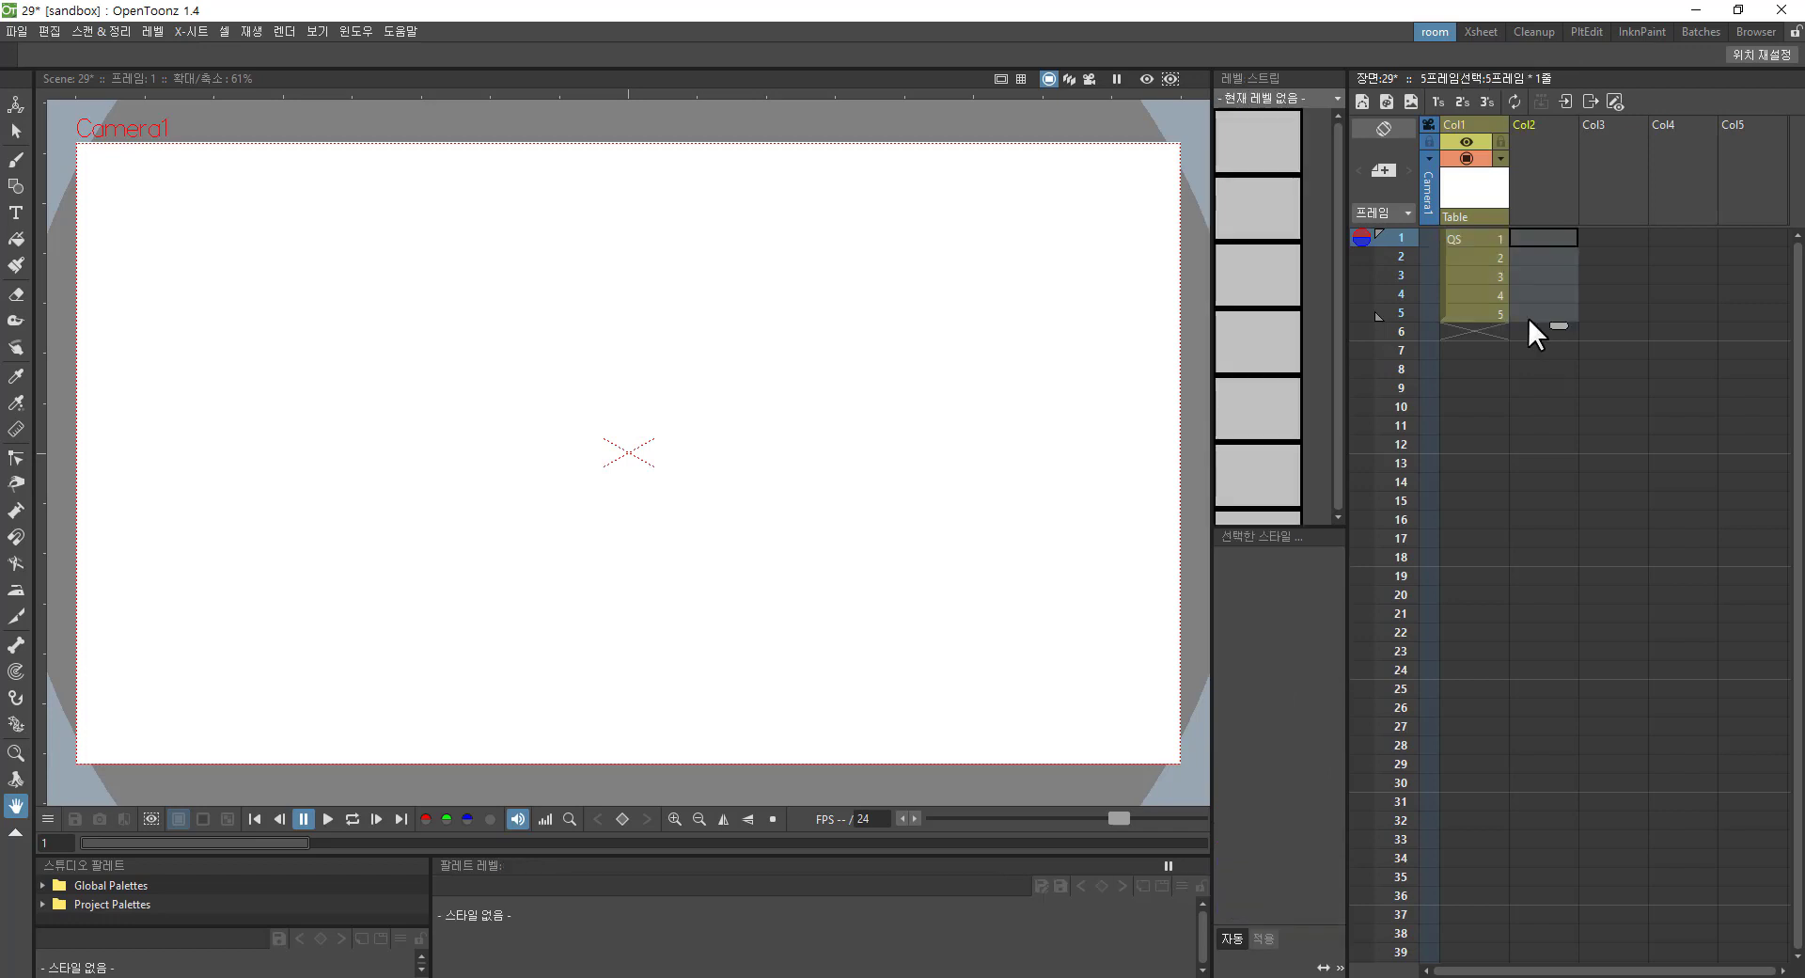
right_click(1542, 263)
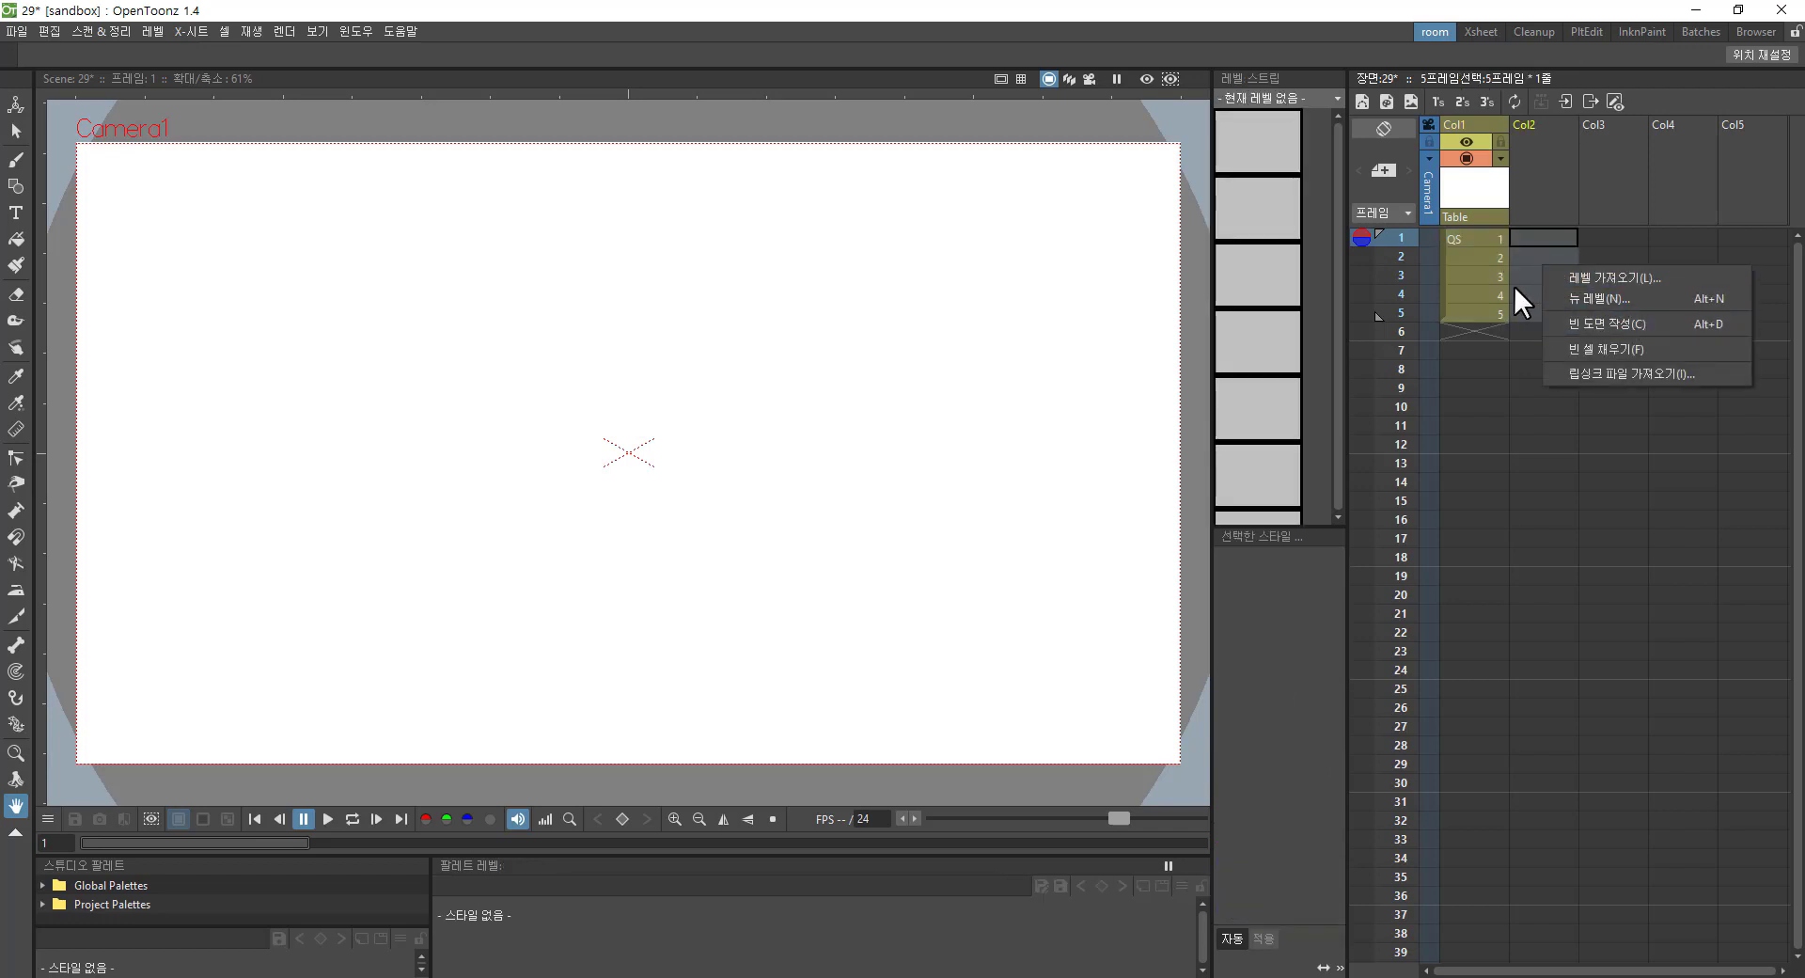
left_click(649, 33)
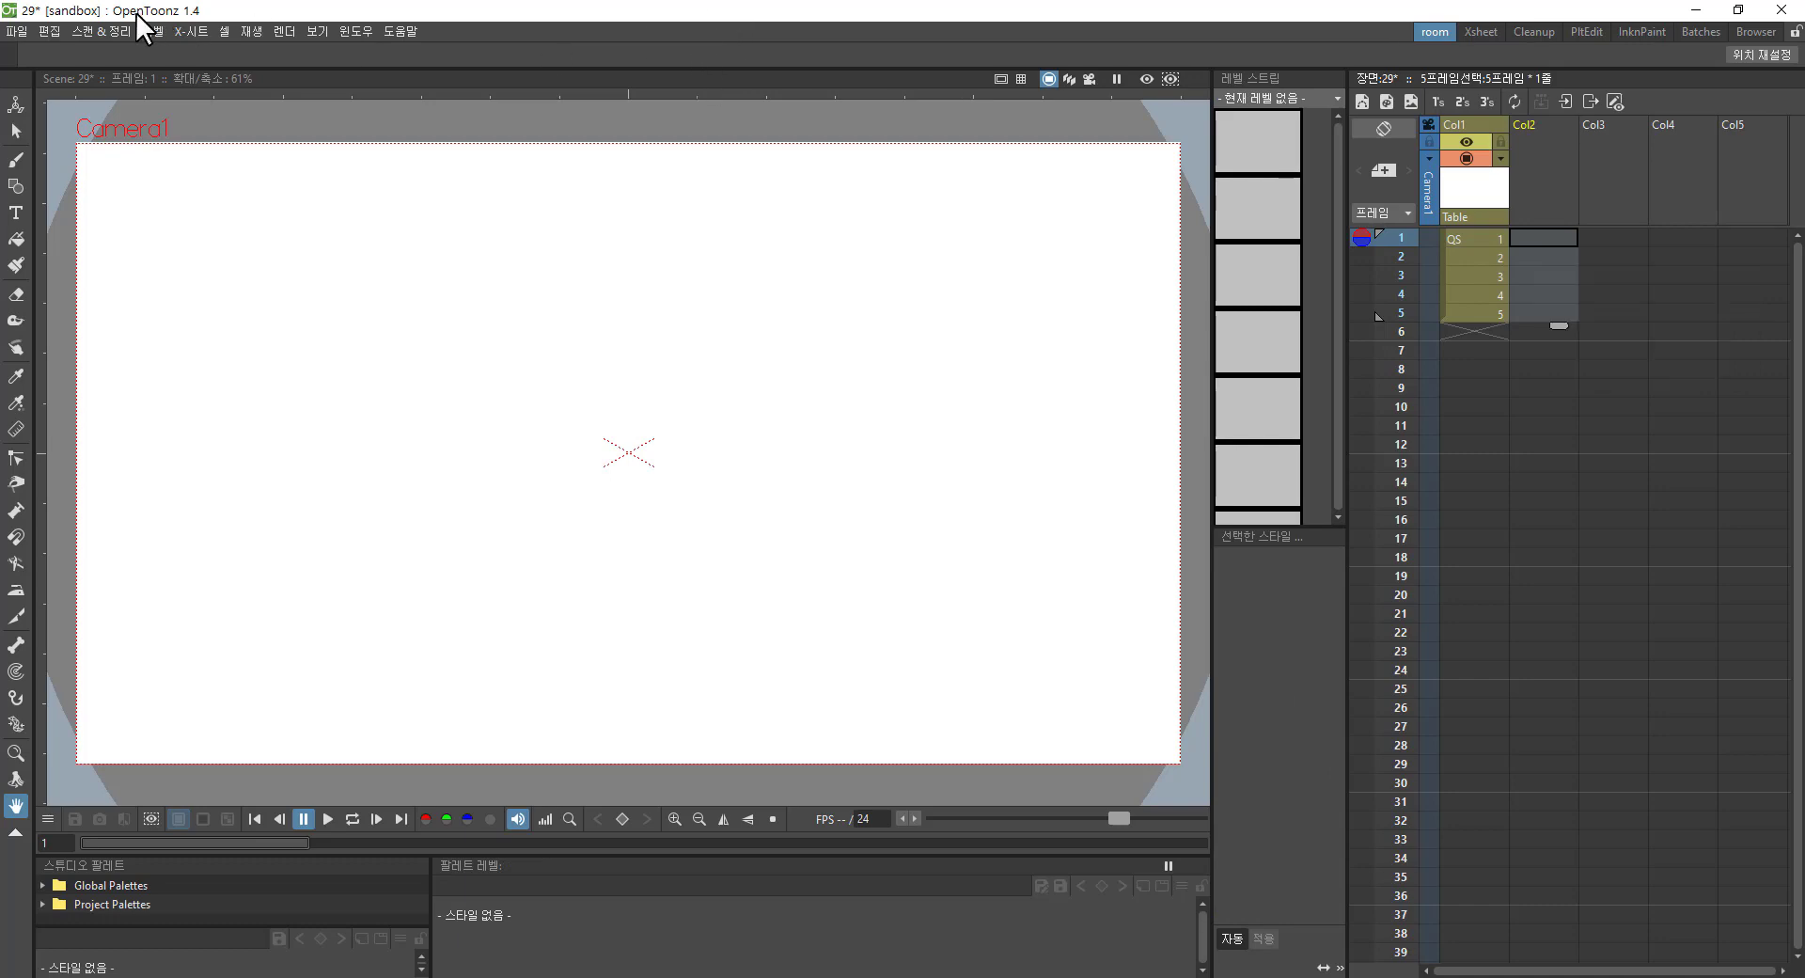
Step: Set the default level type for drawing to the Toonz vector level (툰즈 벡터 레벨) in the preferences
left_click(19, 32)
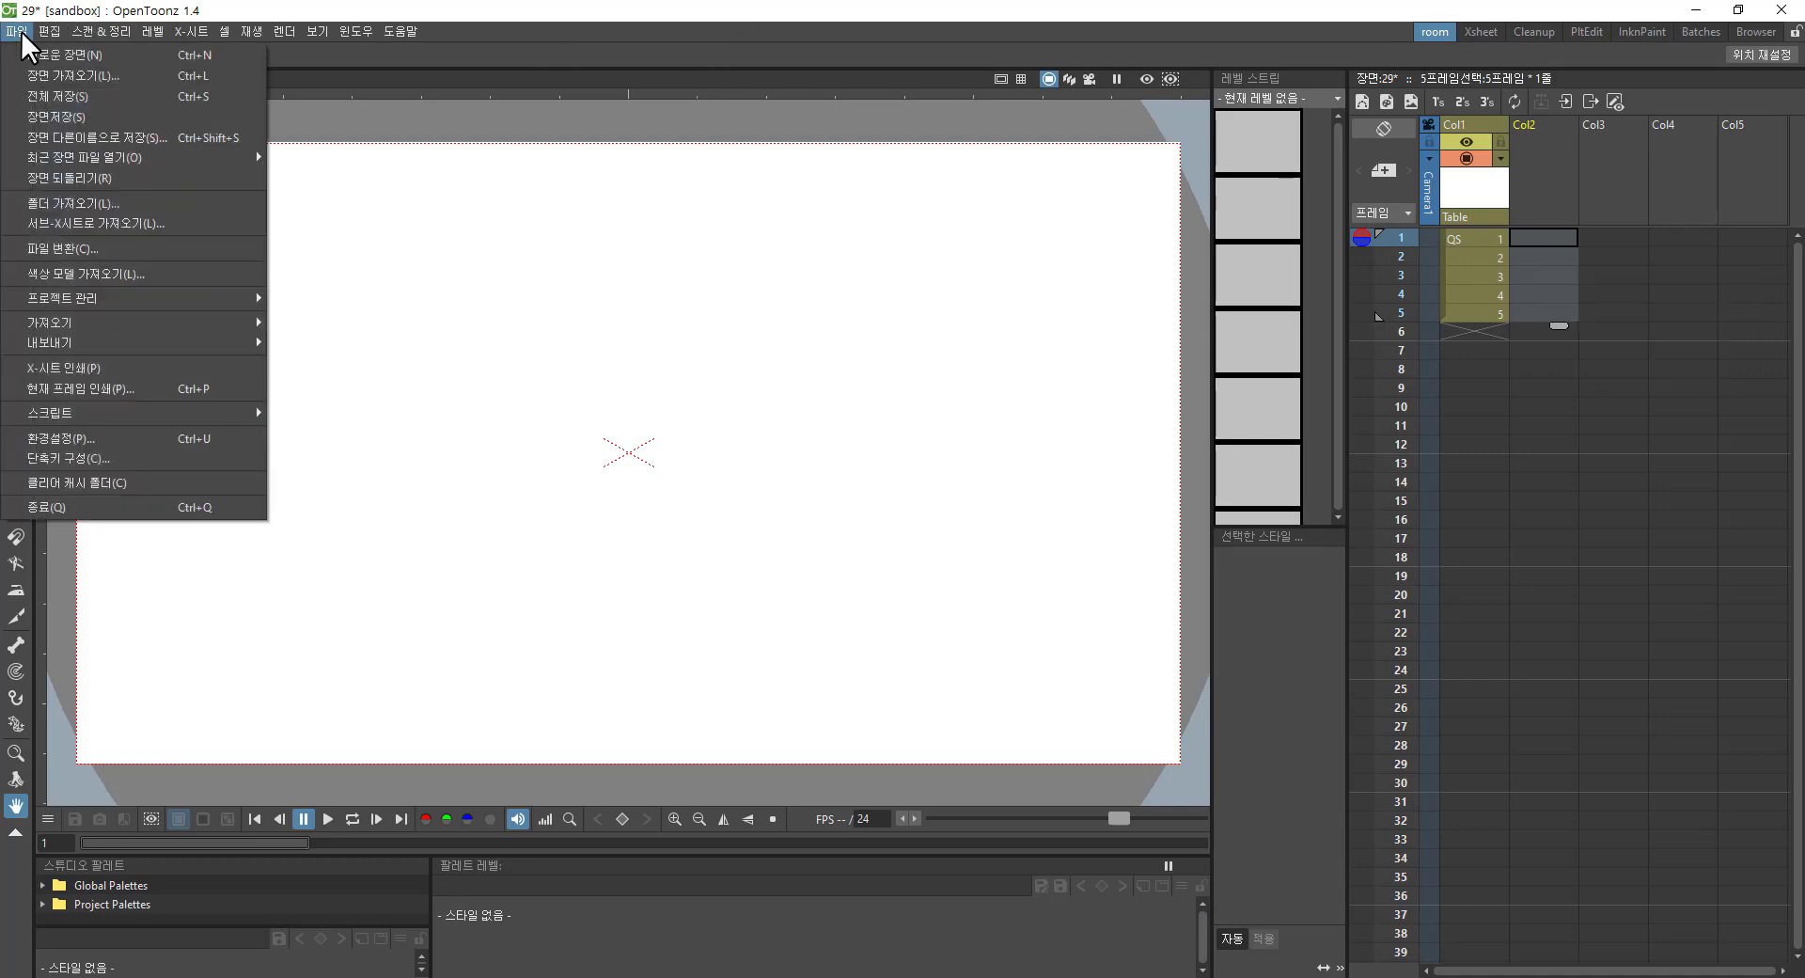
left_click(140, 439)
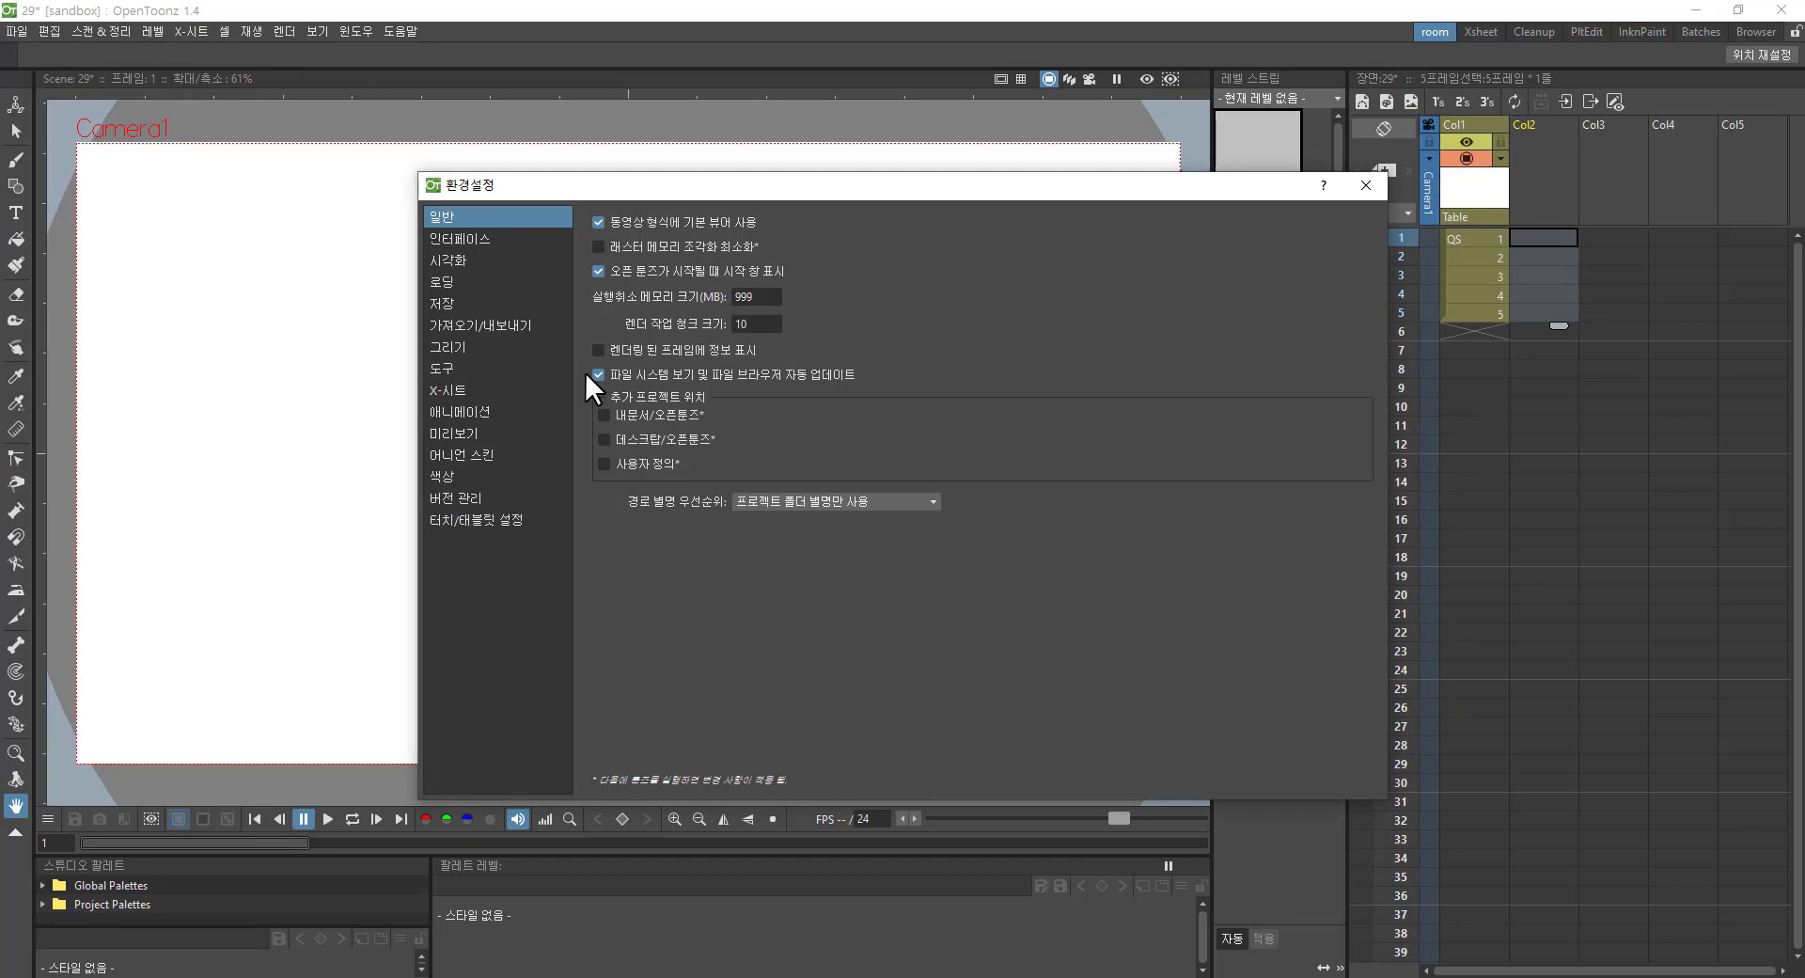
left_click(467, 346)
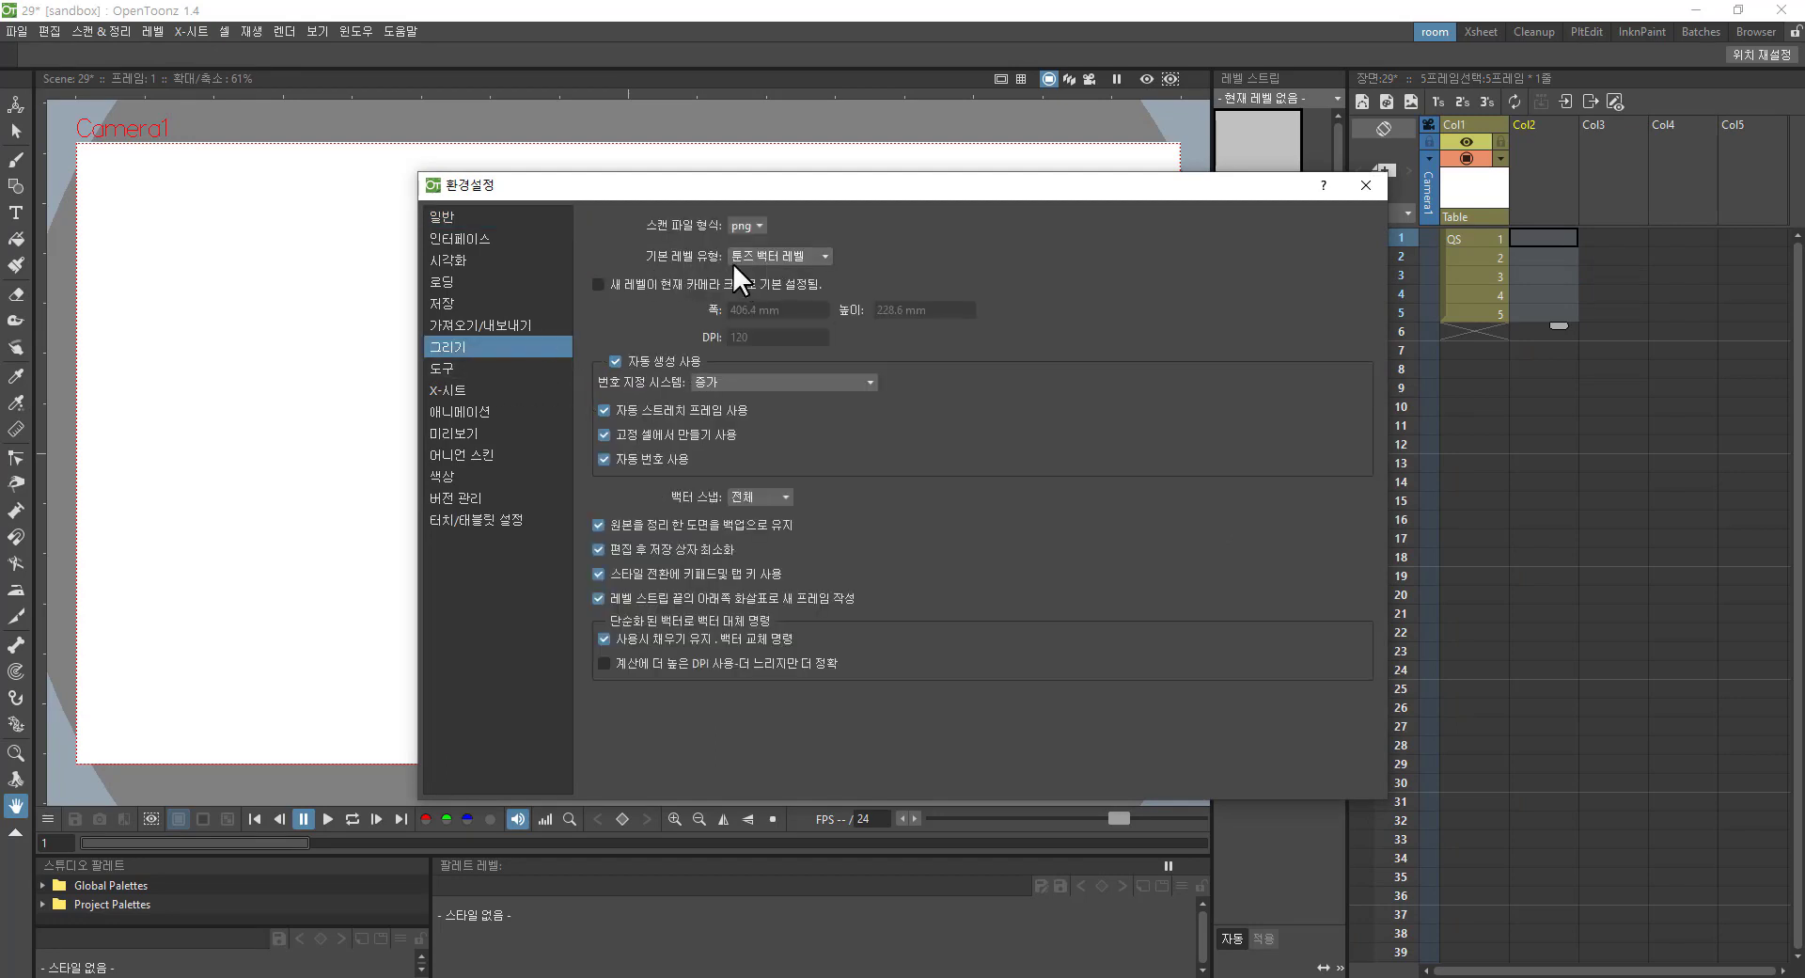
left_click(798, 254)
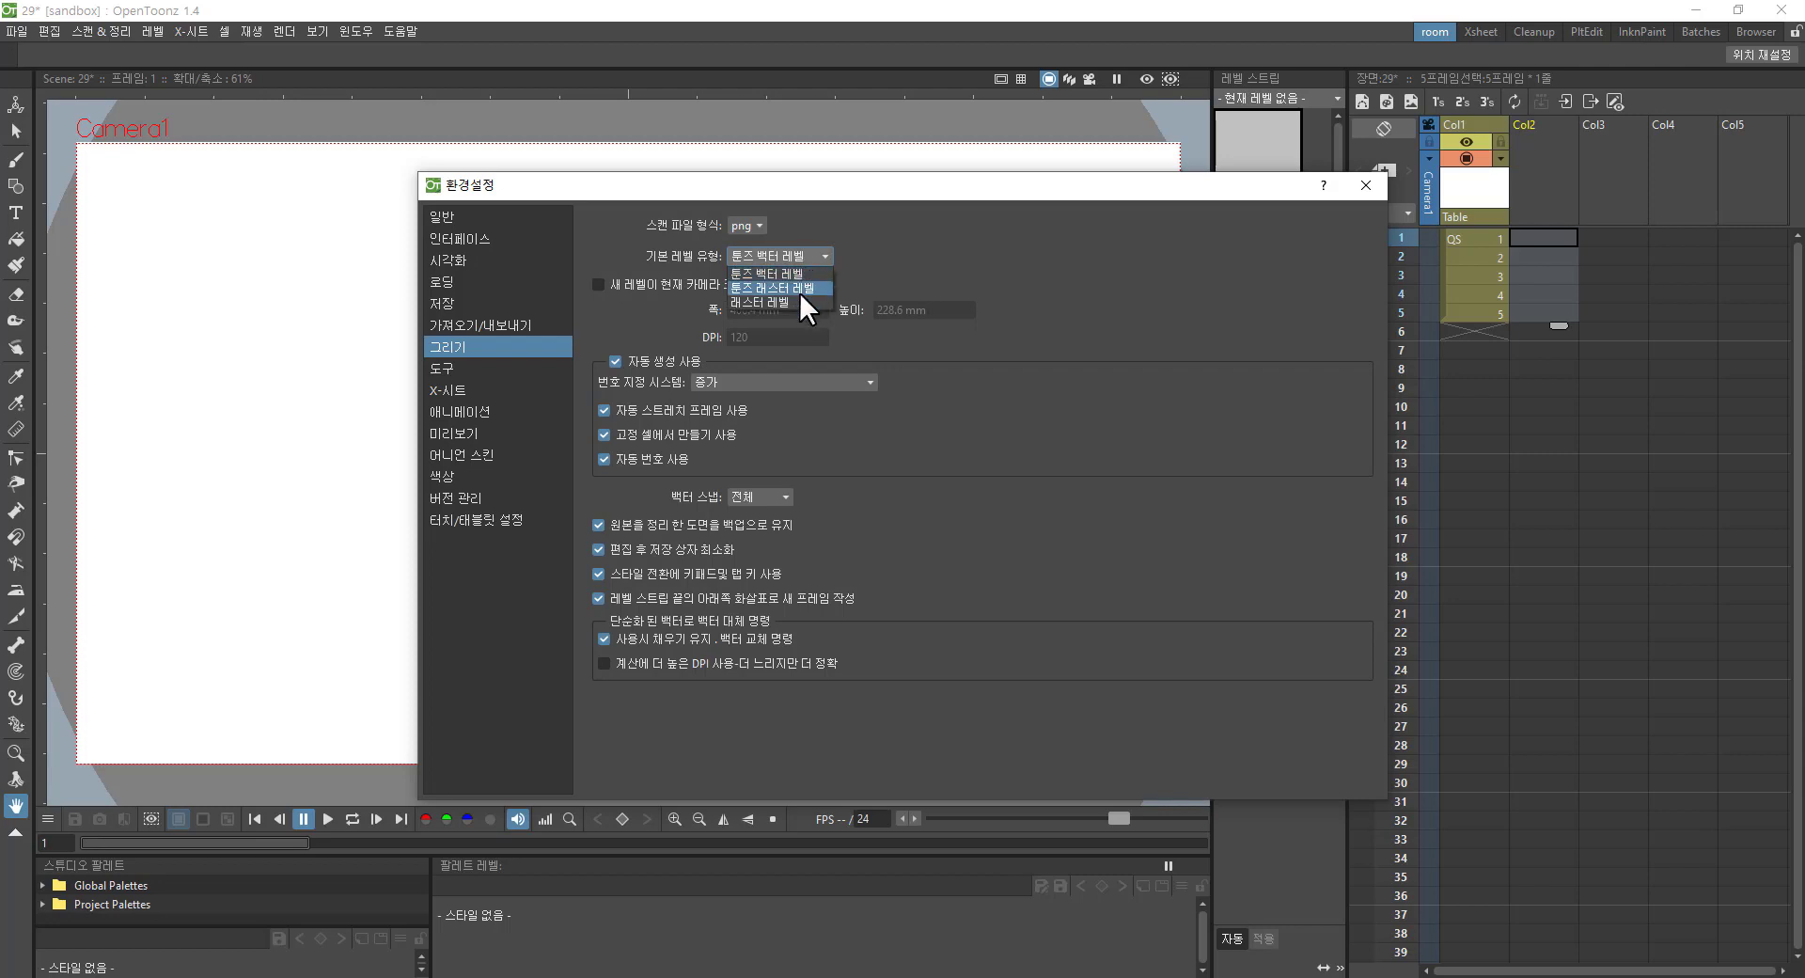
left_click(797, 276)
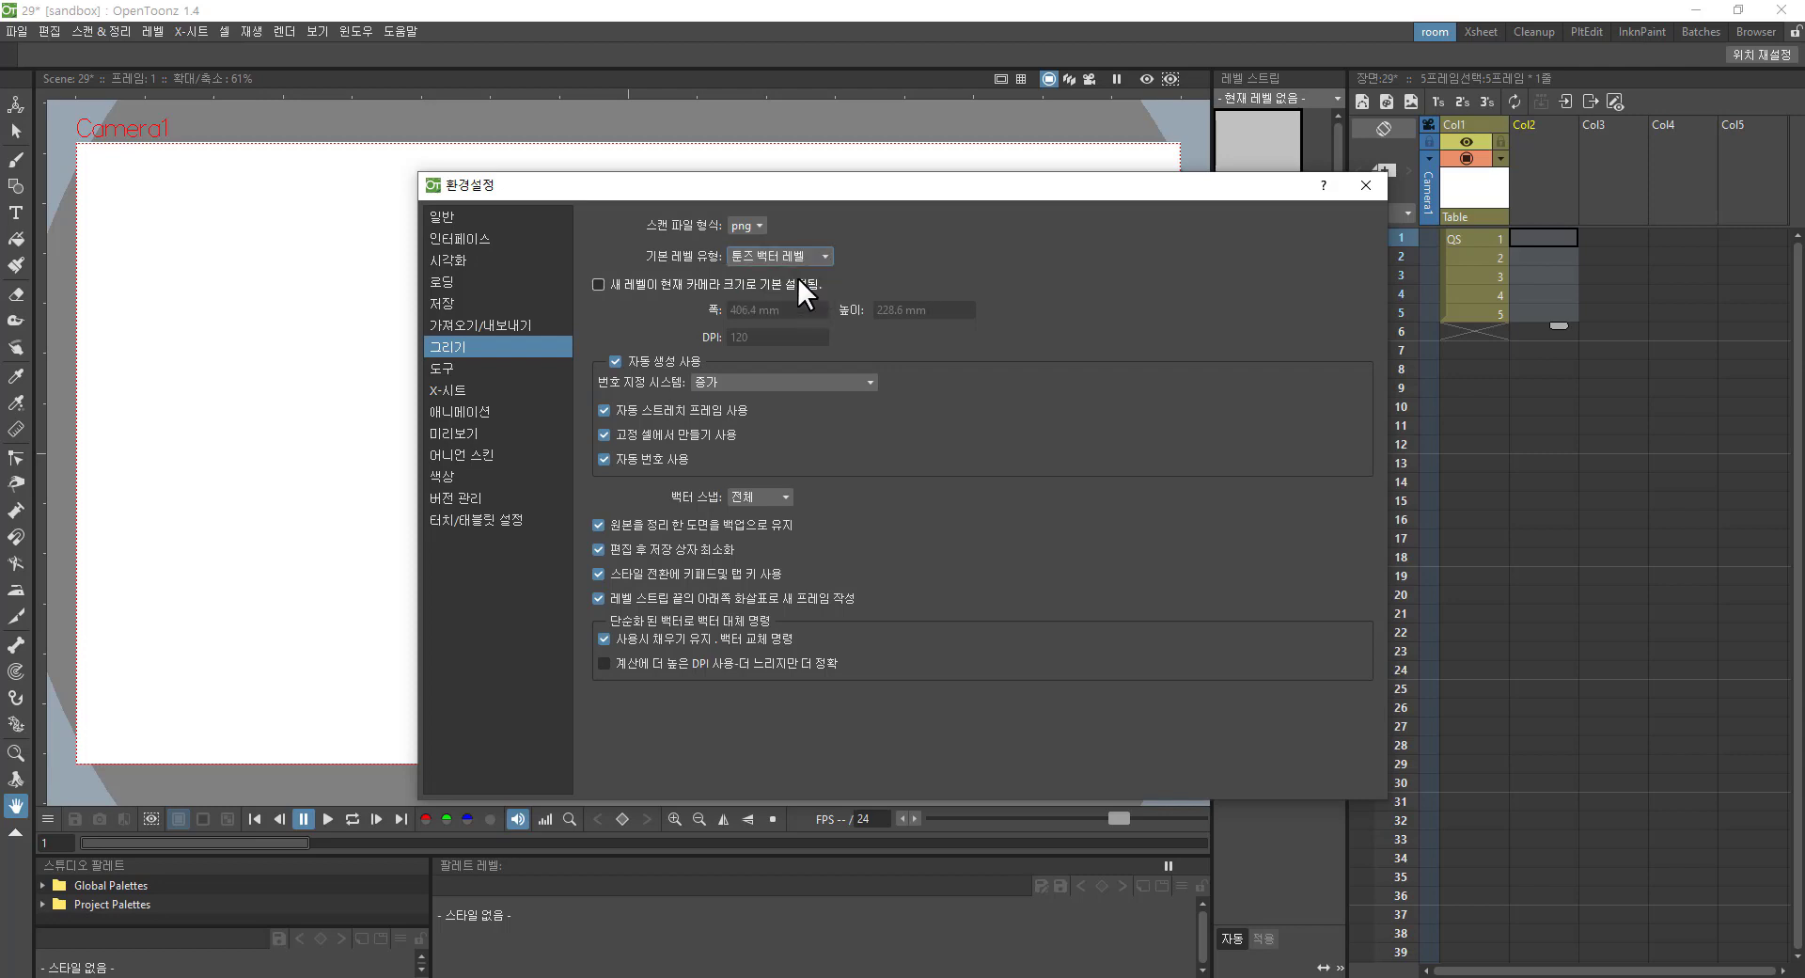
left_click(1363, 187)
Step: Create a new Toonz vector level QT with frames 1 to 5 in the second column
left_click(1497, 212)
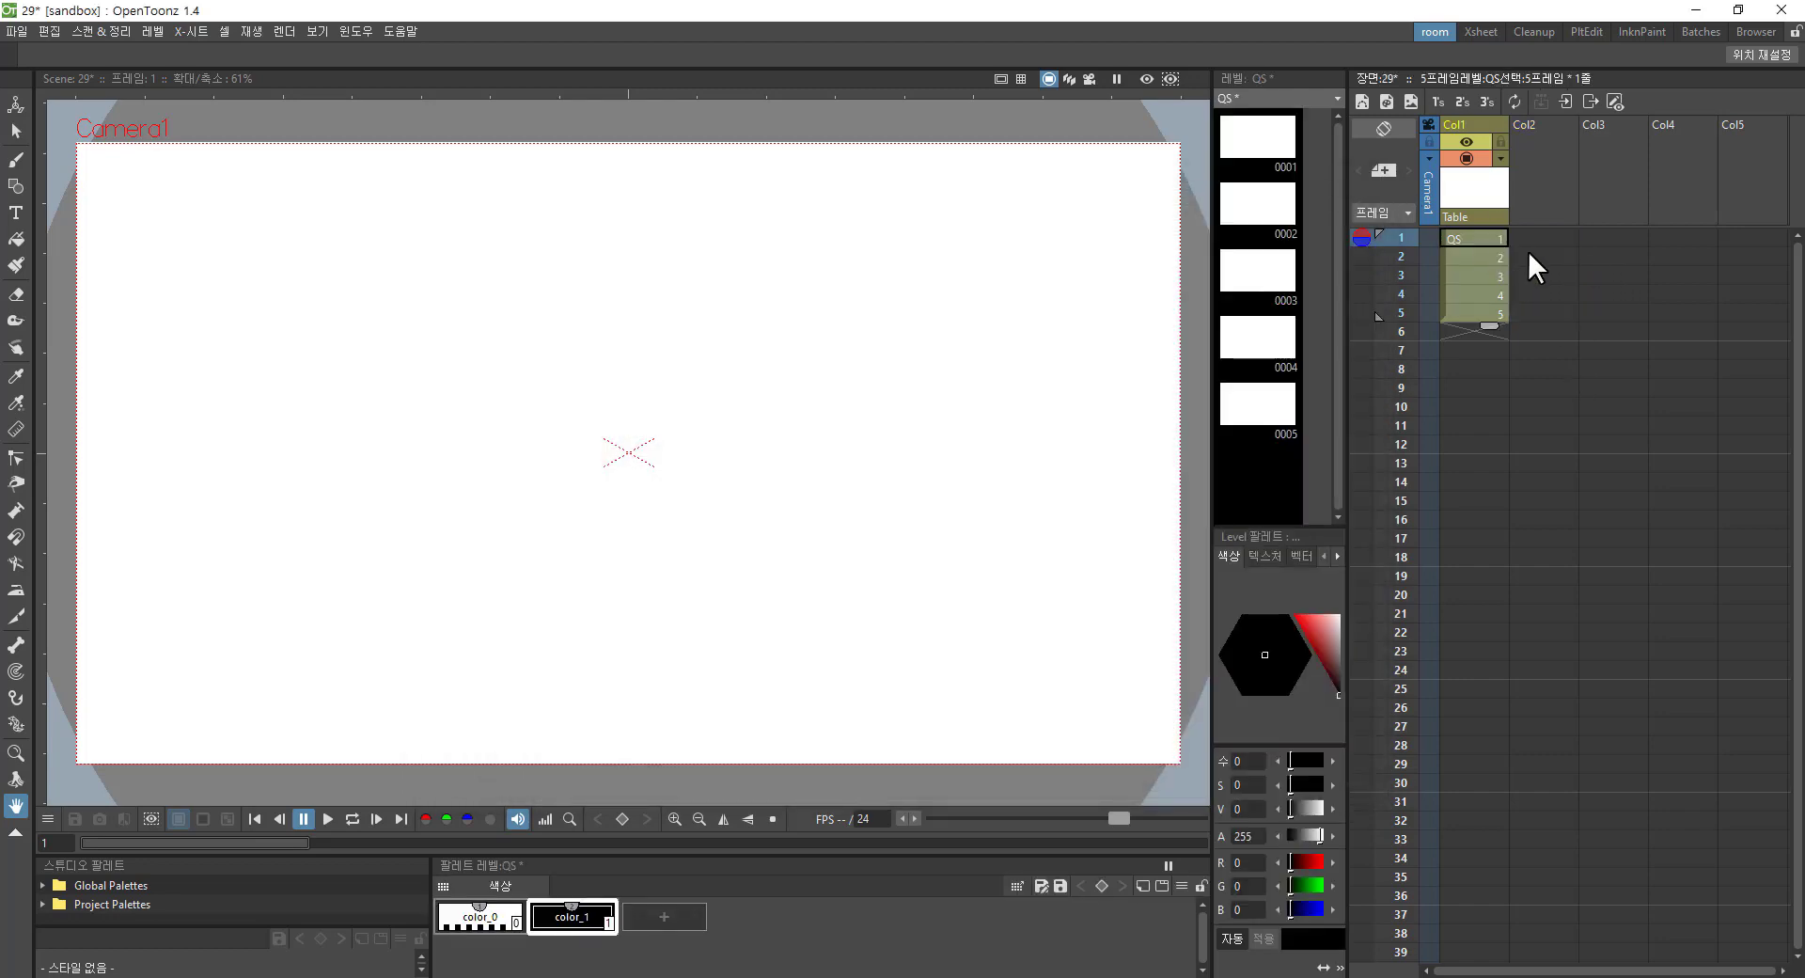
left_click_drag(1539, 236, 1540, 310)
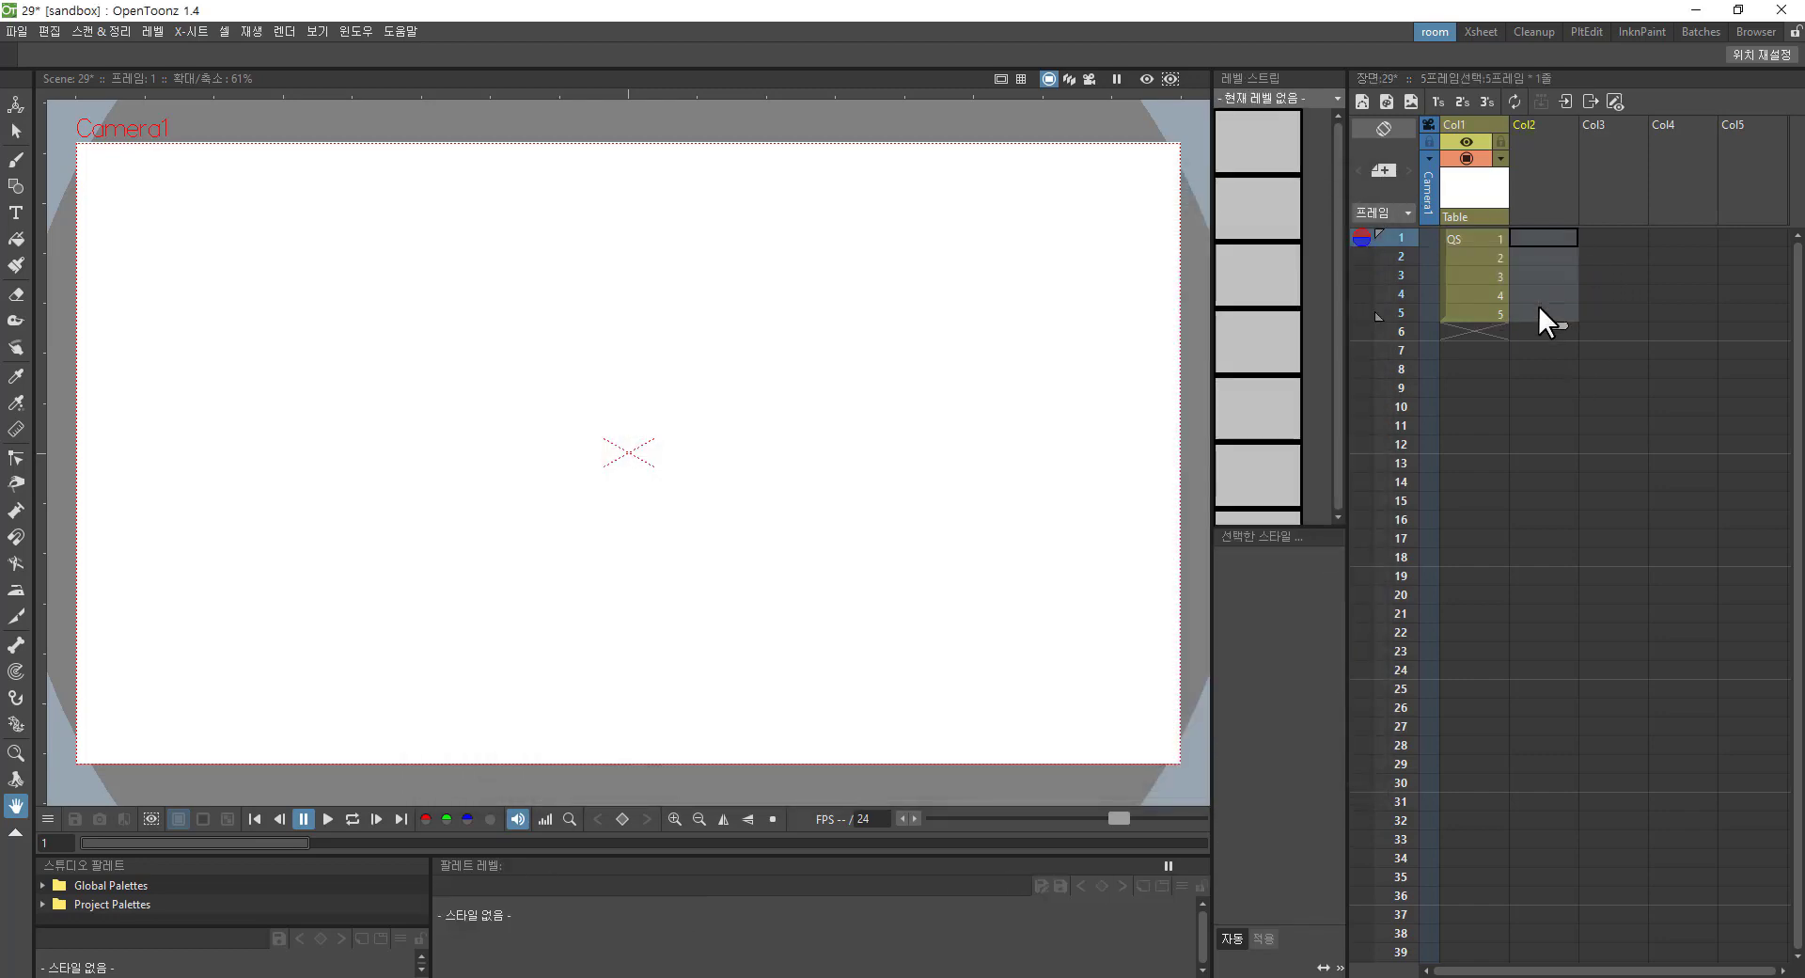
left_click(1360, 102)
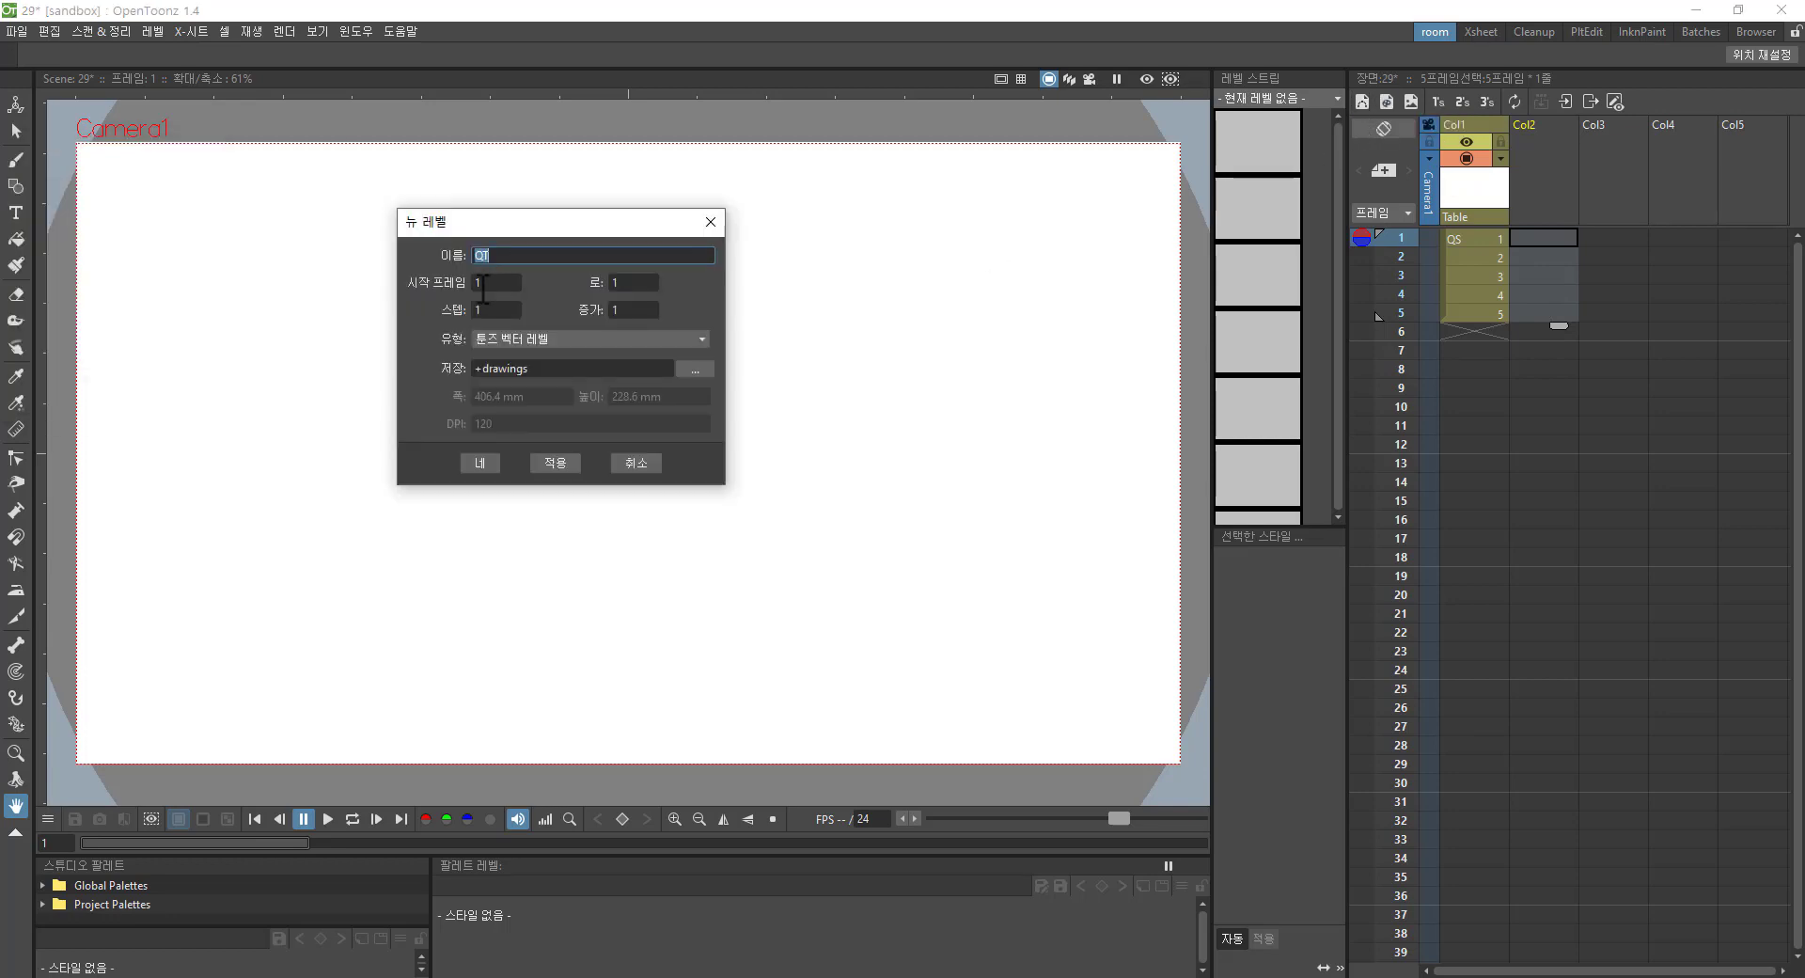
left_click(631, 284)
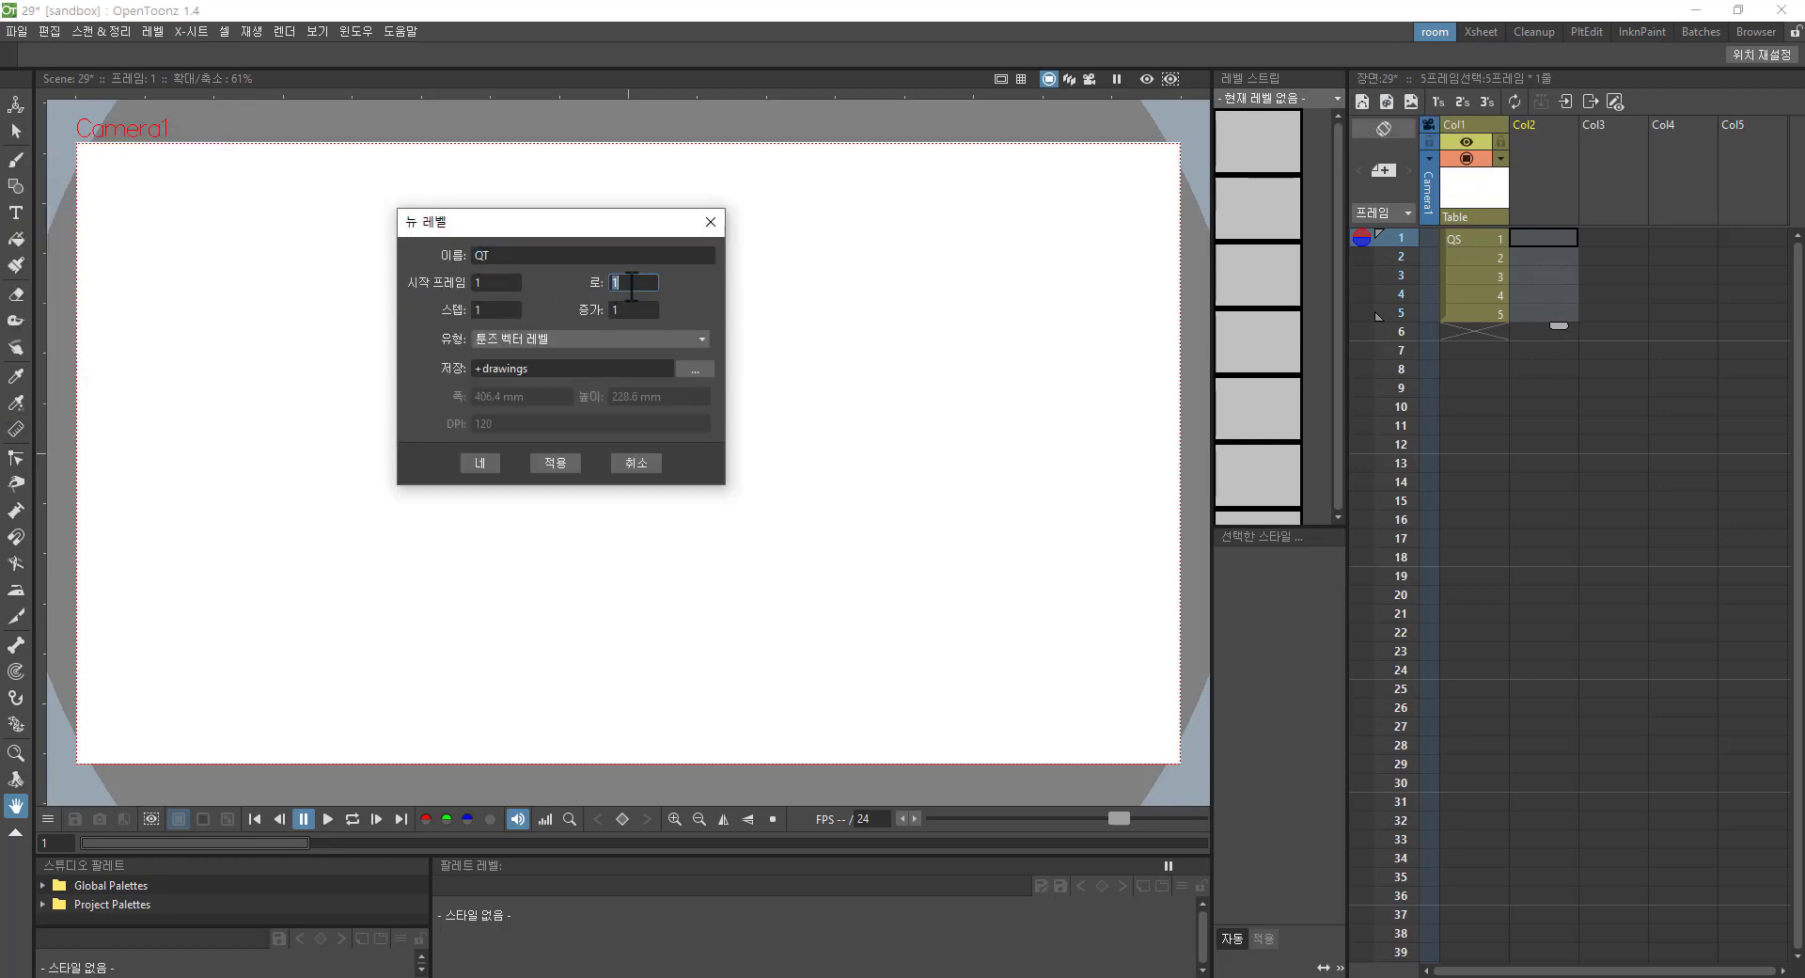
type("5")
left_click(556, 465)
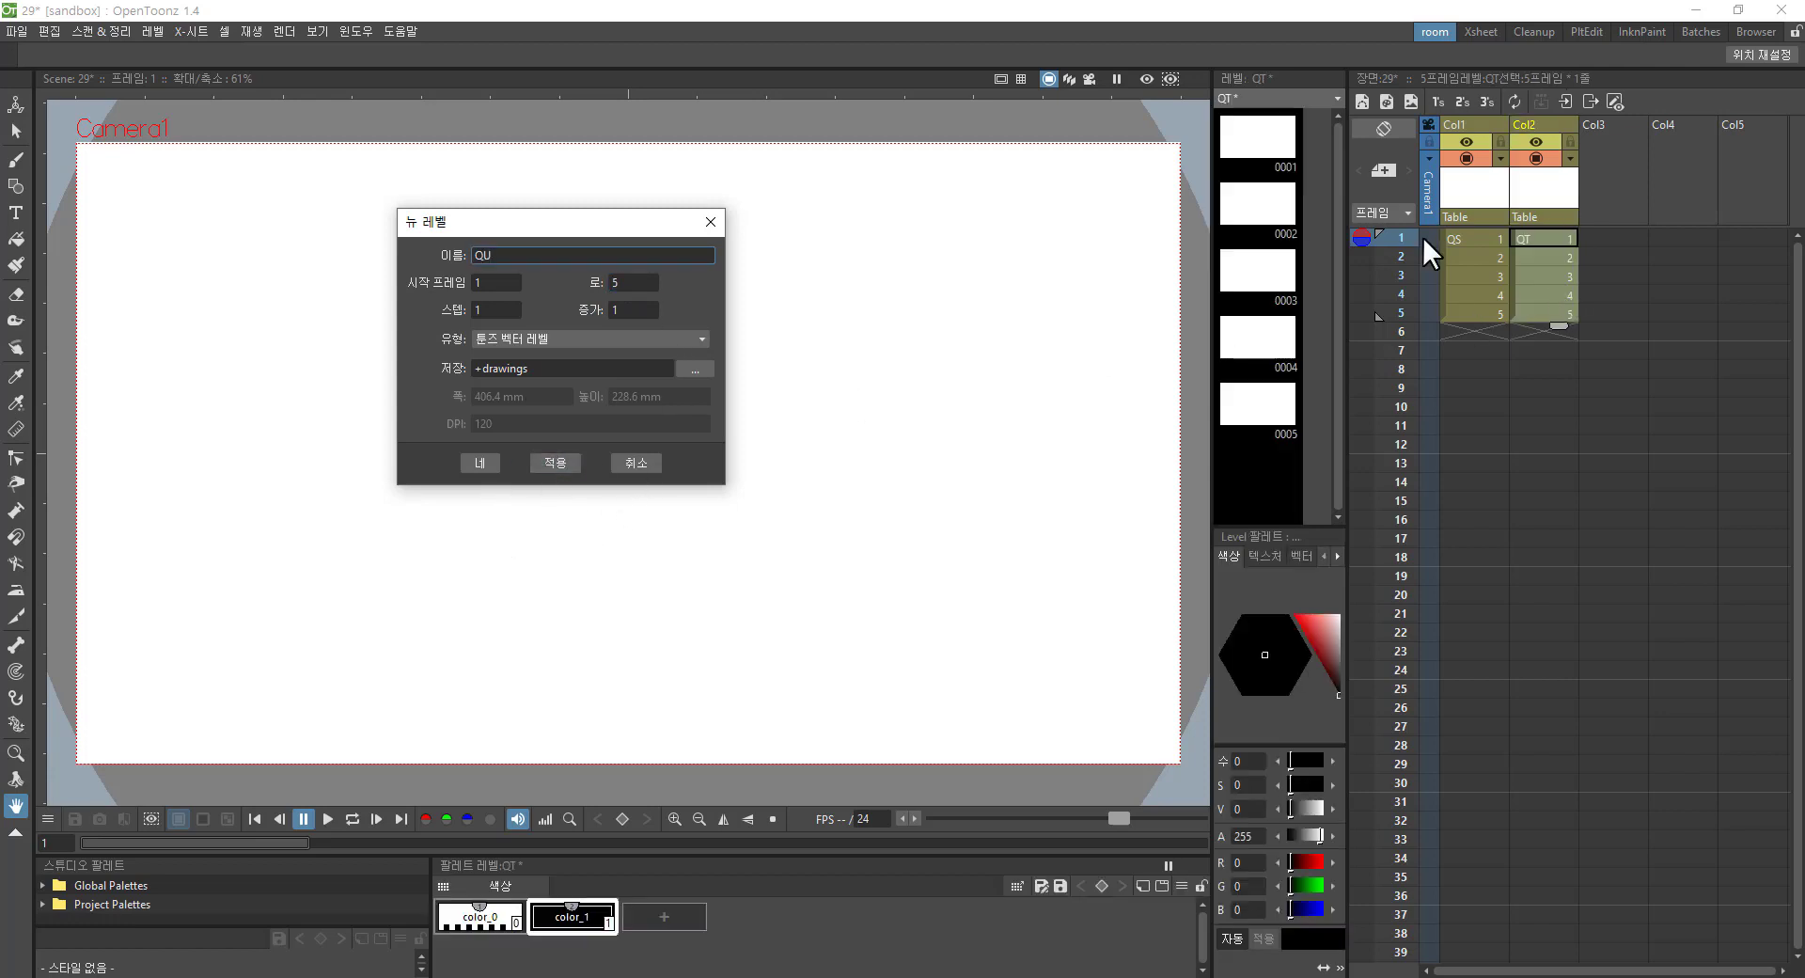
left_click(711, 222)
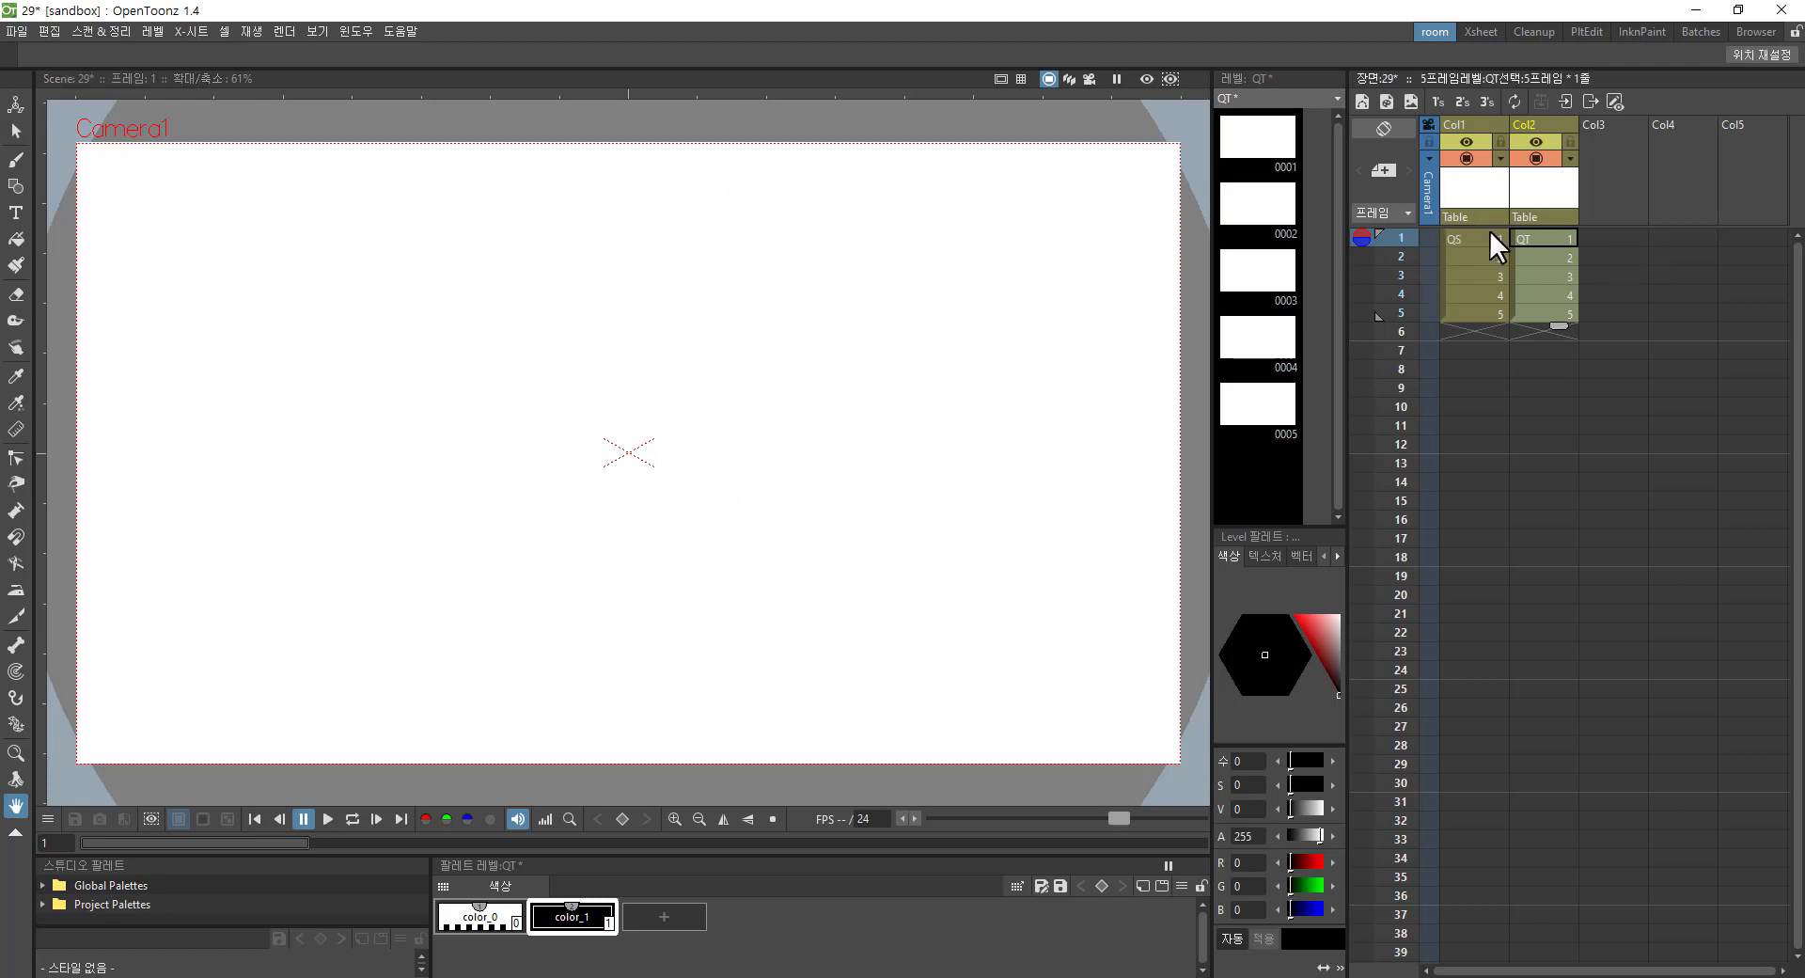
Step: Delete the second column with its QT level
left_click(1538, 194)
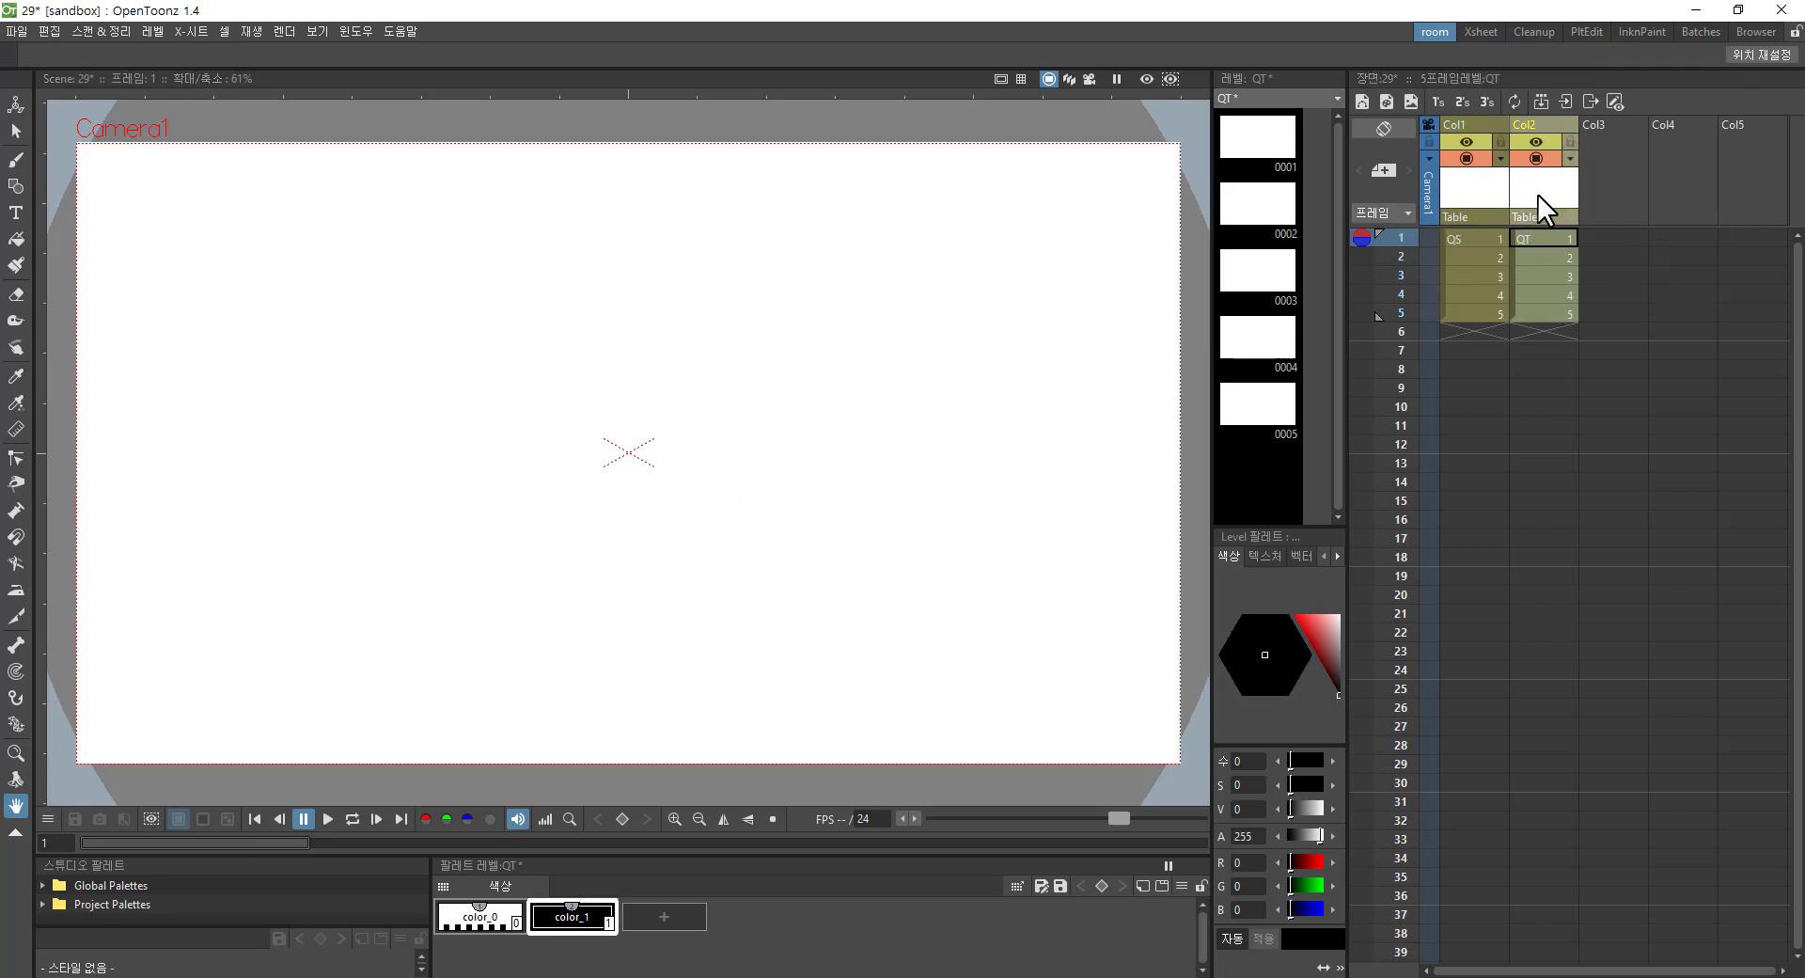
key("Delete")
Step: Add a vertical and a horizontal guide through the centre of the canvas
left_click(618, 93)
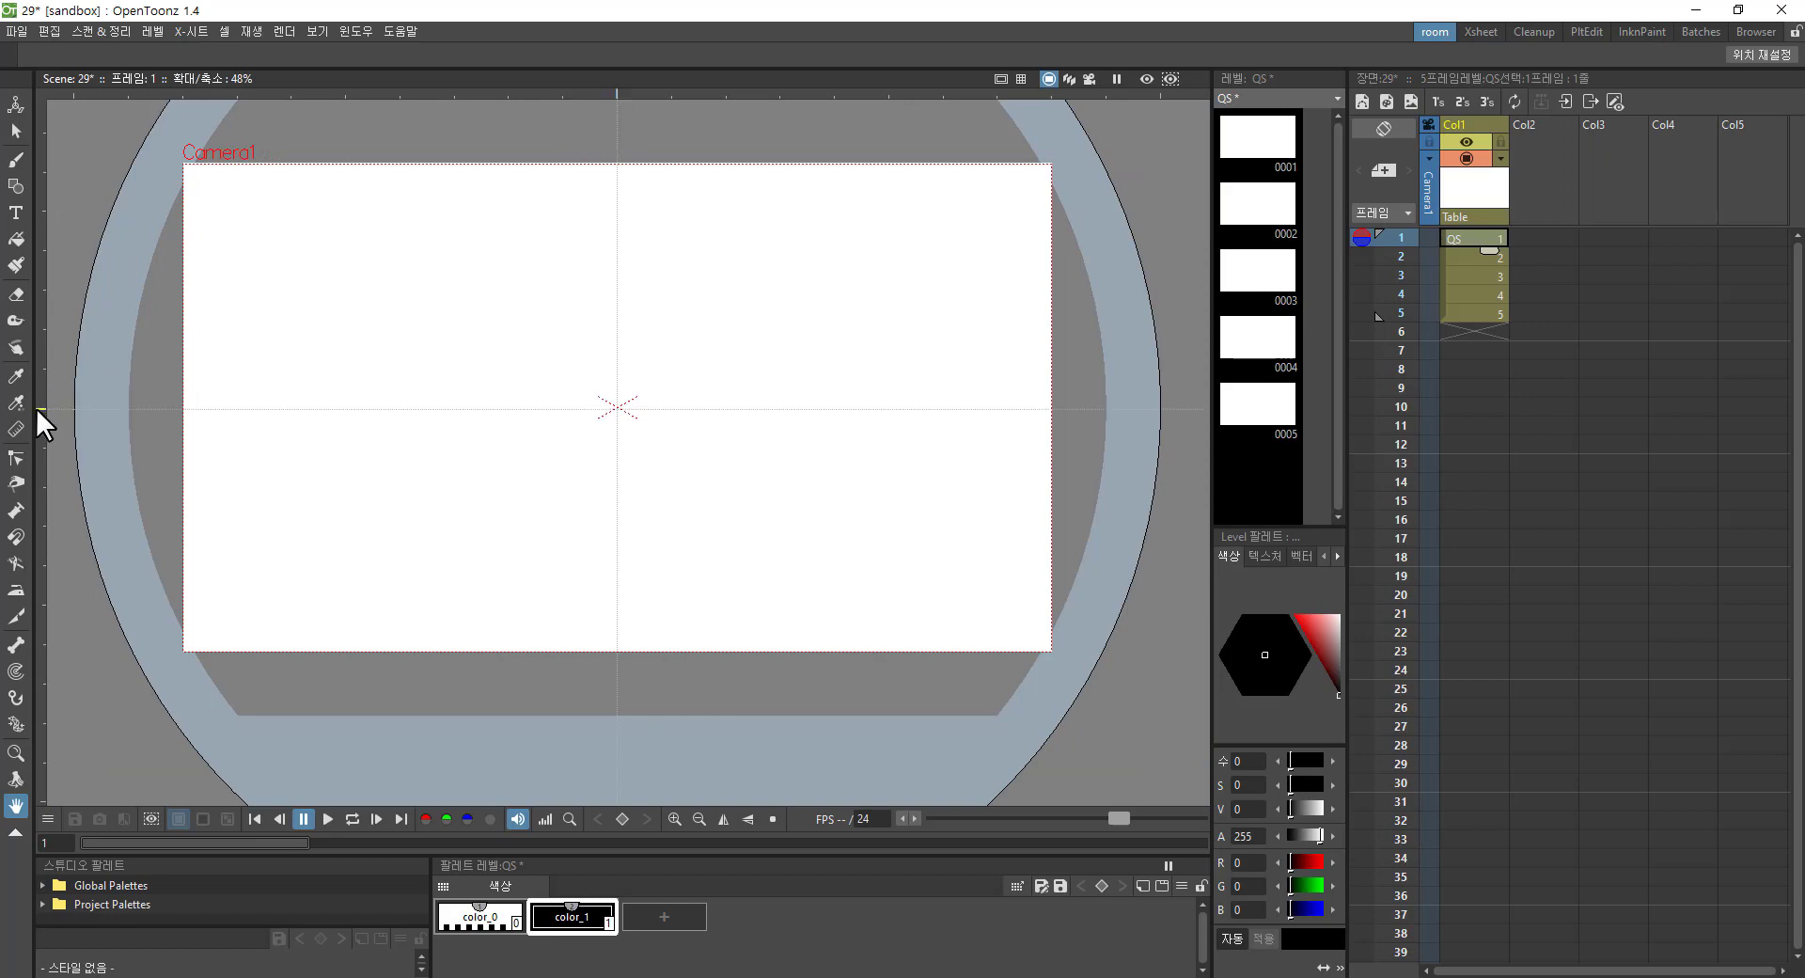
scroll(562, 414, "up", 3)
scroll(564, 406, "down", 2)
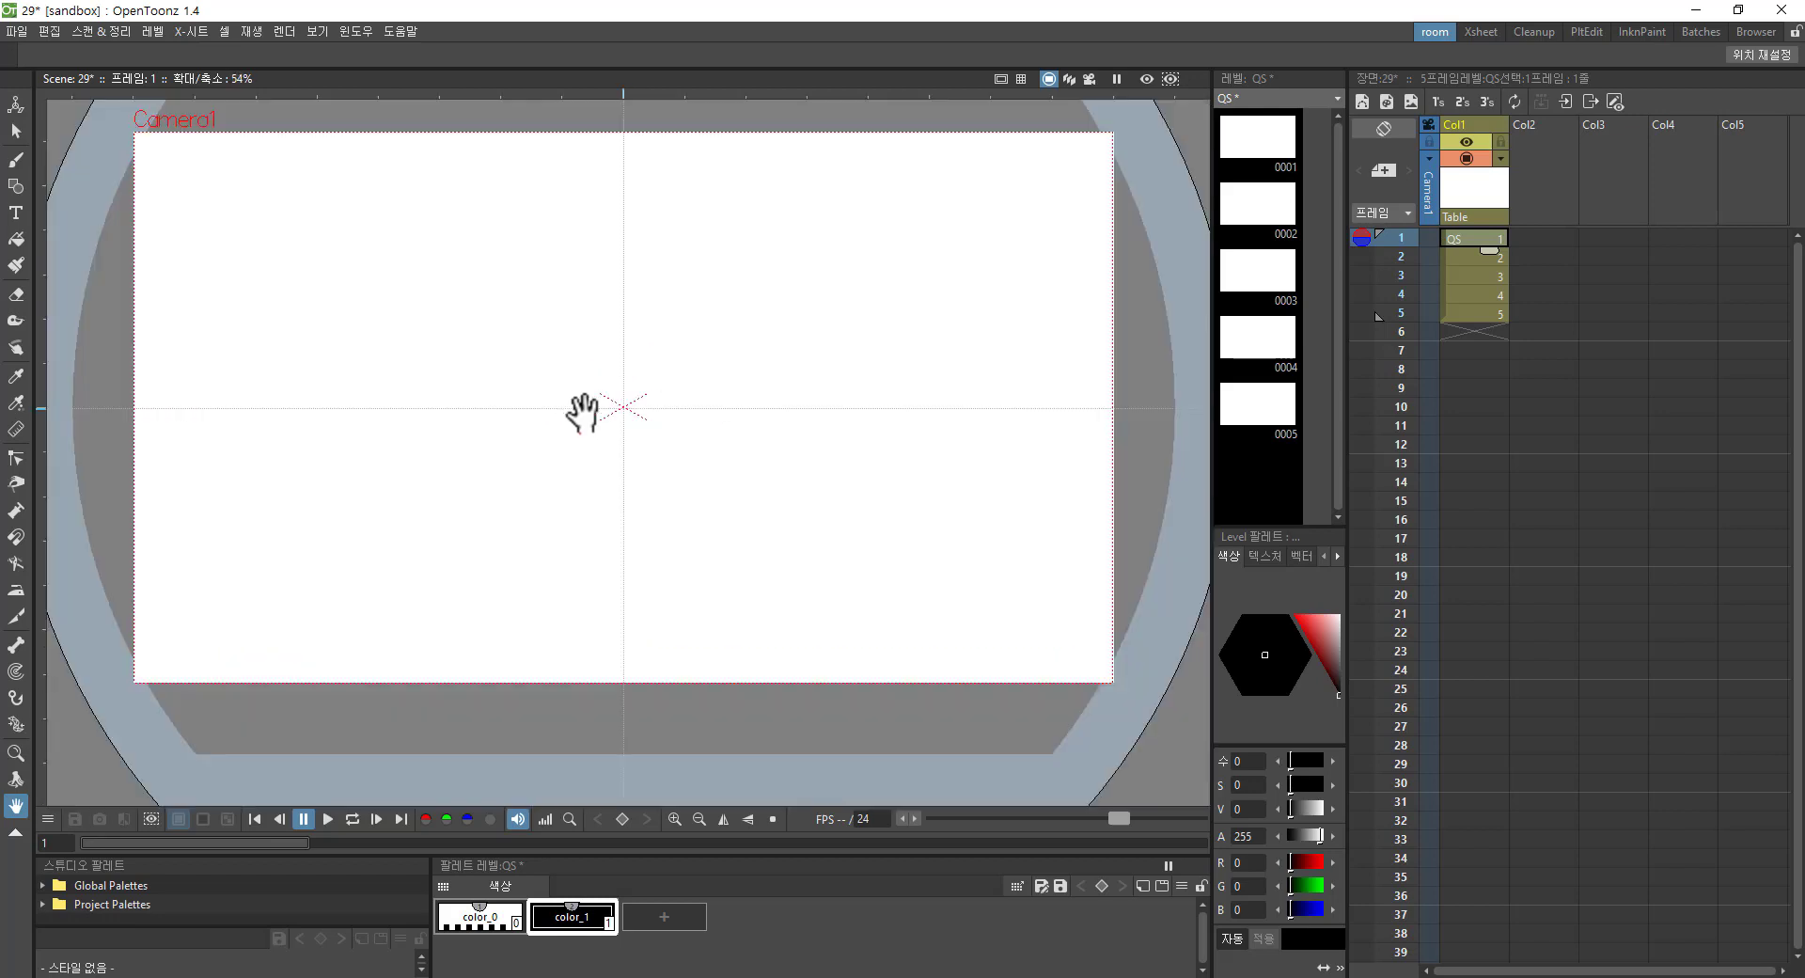
Step: Draw an upright ellipse for the head on frame 1 and centre it on the crossing of the guides
left_click(16, 186)
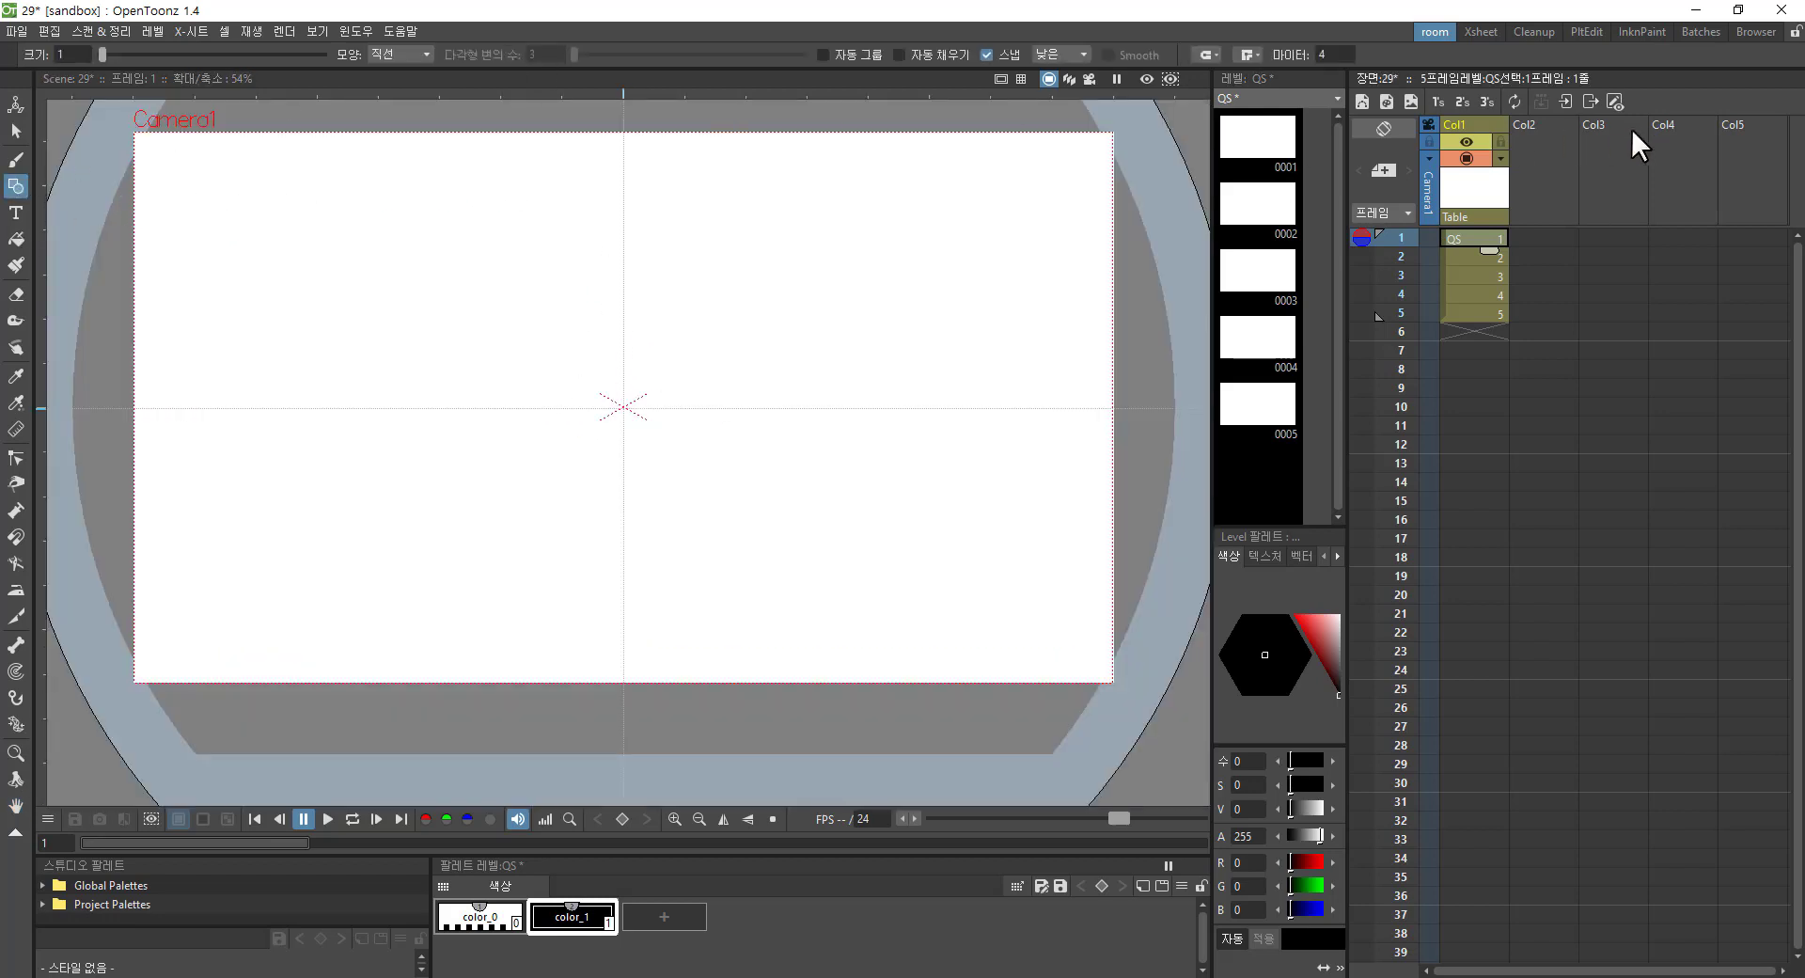
key("Up")
left_click_drag(522, 230, 824, 571)
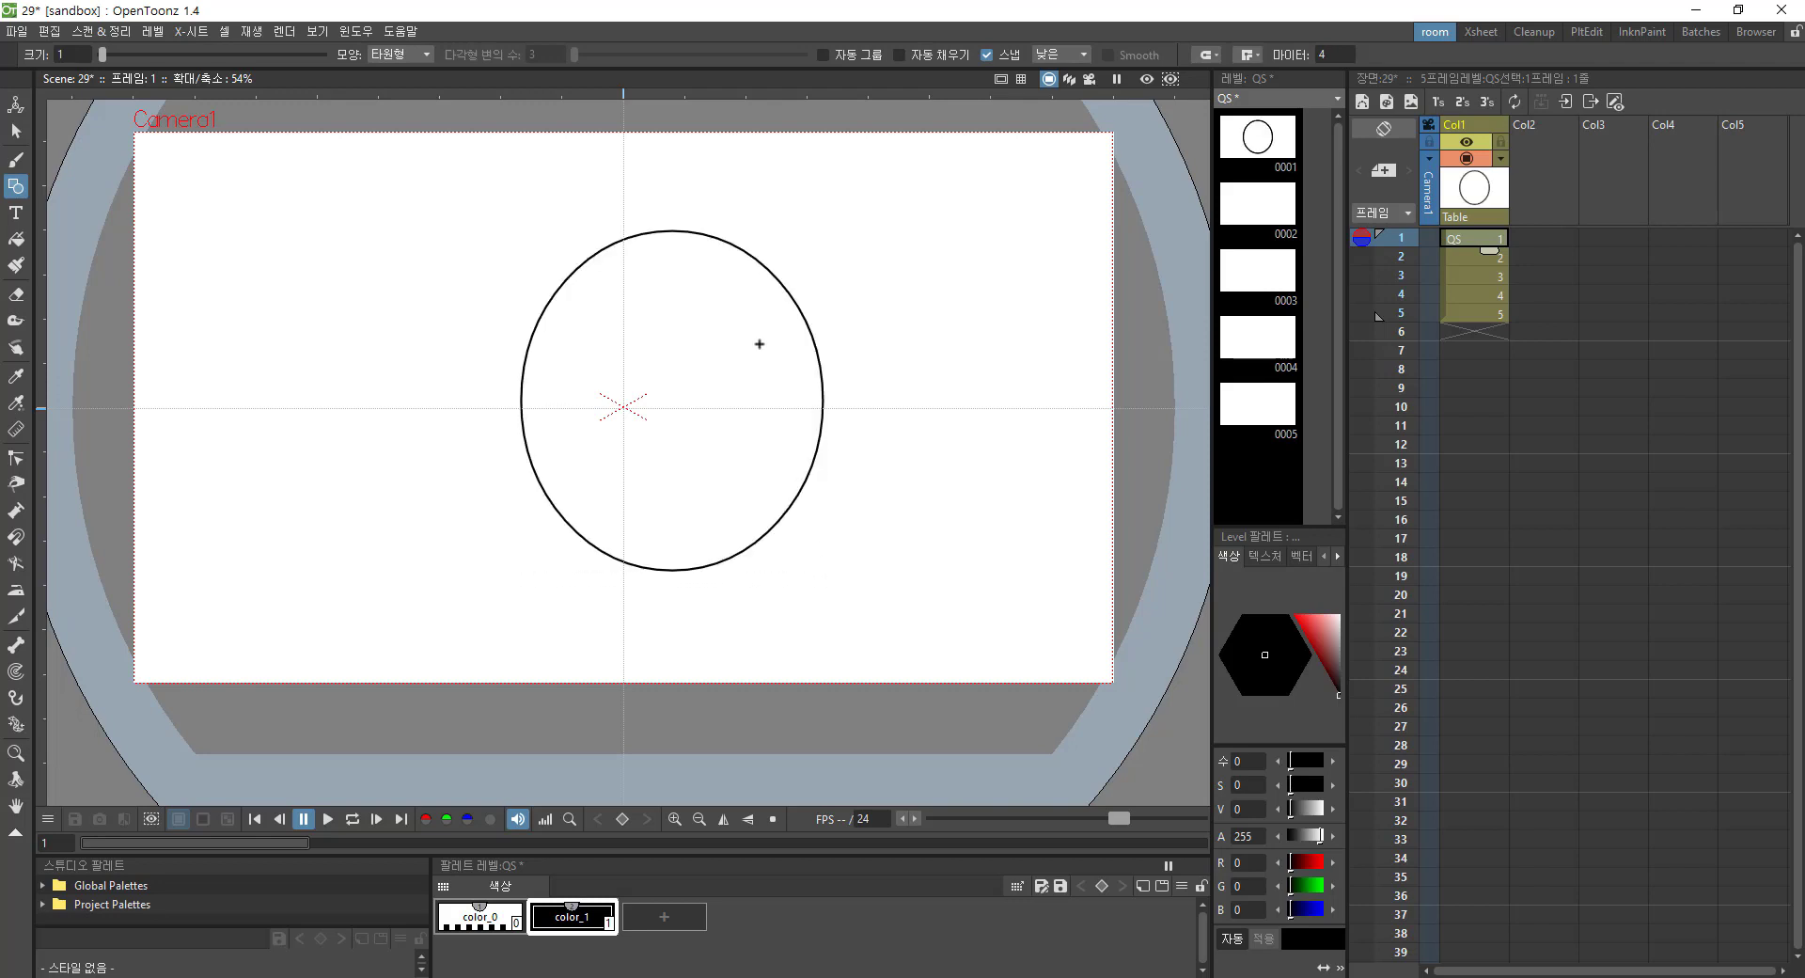
left_click(16, 131)
left_click(799, 314)
left_click_drag(784, 278, 734, 292)
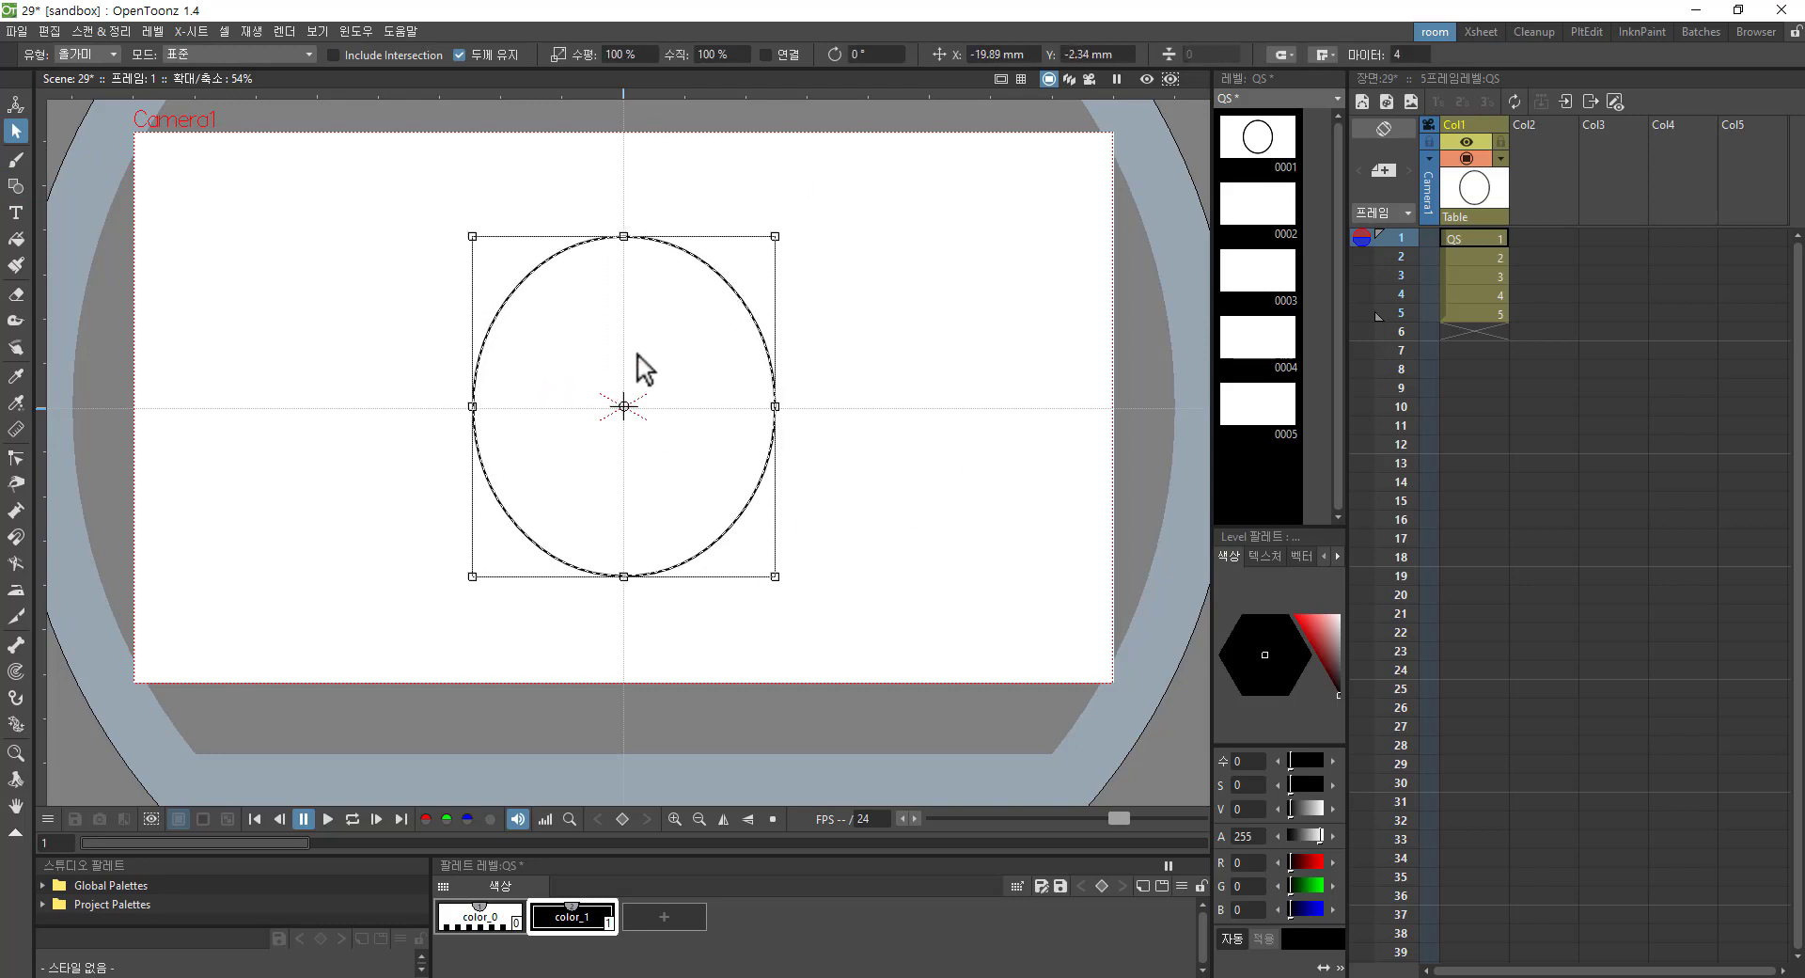
Step: Draw a wide ellipse for the cheeks over the head's lower half, narrow it to 93.5 % width and align it with the vertical guide
left_click(16, 186)
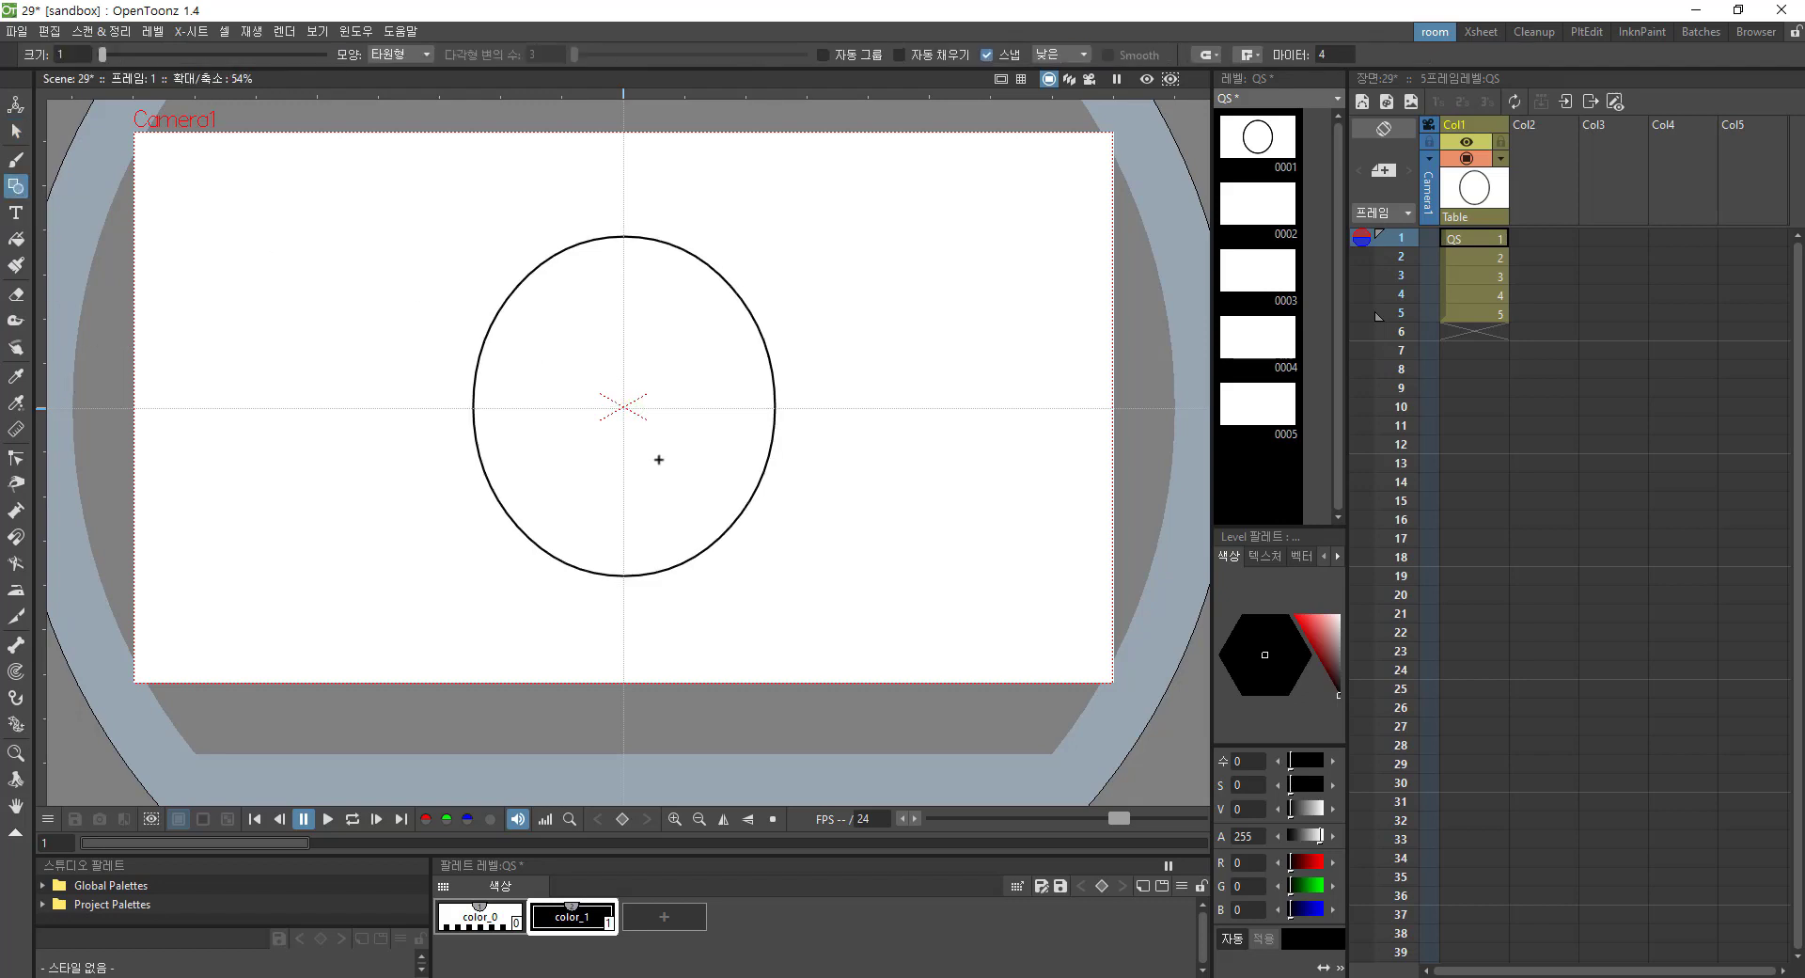
left_click_drag(444, 430, 810, 611)
key("s")
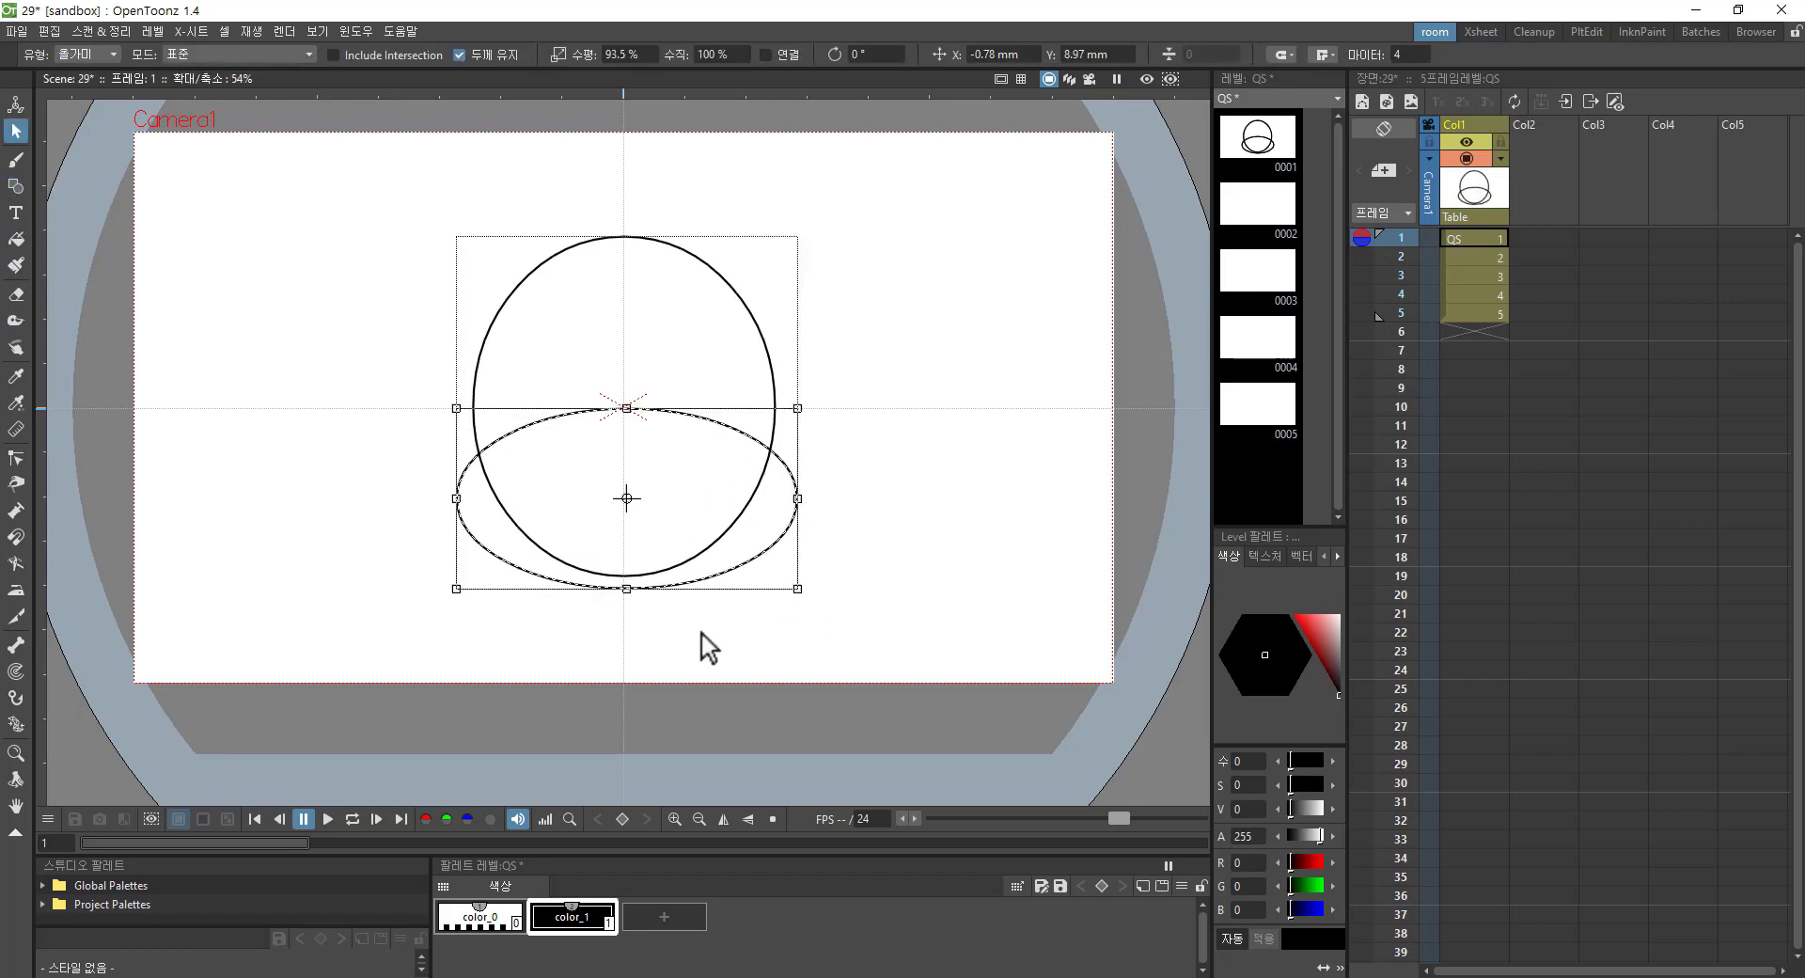
left_click(620, 627)
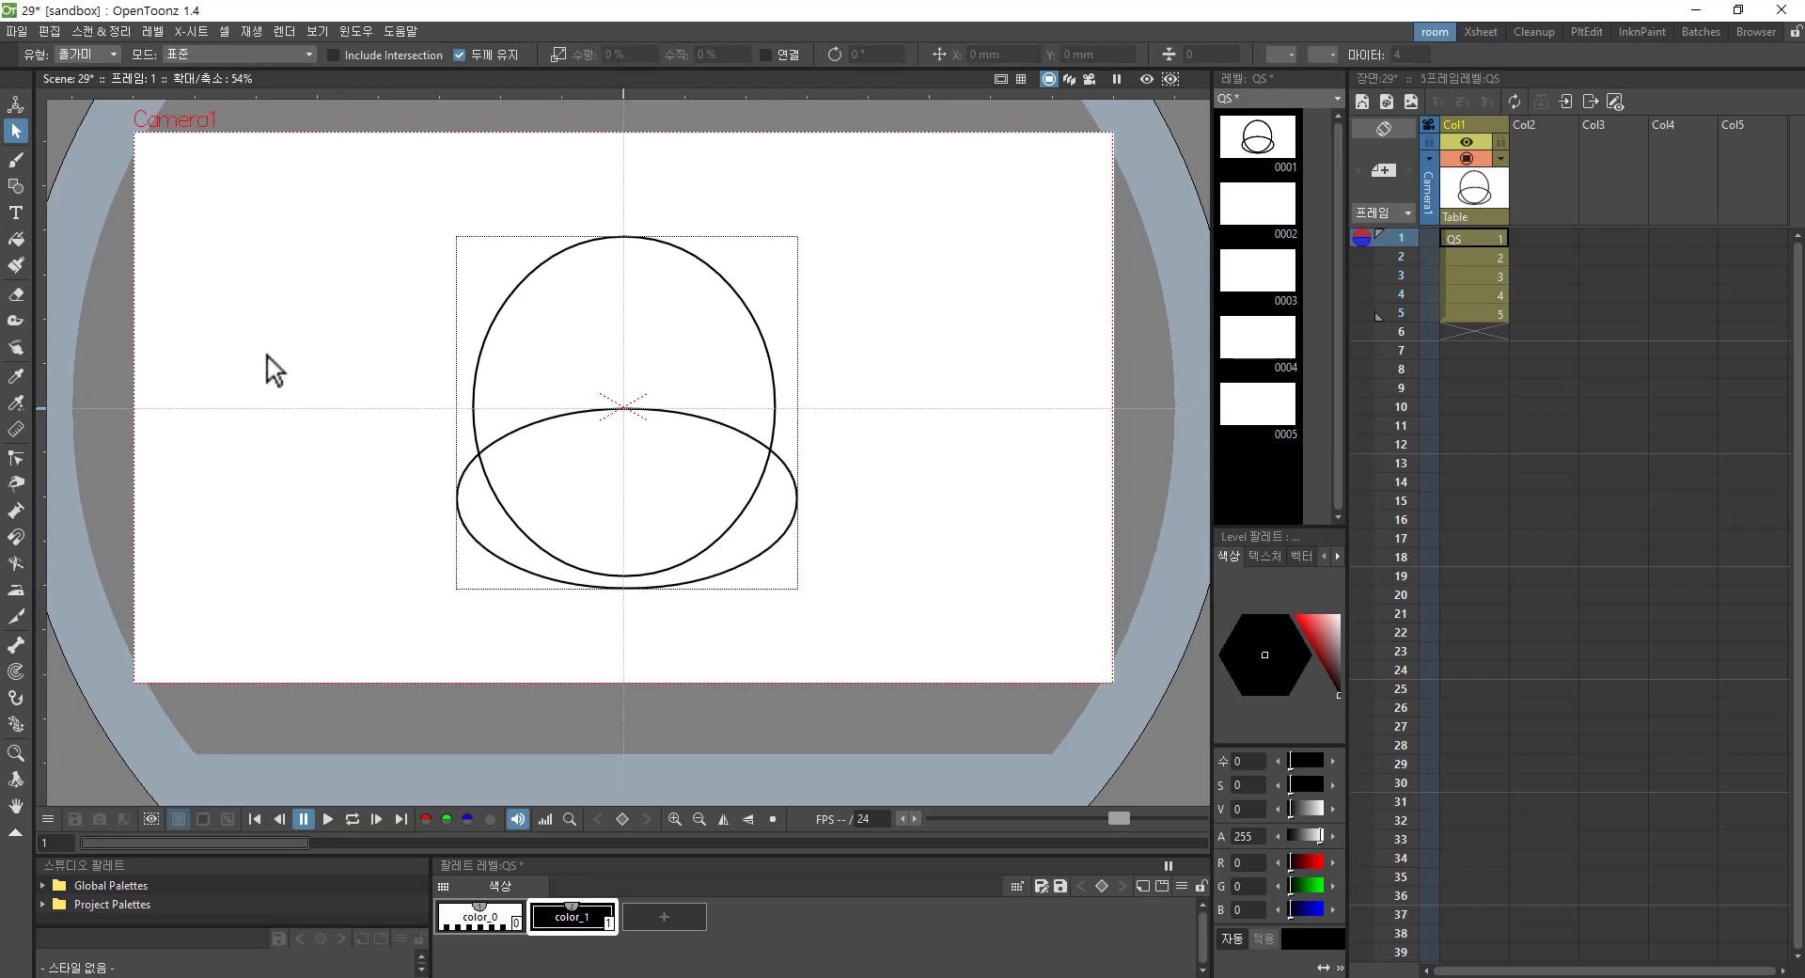
Step: Erase the overlapping inner segments of the two ellipses with the Eraser in Segment mode, leaving only the head's outer outline
left_click(14, 294)
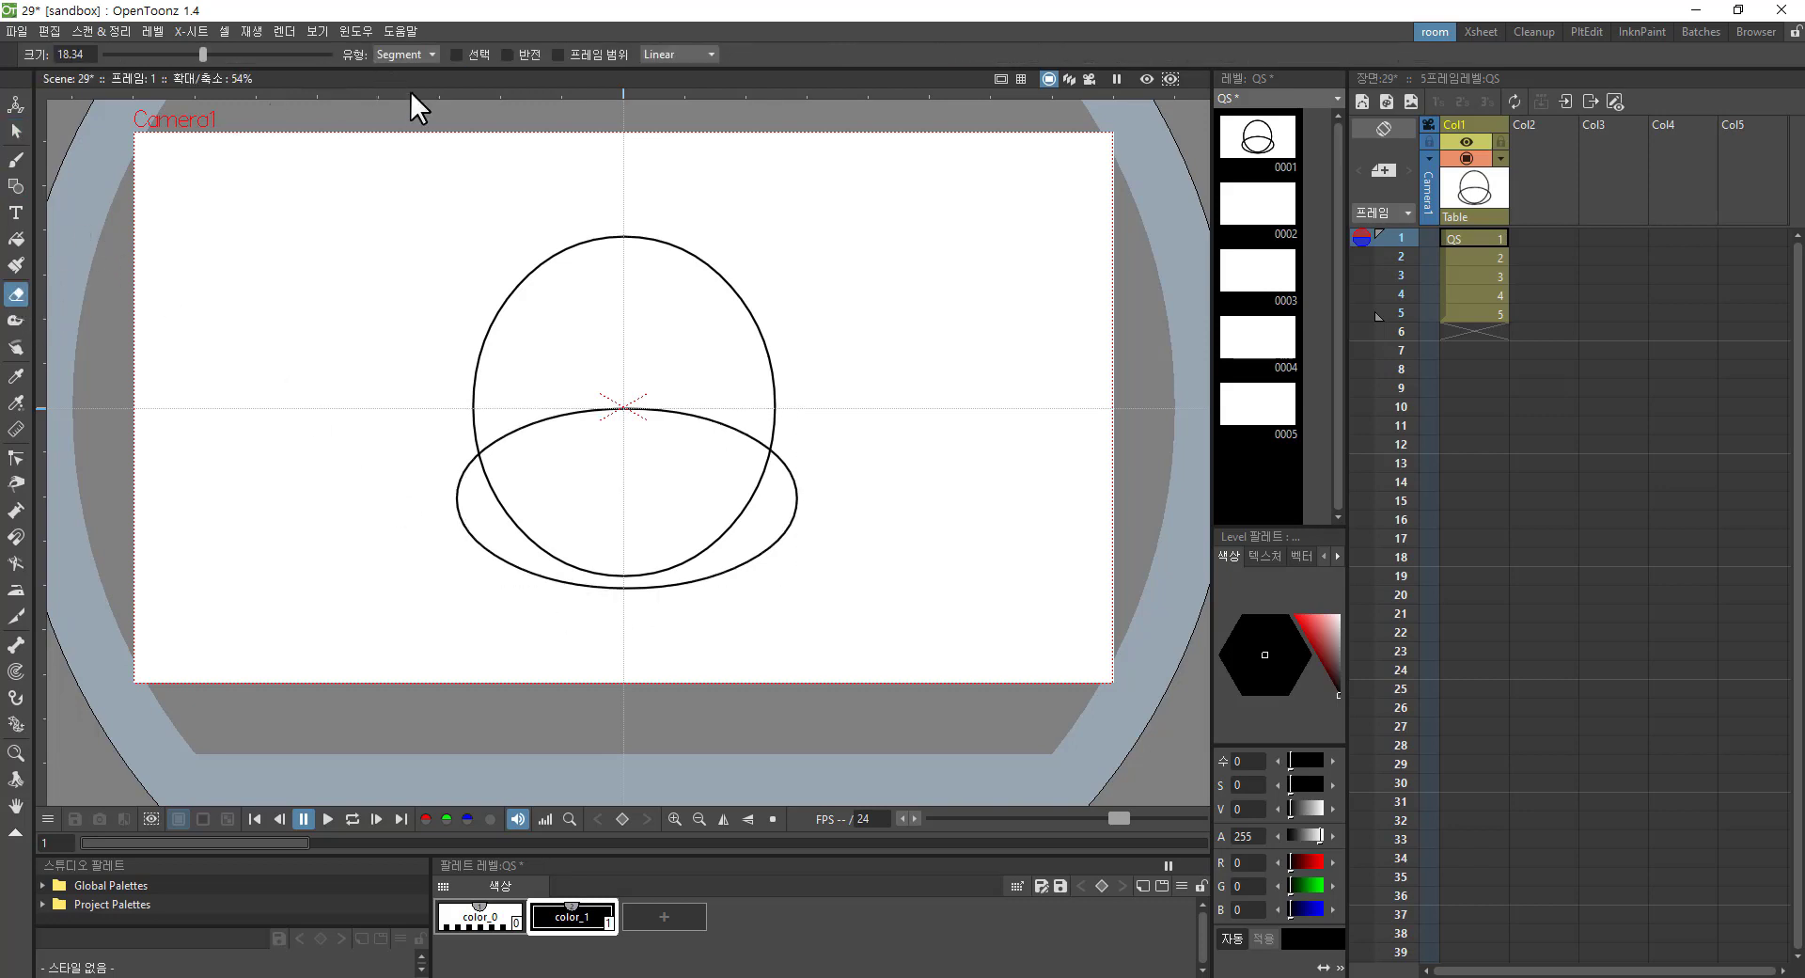
left_click(415, 53)
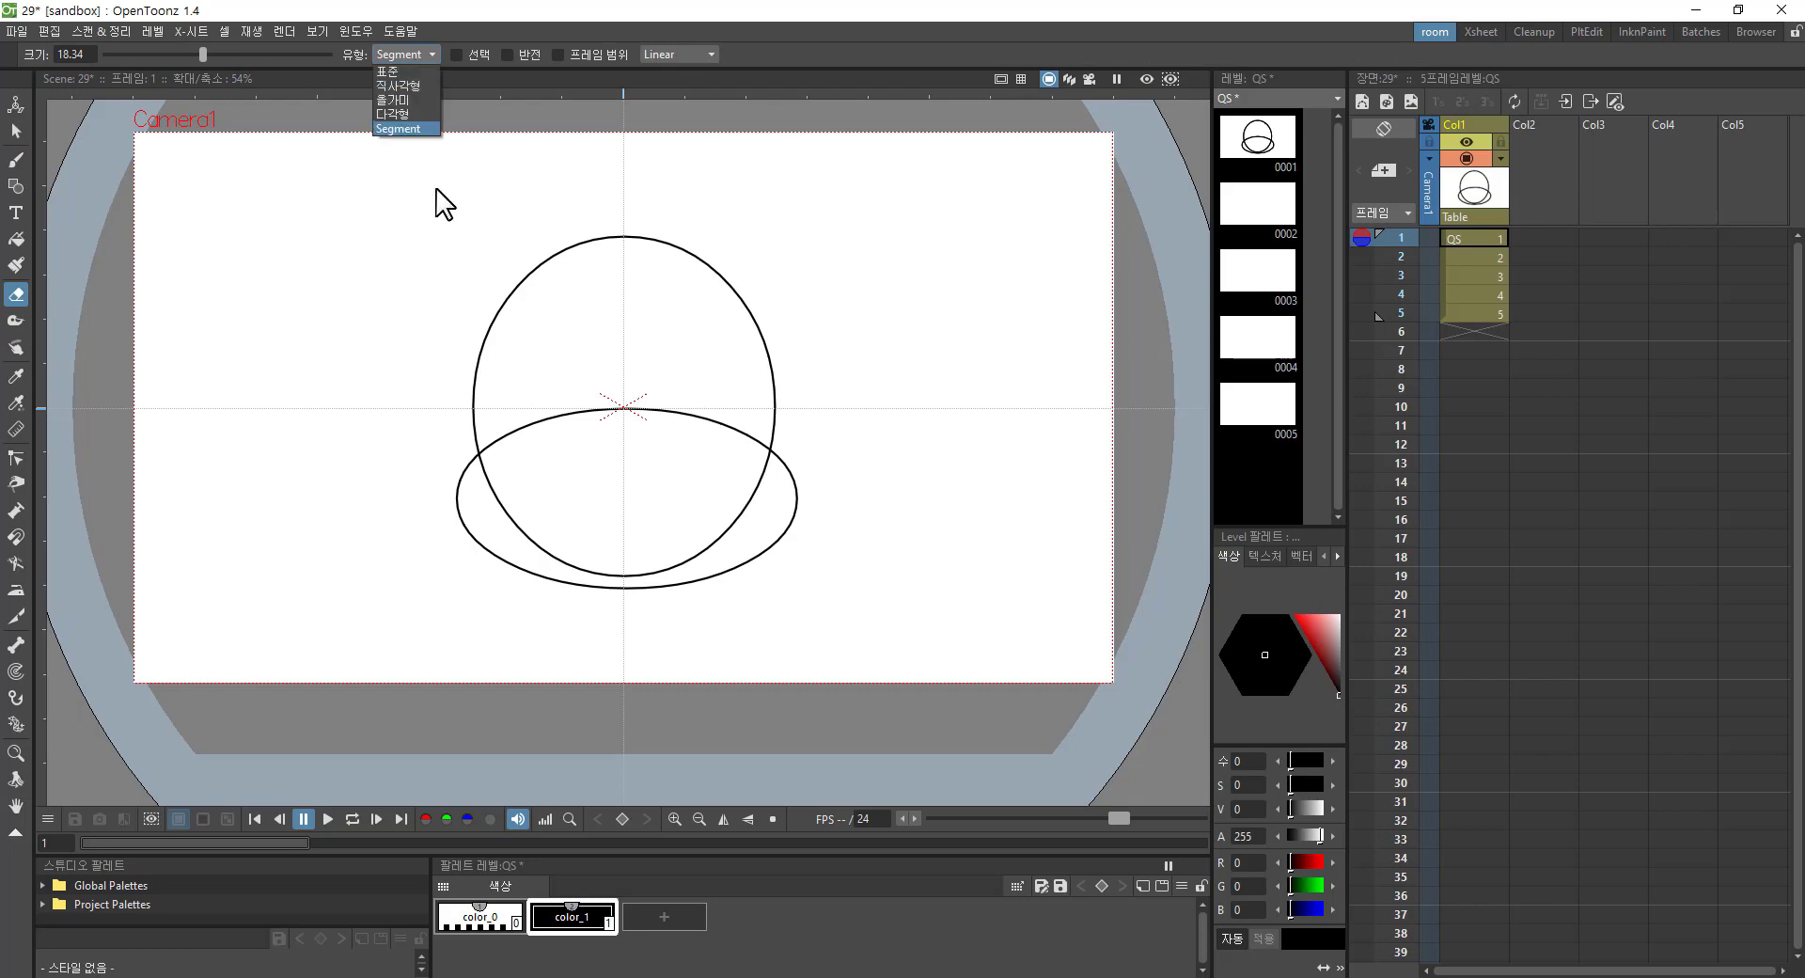
left_click(403, 131)
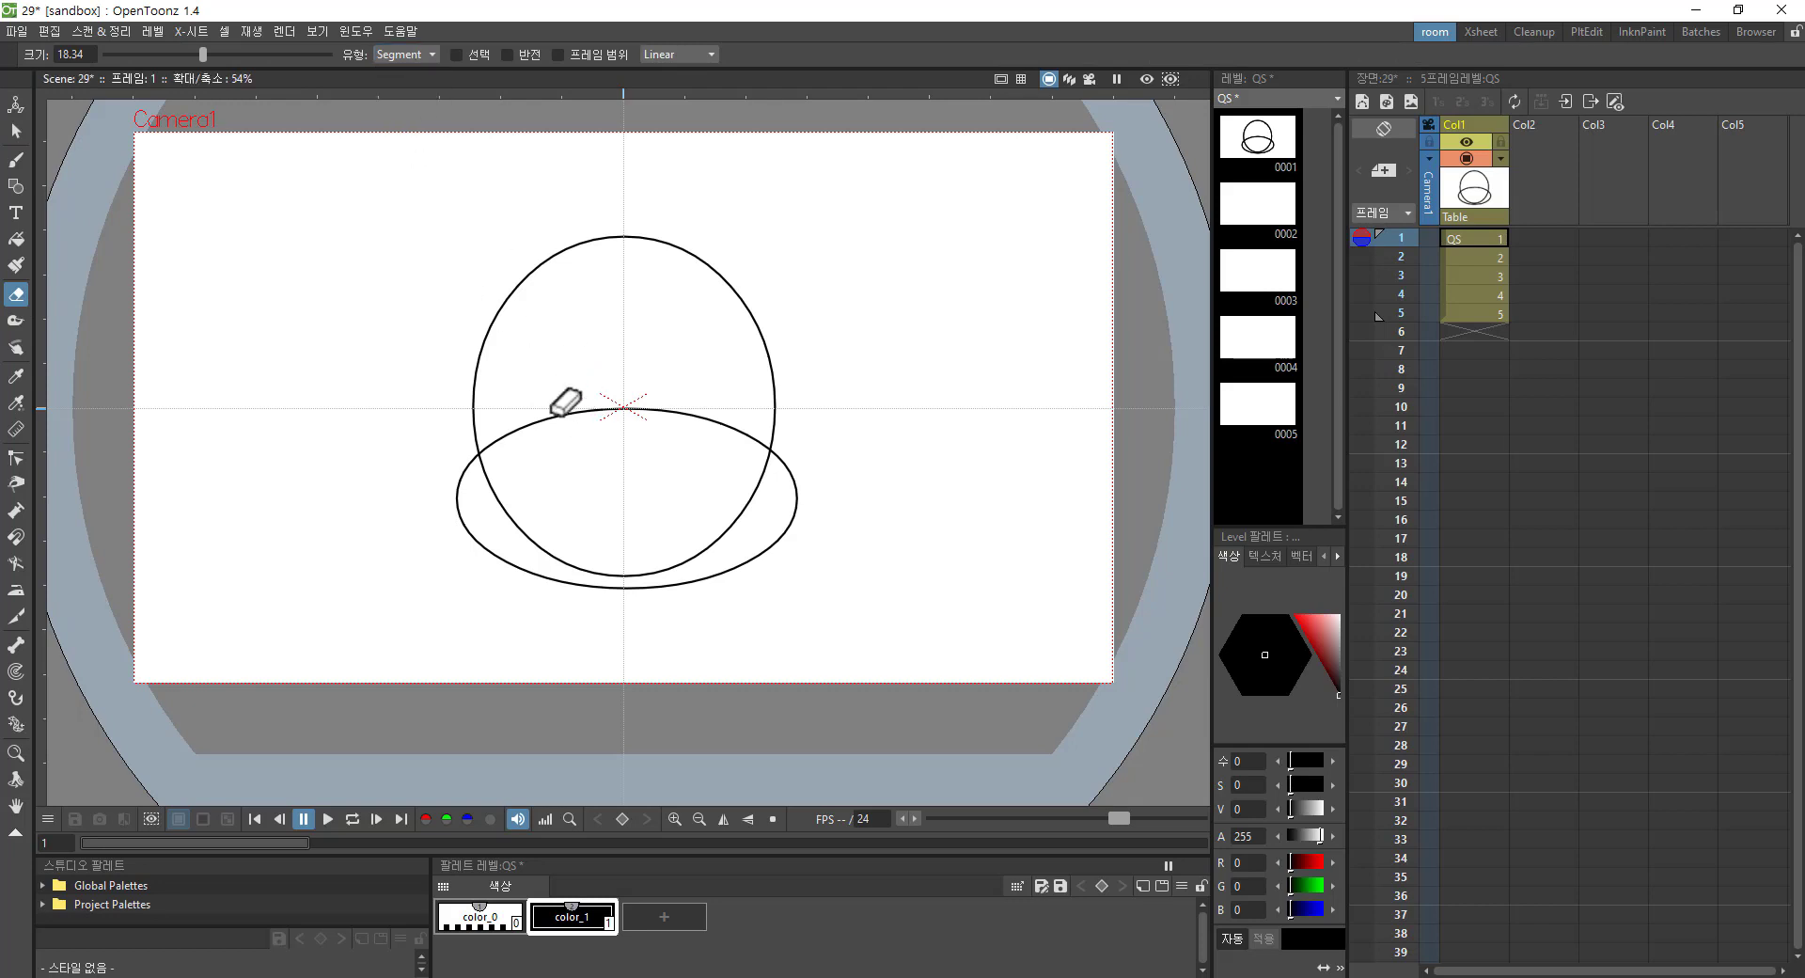
left_click_drag(555, 400, 590, 482)
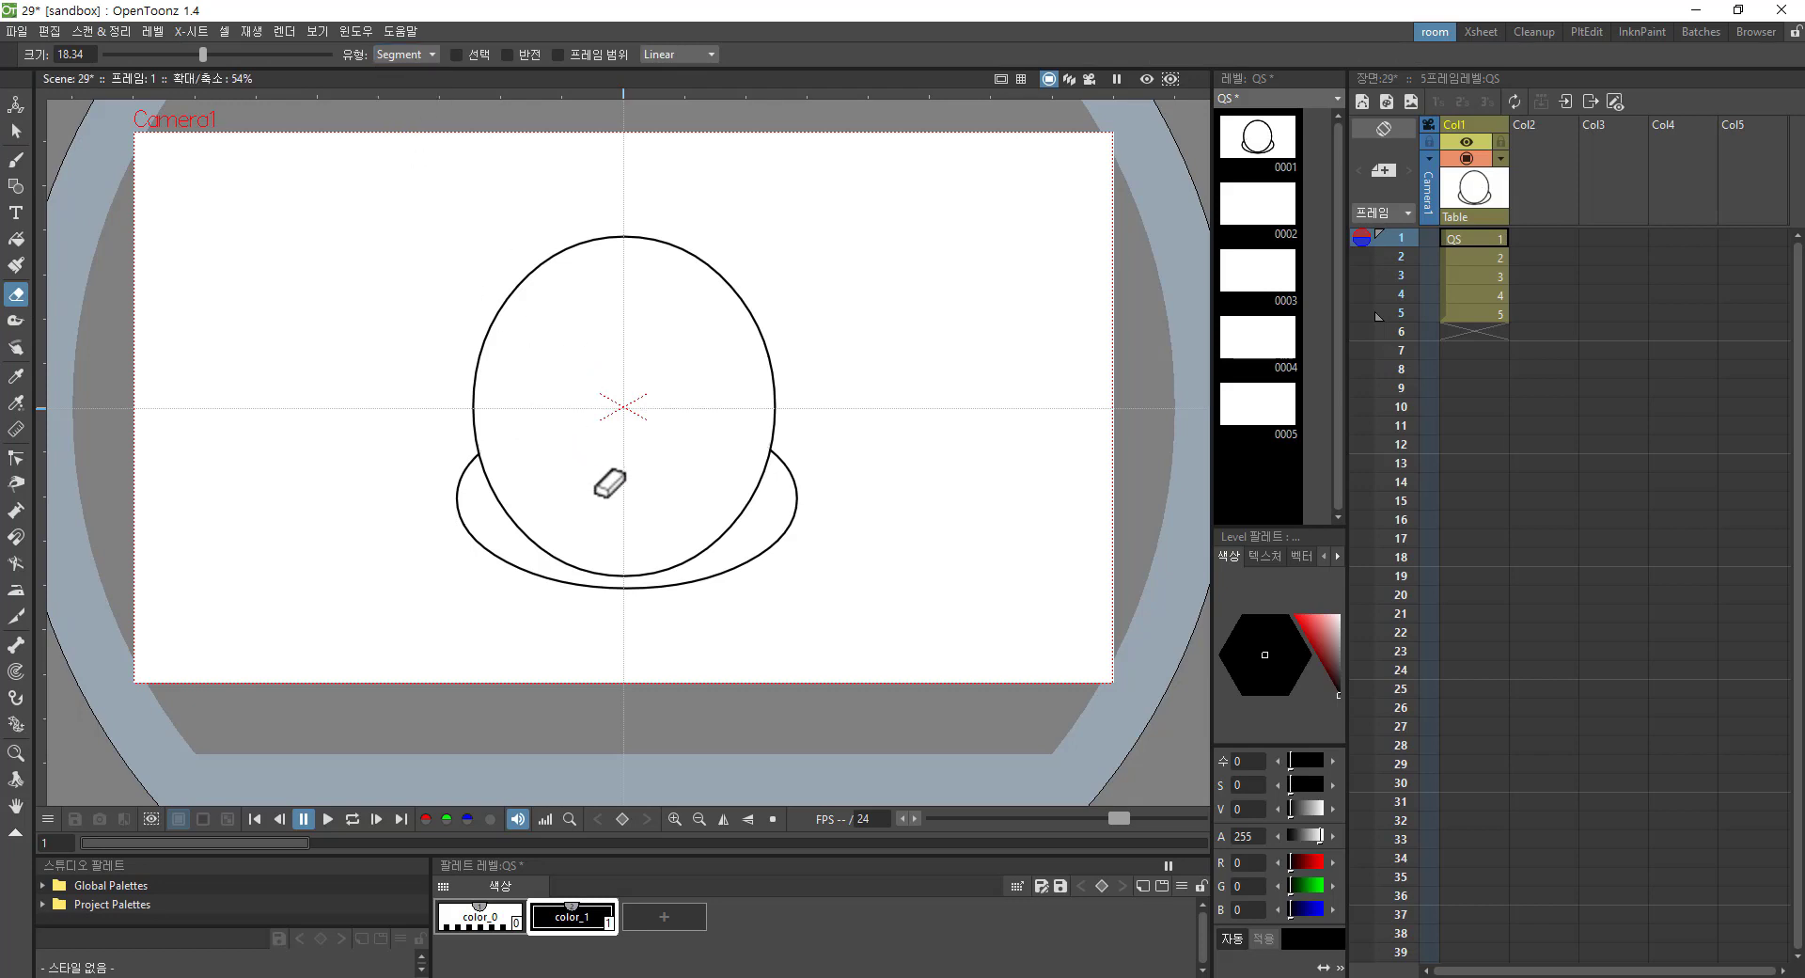
left_click(522, 524)
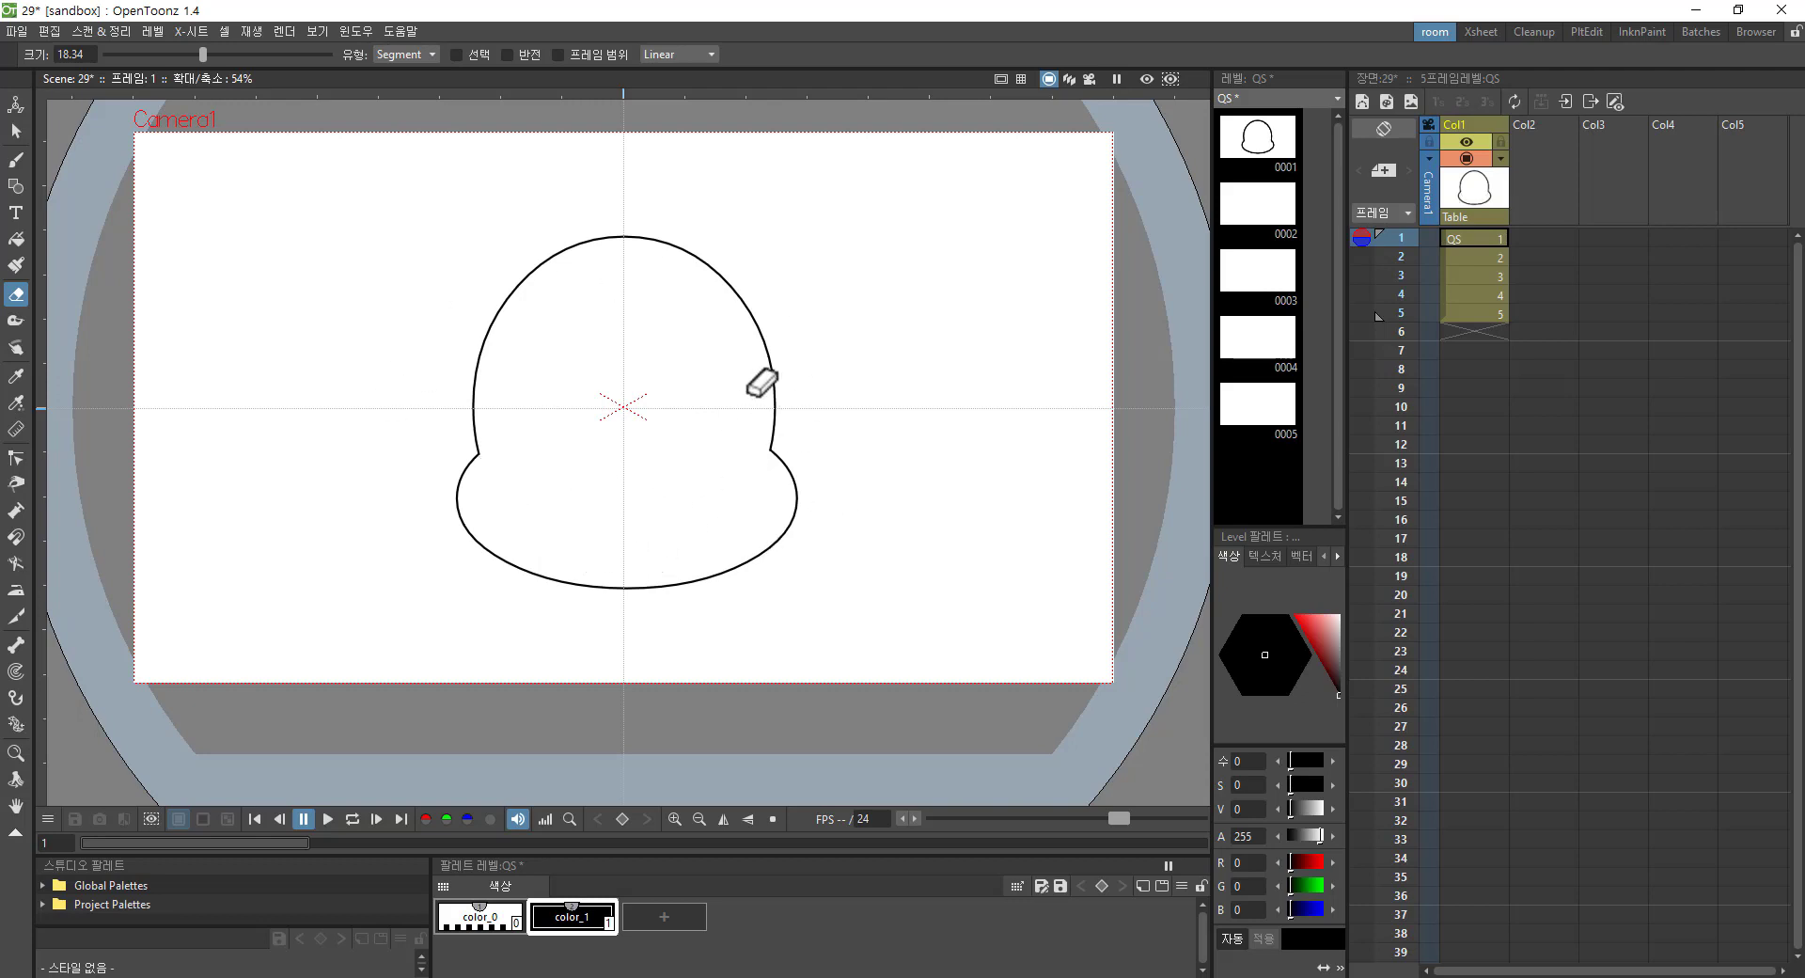
Step: Add a second horizontal guide just below the centre and draw a narrow upright ellipse between both horizontal guides as the left eye
scroll(432, 339, "up", 1)
mouse_move(38, 472)
left_mouse_down()
mouse_move(58, 437)
mouse_move(58, 465)
left_mouse_up()
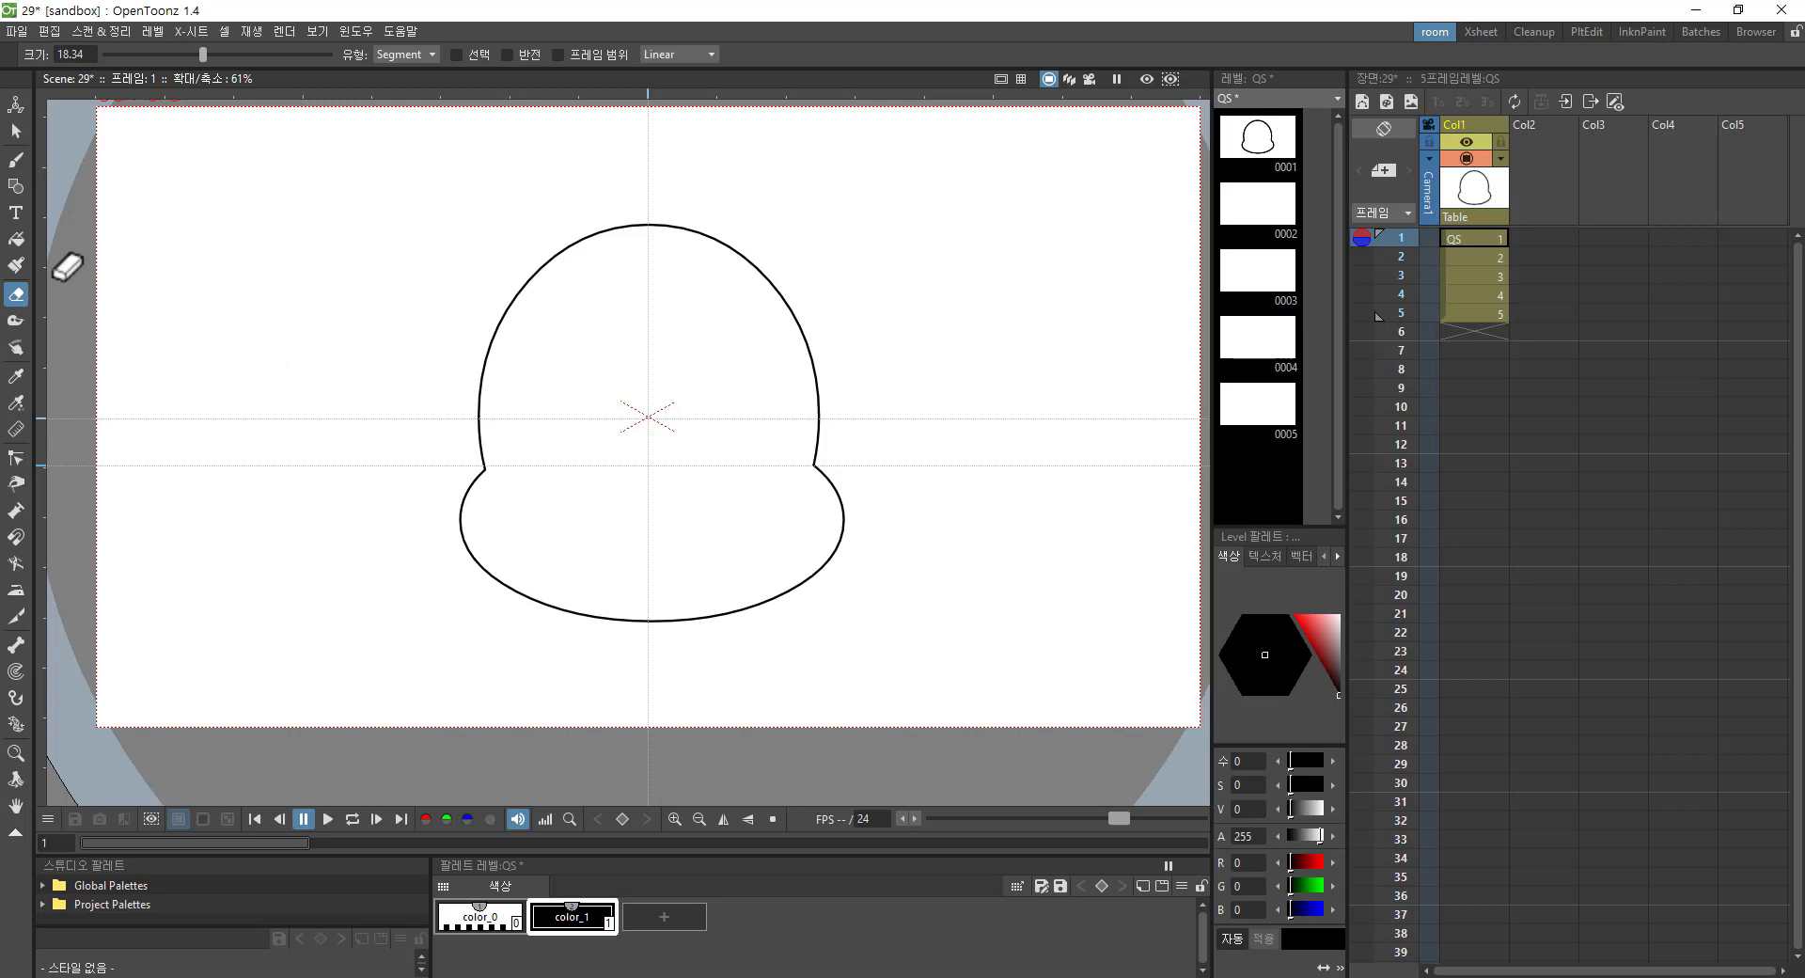
left_click(19, 183)
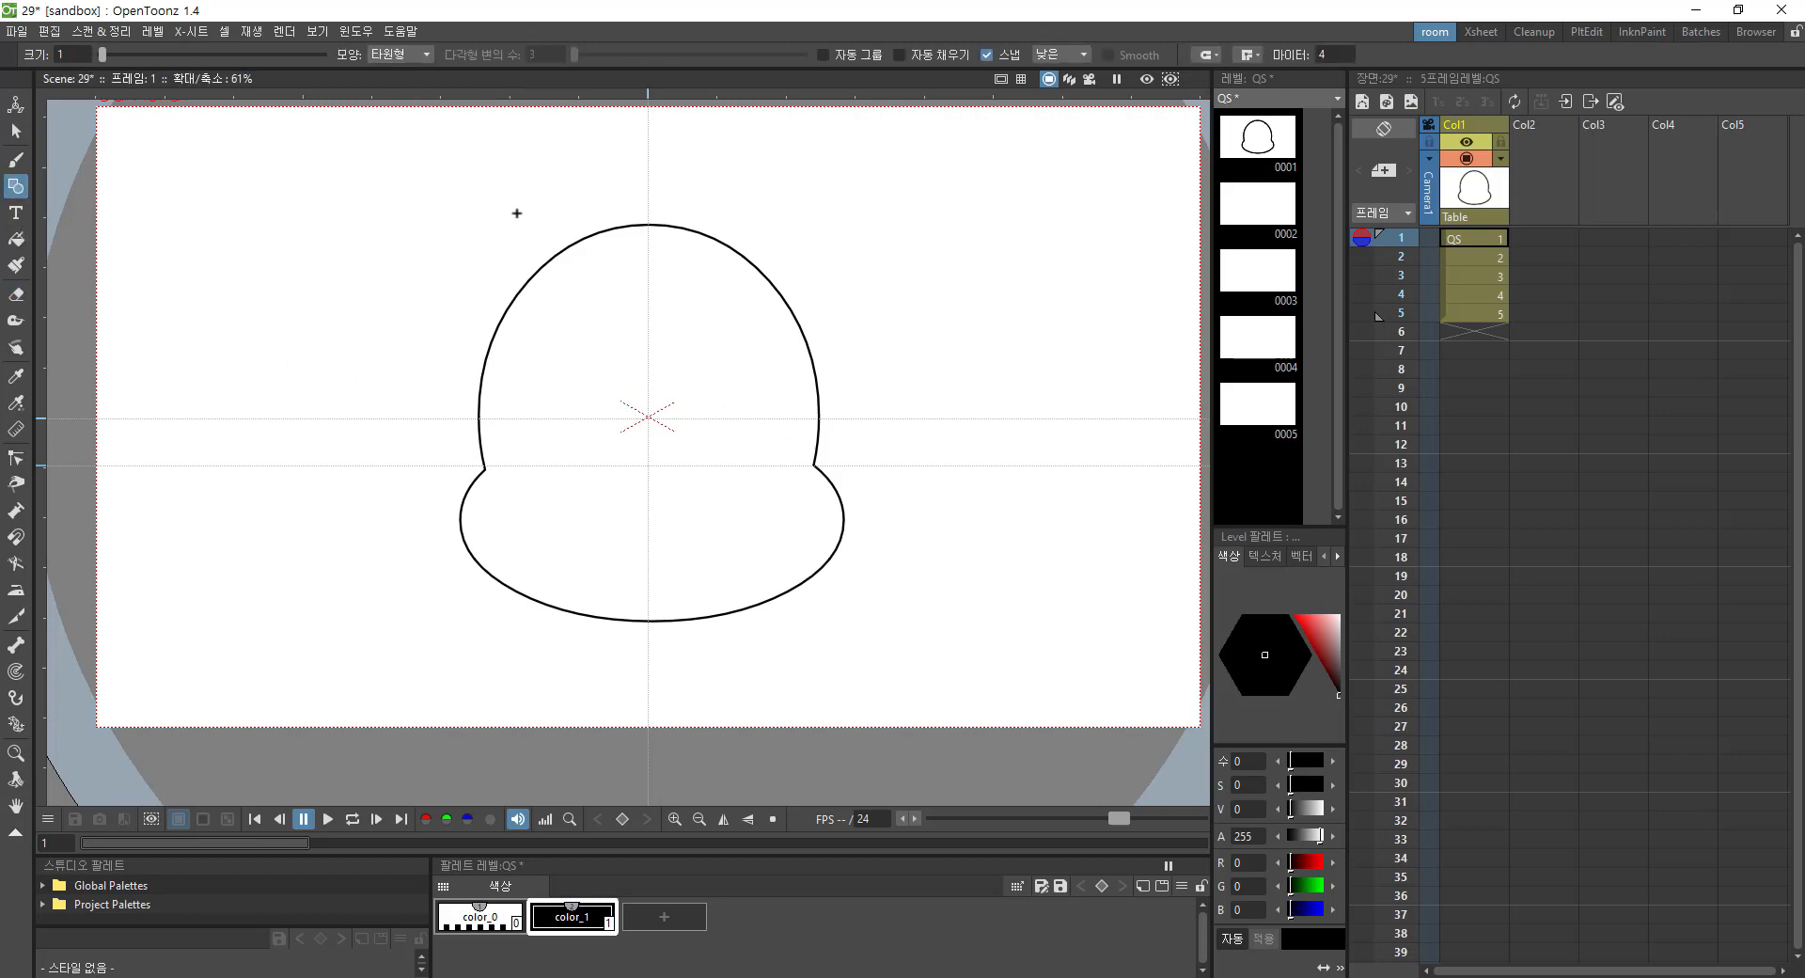
scroll(582, 491, "up", 2)
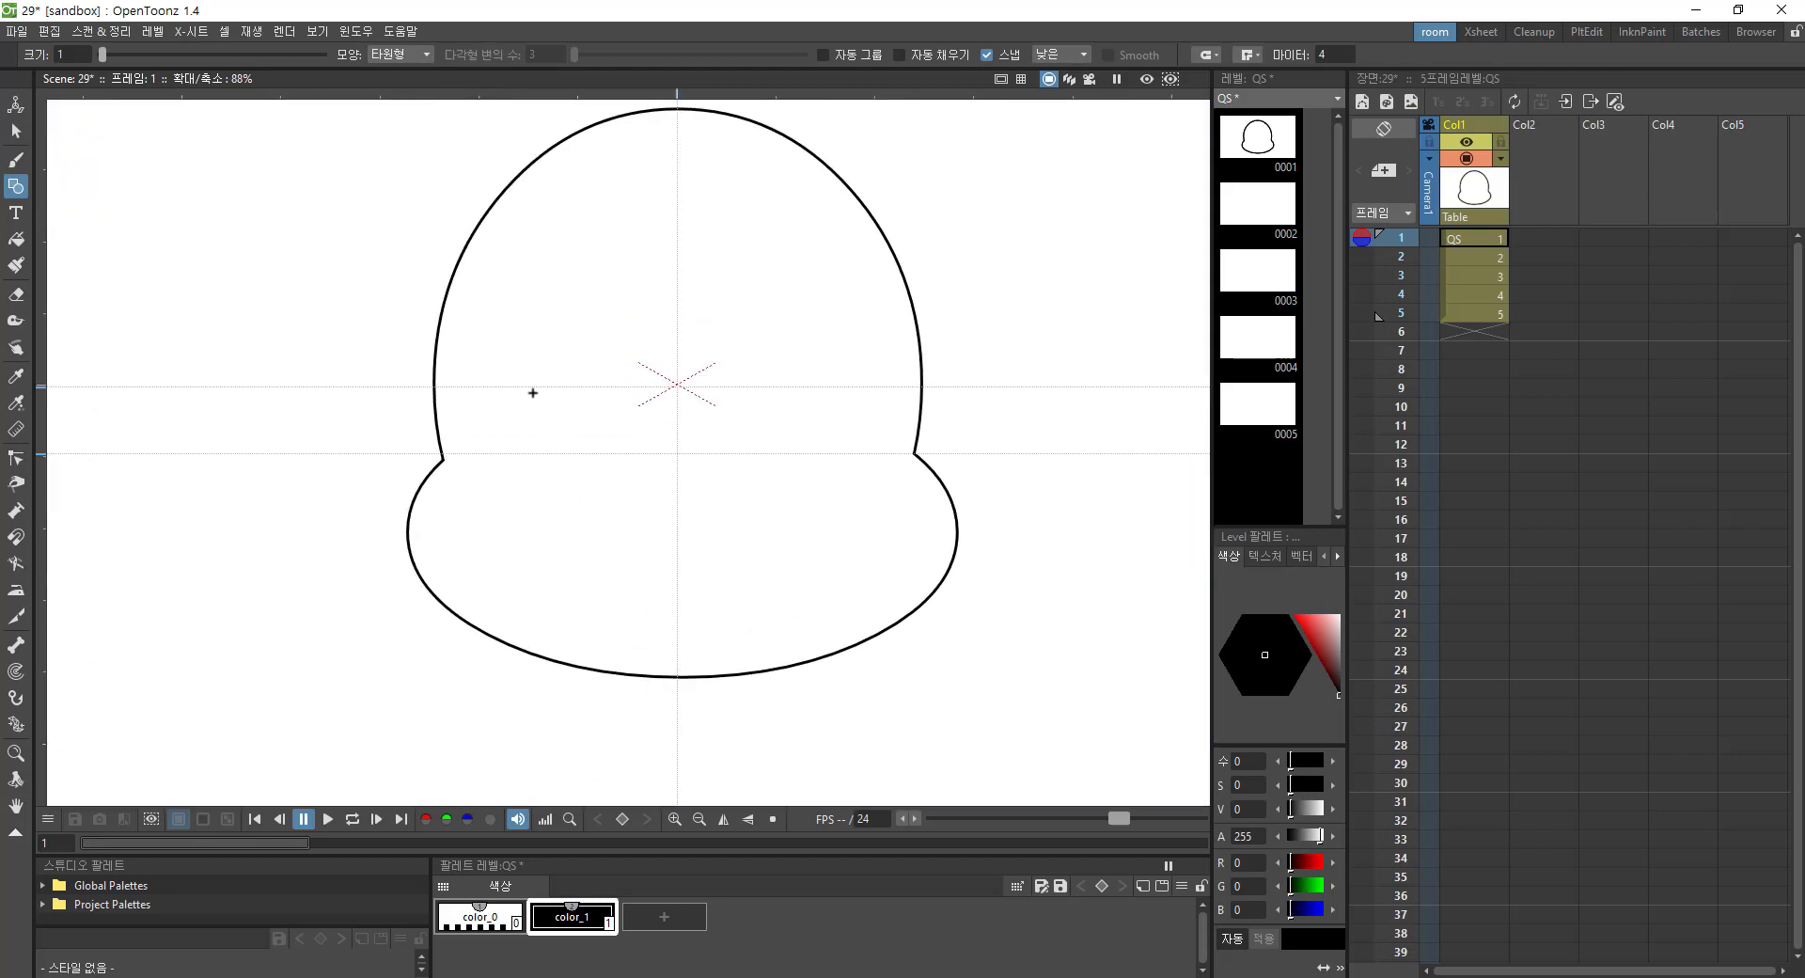
left_click_drag(557, 450, 558, 453)
Step: Duplicate the eye ellipse and place the copy at the same height on the right half of the face
left_click(15, 130)
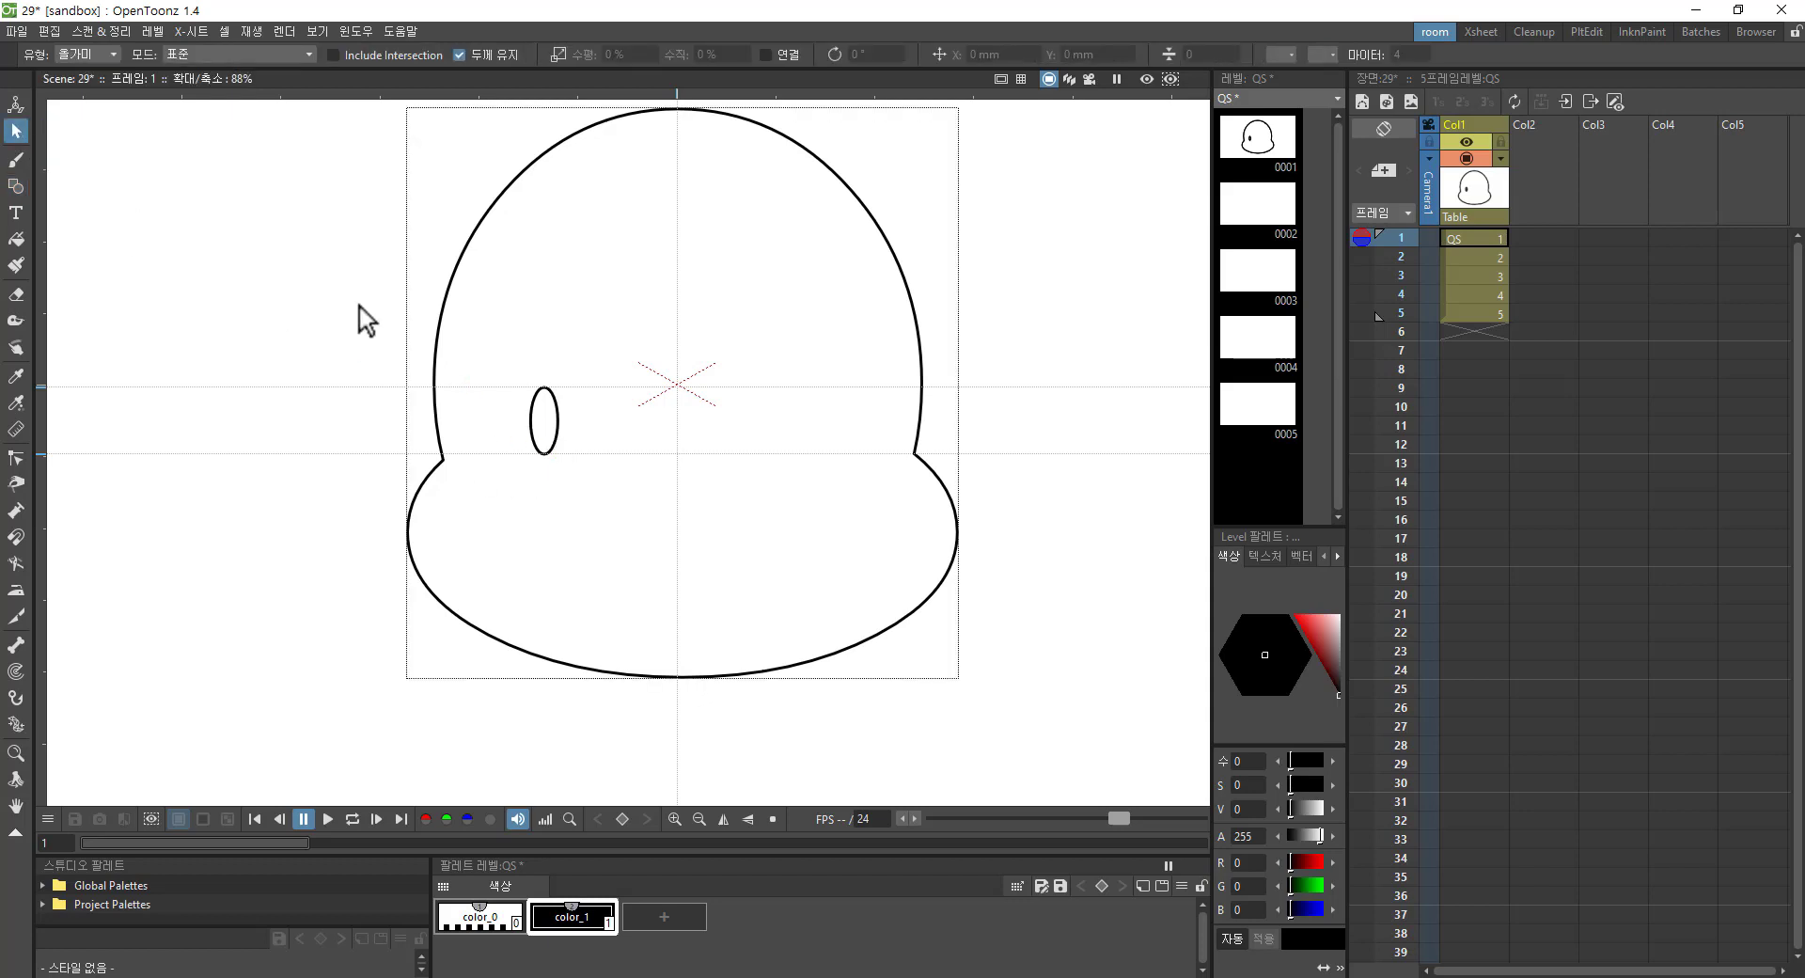
left_click(558, 419)
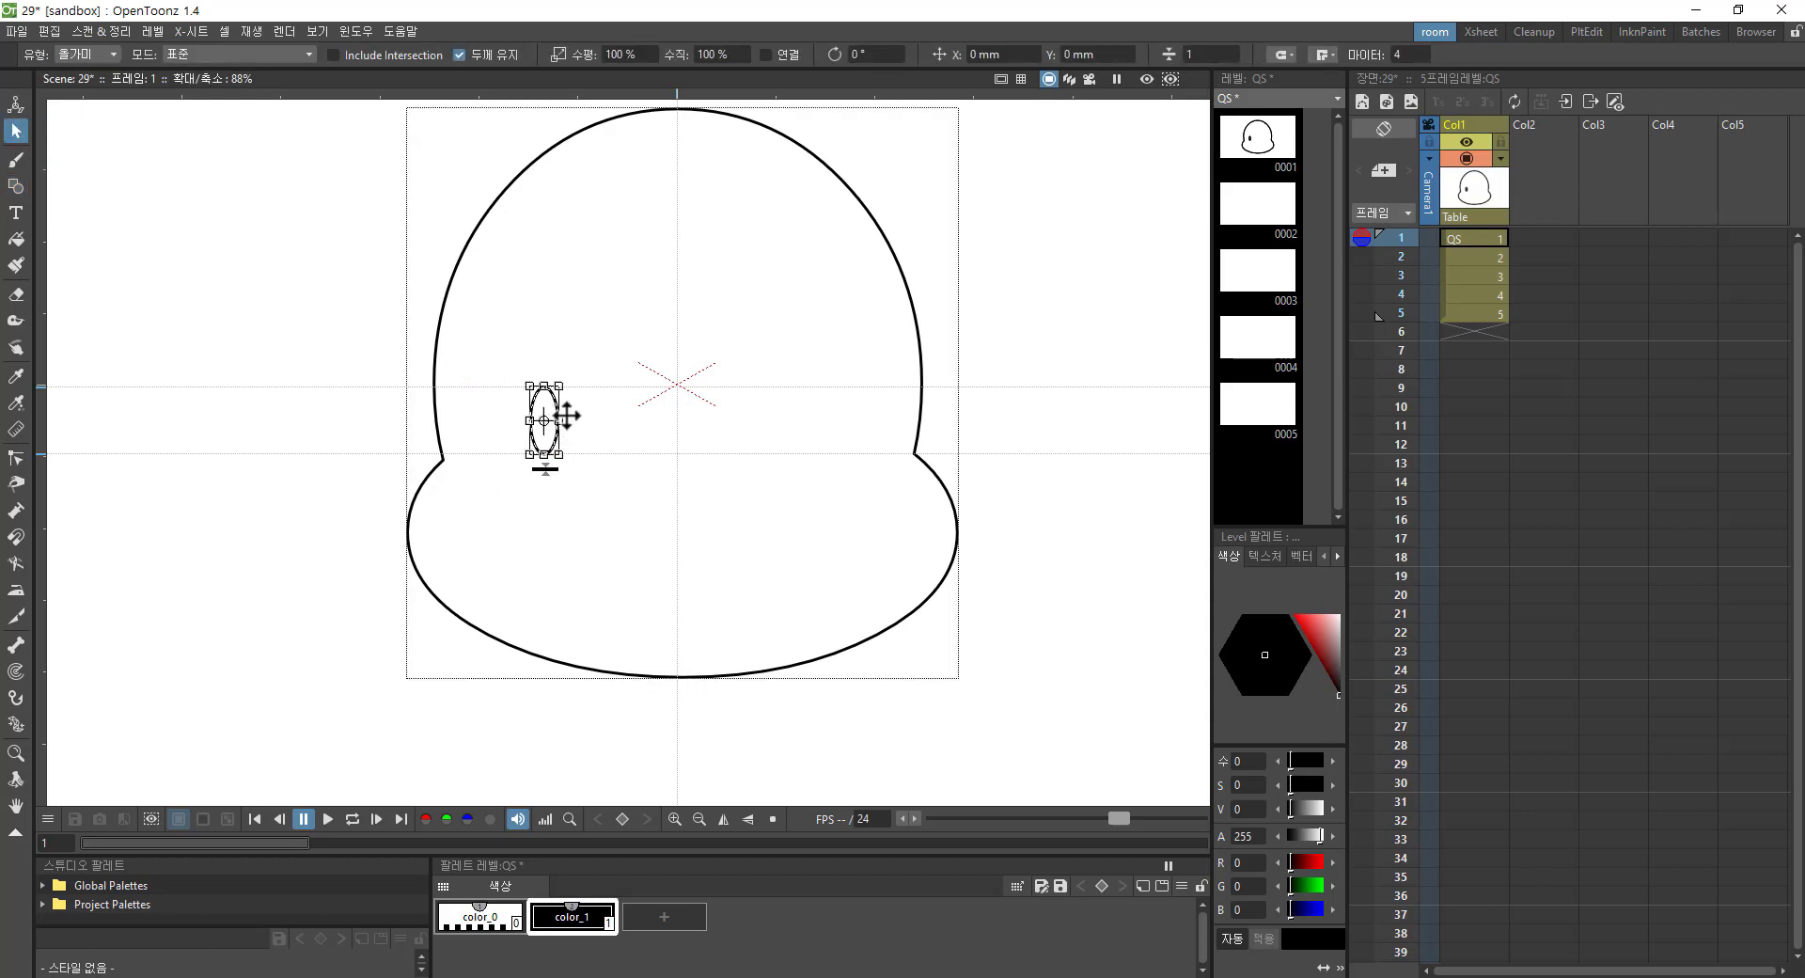
key("ctrl+v")
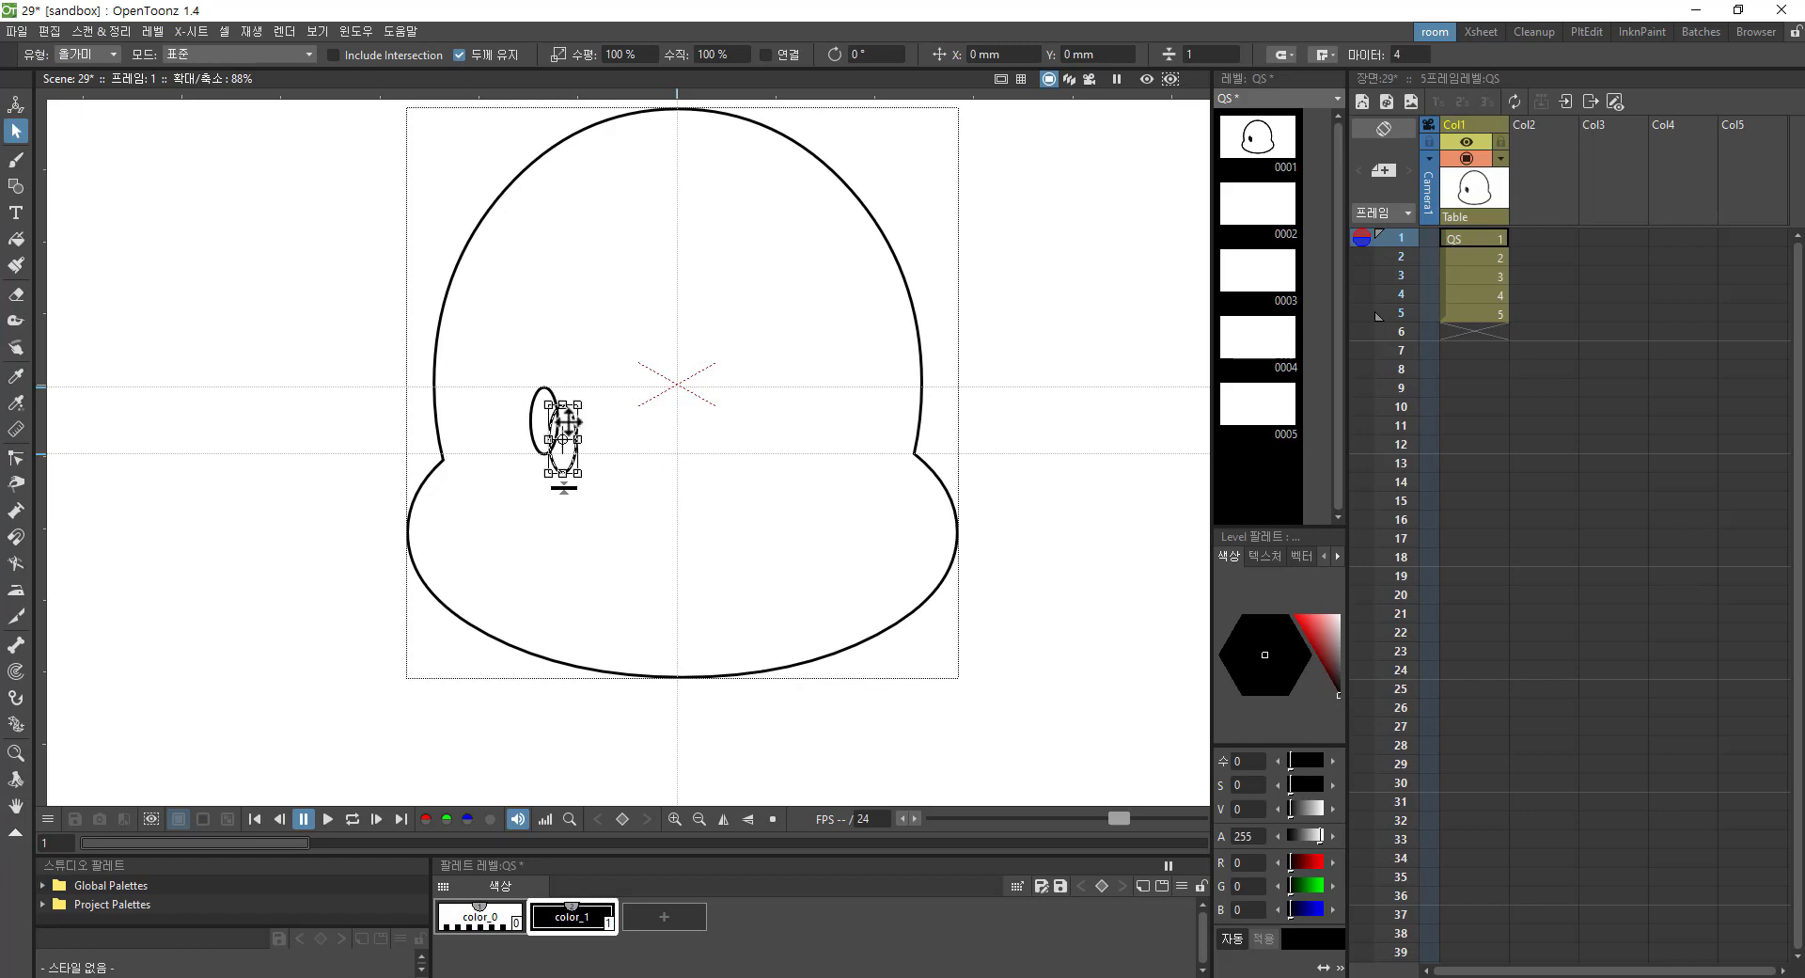
left_click_drag(570, 415, 817, 397)
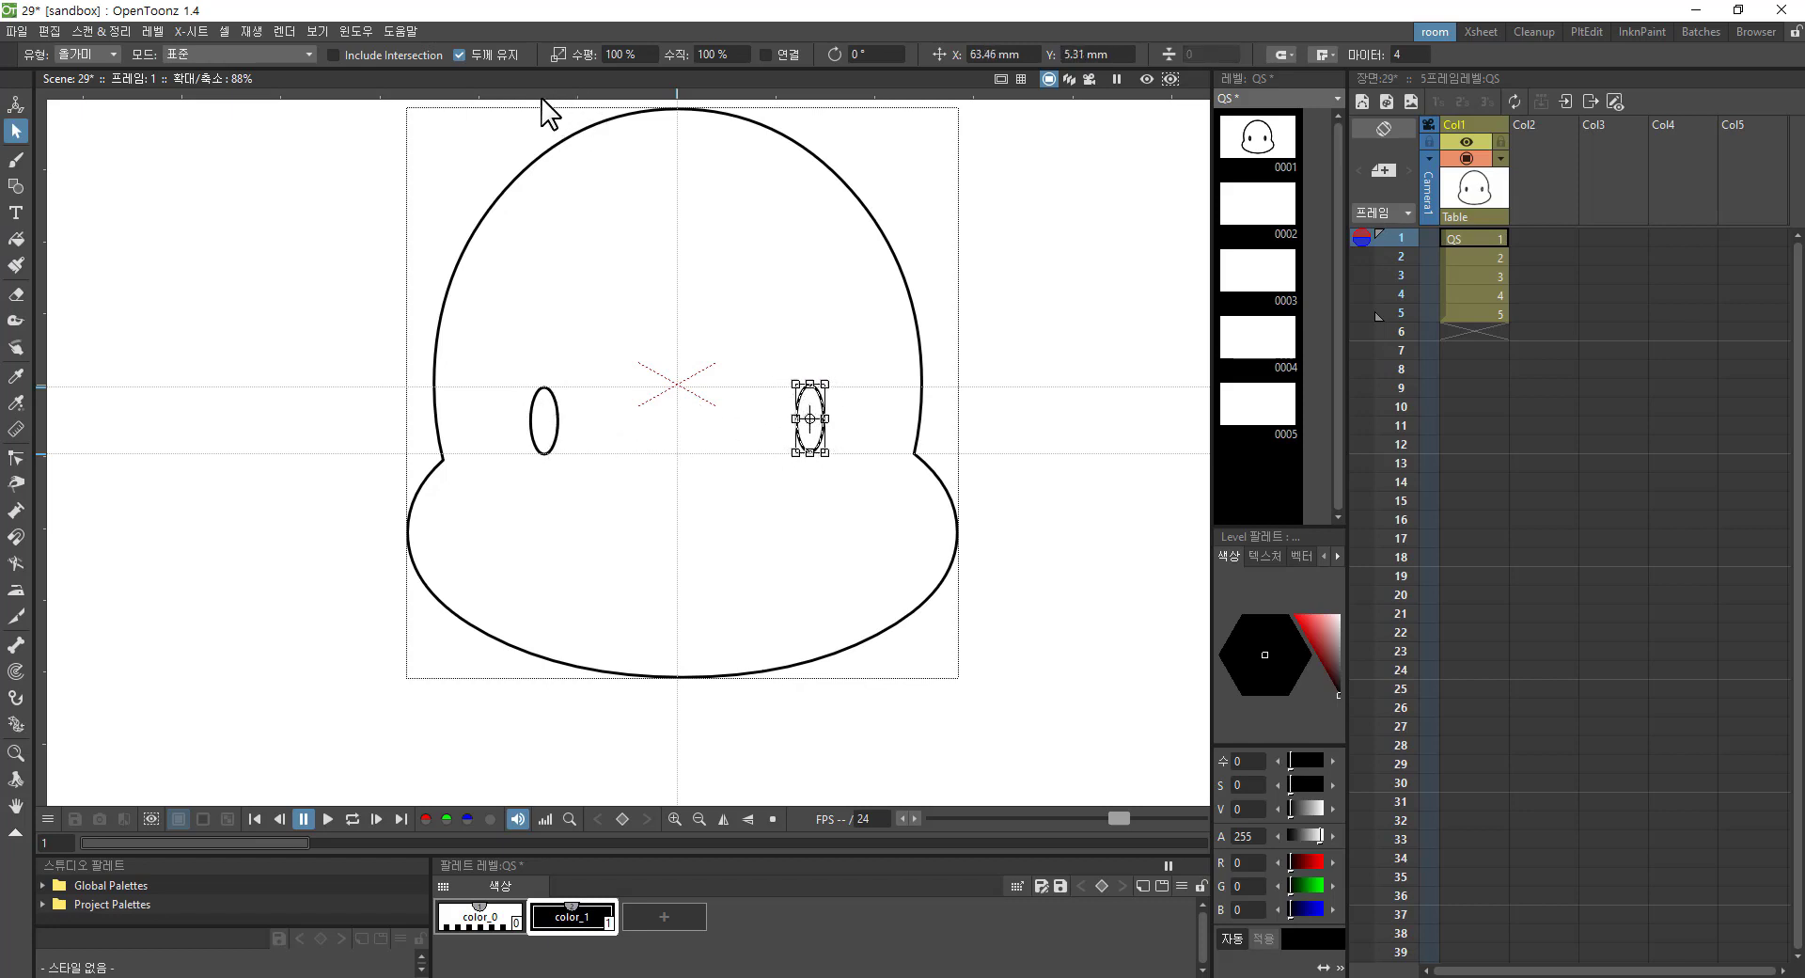
Step: Add a vertical guide through the centre of each eye
left_click_drag(537, 94, 543, 94)
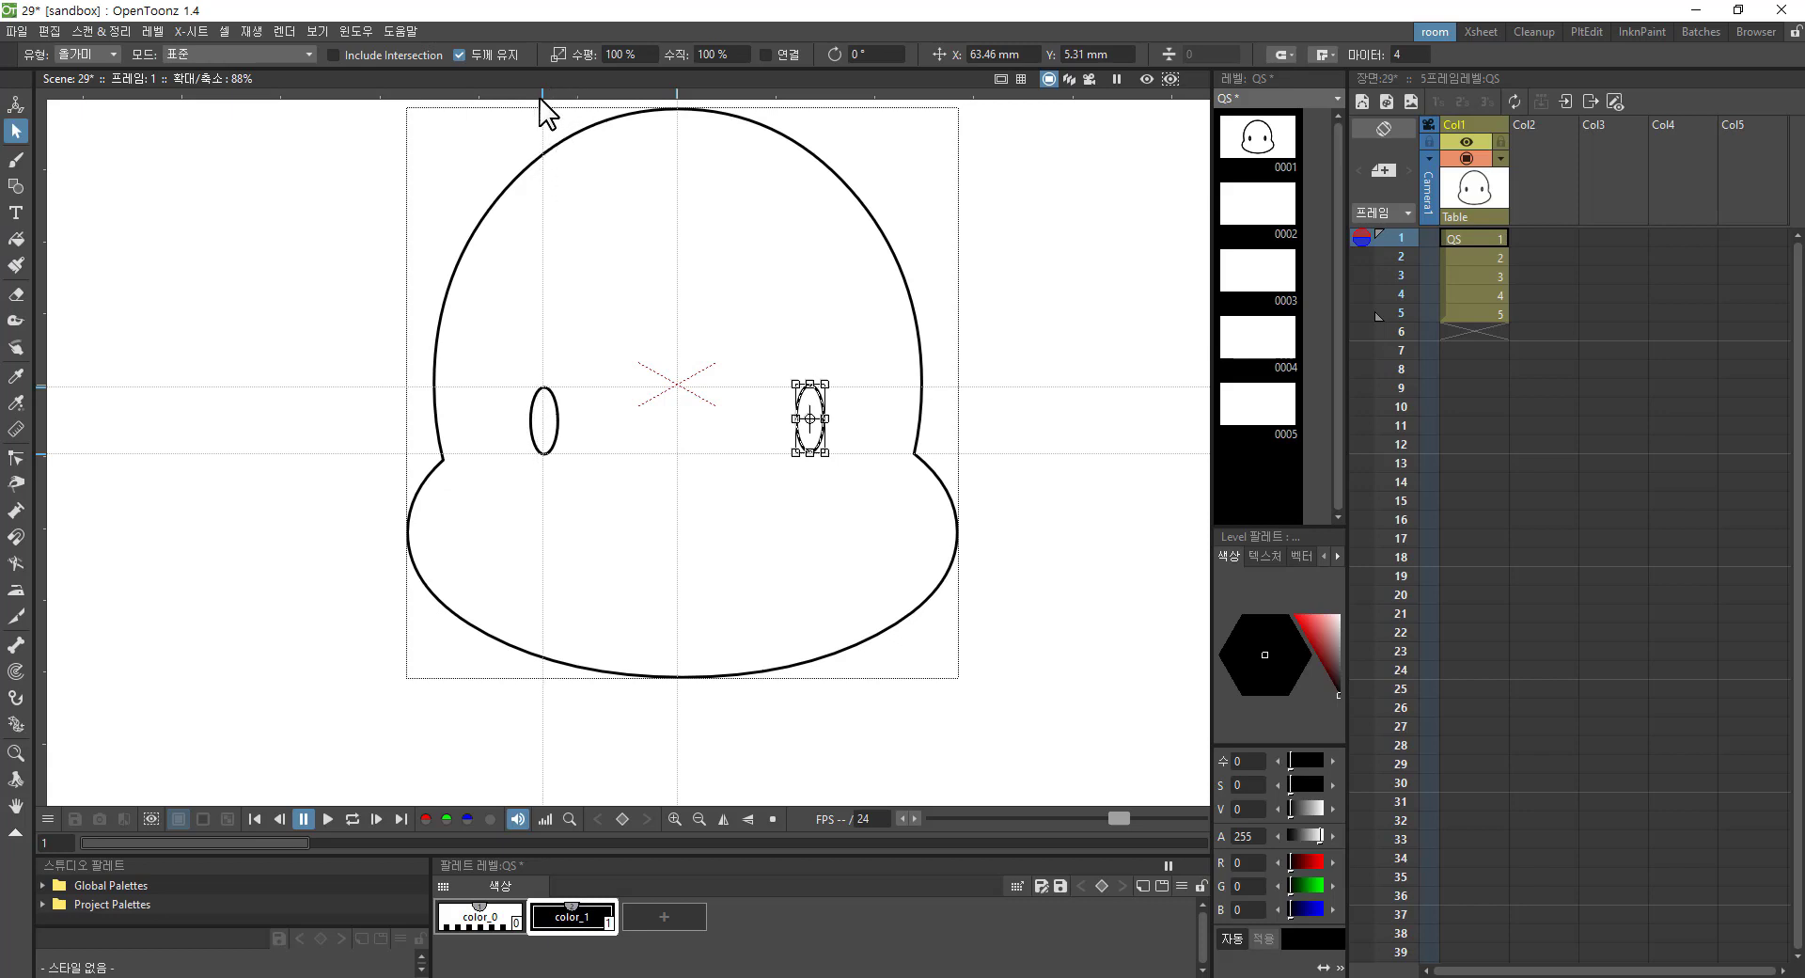
left_click_drag(811, 95, 811, 95)
left_click(877, 513)
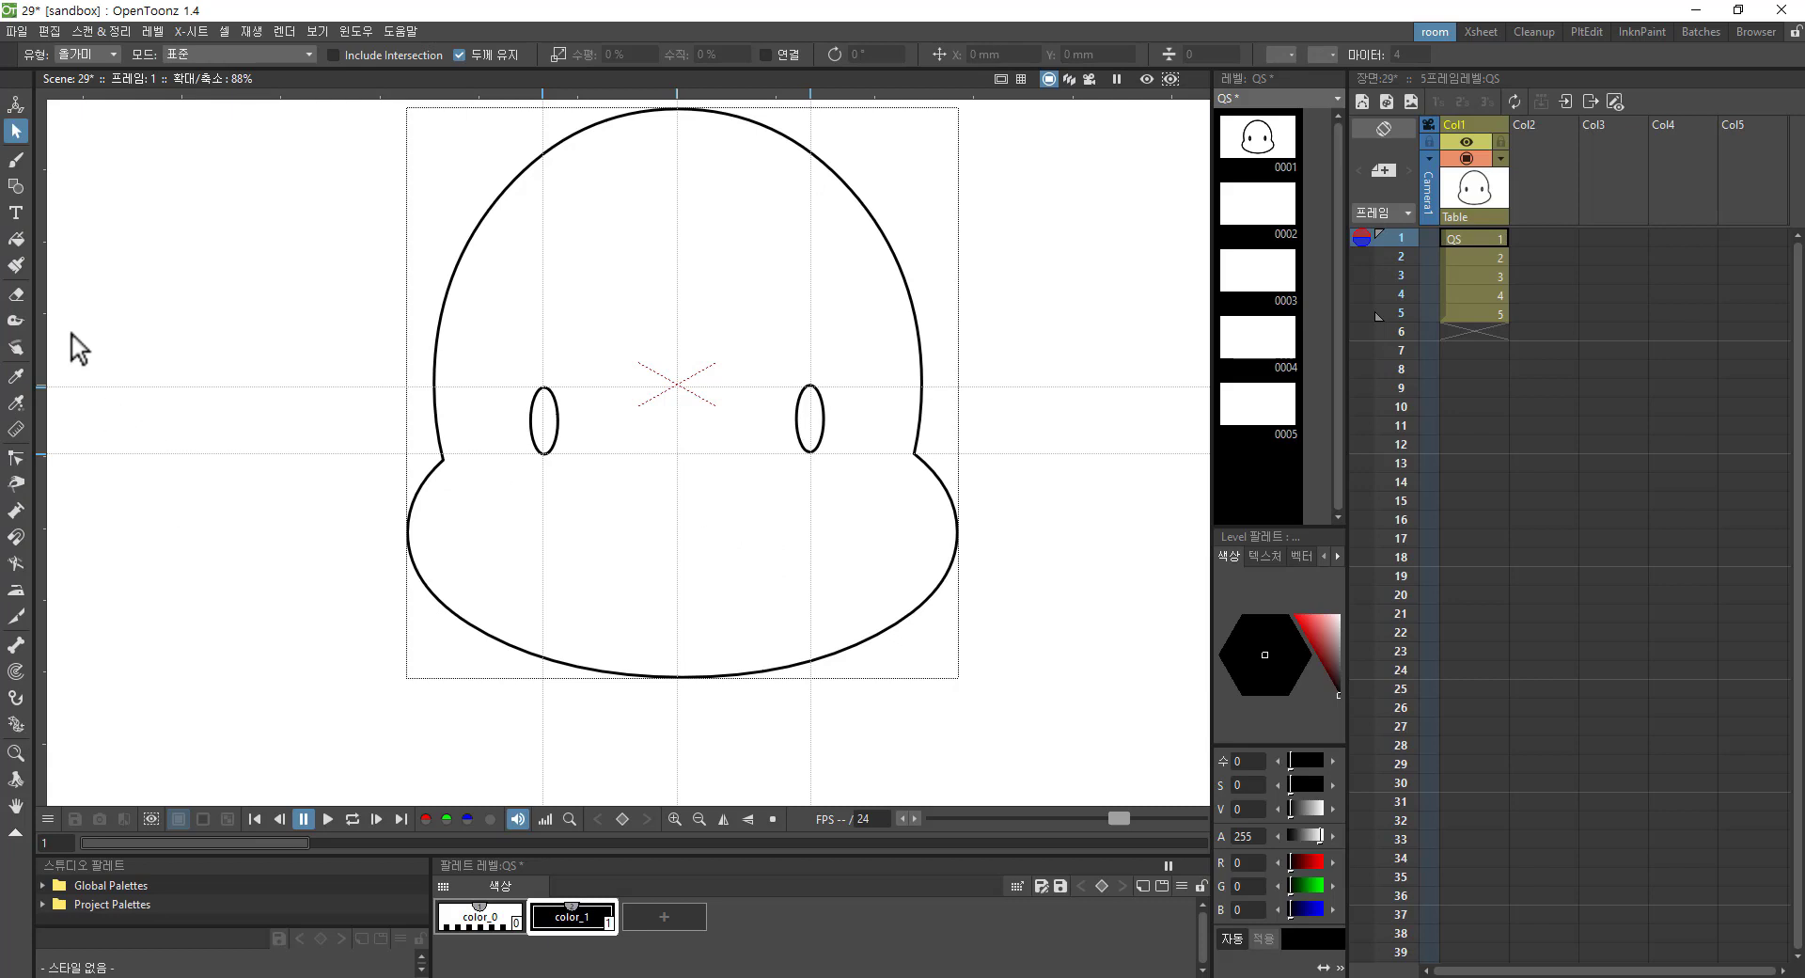
Step: Draw a small circle for the nose, centred on the middle vertical guide just below the lower horizontal guide
left_click(15, 186)
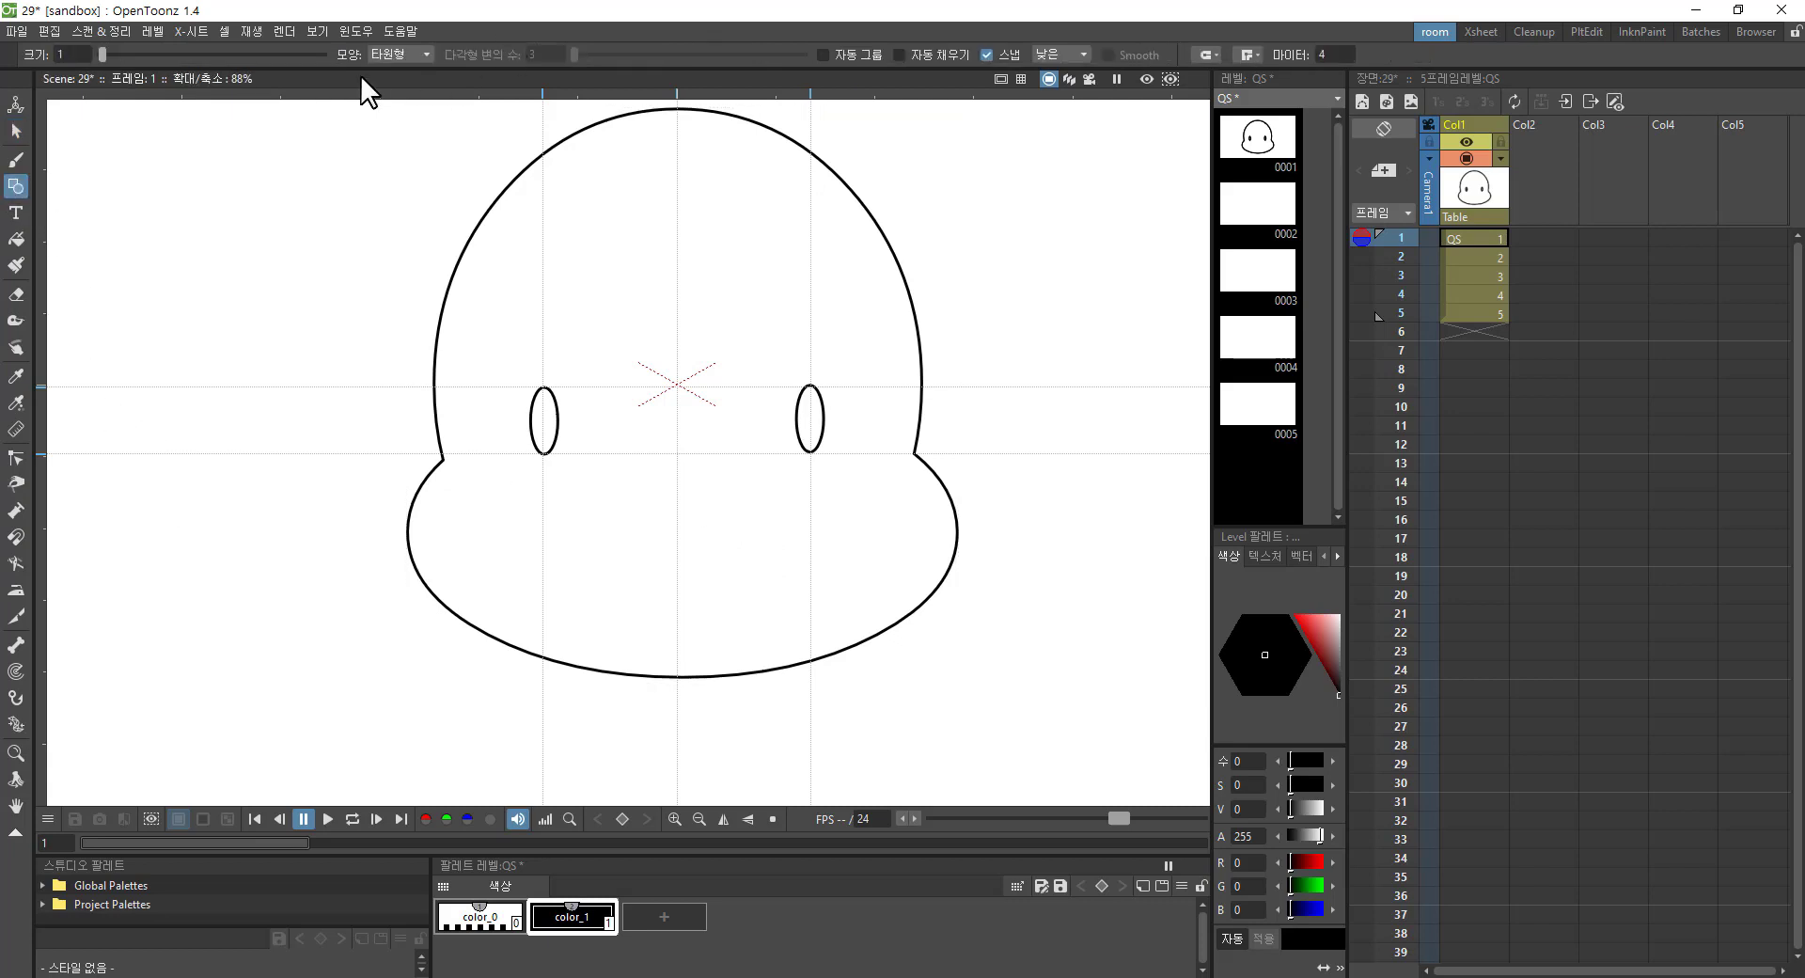
left_click(395, 55)
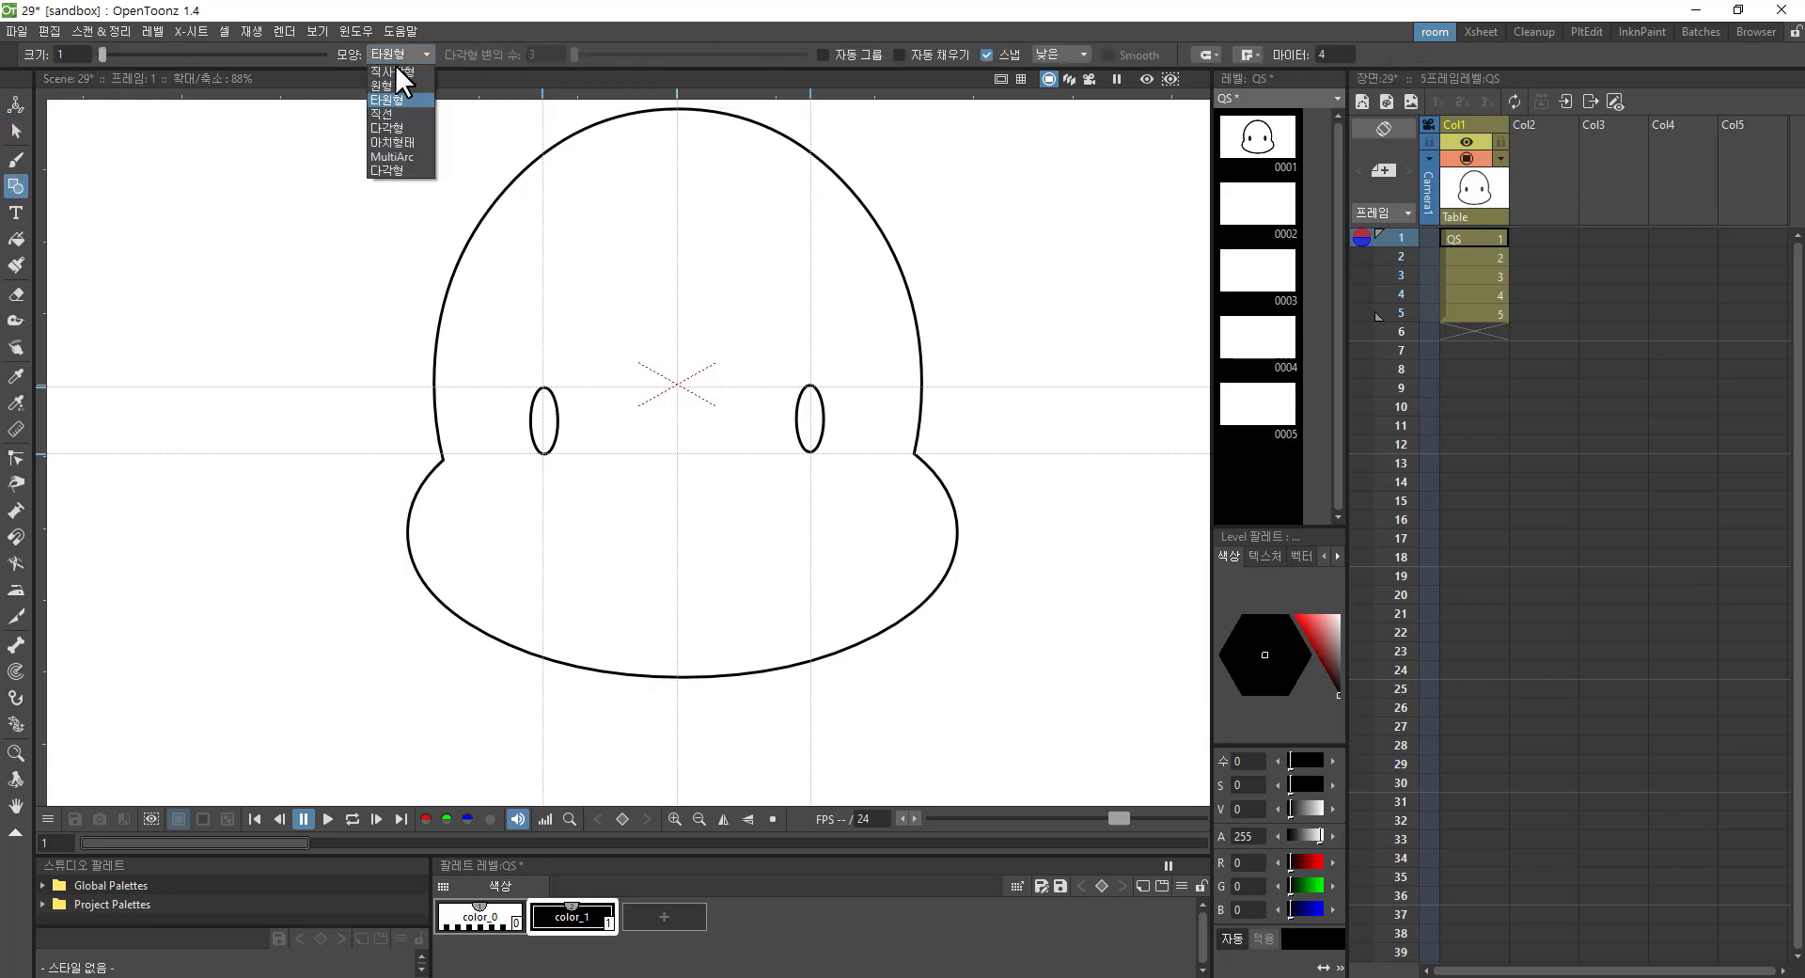
left_click(391, 85)
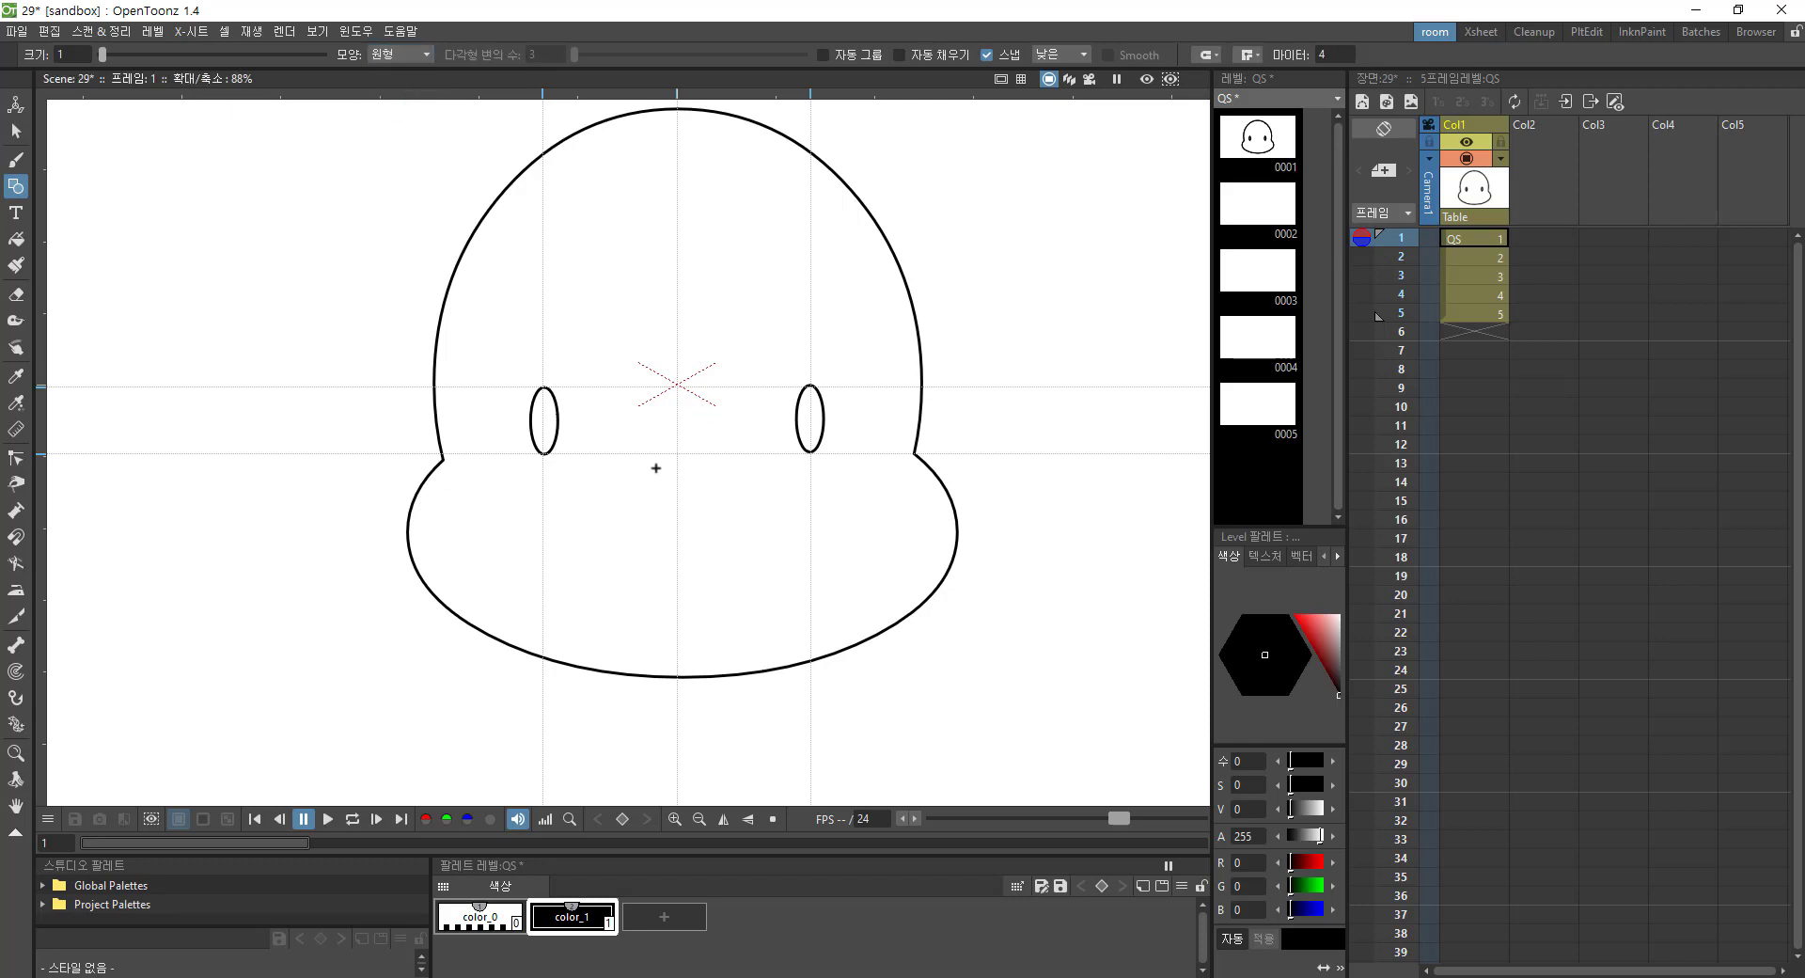
left_click_drag(678, 476, 703, 488)
key("s")
Step: Draw a smiling mouth below the nose and an arched eyebrow over the left eye with the Arc shape
left_click(17, 184)
left_click(395, 55)
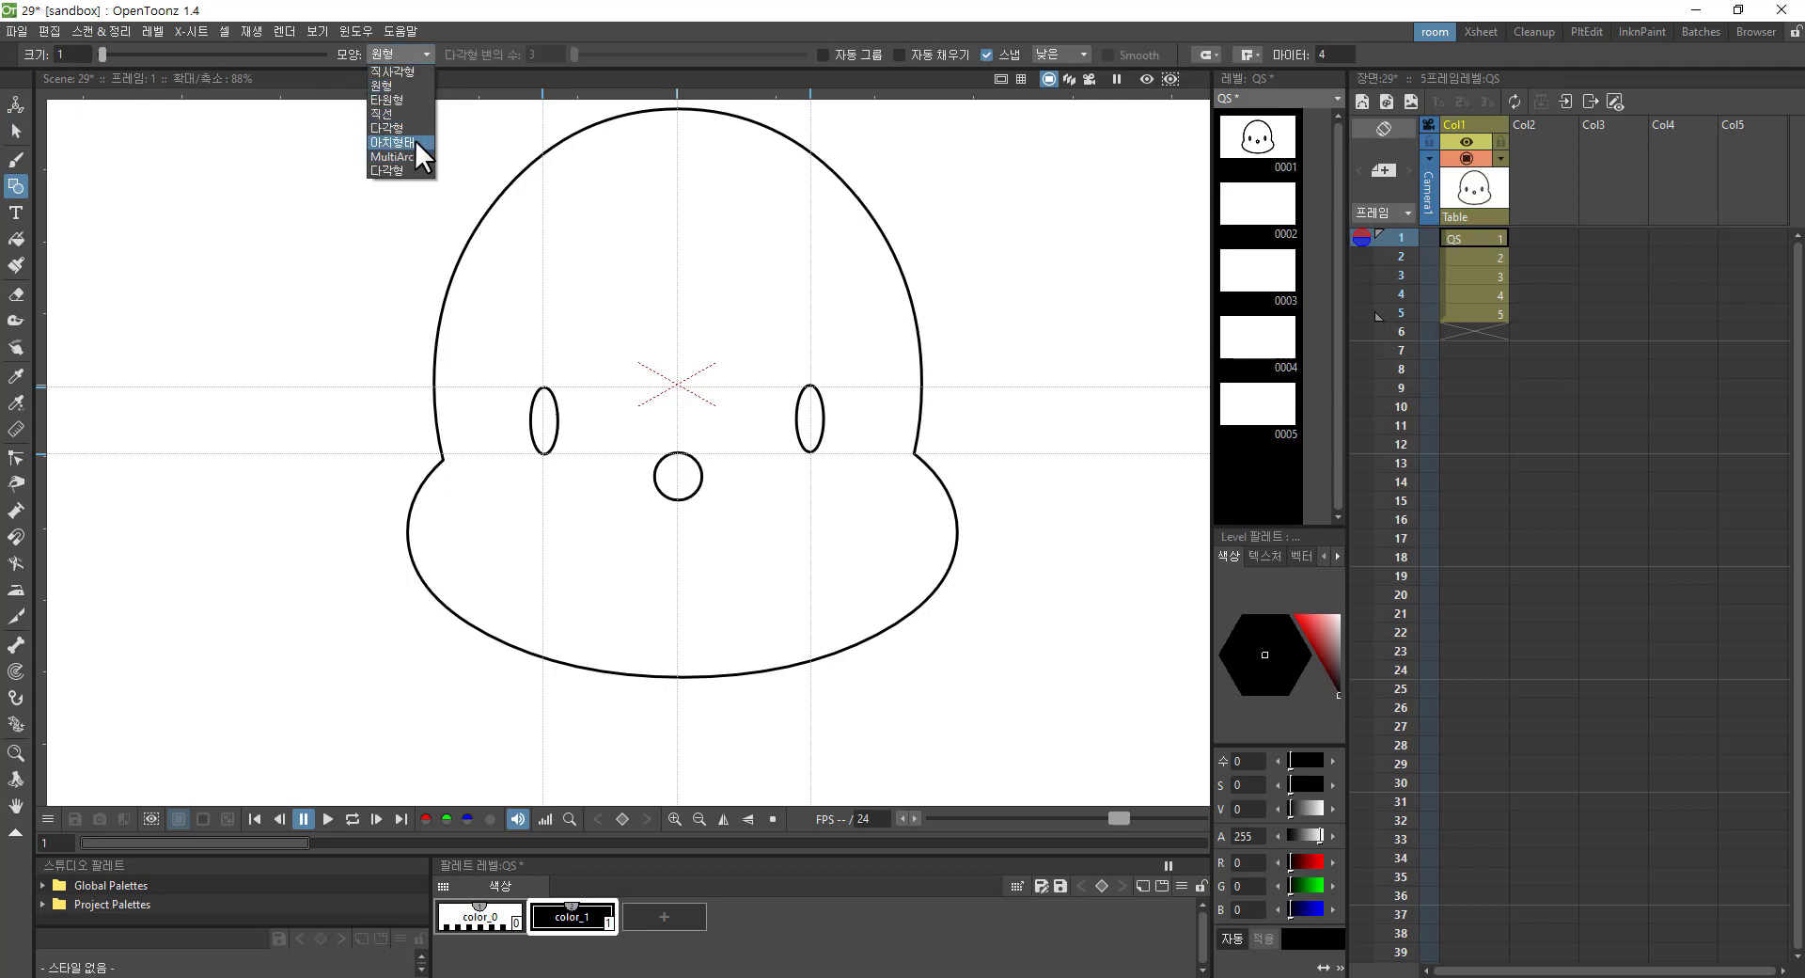
left_click(414, 141)
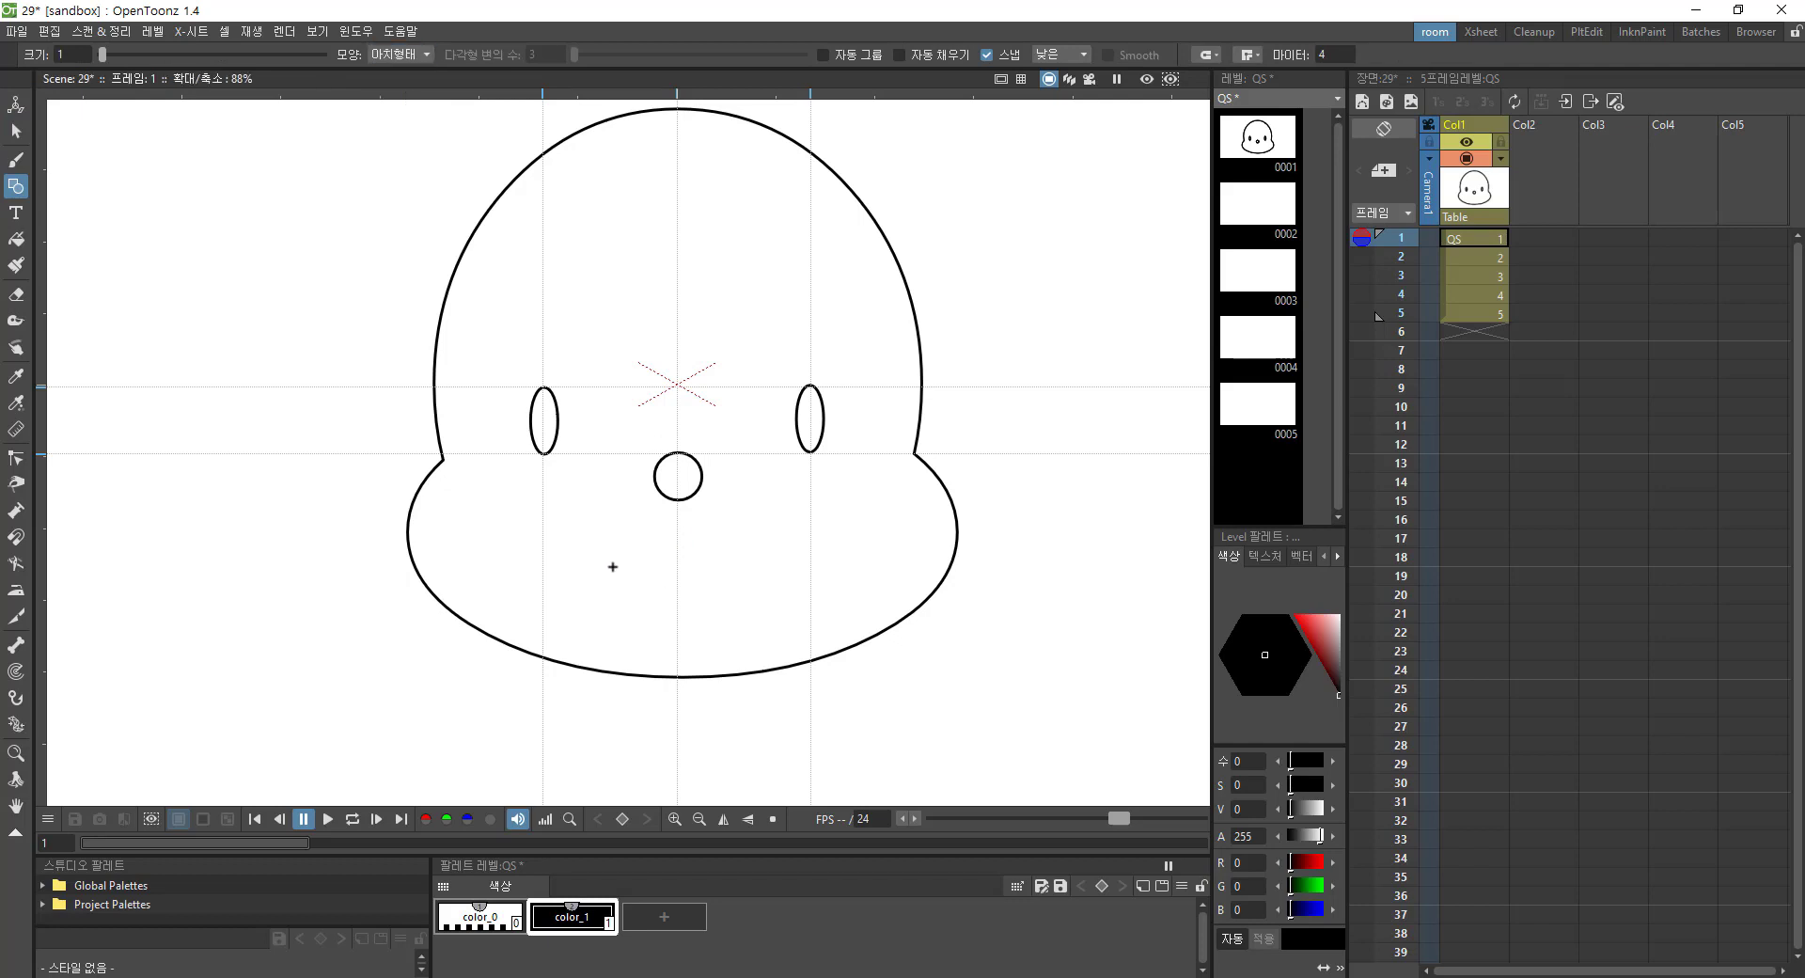
left_click_drag(665, 562, 744, 565)
left_click_drag(744, 565, 744, 565)
left_click(692, 610)
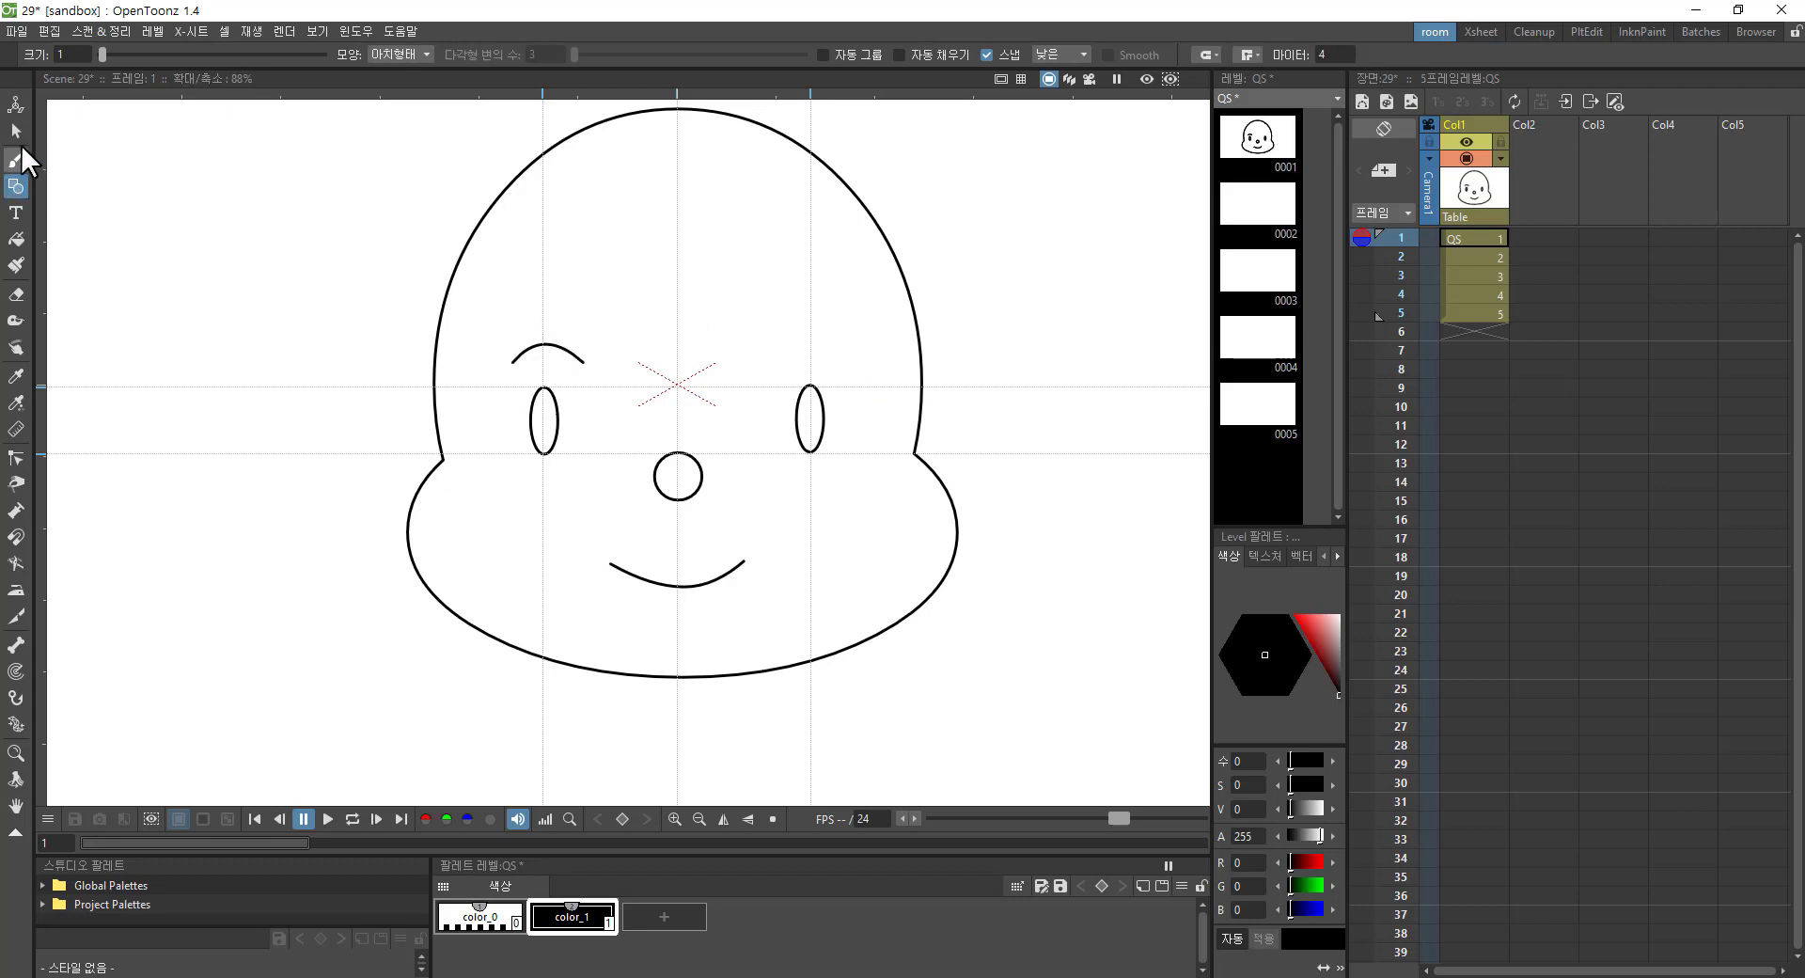
Step: Duplicate the left eyebrow and place the copy over the right eye
left_click(17, 133)
left_click(576, 367)
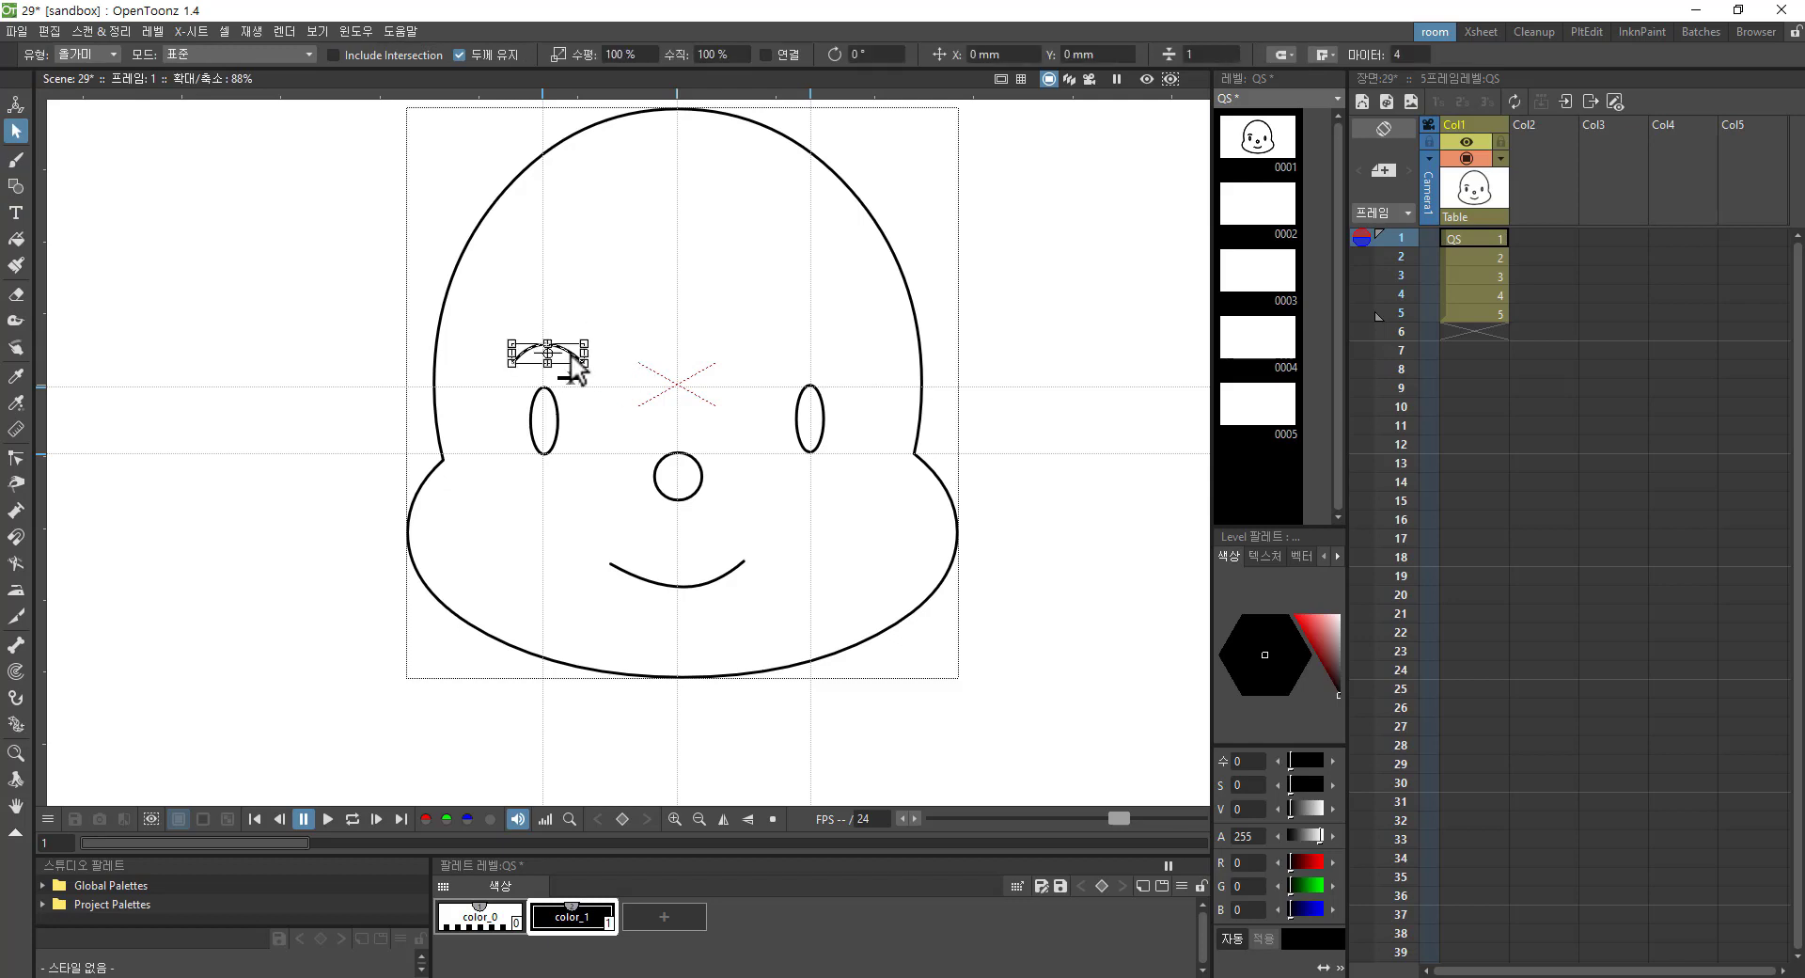
key("ctrl+v")
left_click_drag(568, 378, 832, 352)
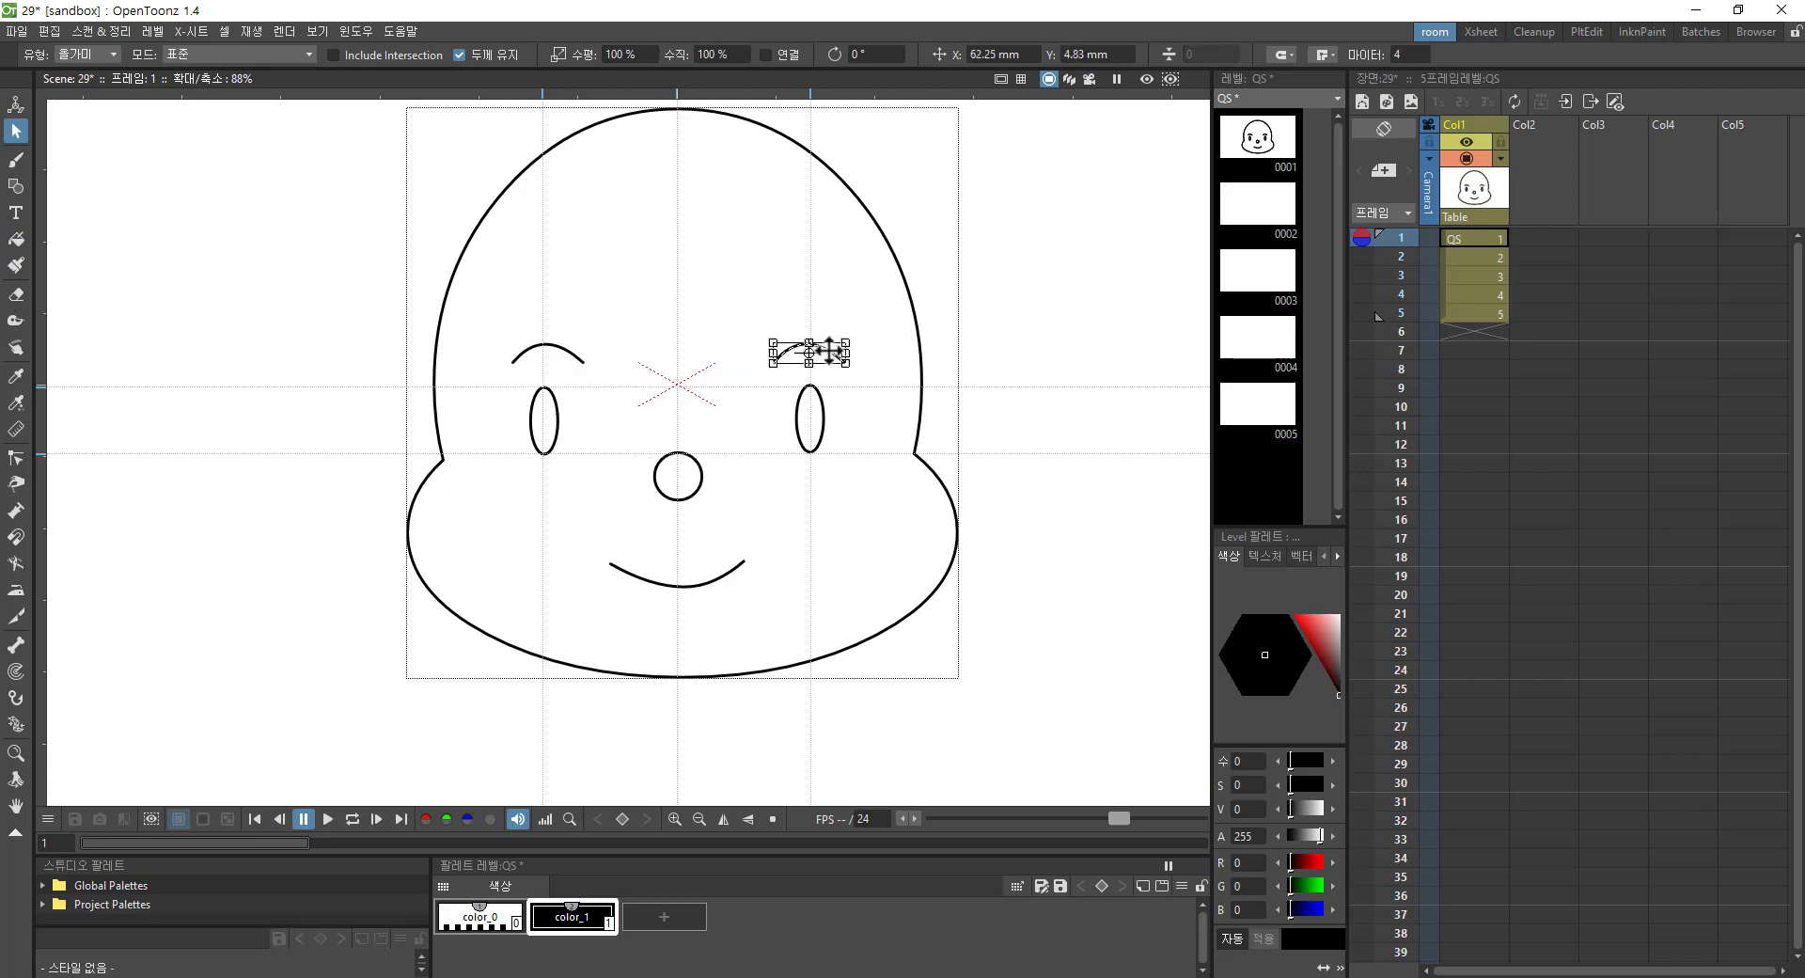
Step: Try to thicken the left eyebrow with the Pump tool at size 20 and accuracy 40, and undo it
left_click(564, 349)
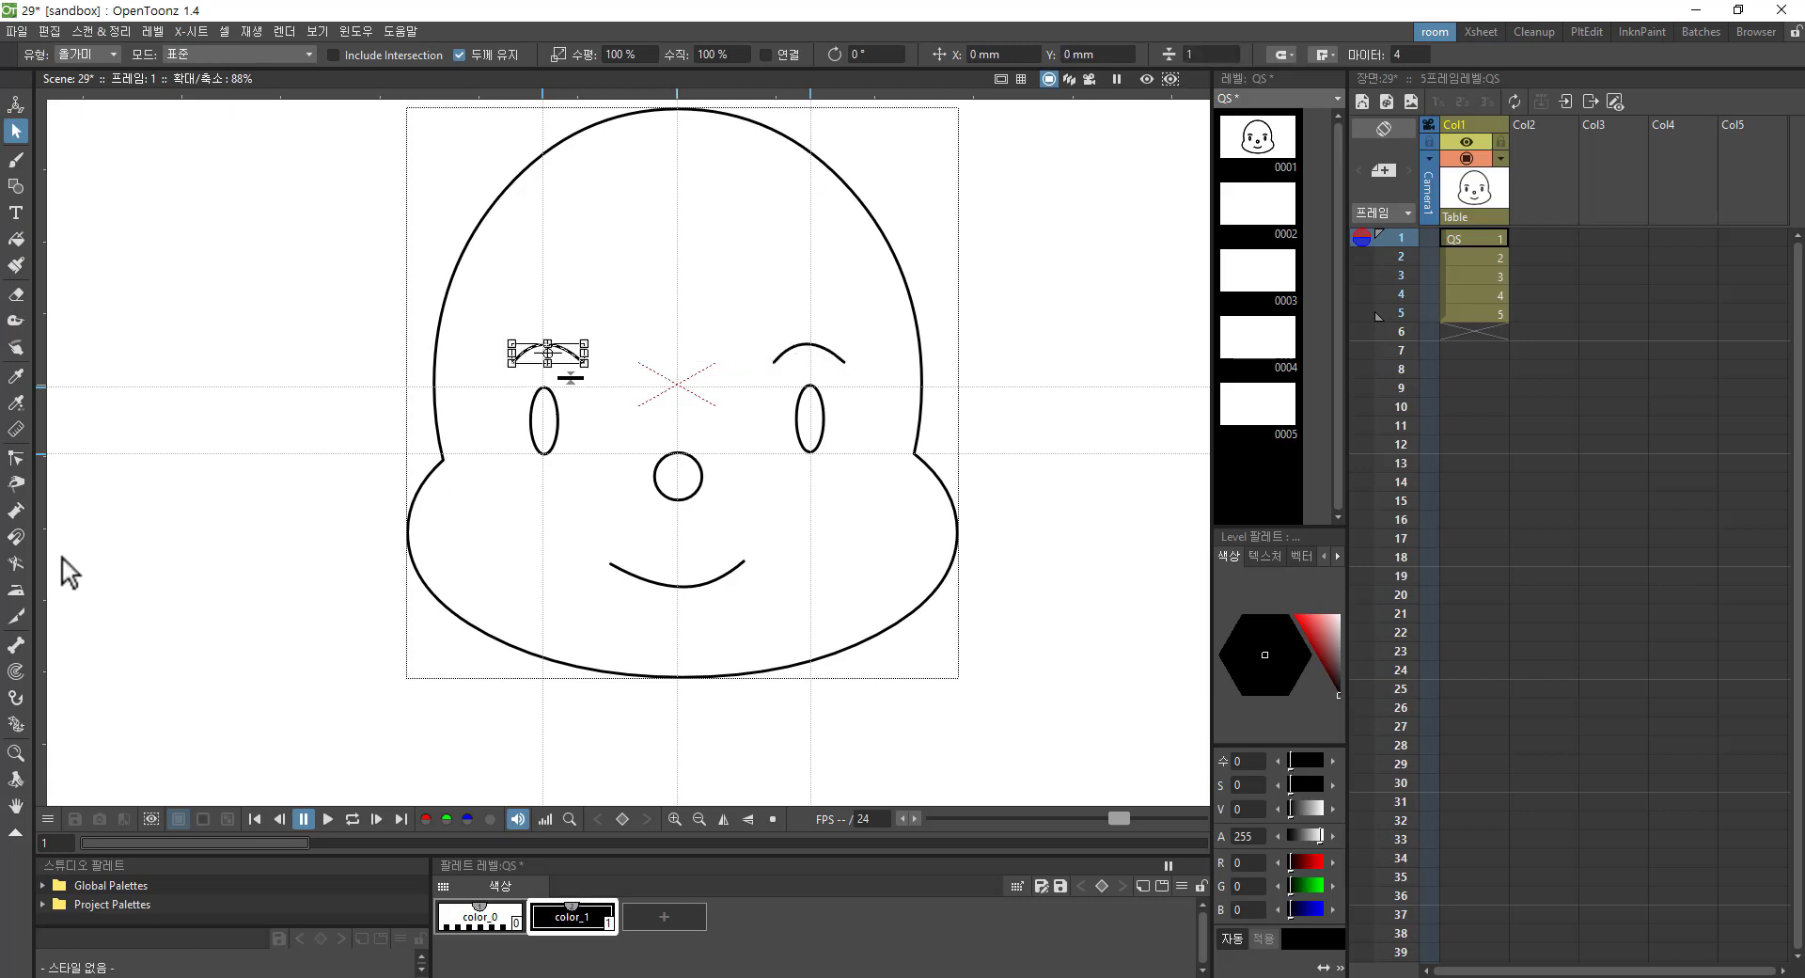
left_click(16, 510)
scroll(599, 319, "up", 3)
left_click_drag(517, 357, 516, 339)
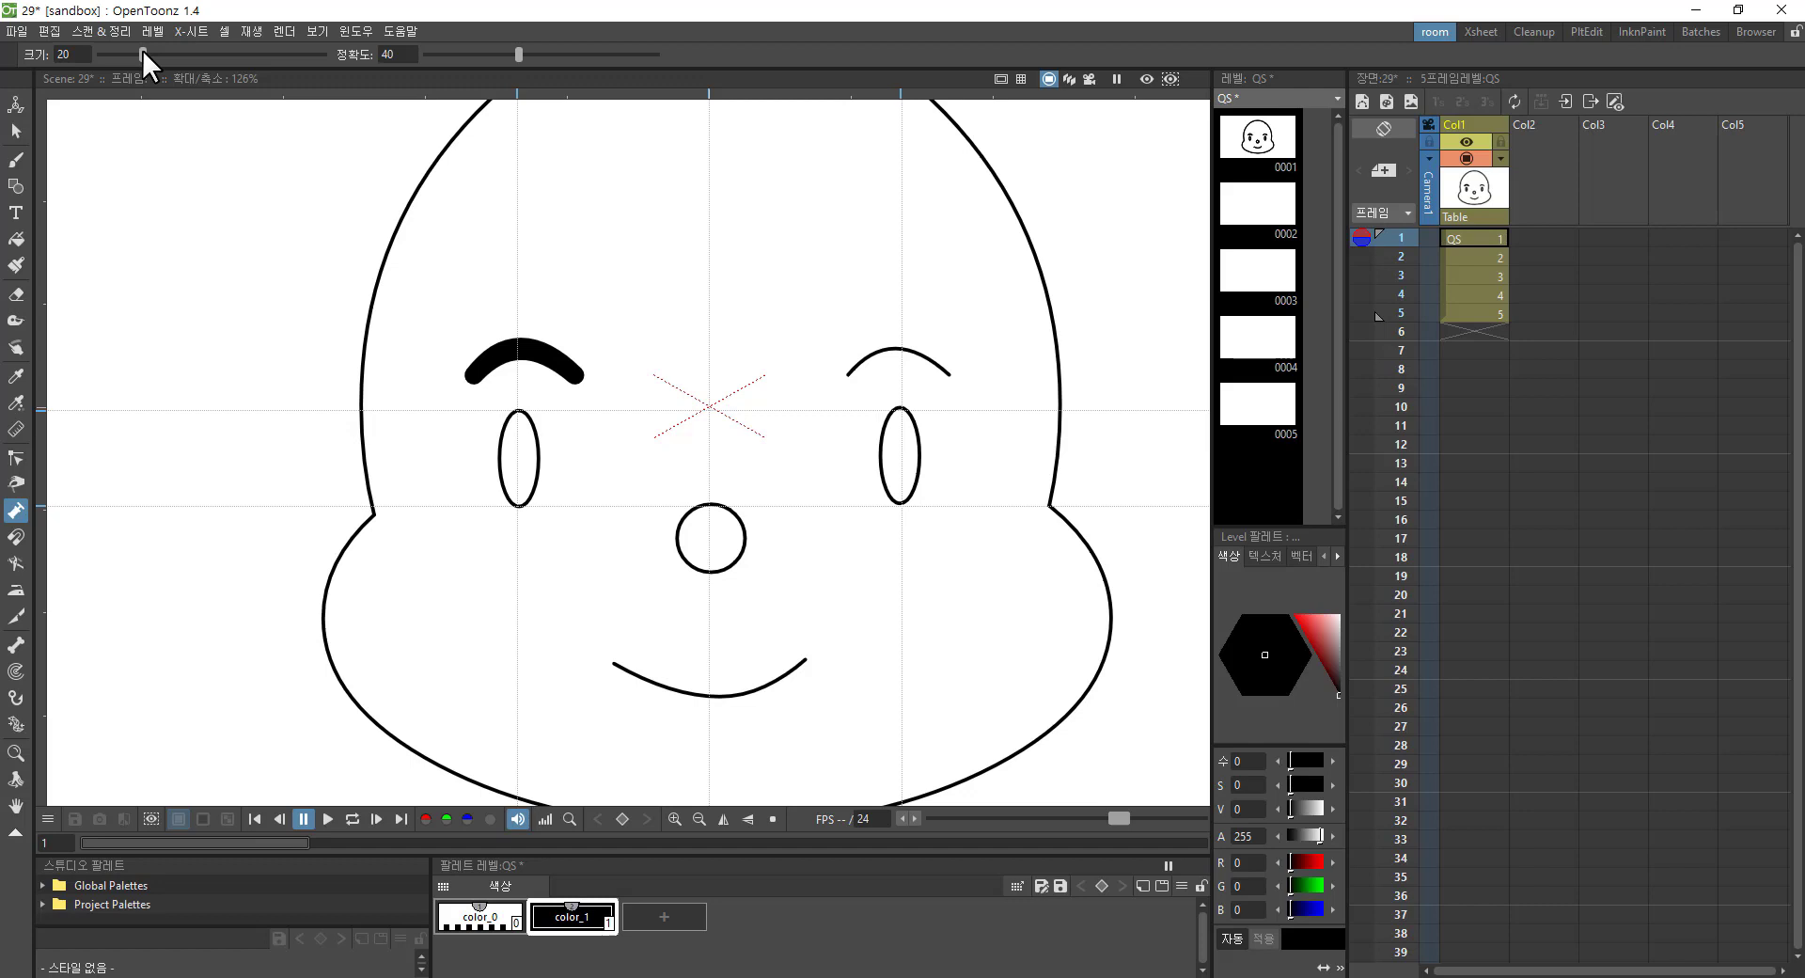
key("ctrl+z")
Step: Draw a circle for the left ear and move it over the notch between the head and the cheek
key("alt+9")
key("g")
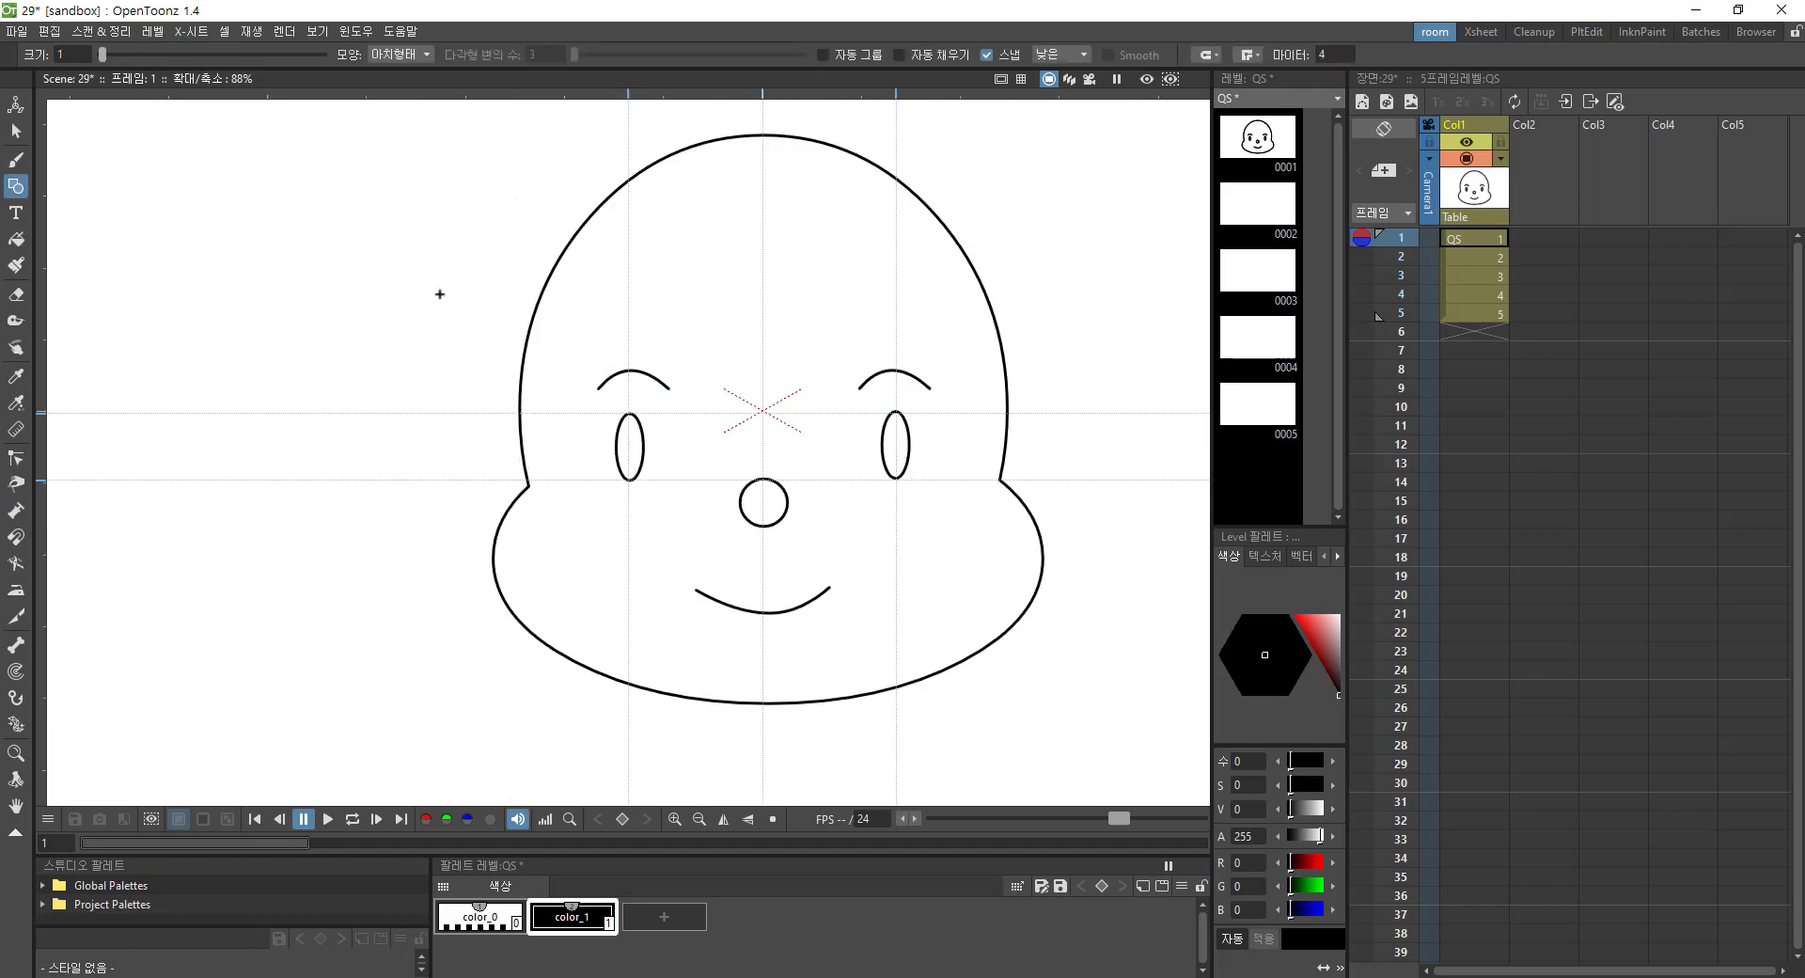
left_click(391, 52)
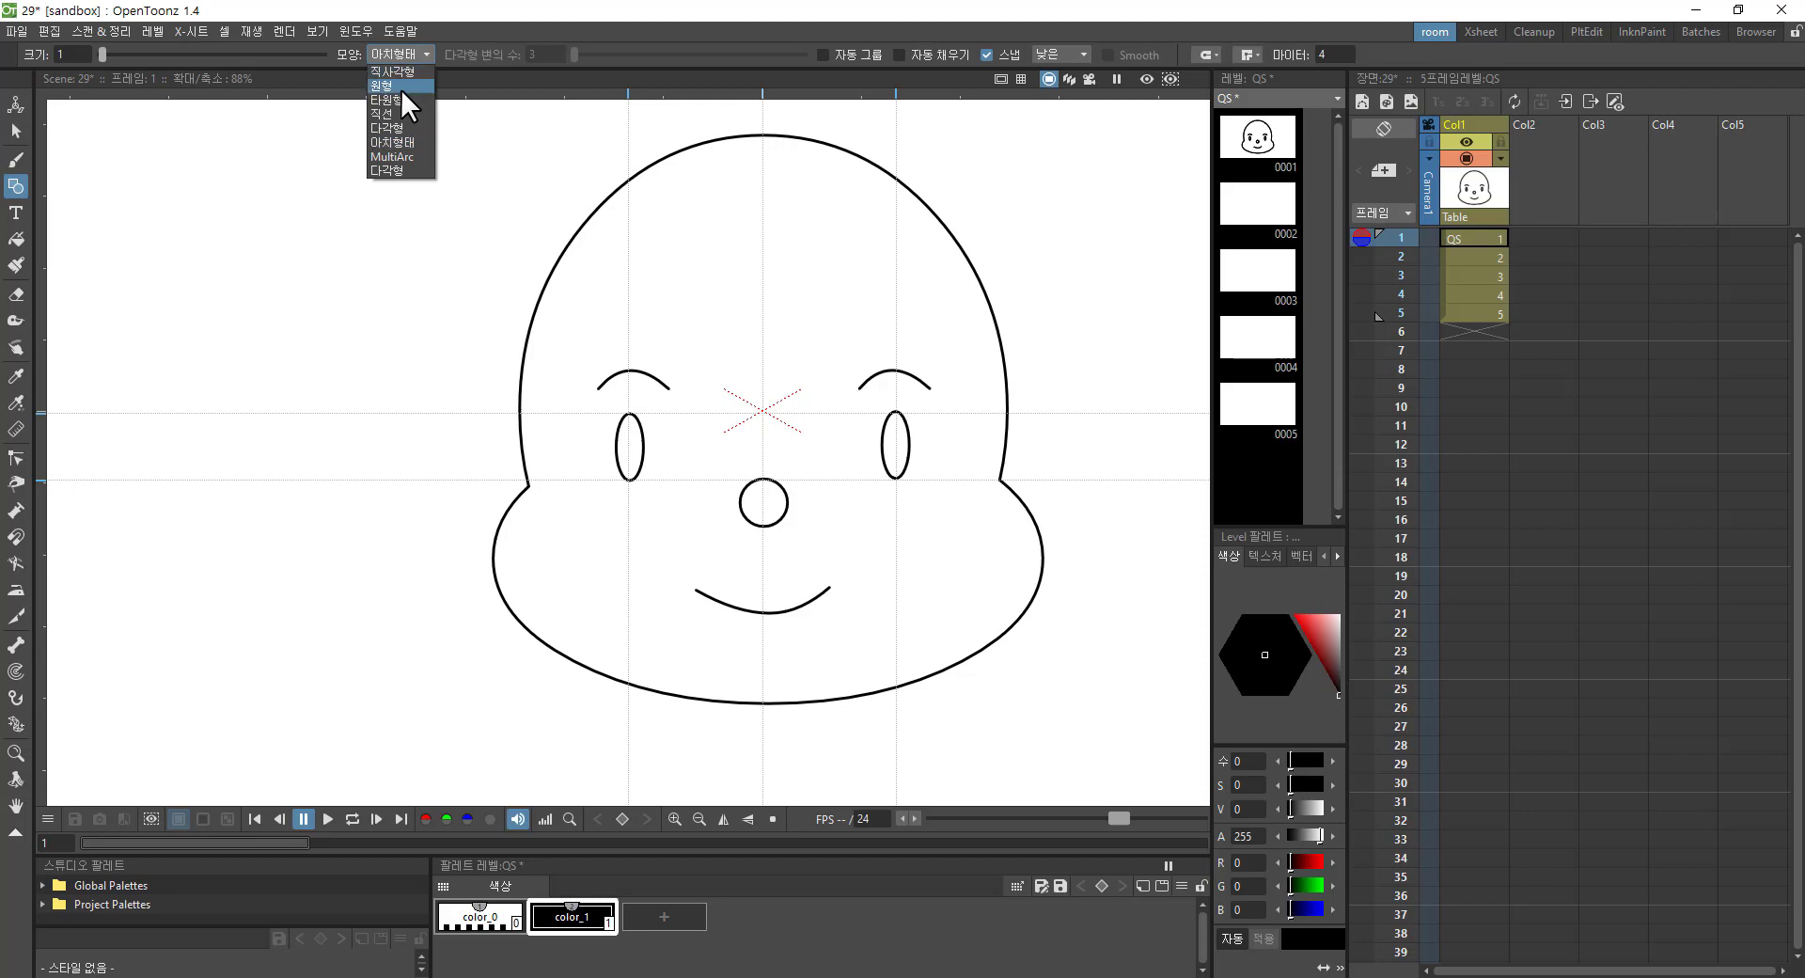
left_click(401, 86)
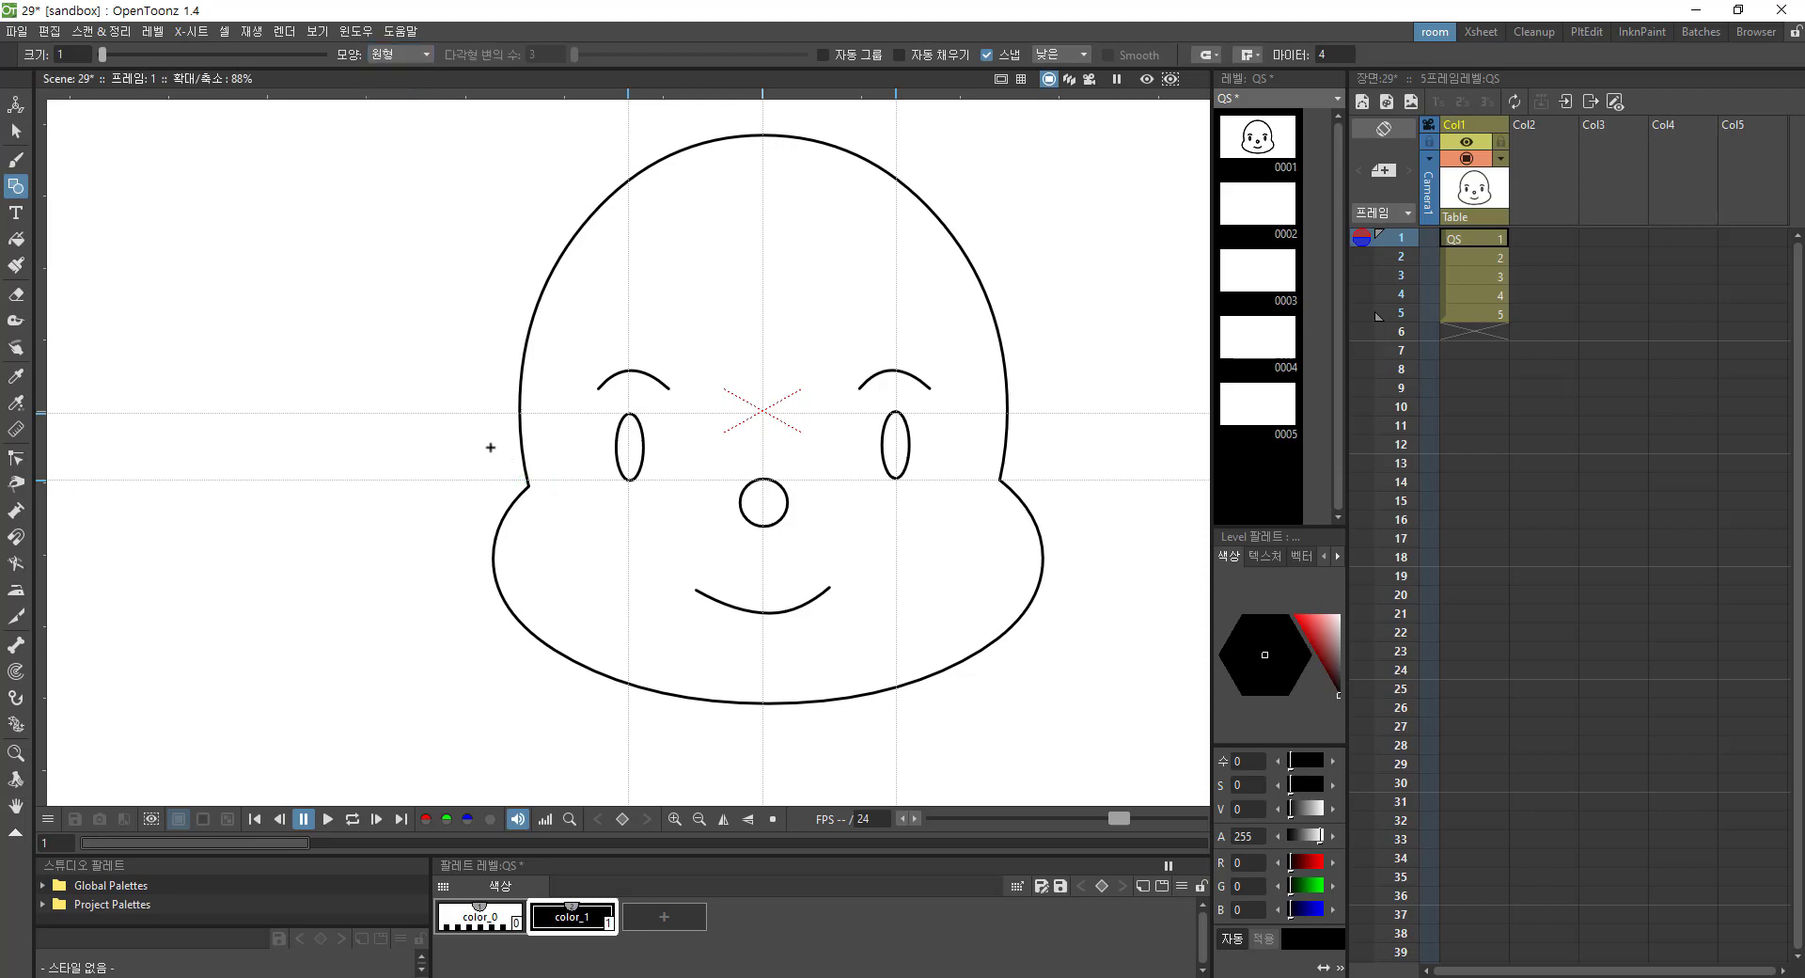
left_click_drag(496, 465, 533, 497)
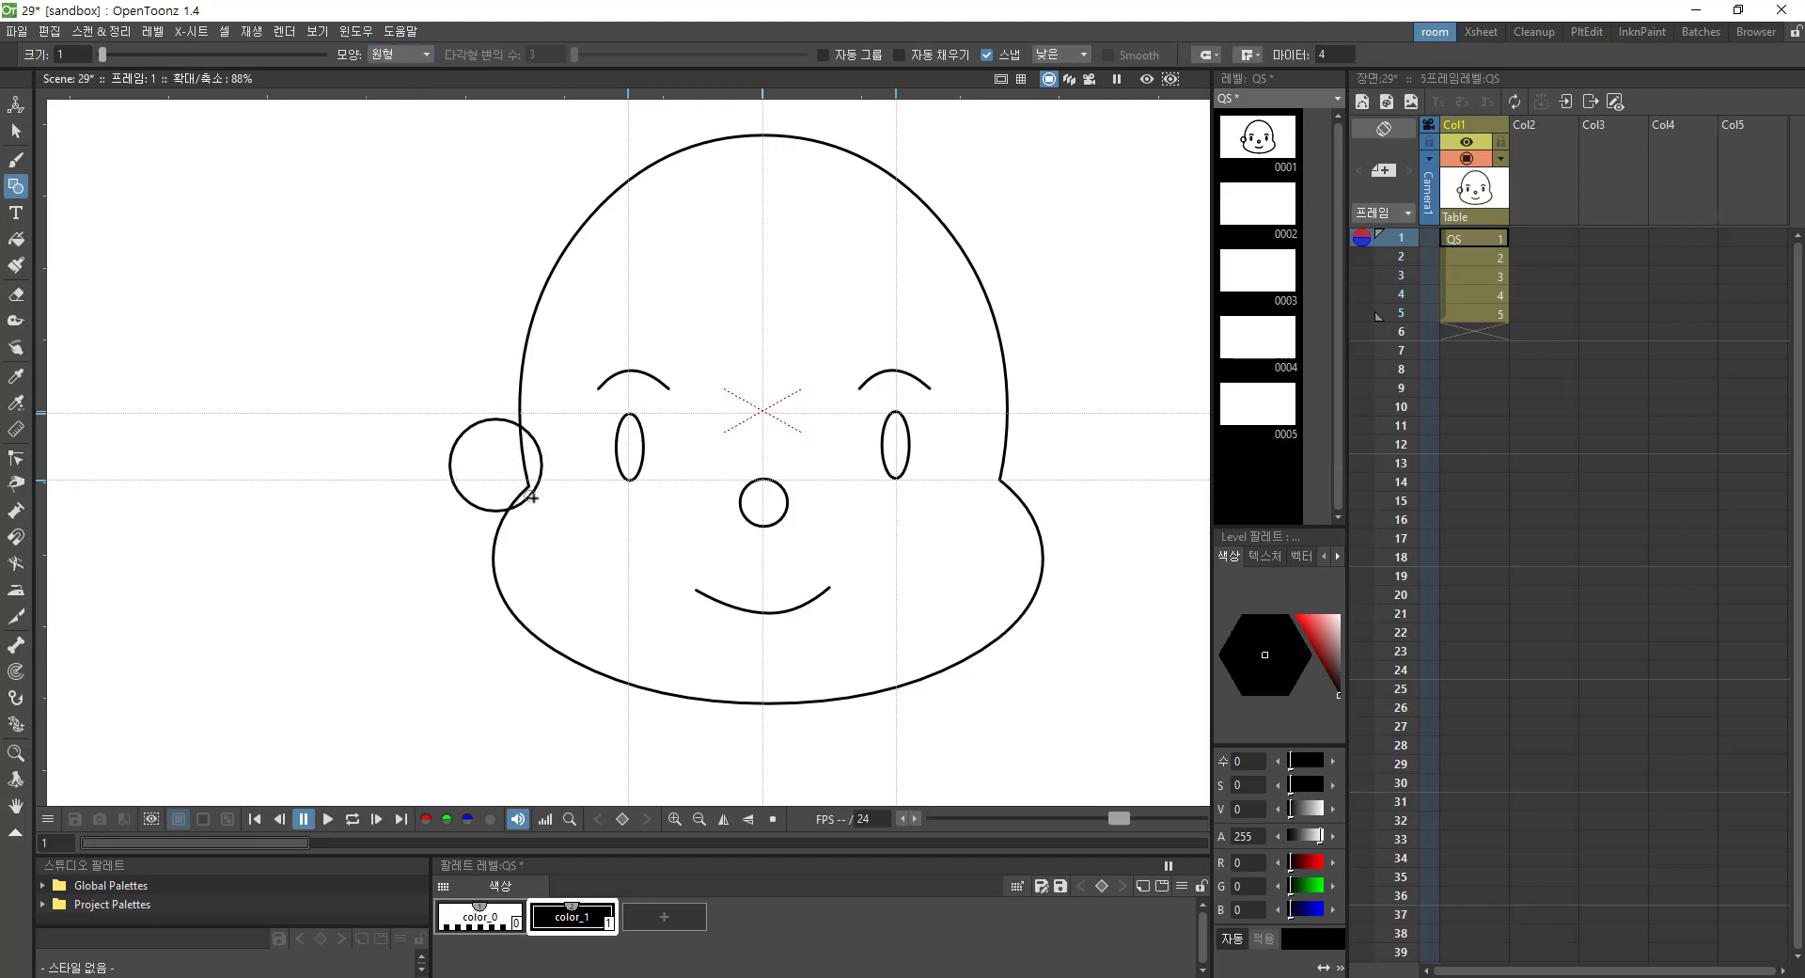
left_click(17, 134)
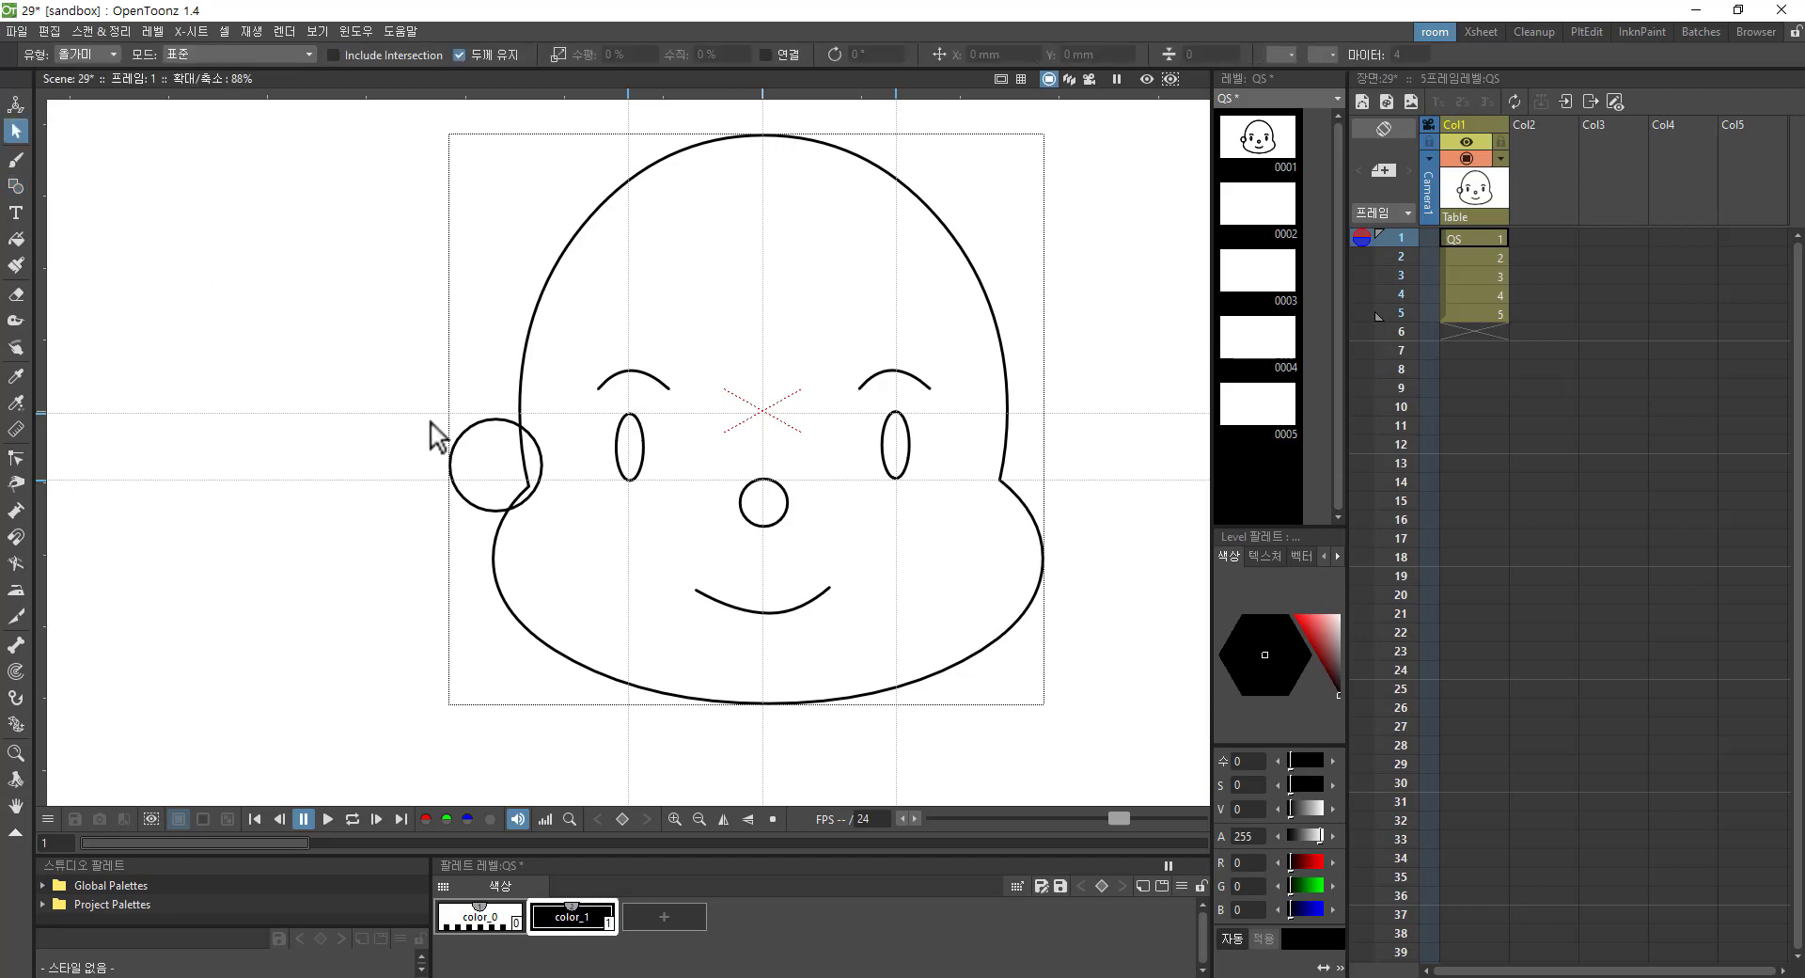
left_click(504, 424)
left_click_drag(503, 424, 530, 435)
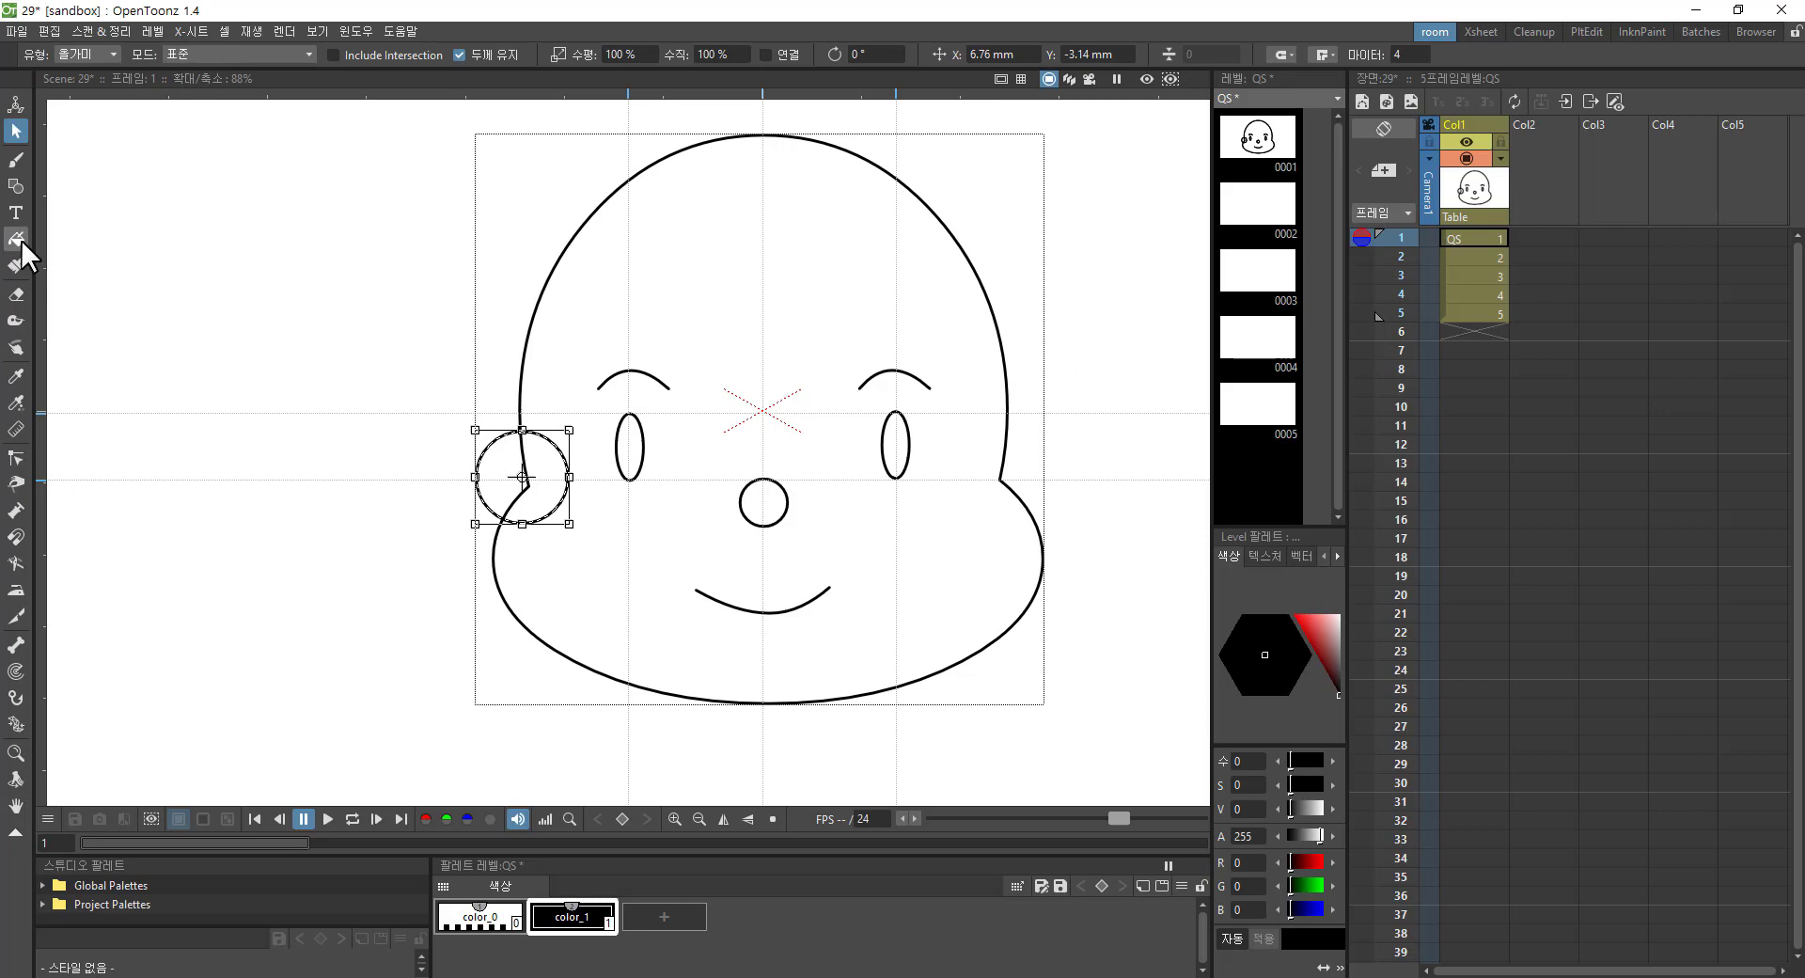
Step: Erase the segment of the left ear circle that lies inside the head outline
left_click(16, 292)
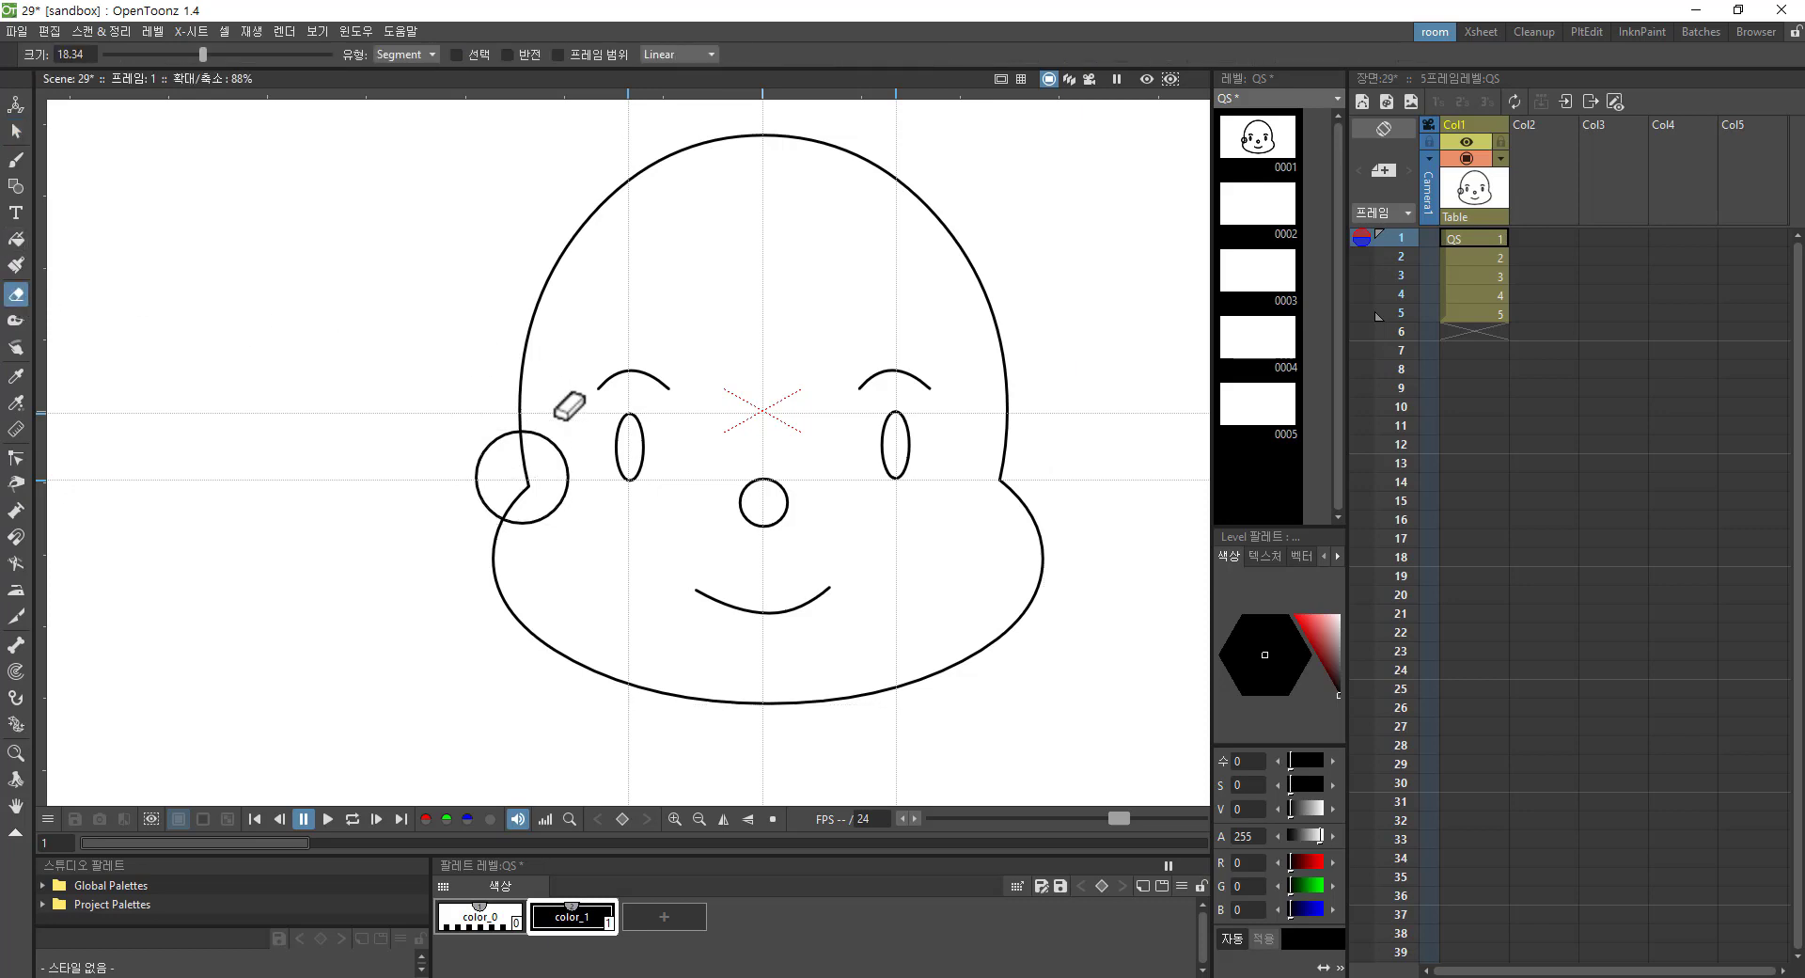
left_click(555, 517)
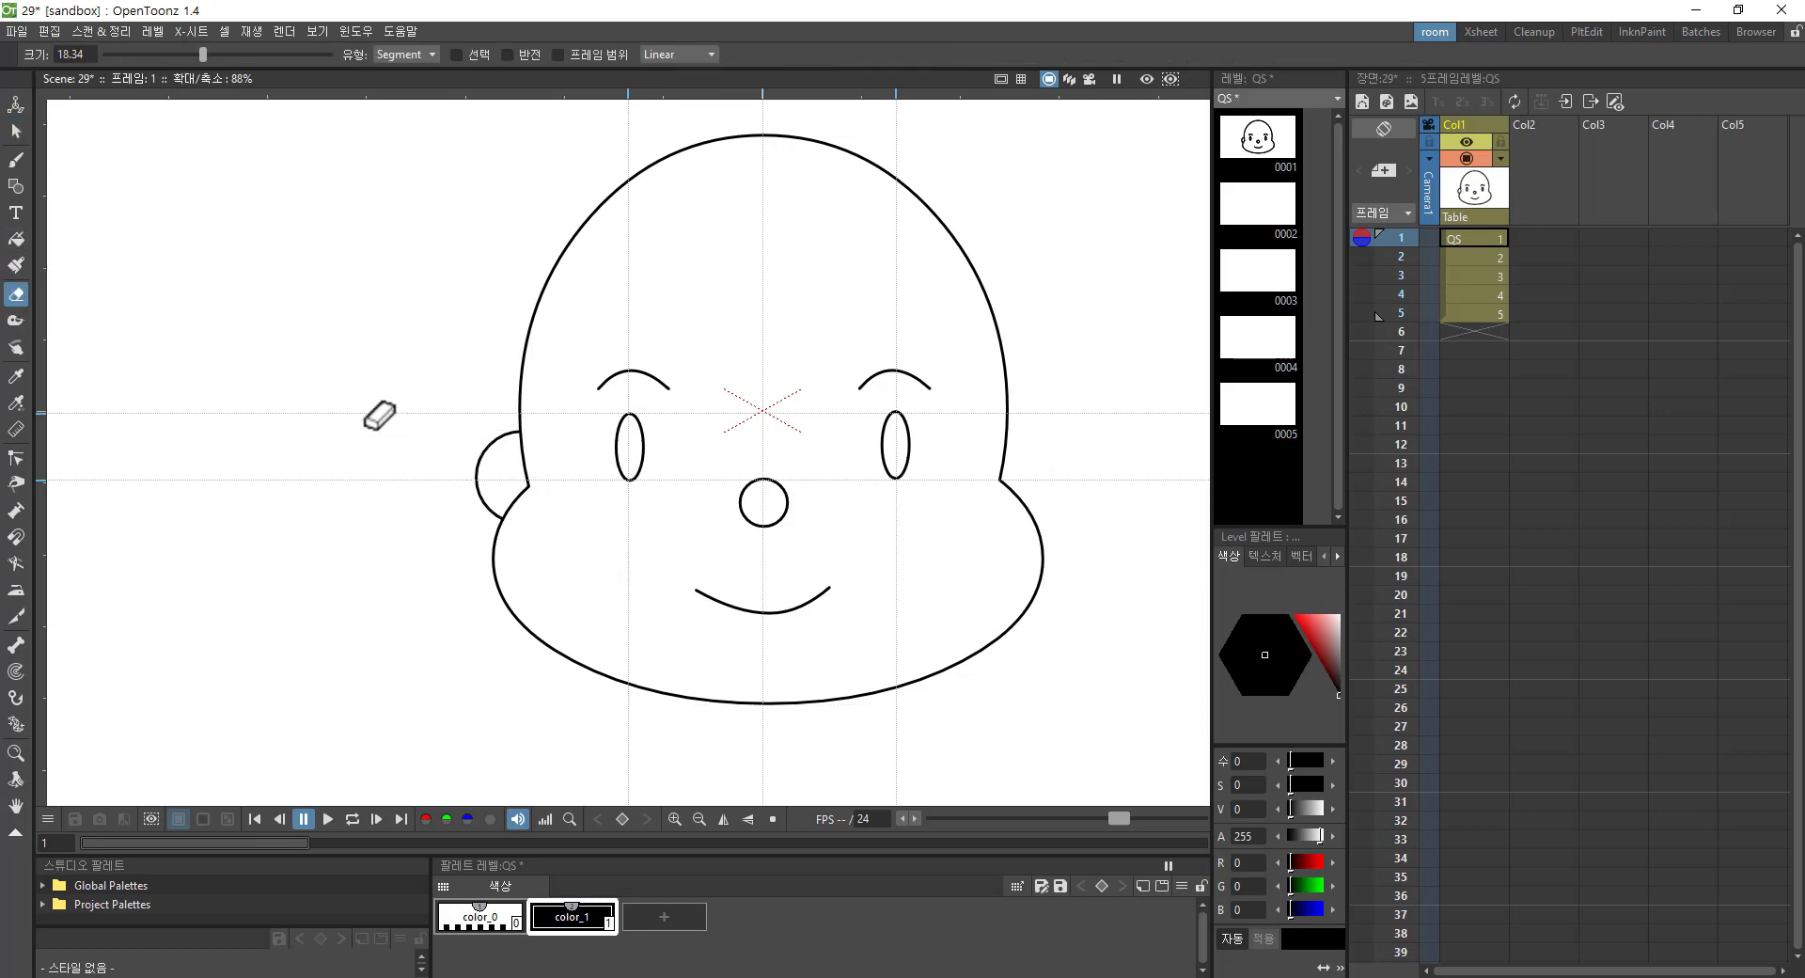
left_click(16, 131)
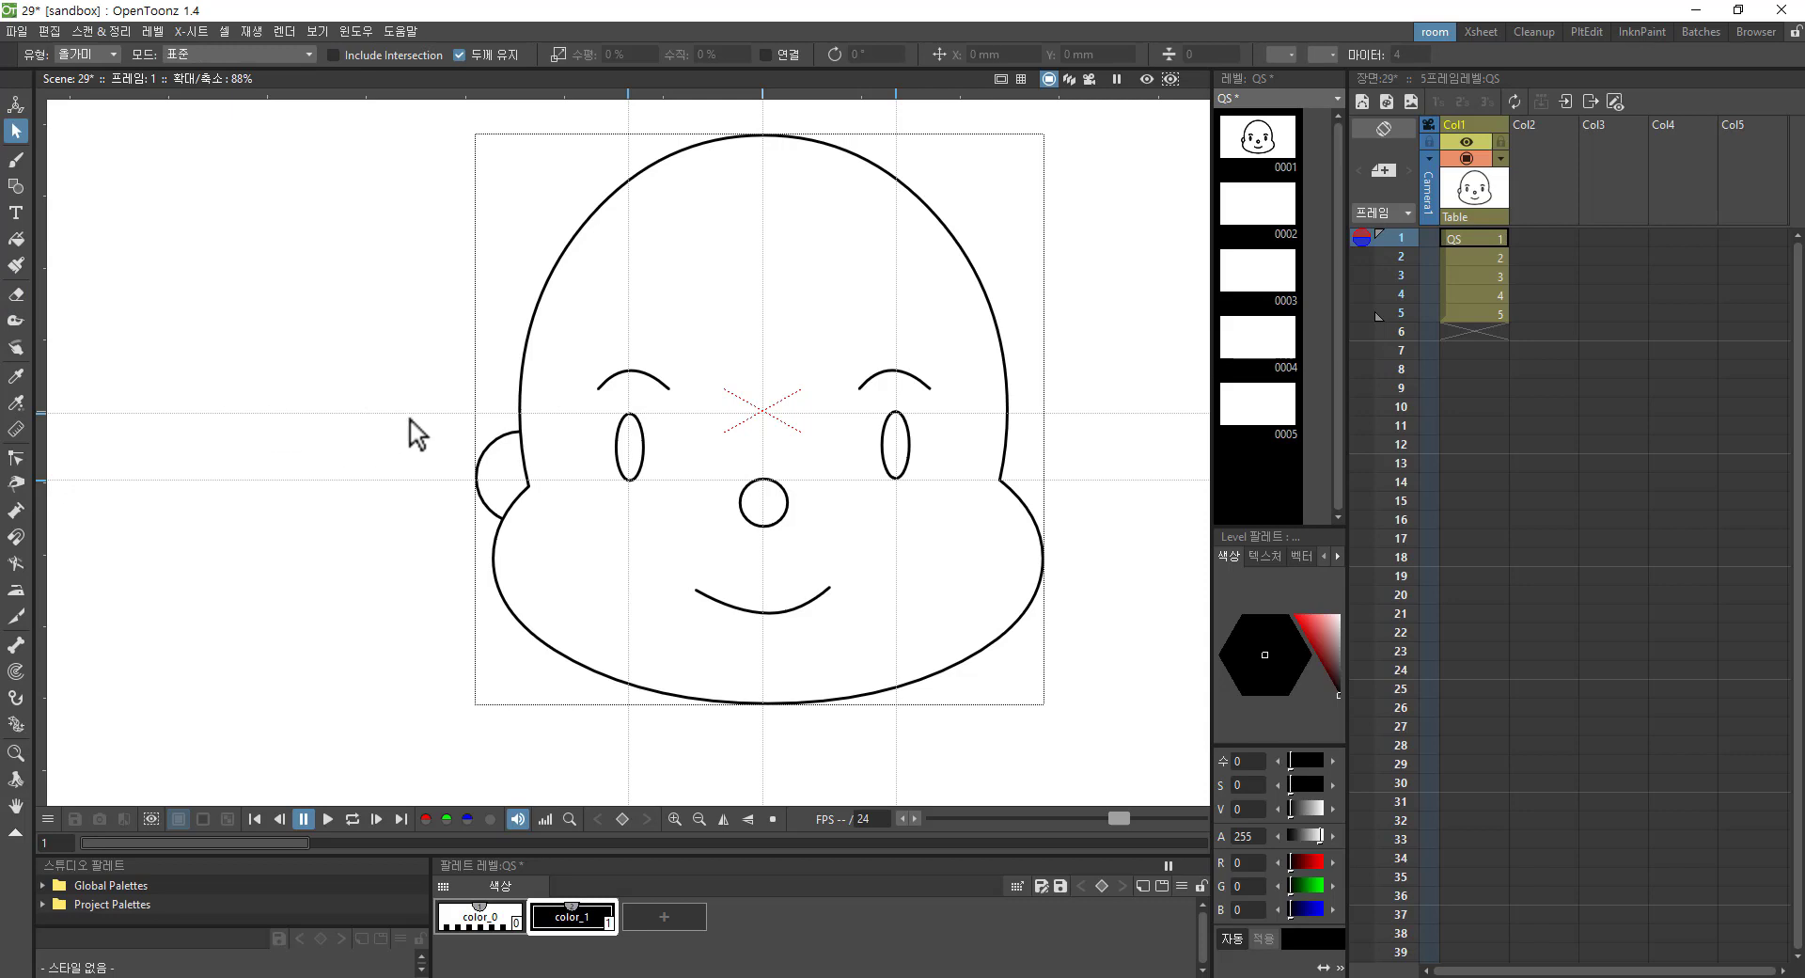
Step: Draw another ear-sized circle and move it to the matching position on the right side of the head
left_click(16, 185)
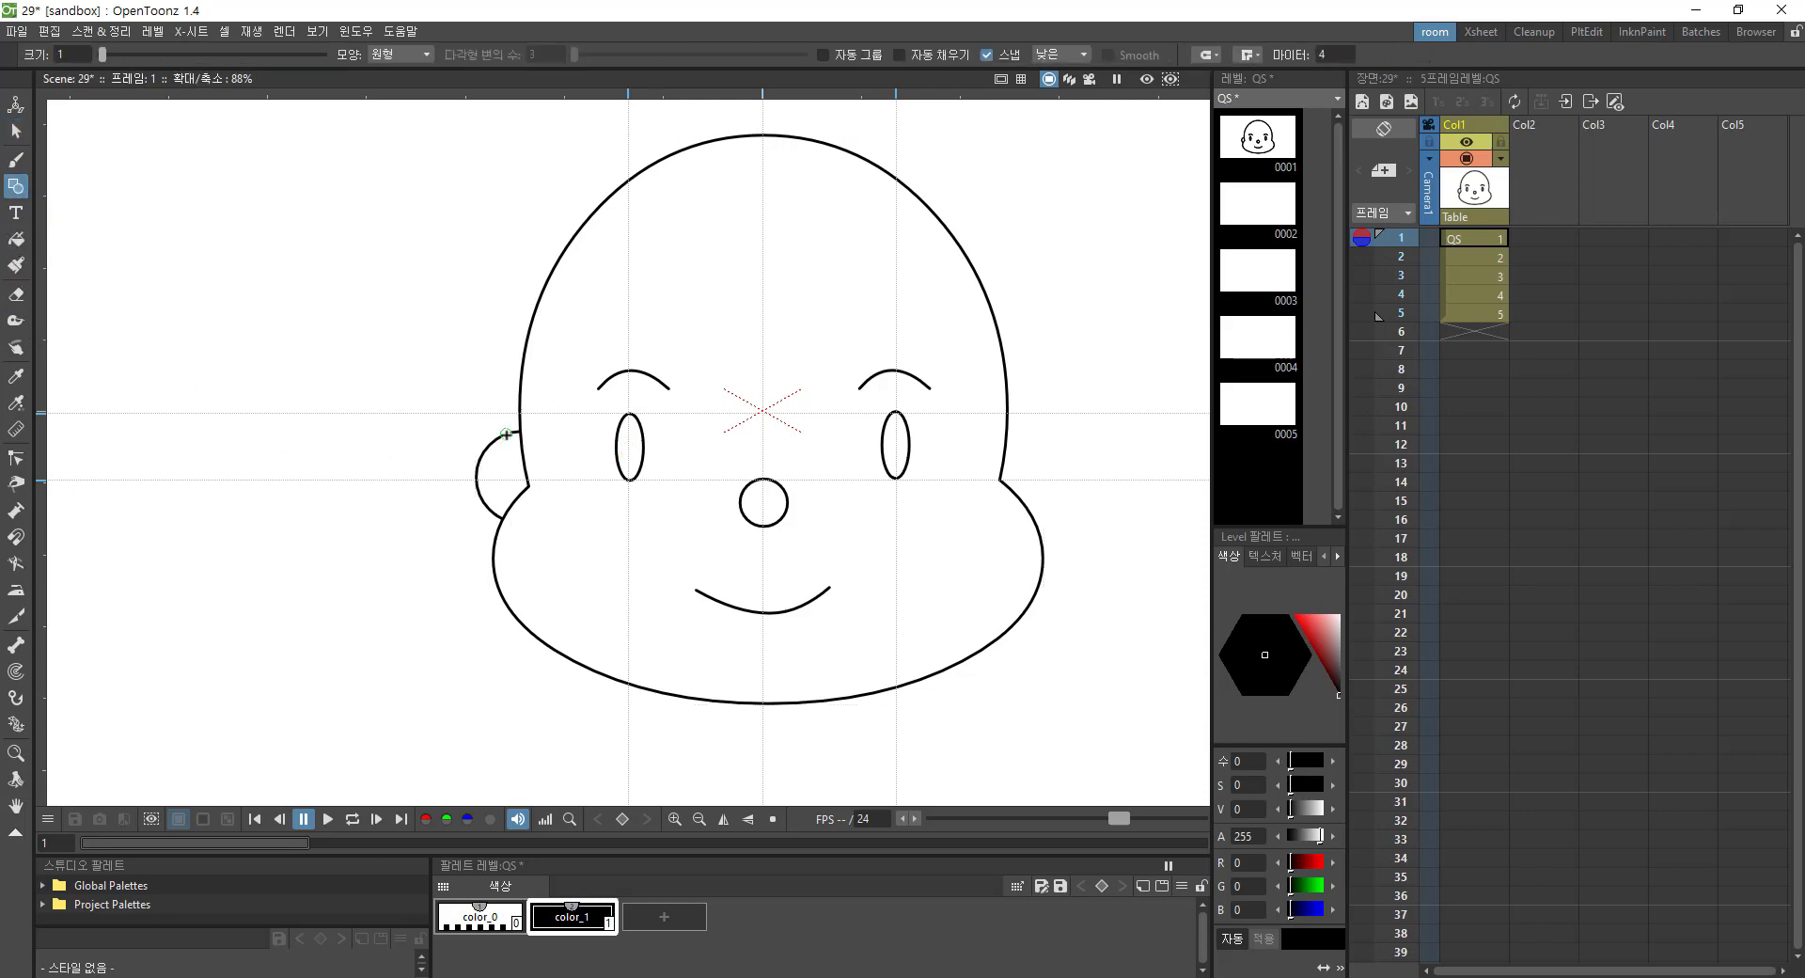
mouse_move(513, 486)
left_mouse_down()
mouse_move(466, 470)
mouse_move(450, 424)
left_mouse_up()
left_click(16, 131)
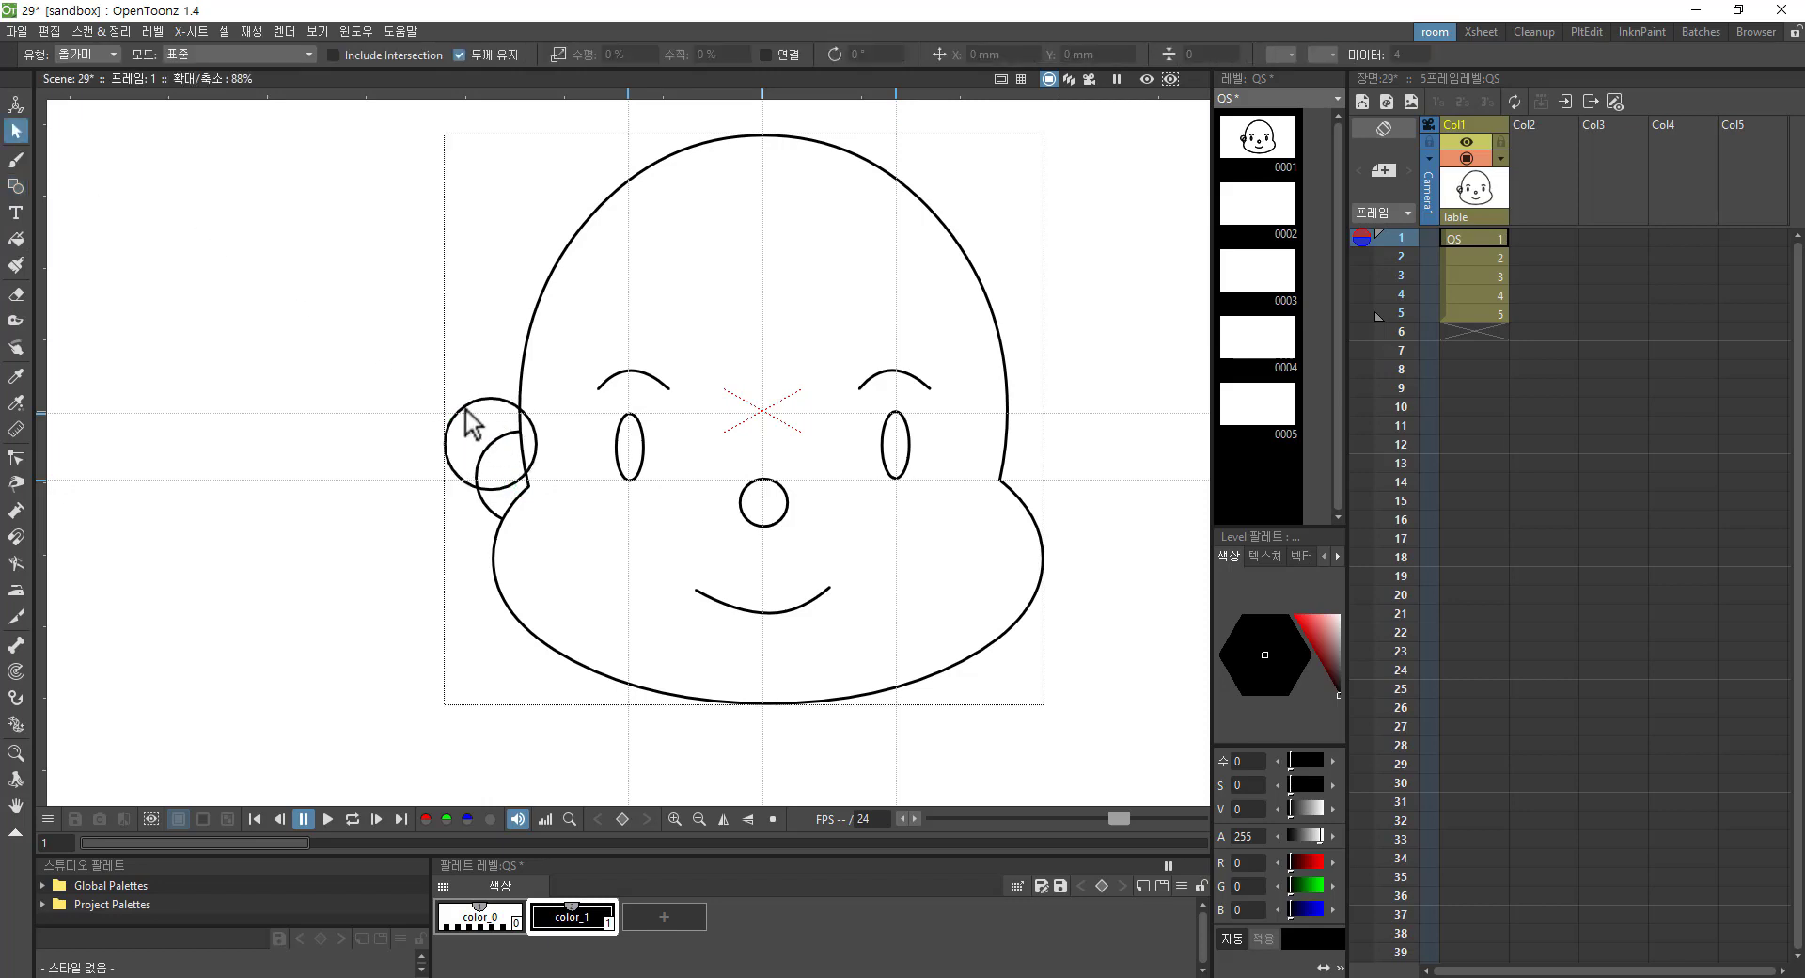
left_click(537, 444)
left_click_drag(524, 416, 1056, 450)
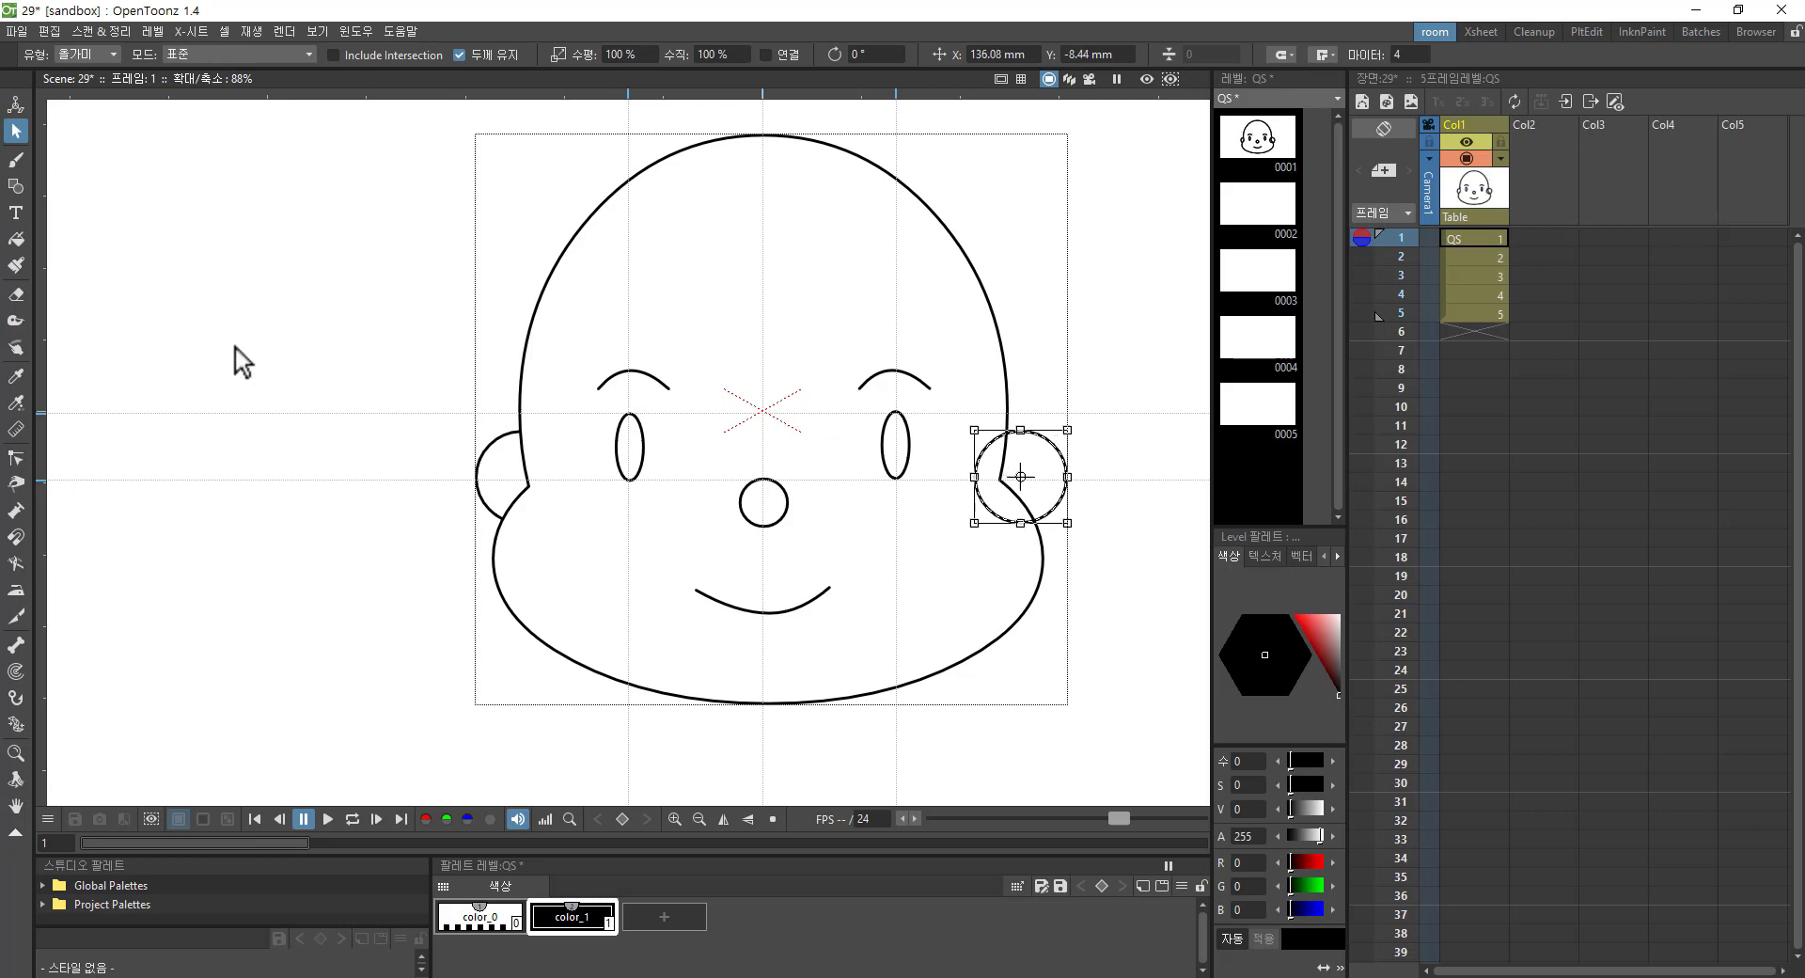
Step: Erase the segment of the right ear circle inside the head outline and shift the ear slightly inward
left_click(16, 294)
left_click(1014, 499)
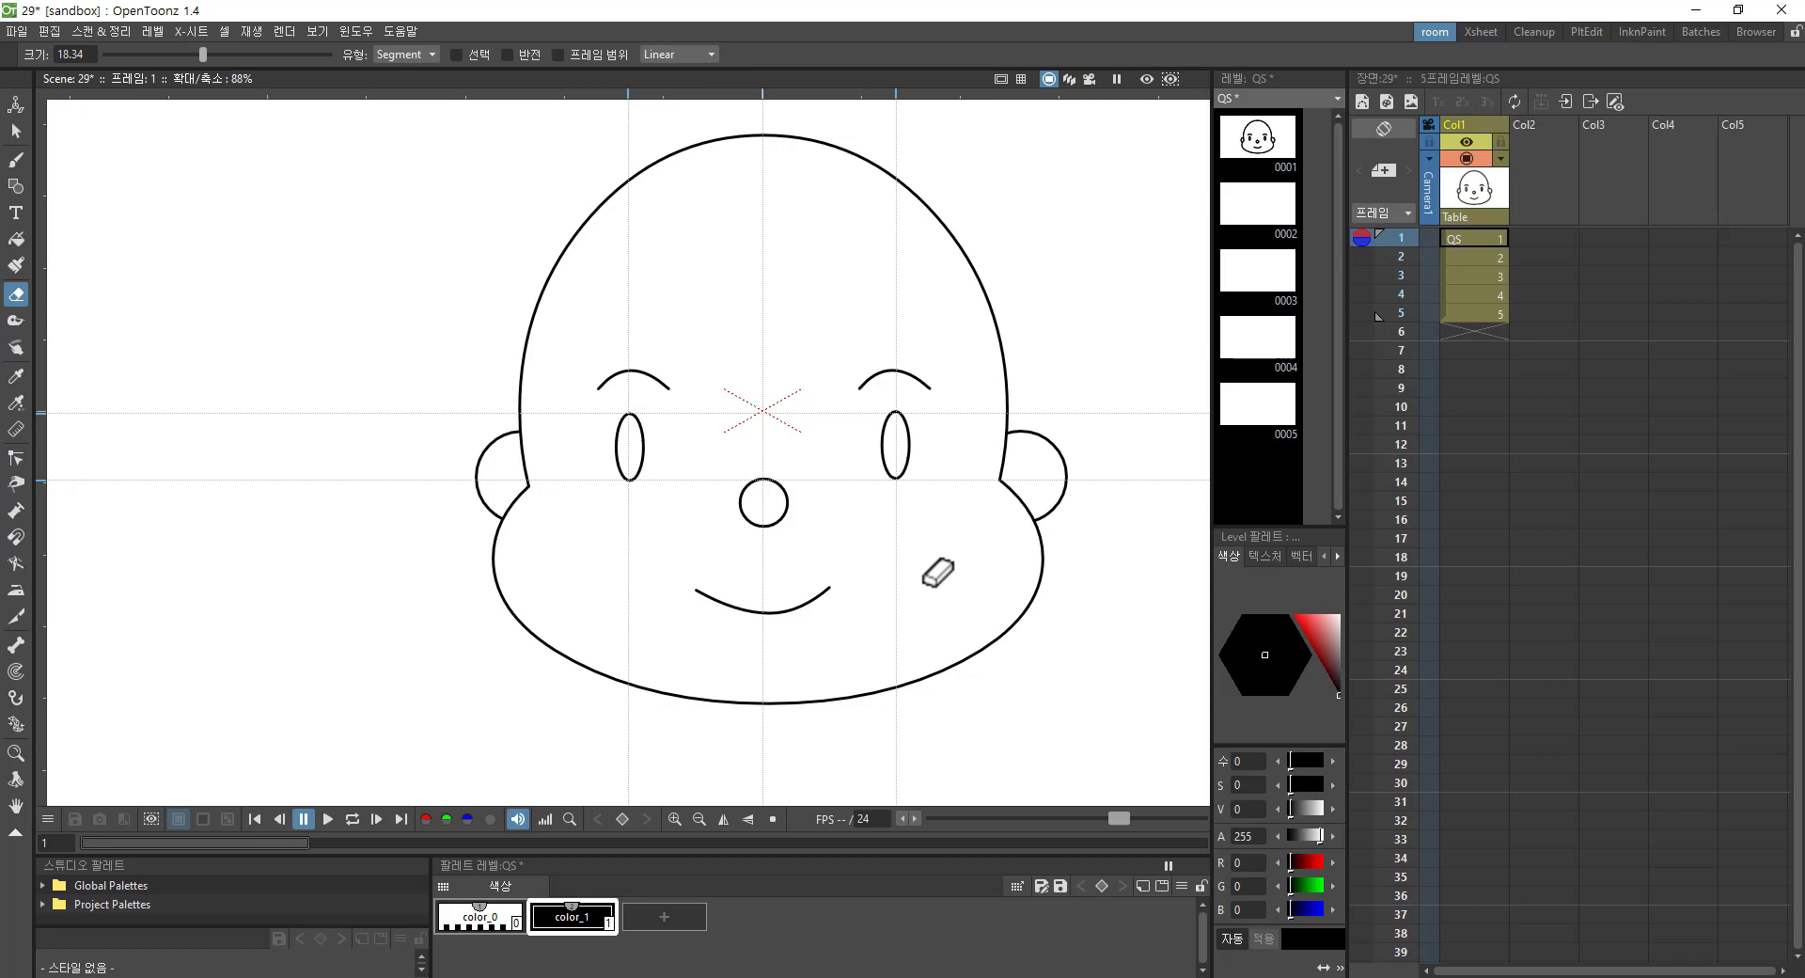
left_click(17, 131)
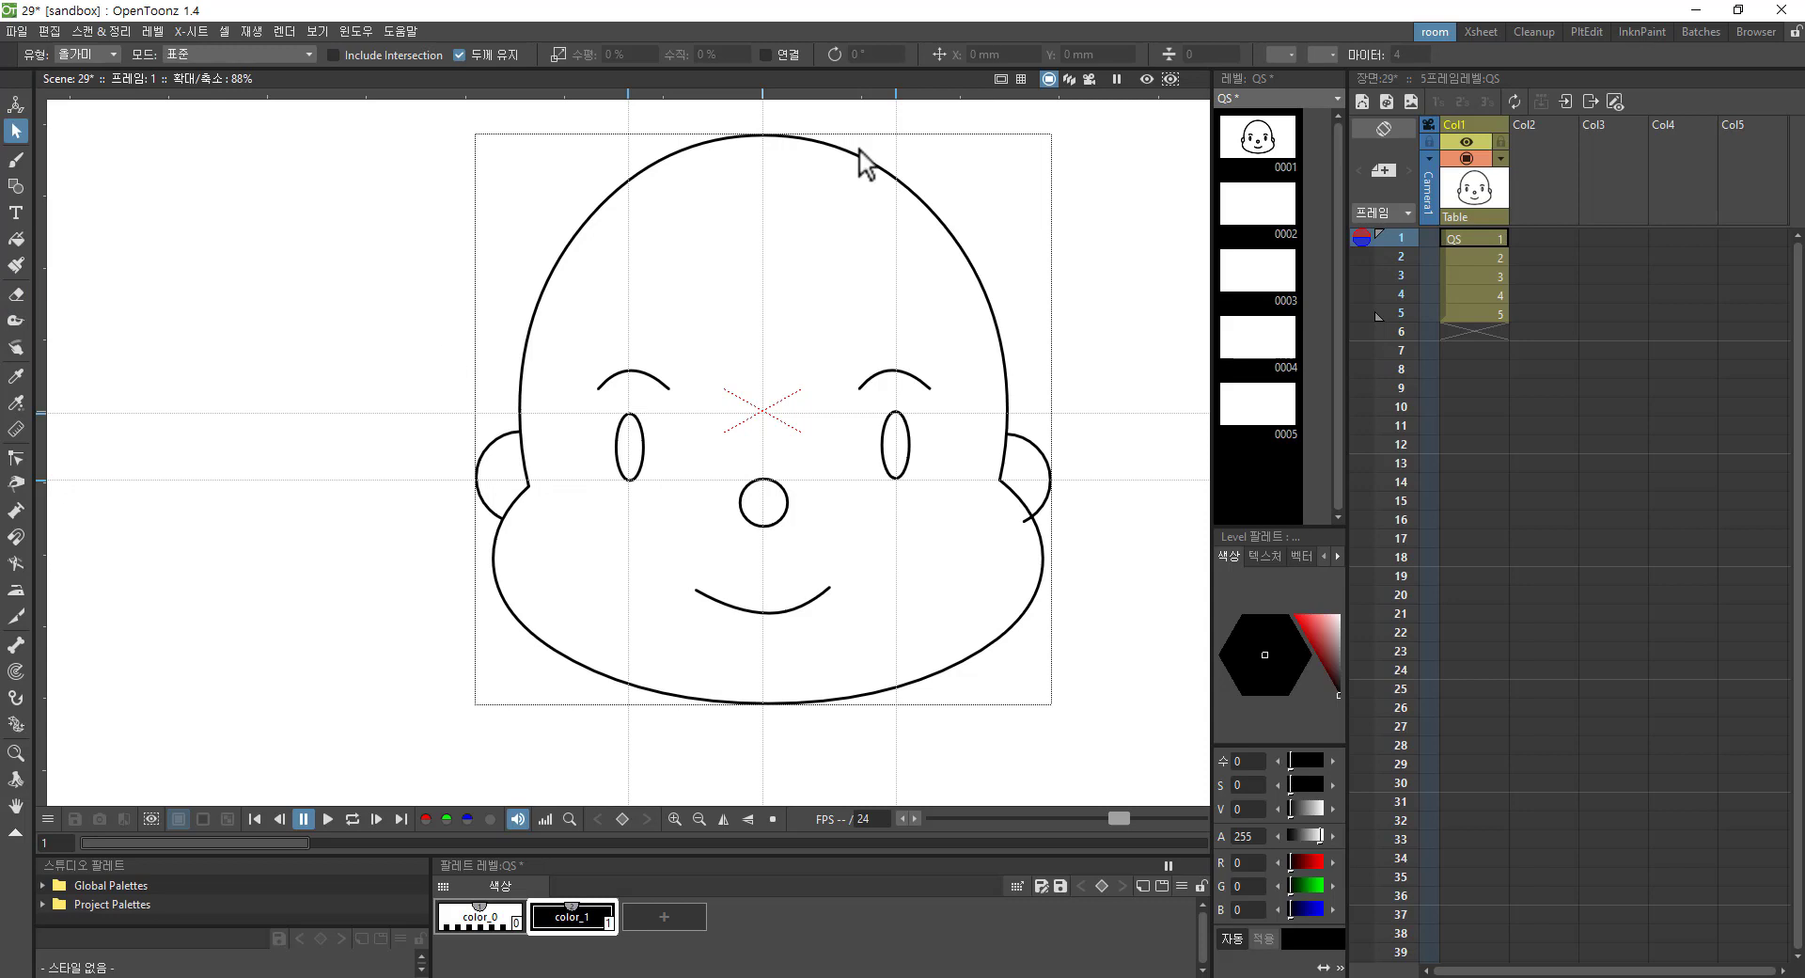
Step: Go to the empty frame 5 and show frame 1 as a fixed onion skin reference
left_click(1490, 311)
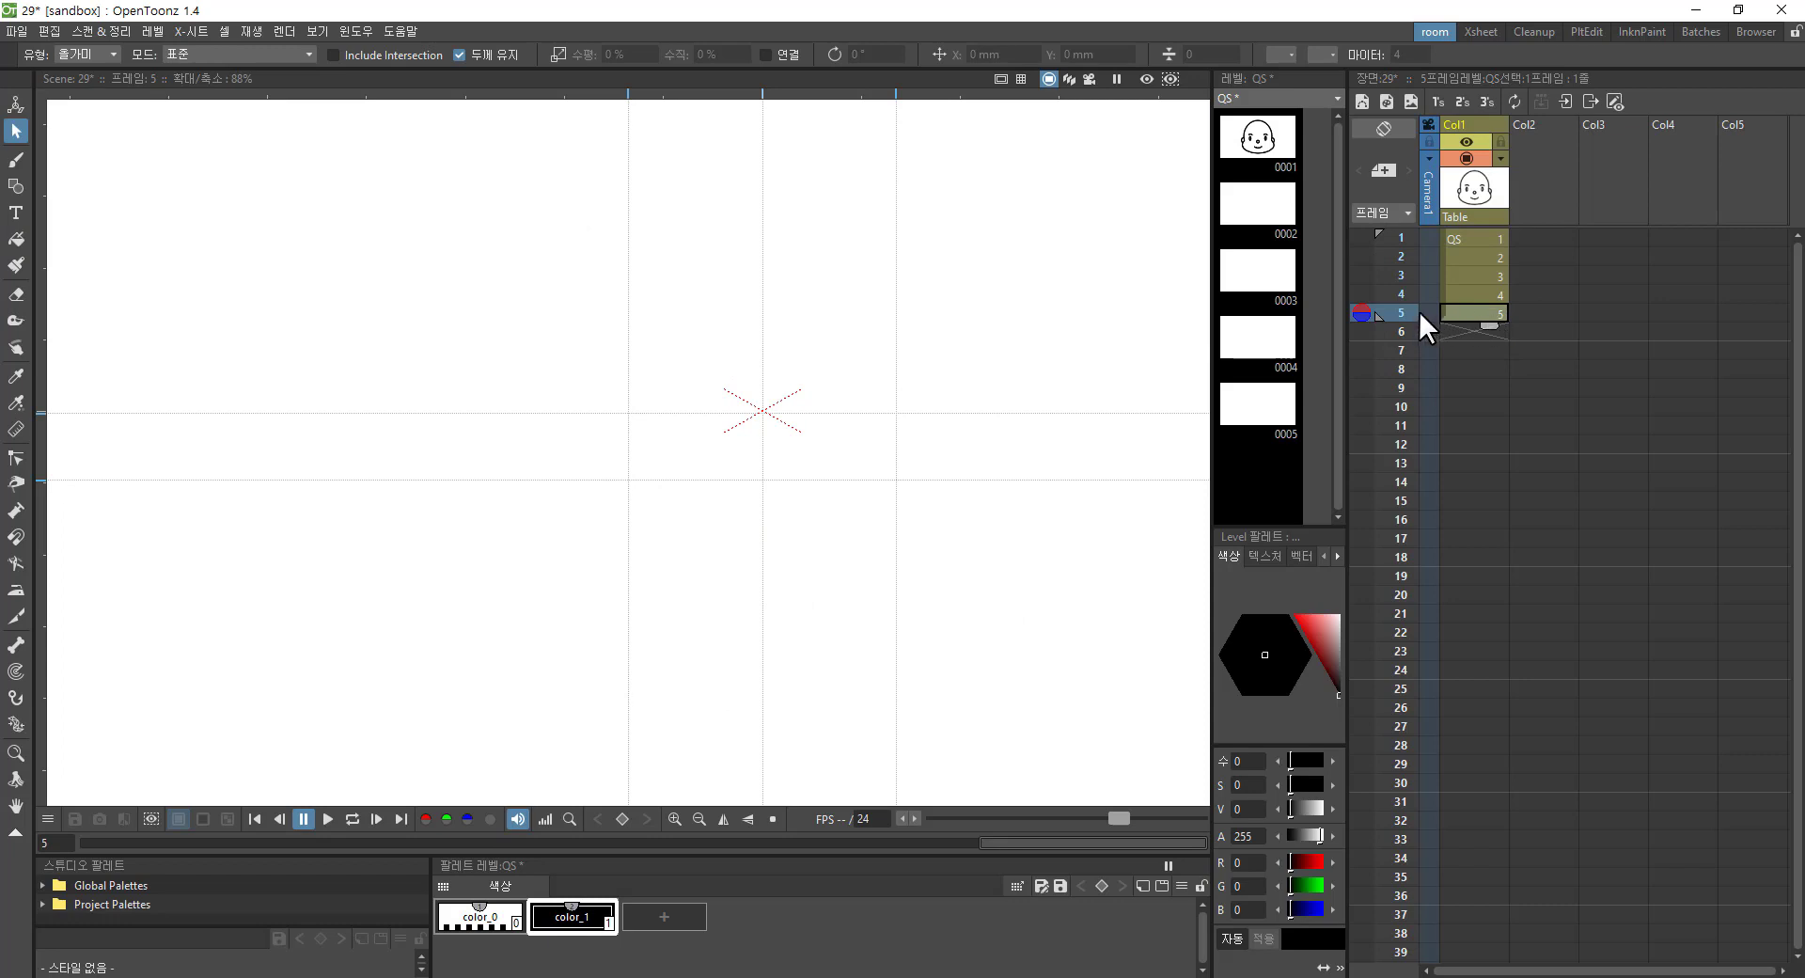
left_click(1362, 237)
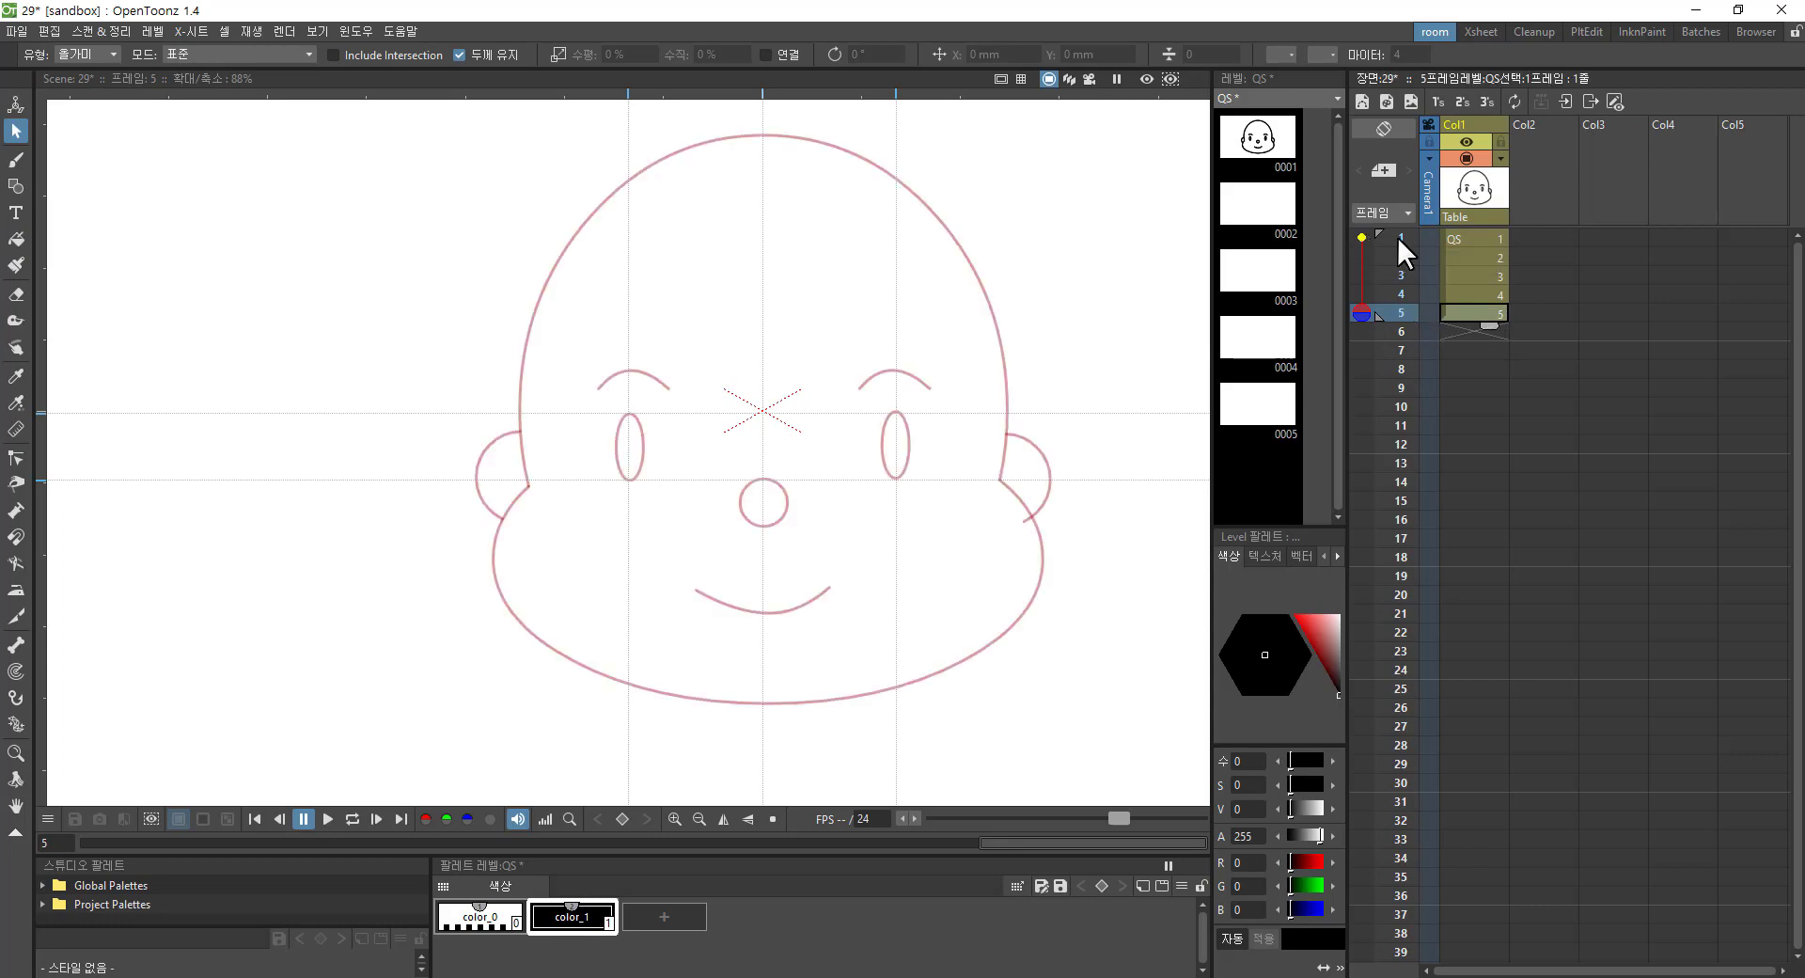
Step: Copy the complete head drawing from frame 1 and paste it into frame 5
left_click(1486, 238)
mouse_move(733, 127)
left_mouse_down()
mouse_move(366, 599)
mouse_move(595, 760)
mouse_move(910, 783)
mouse_move(1144, 588)
mouse_move(1134, 278)
mouse_move(1049, 150)
left_mouse_up()
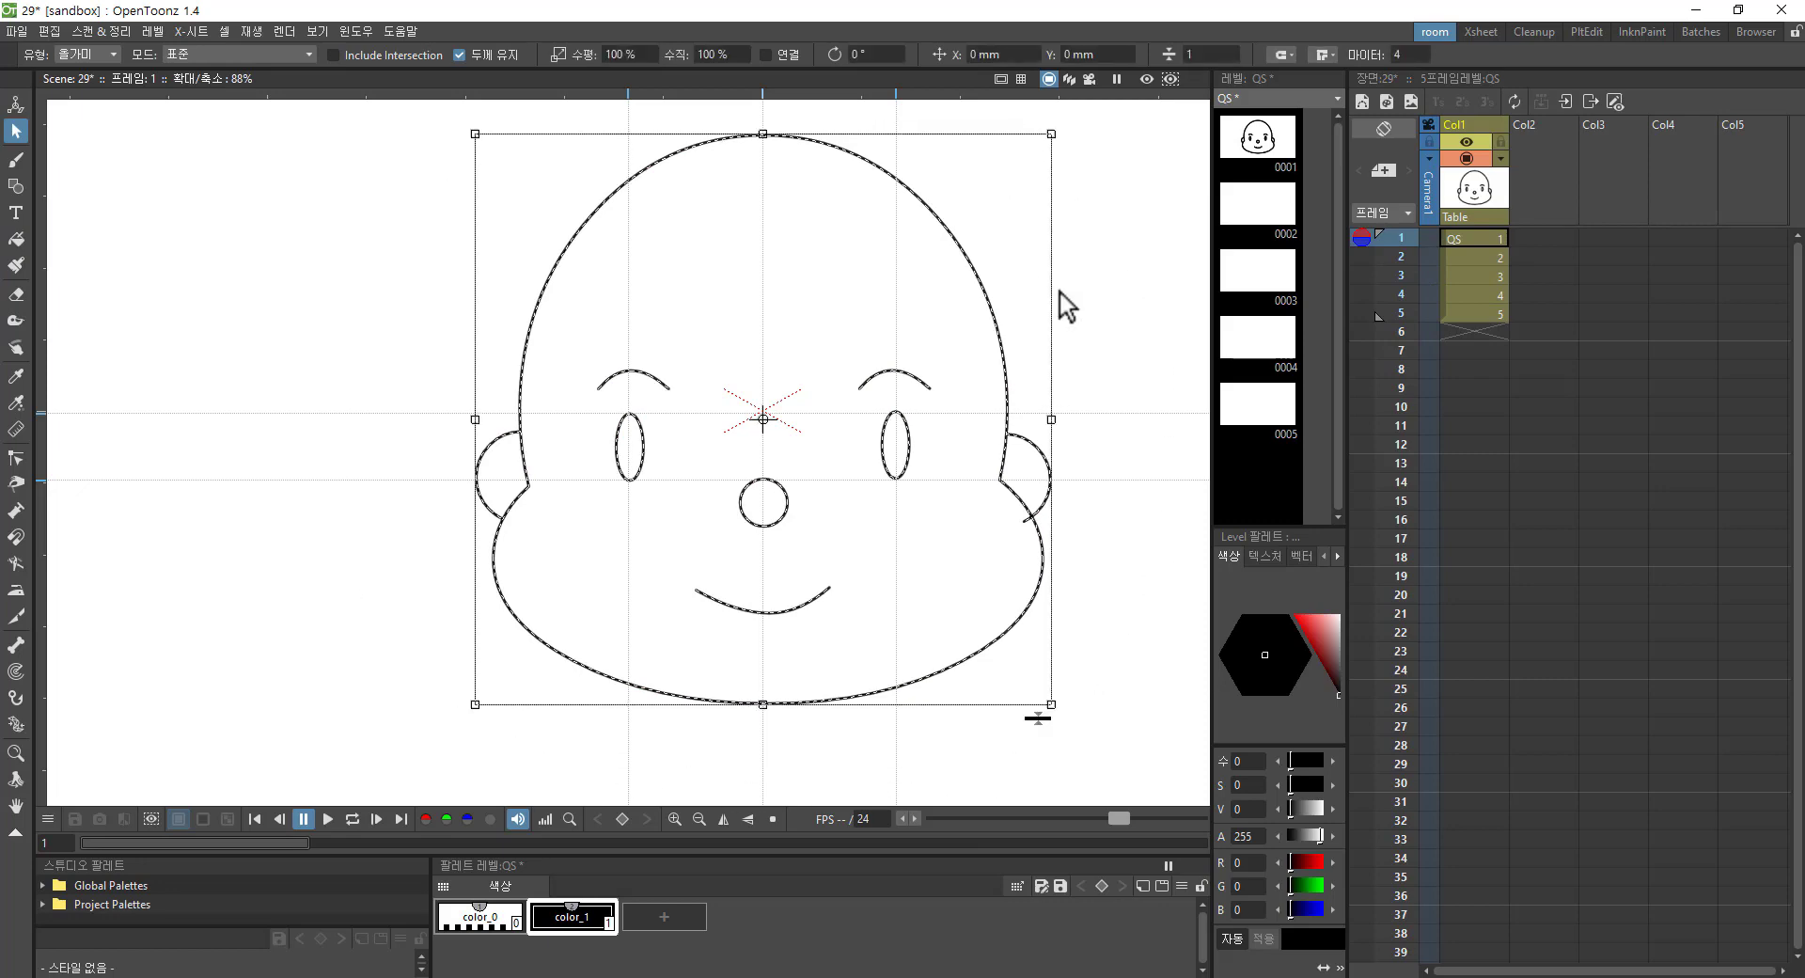
left_click(1499, 314)
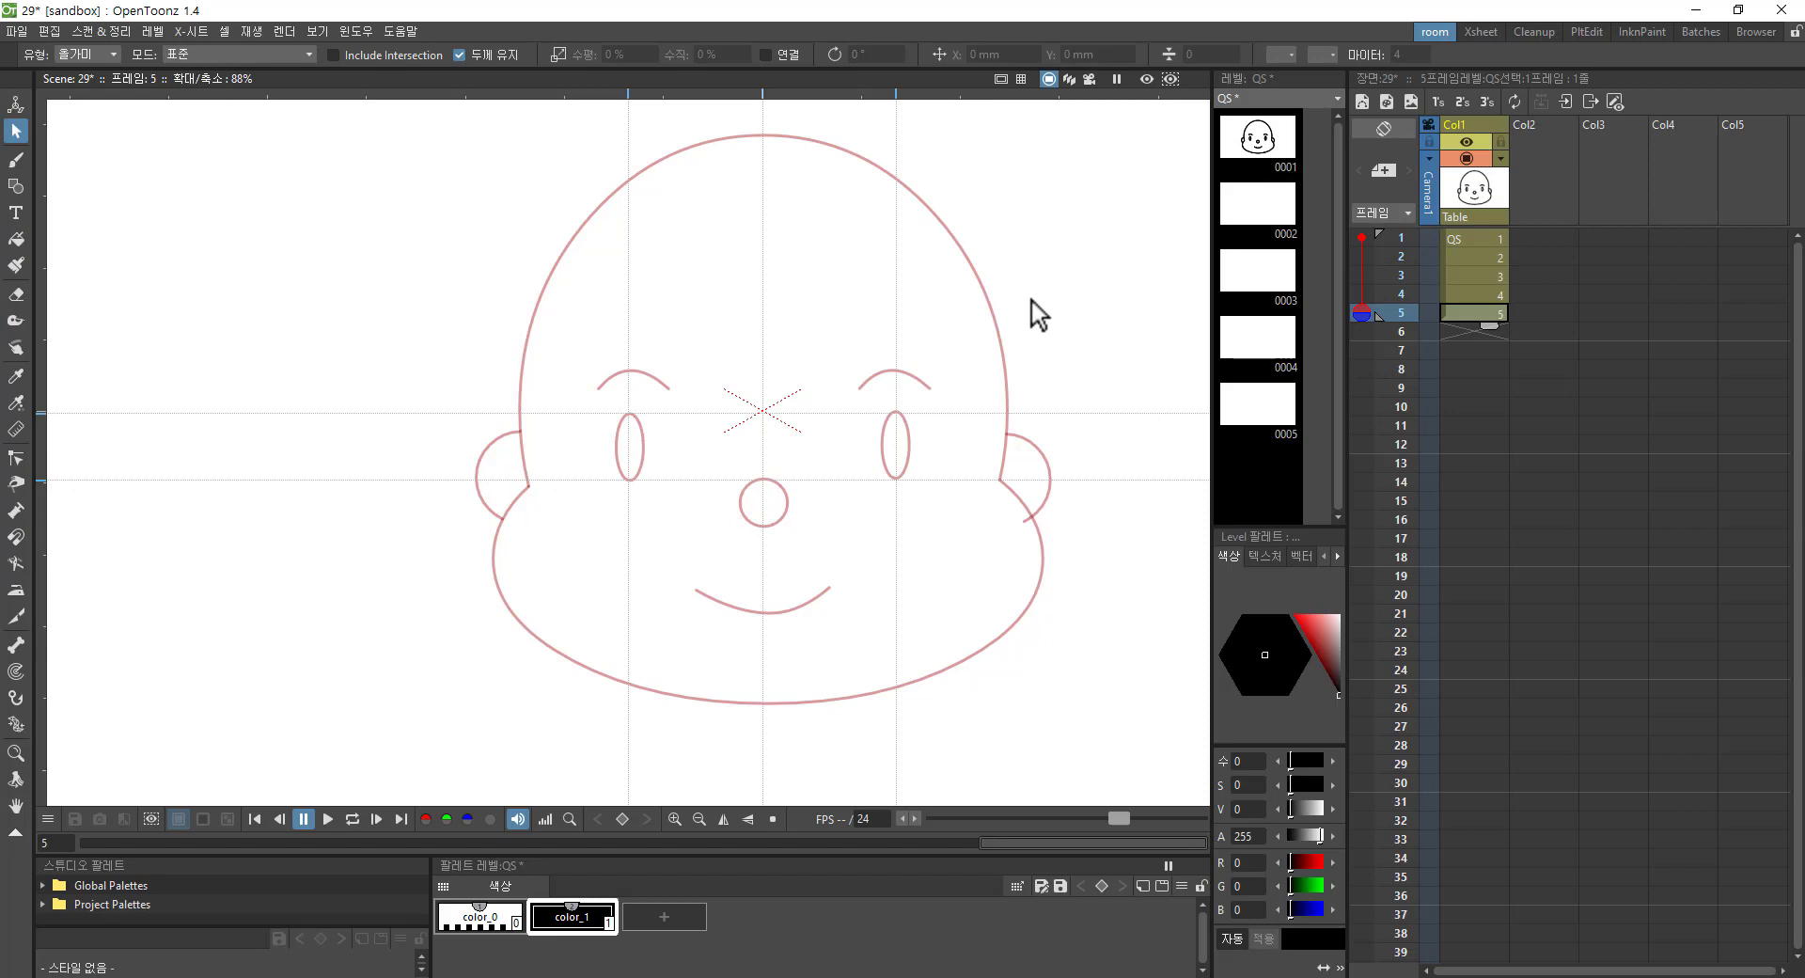
key("ctrl+v")
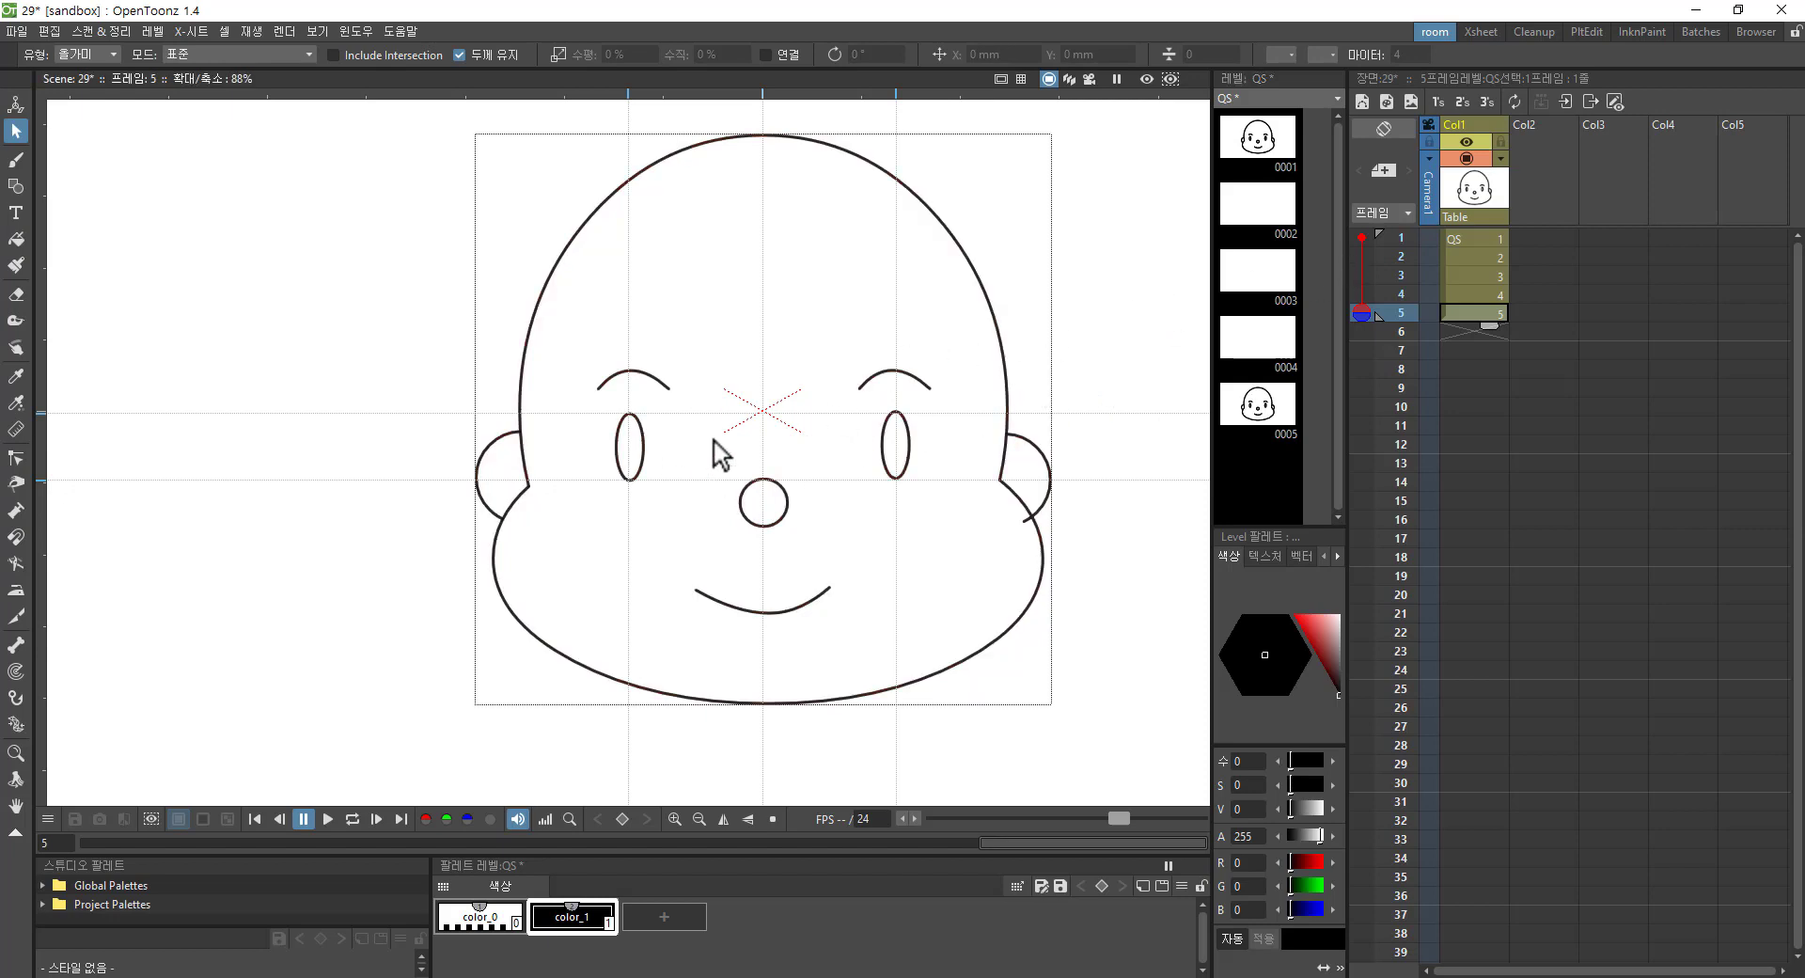
Step: Move the left eye with its eyebrow and the left ear out of the head into the empty area beside it
left_click(679, 347)
mouse_move(668, 331)
left_mouse_down()
mouse_move(581, 358)
mouse_move(574, 431)
mouse_move(608, 509)
mouse_move(653, 525)
mouse_move(697, 490)
mouse_move(708, 362)
mouse_move(360, 380)
left_mouse_up()
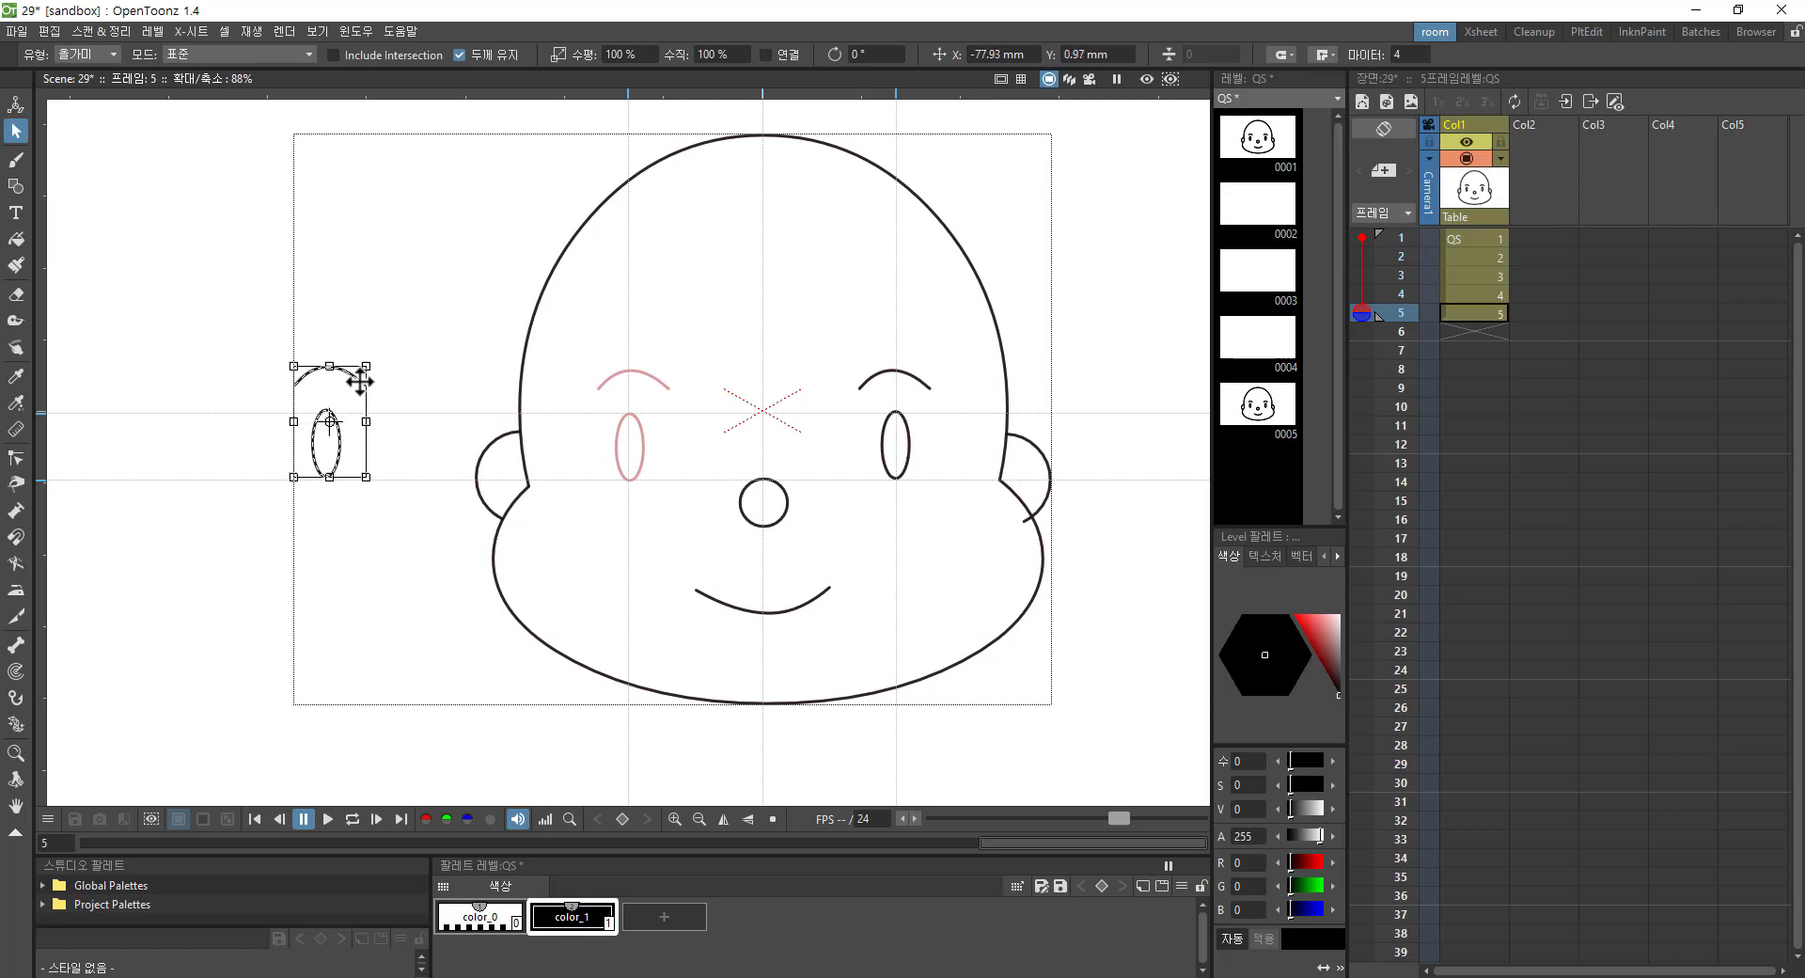
left_click(495, 445)
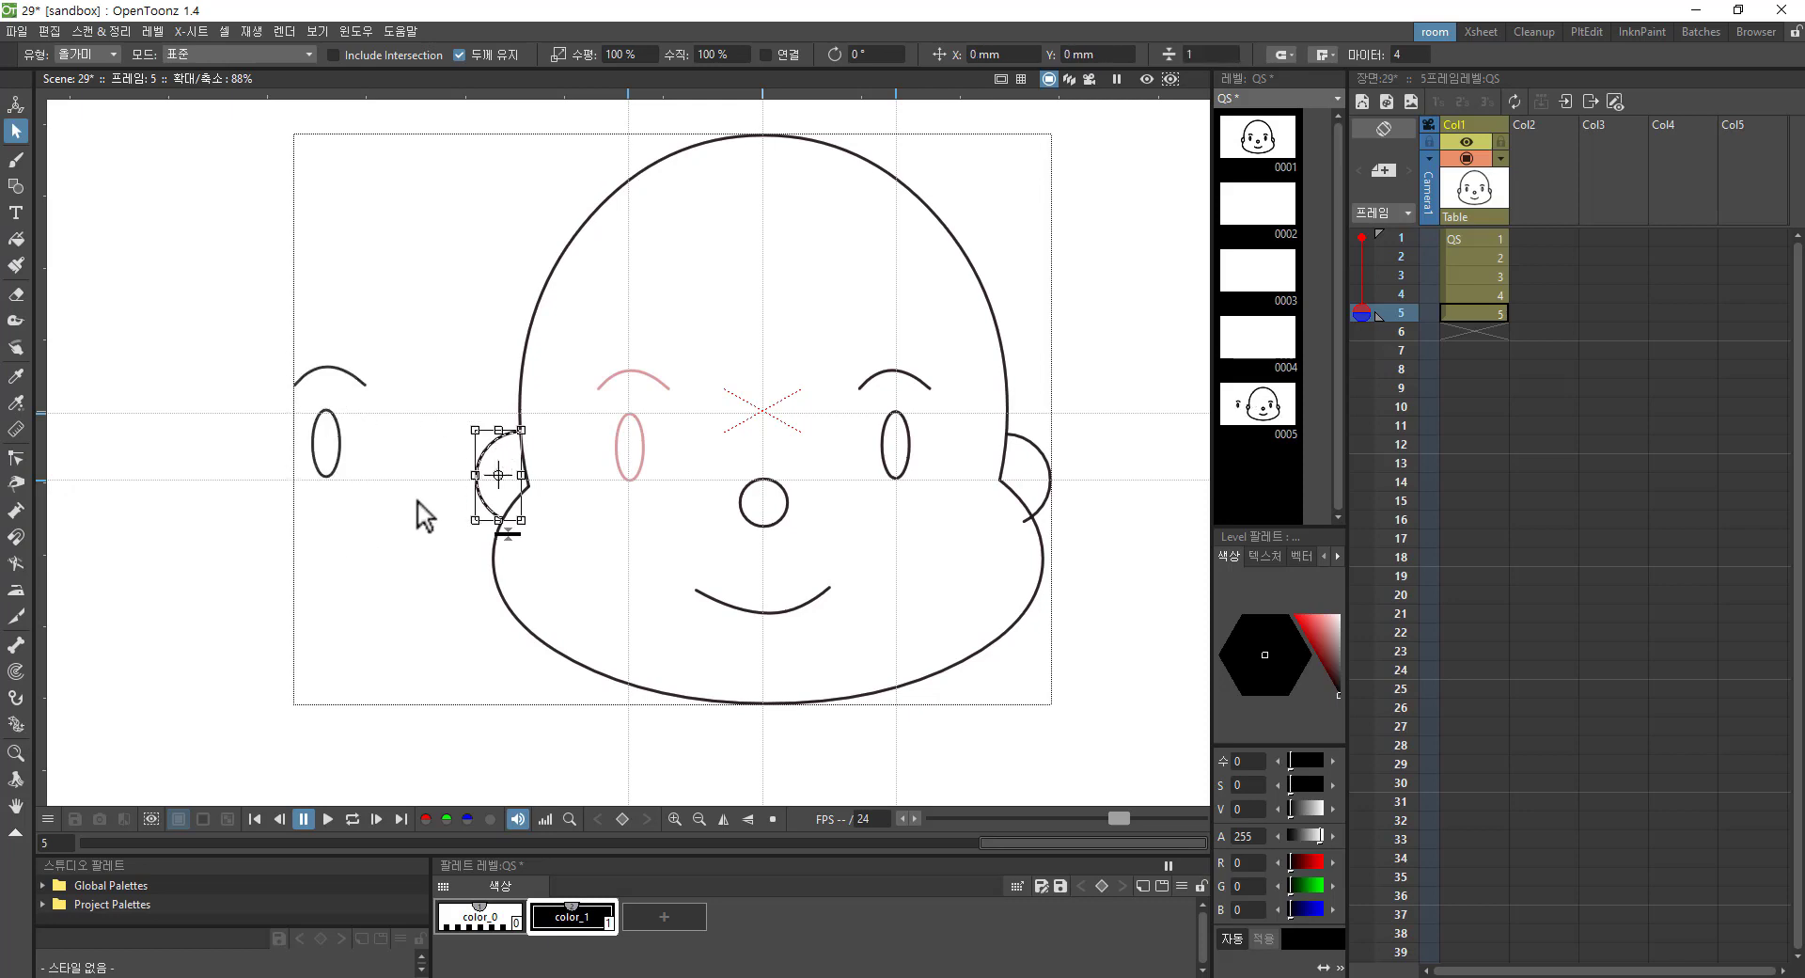
left_click_drag(487, 447, 246, 520)
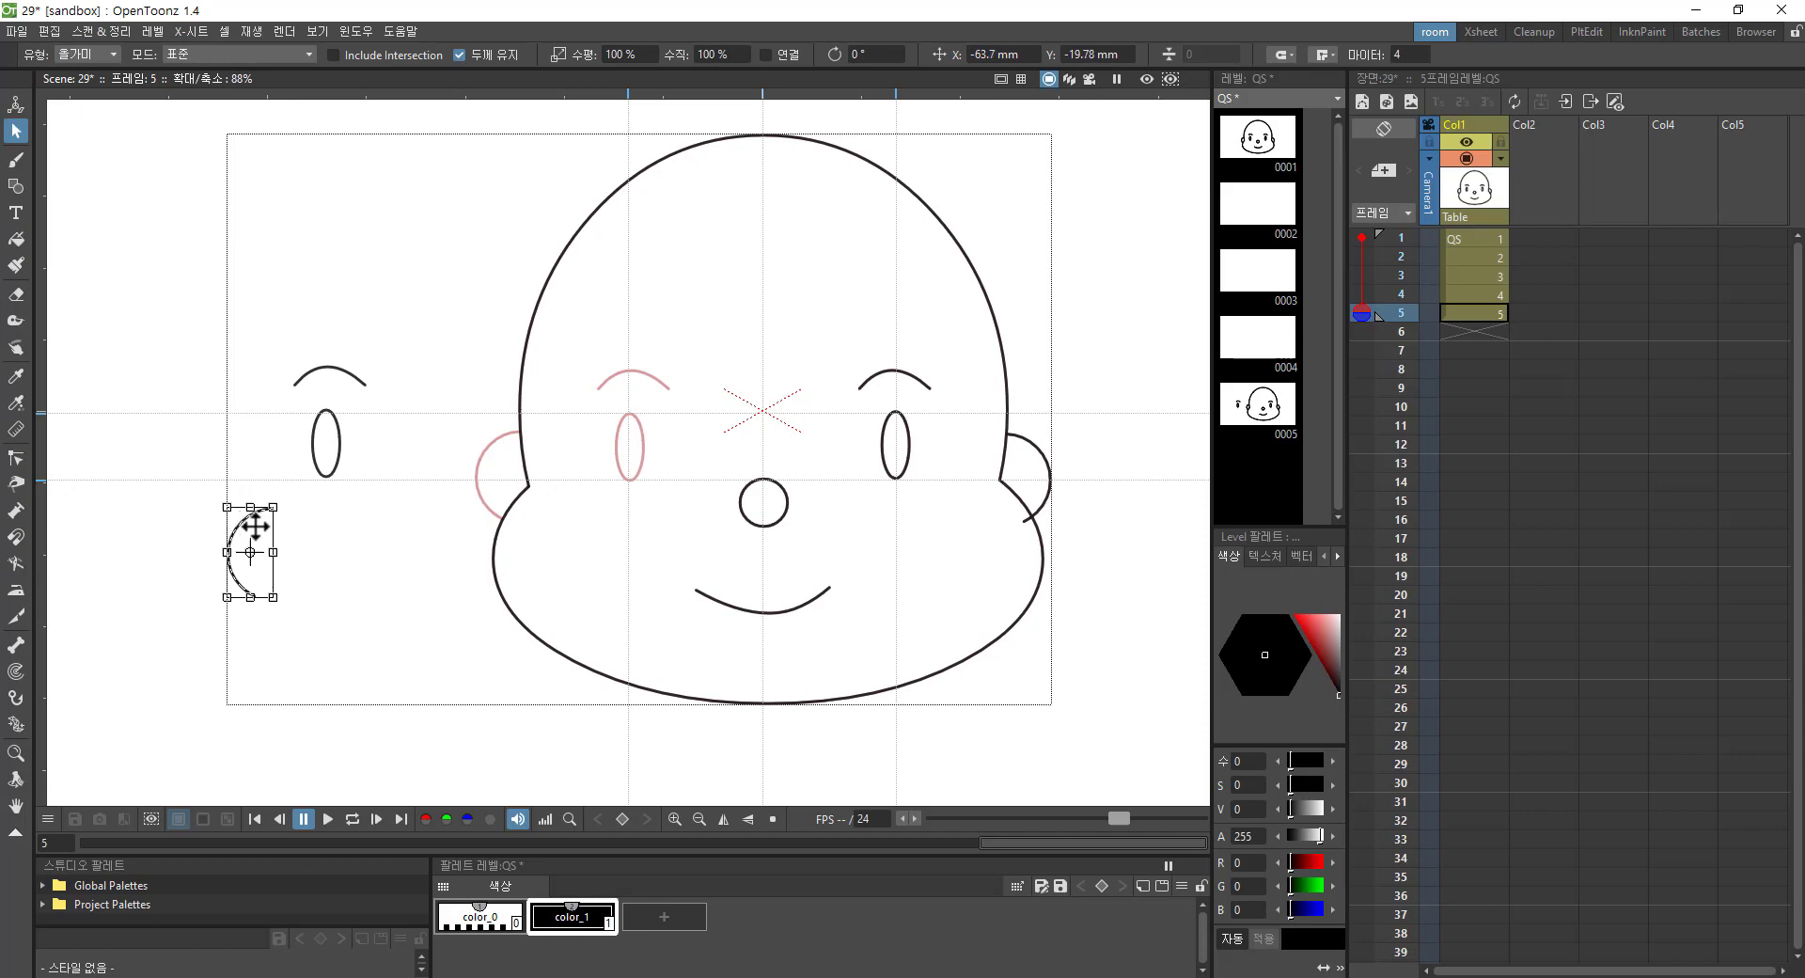
Step: Move the nose circle and the mouth out of the head, placing them below the ear parked beside it
left_click(780, 488)
left_click_drag(780, 488, 352, 631)
left_click(769, 616)
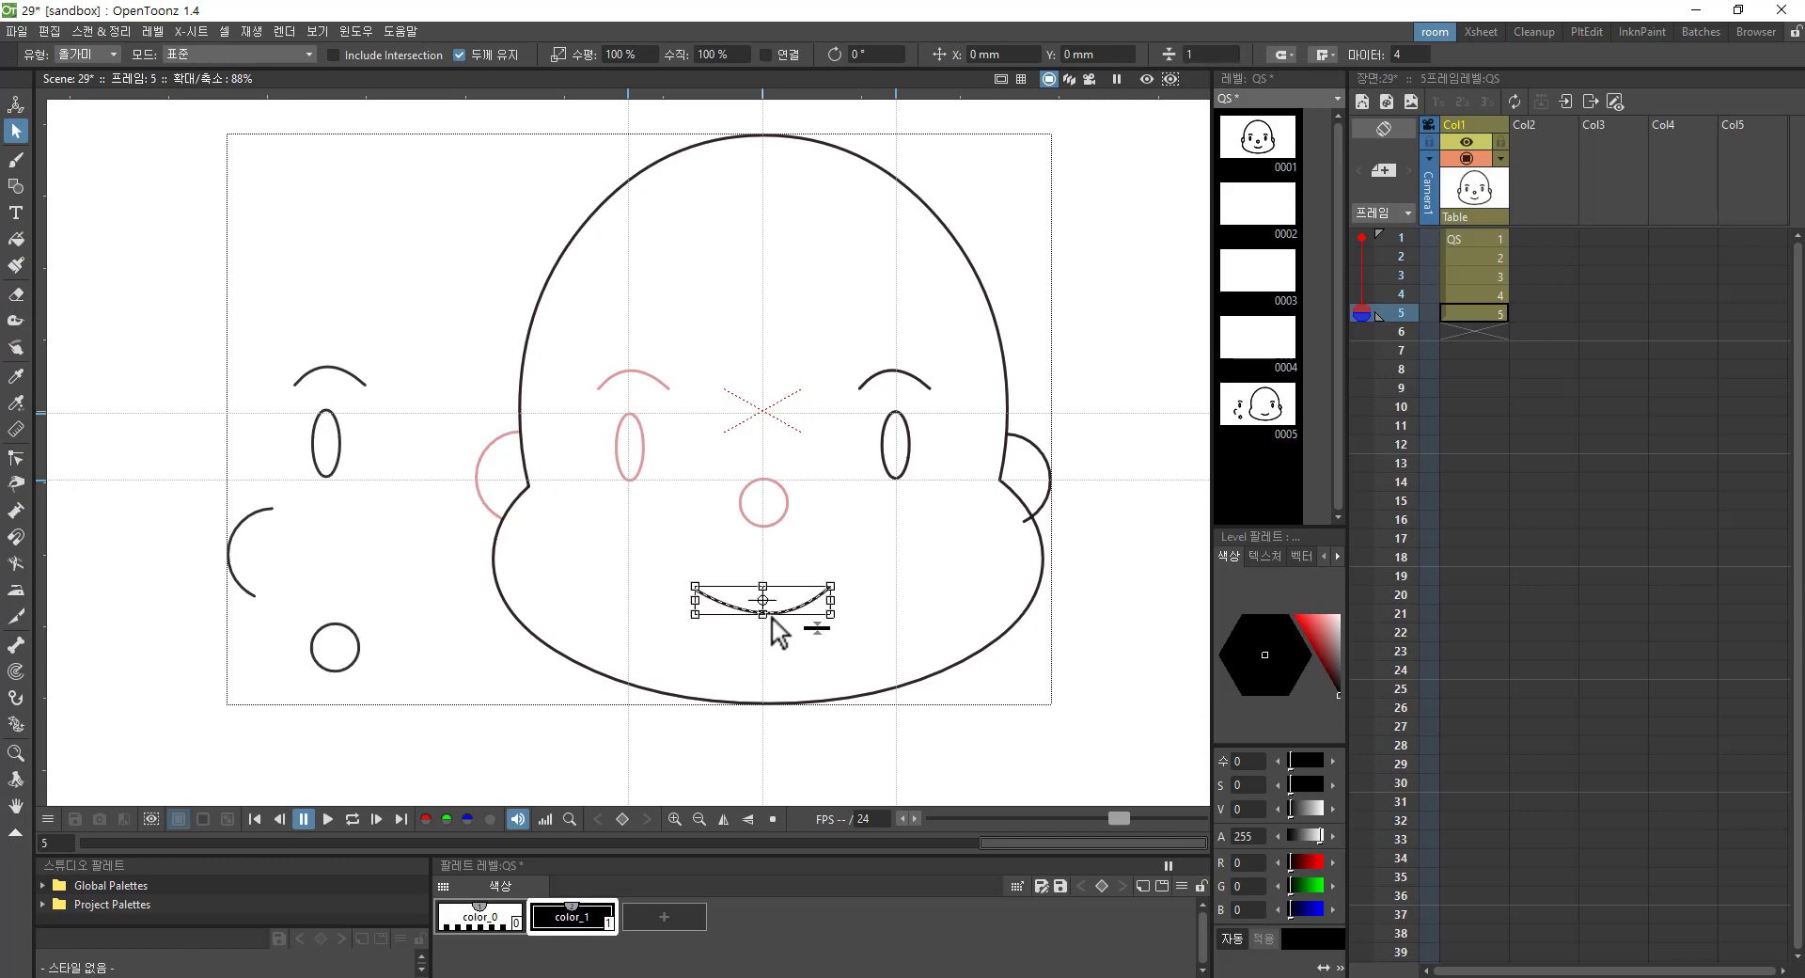
left_click_drag(804, 606, 473, 720)
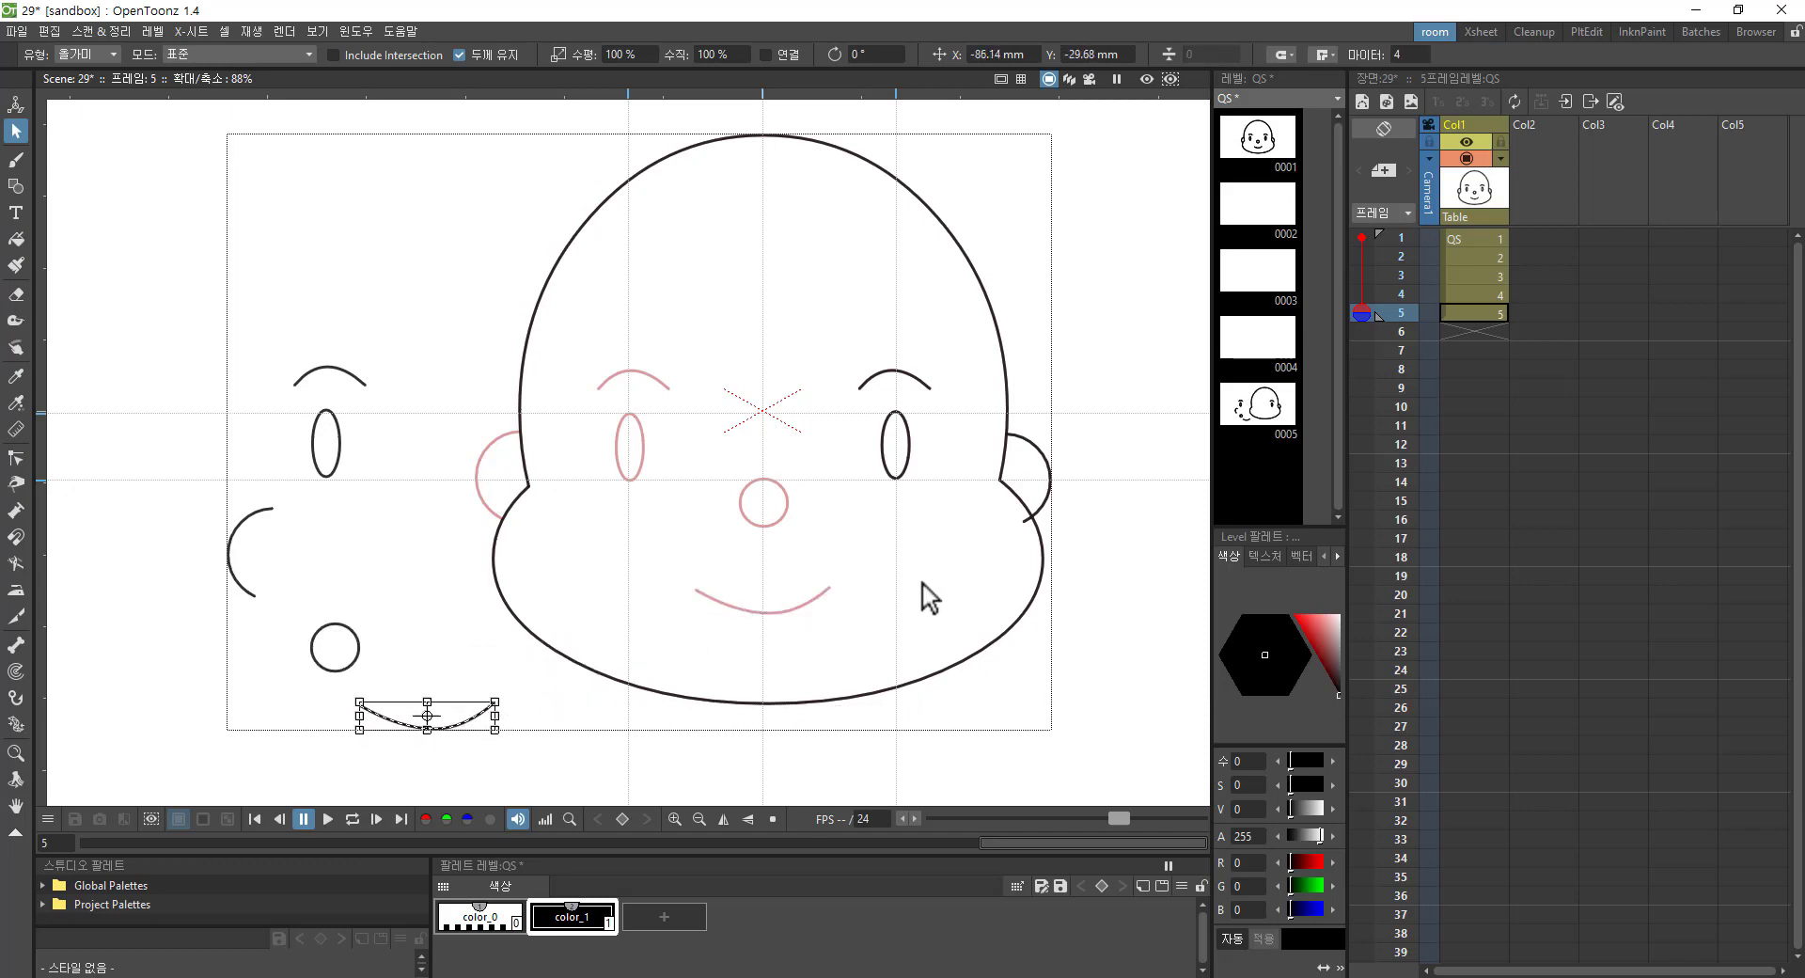
Step: Select the head outline with its right eye, eyebrow and ear and shift them about 5.8 mm to the left
scroll(1105, 505, "down", 1)
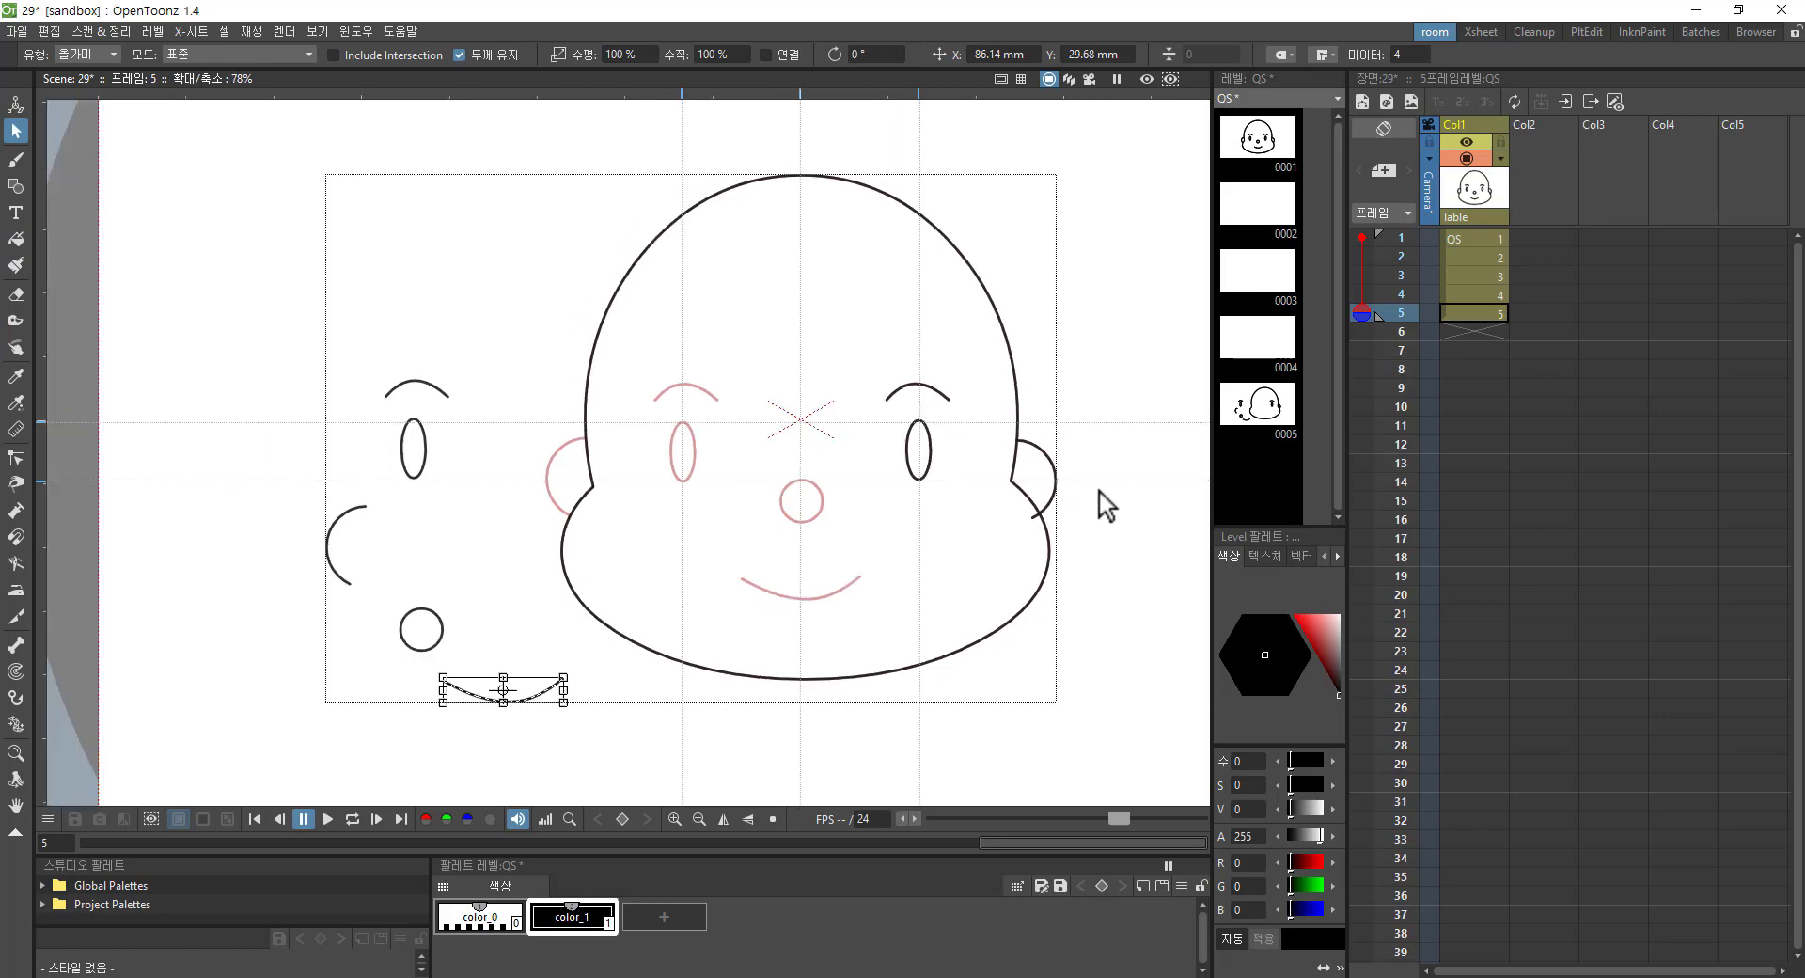
scroll(1106, 489, "up", 1)
mouse_move(1004, 181)
left_mouse_down()
mouse_move(932, 143)
mouse_move(717, 124)
mouse_move(587, 164)
mouse_move(482, 327)
mouse_move(465, 437)
mouse_move(500, 626)
left_mouse_up()
mouse_move(898, 773)
left_mouse_down()
mouse_move(1160, 395)
mouse_move(1014, 305)
left_mouse_up()
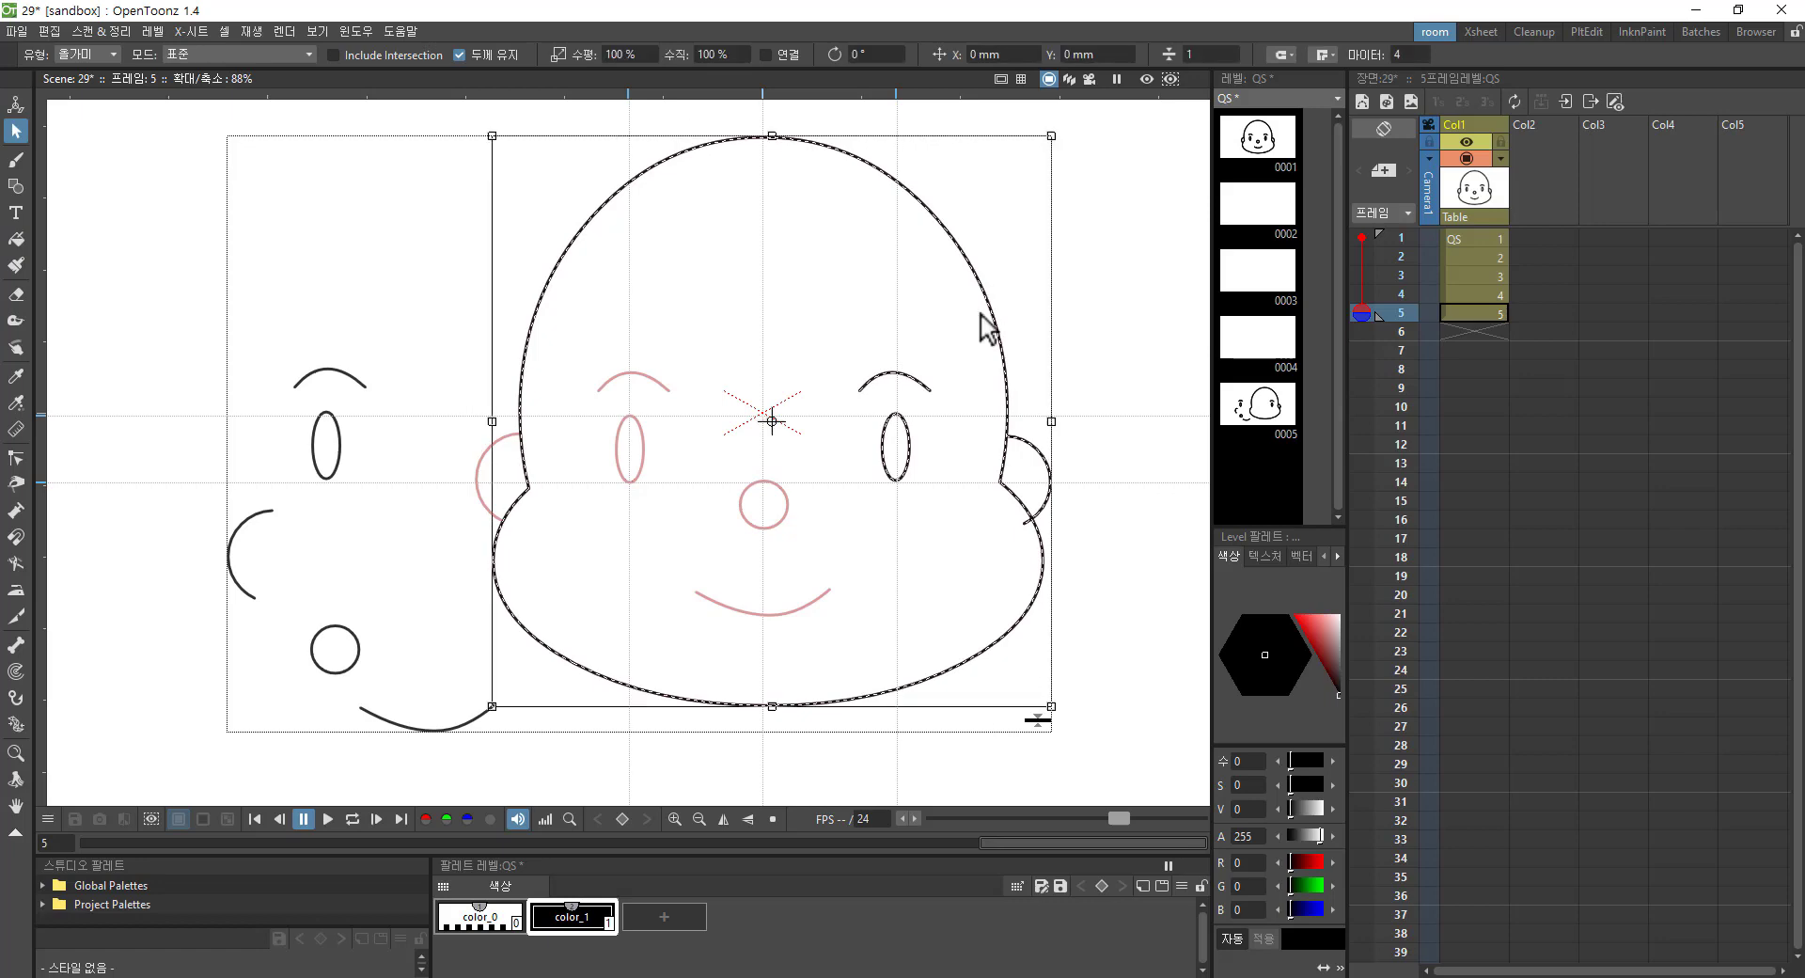
left_click_drag(1000, 332, 977, 332)
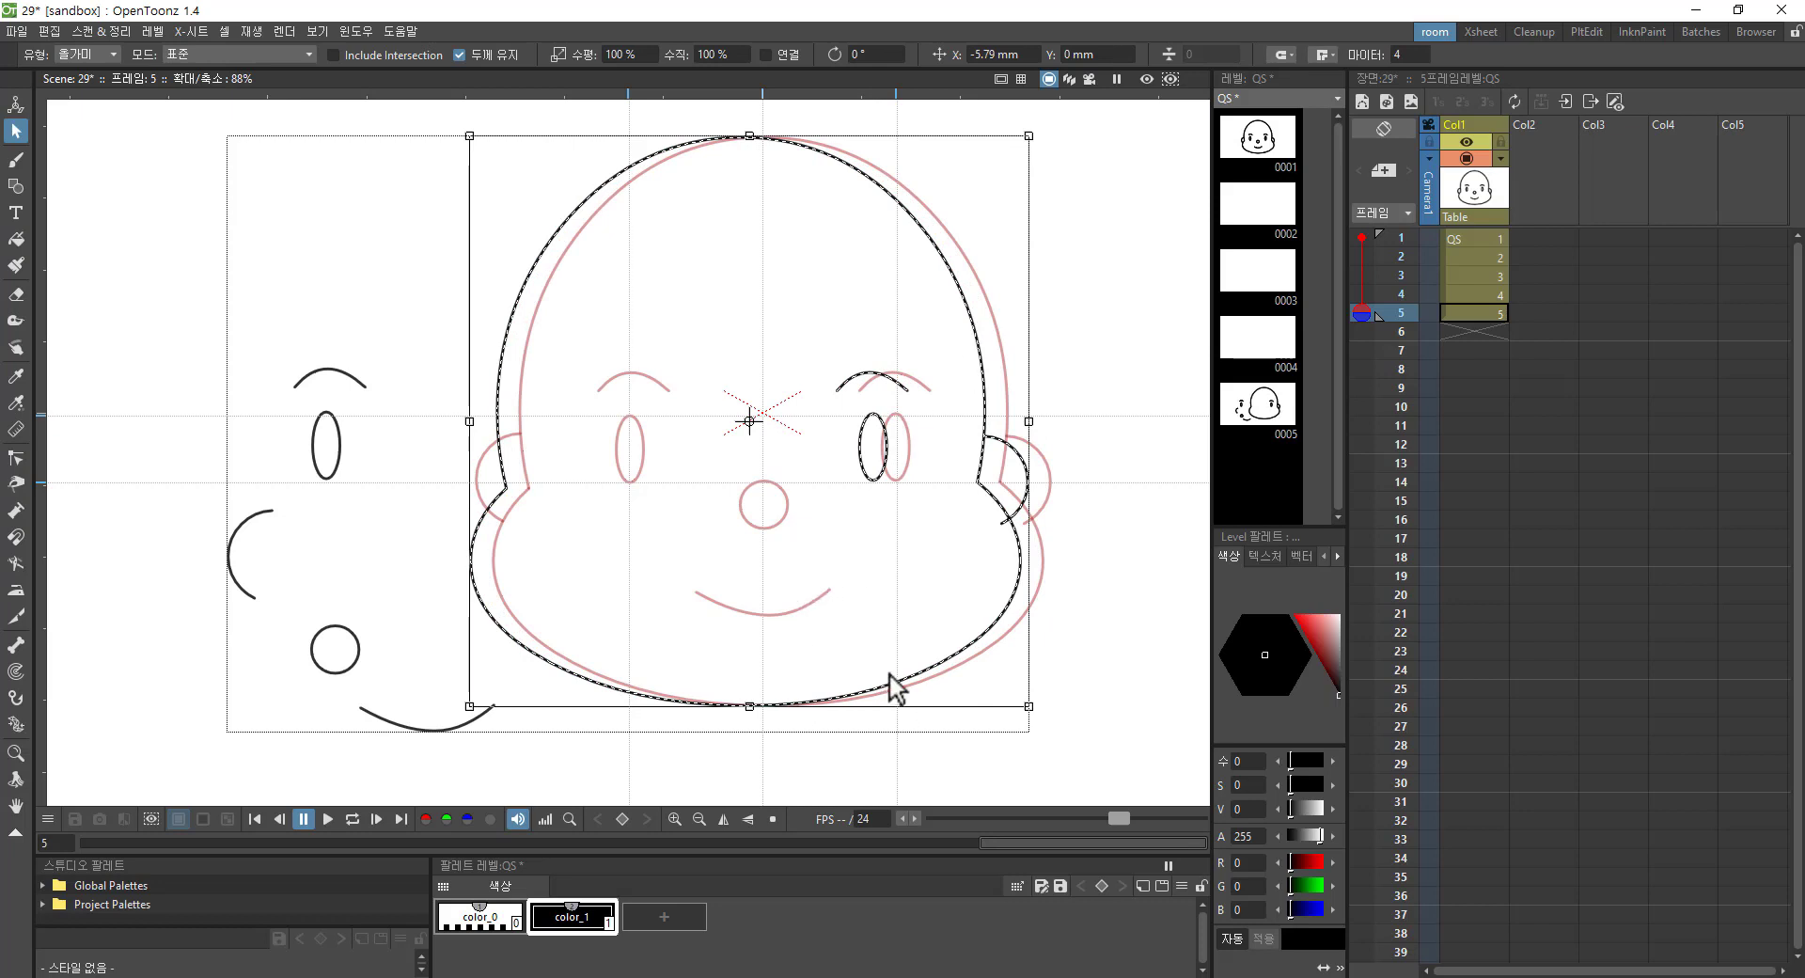
left_click(1081, 395)
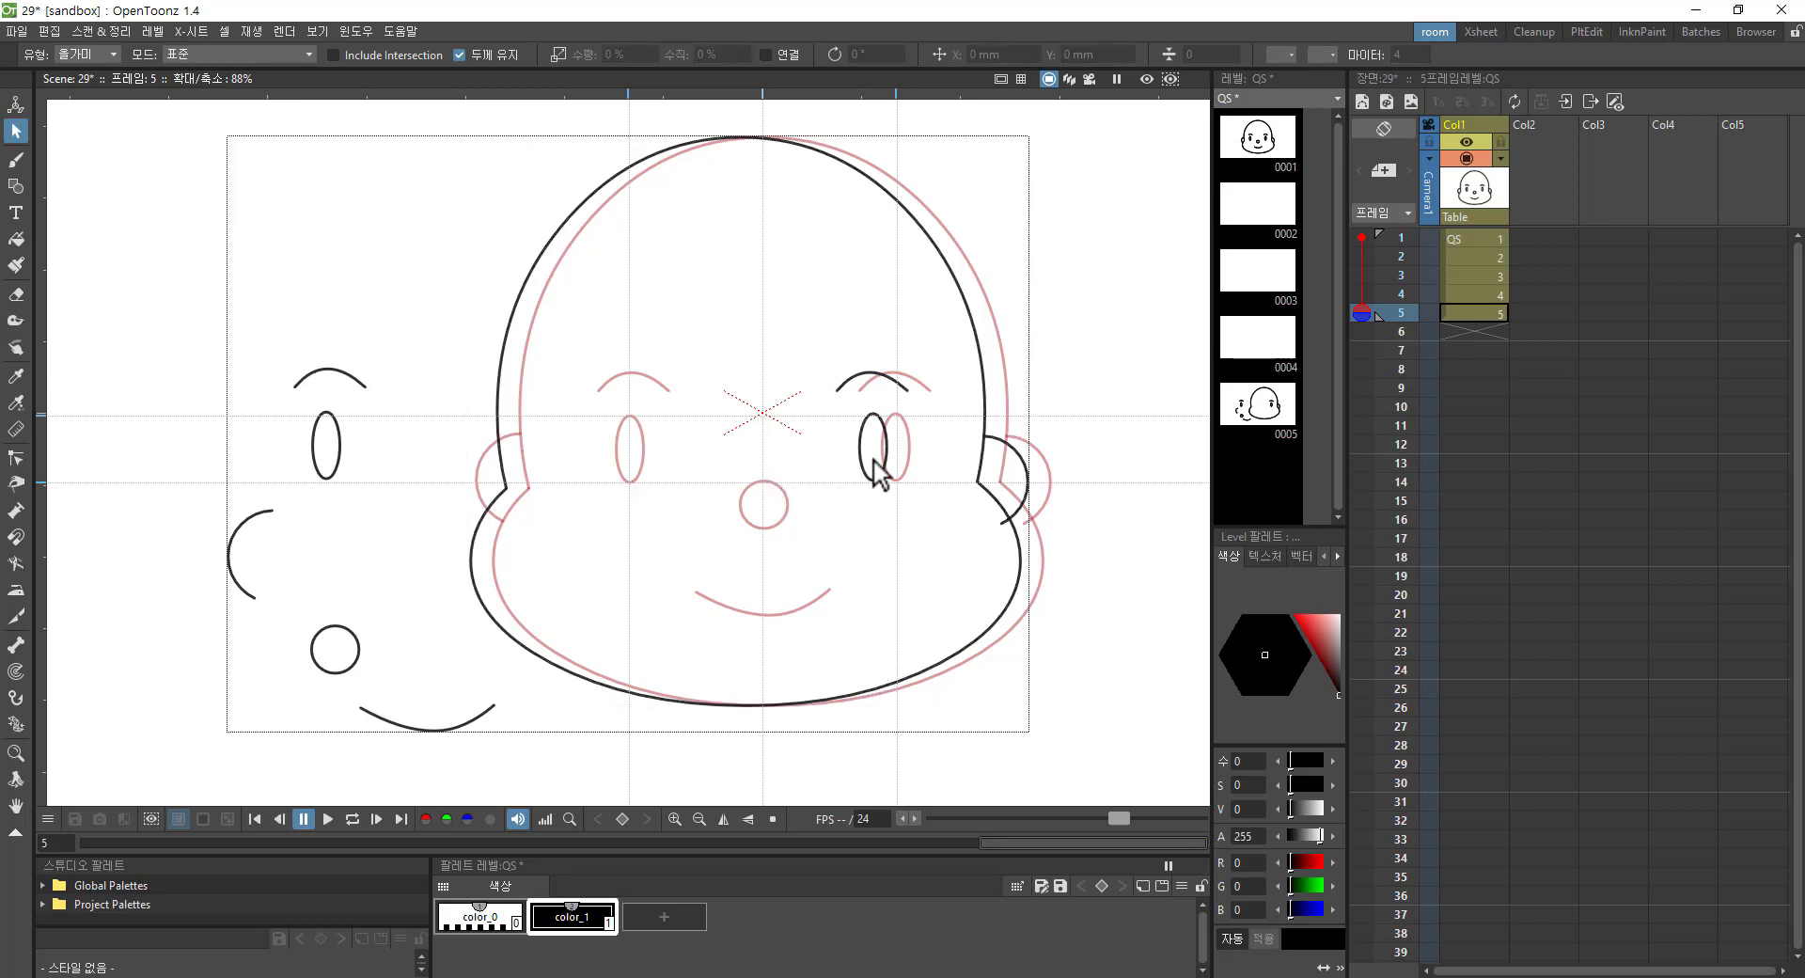
Step: Move the right eye and eyebrow about 79 mm left, near the head's left edge, and narrow the eye horizontally
mouse_move(921, 508)
left_mouse_down()
mouse_move(850, 539)
mouse_move(866, 347)
mouse_move(922, 548)
mouse_move(884, 459)
mouse_move(578, 446)
left_mouse_up()
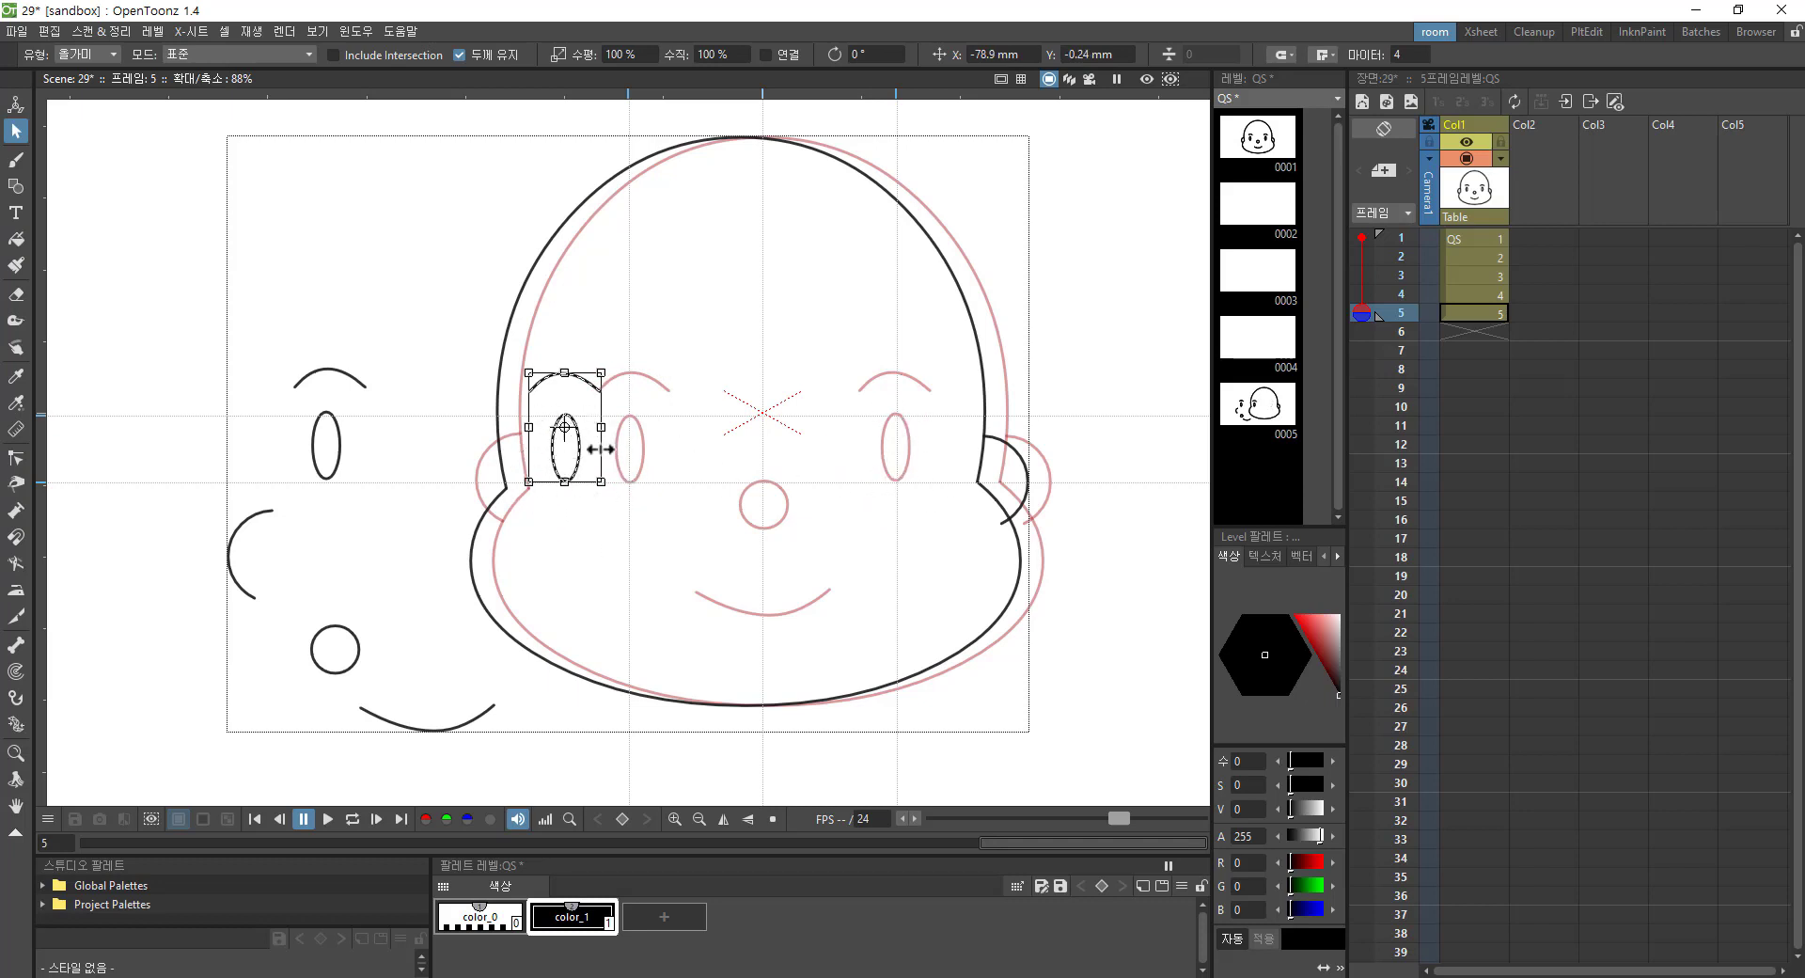
left_click(615, 556)
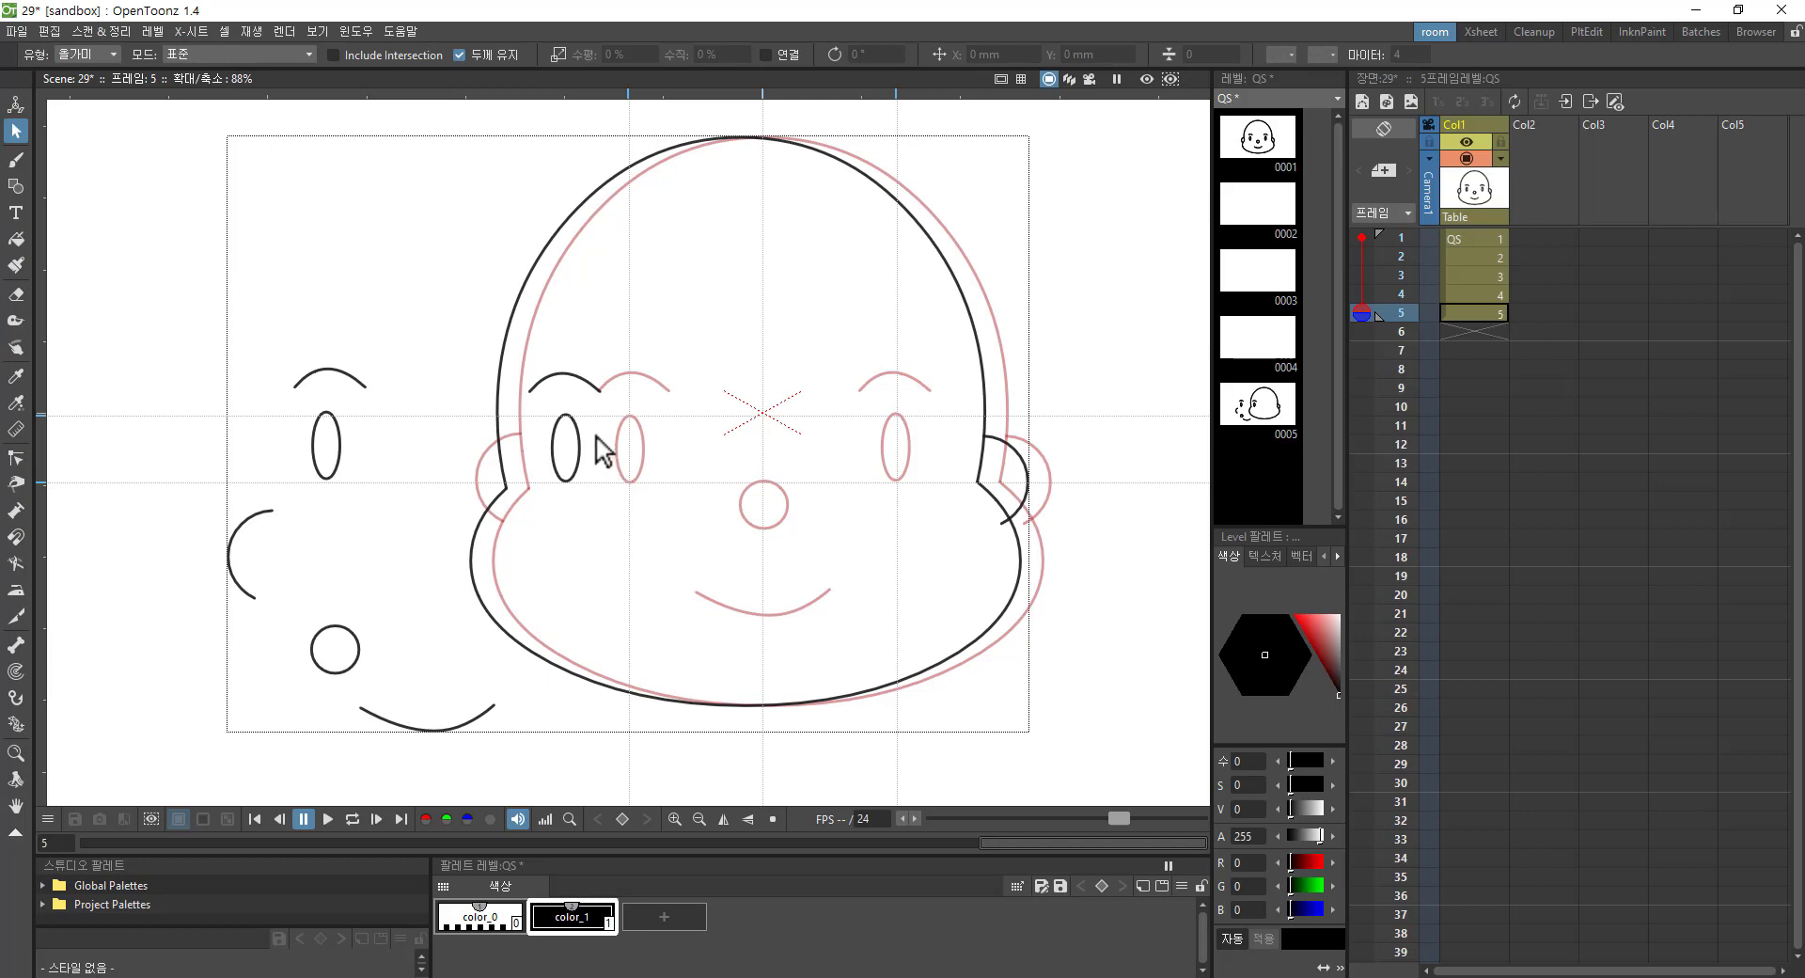
left_click(576, 459)
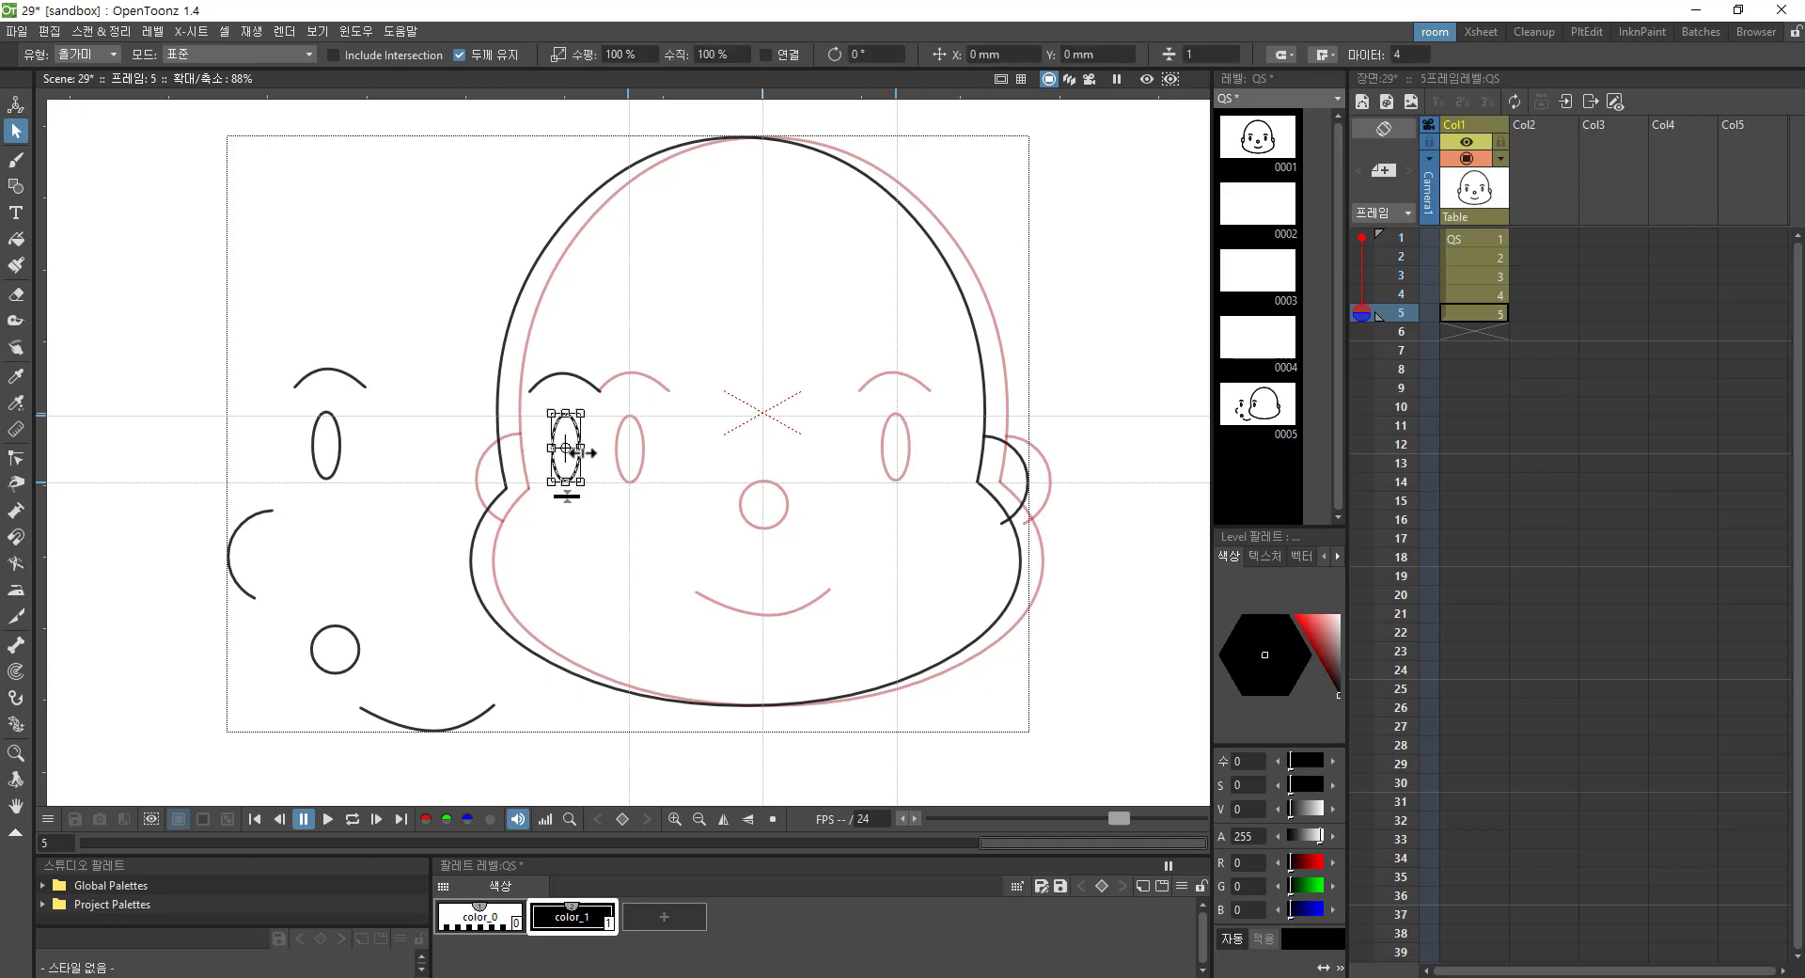
mouse_move(578, 448)
left_mouse_down()
mouse_move(550, 449)
mouse_move(569, 453)
left_mouse_up()
left_click(608, 543)
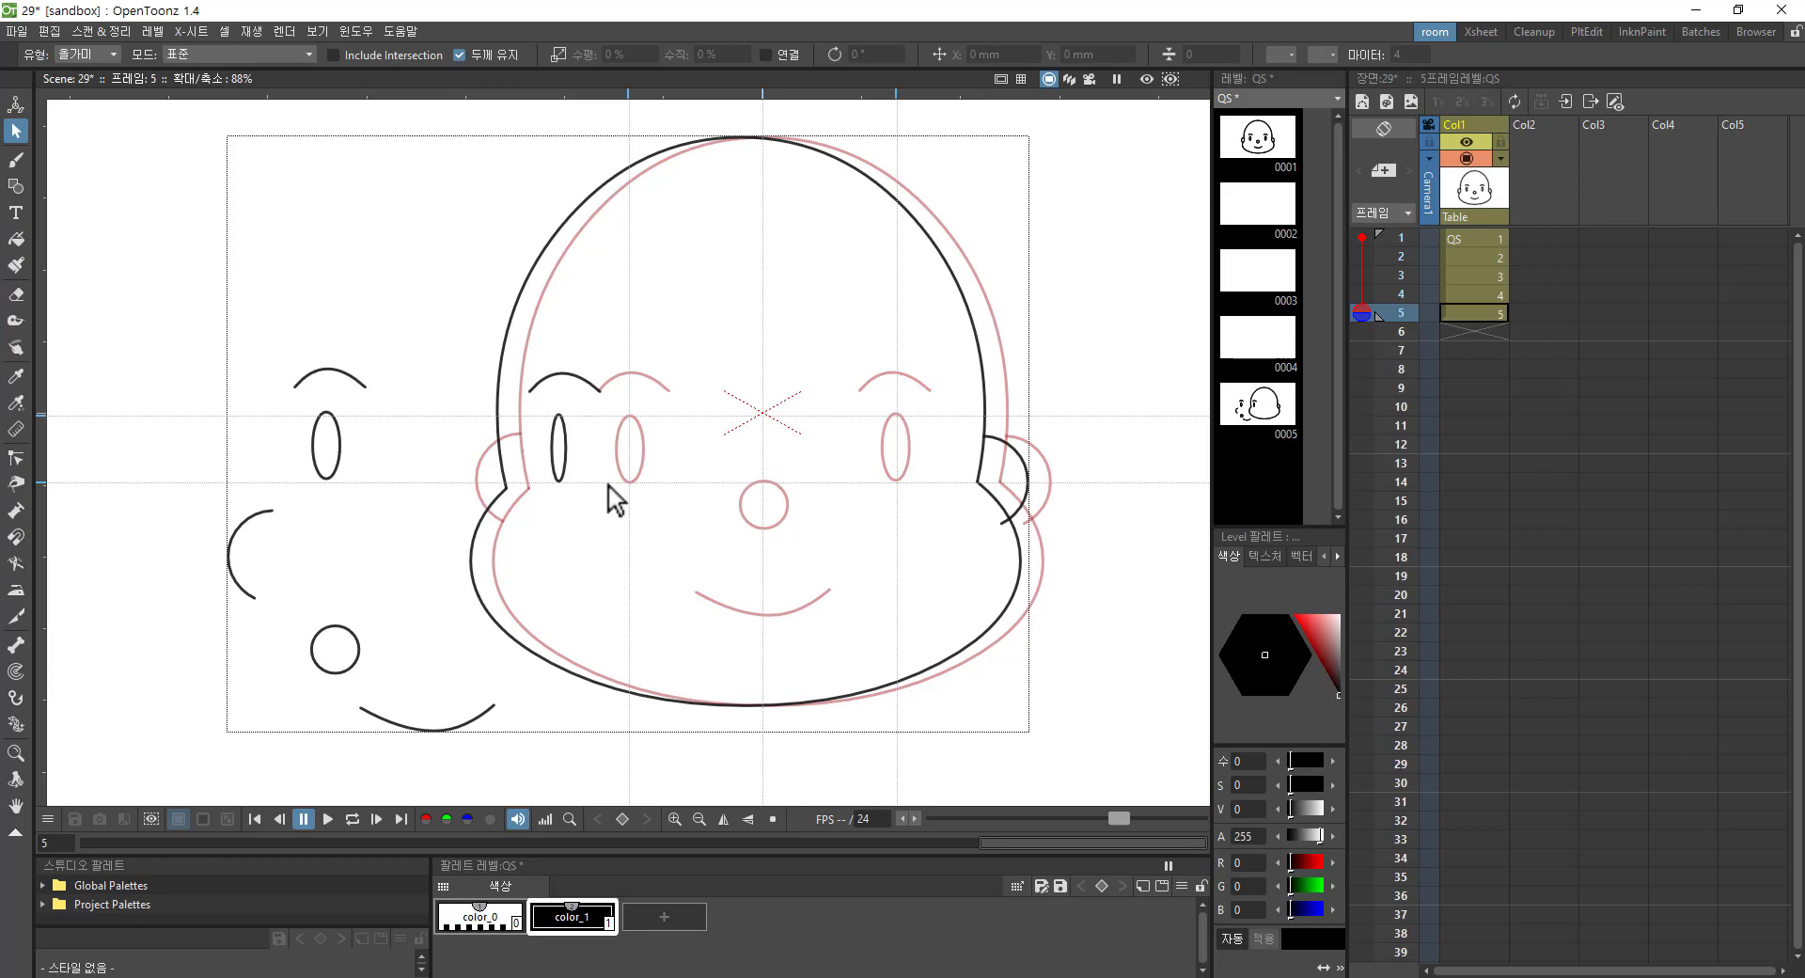
Step: Narrow the moved eyebrow to about half its width and shift it about 4 mm right, above the narrow eye
left_click(574, 378)
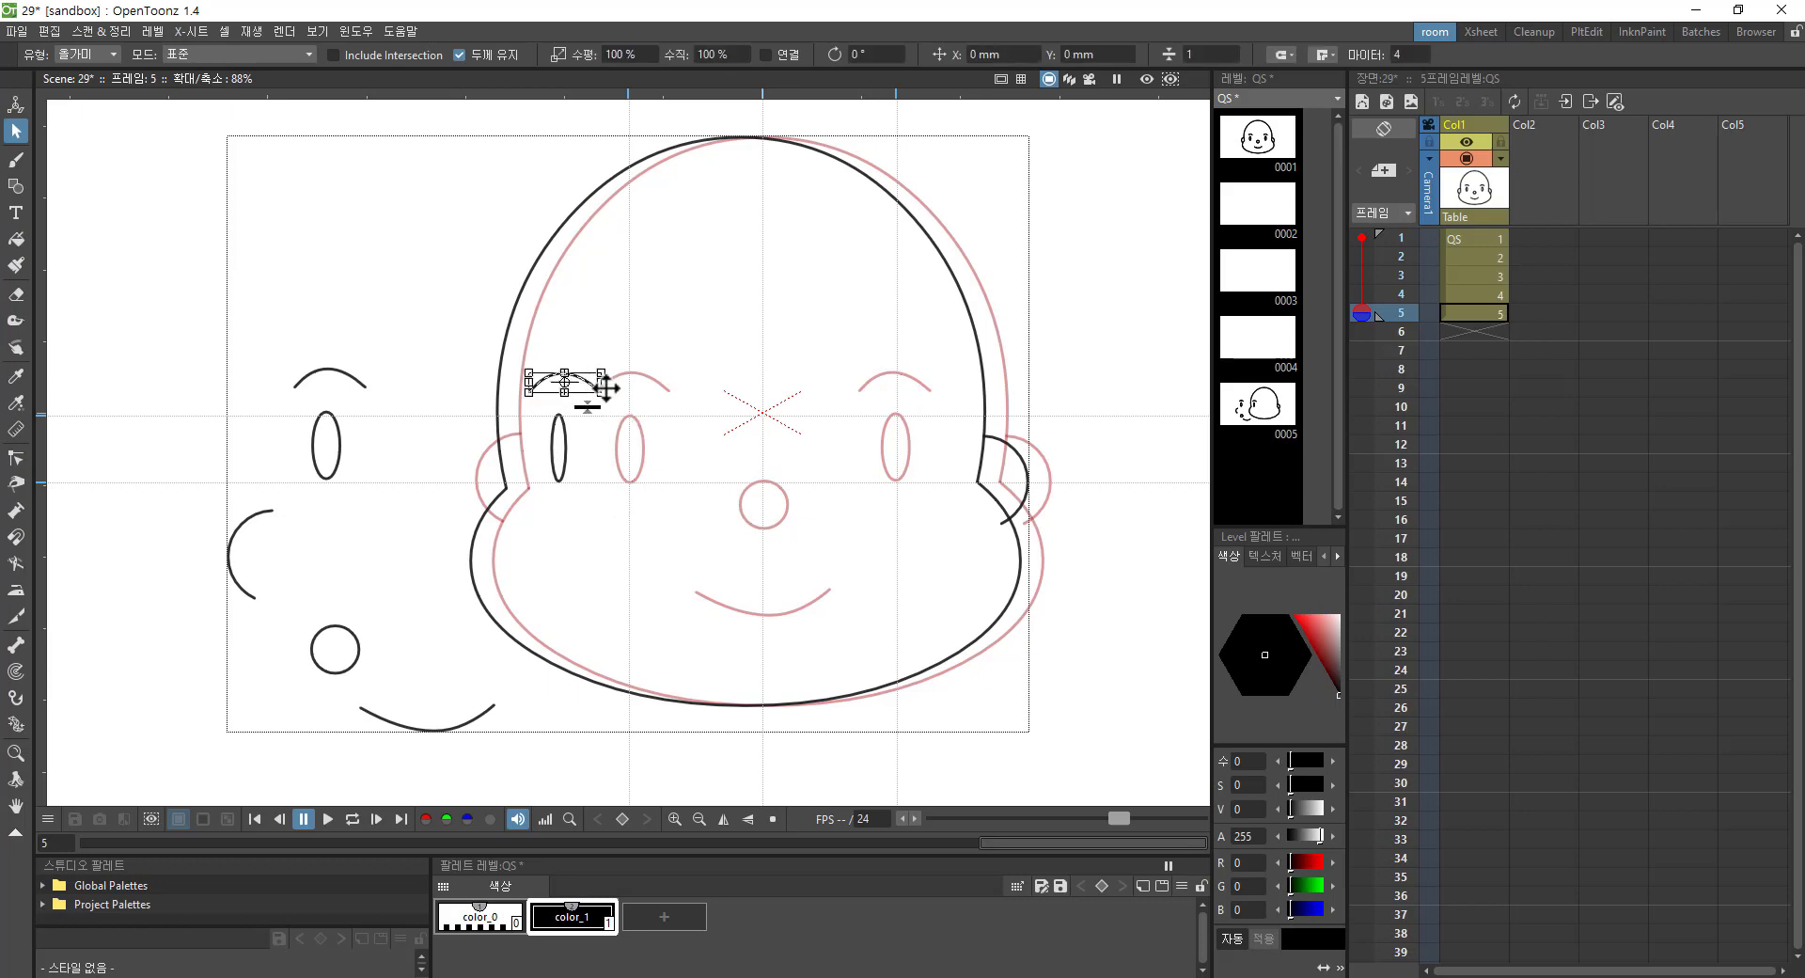
left_click_drag(602, 383, 574, 382)
left_click(551, 383)
left_click(554, 399)
left_click_drag(554, 390, 569, 381)
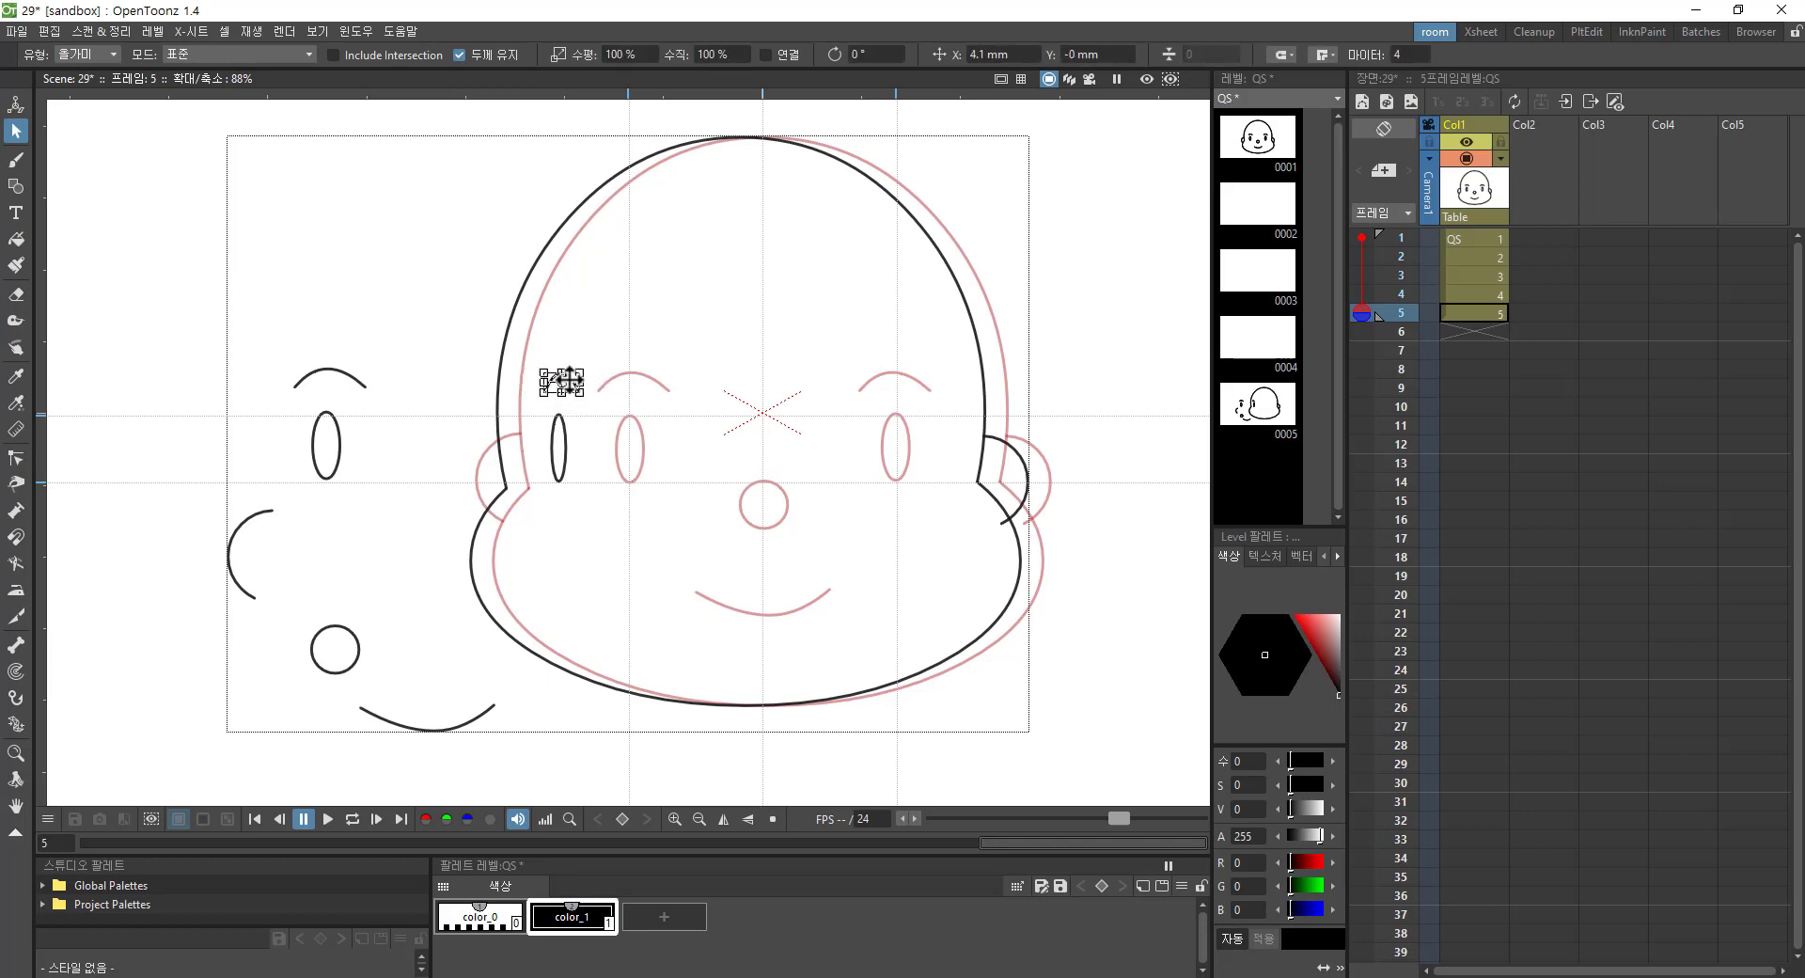
Step: Add horizontal guides at the top of the eyebrows and at the lowest point of the mouth
left_click_drag(41, 354, 65, 368)
left_click(750, 414)
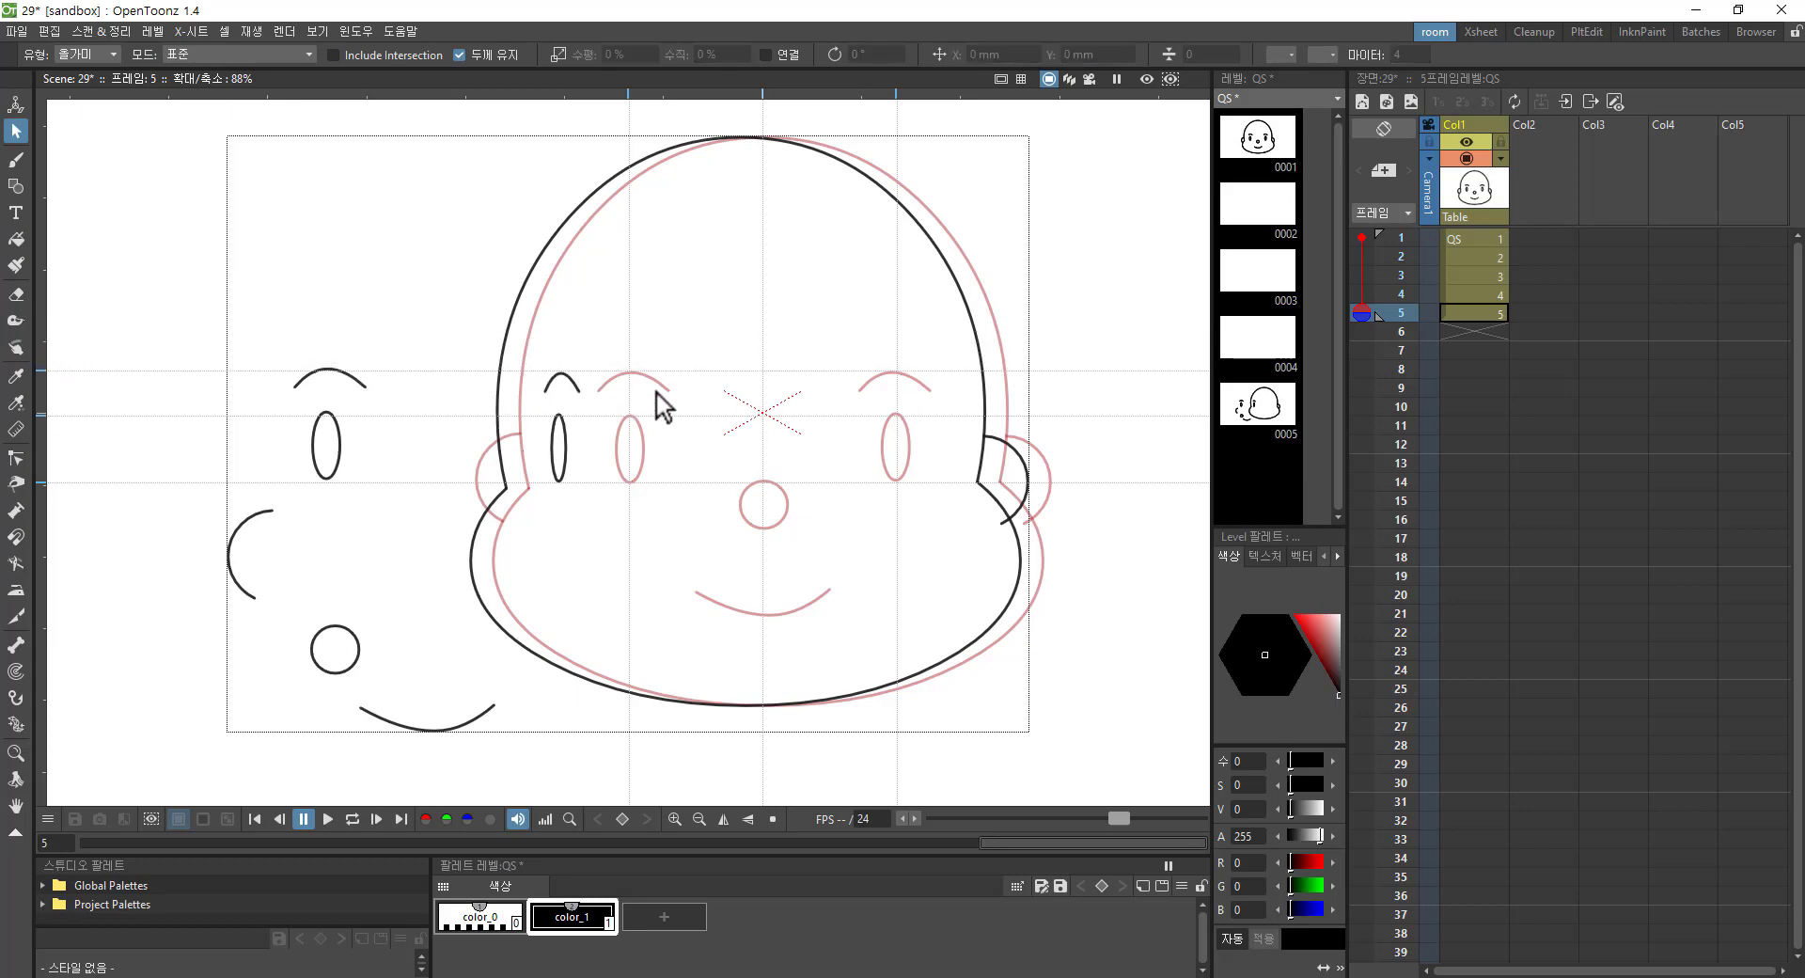
left_click(41, 626)
left_click_drag(43, 645, 51, 617)
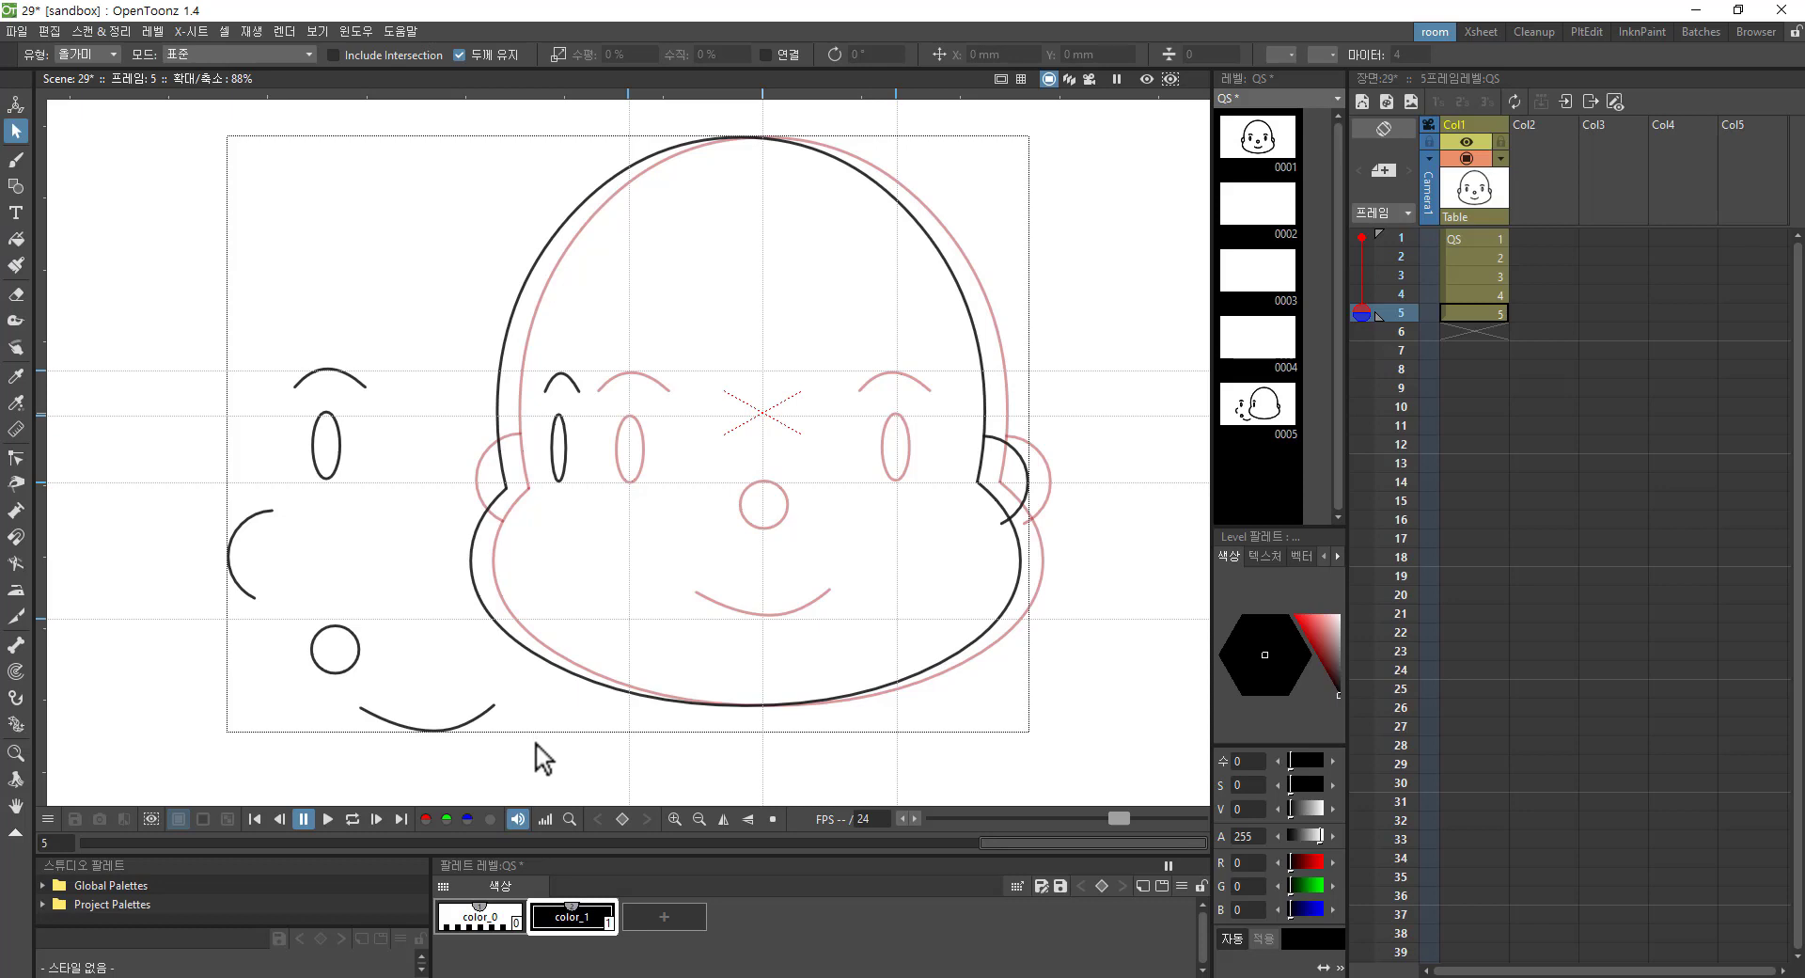
Step: Move the parked mouth onto the lower guide across the head's left edge and narrow it to about half its width
left_click(473, 718)
mouse_move(473, 718)
left_mouse_down()
mouse_move(524, 657)
mouse_move(706, 605)
mouse_move(784, 607)
mouse_move(538, 605)
left_mouse_up()
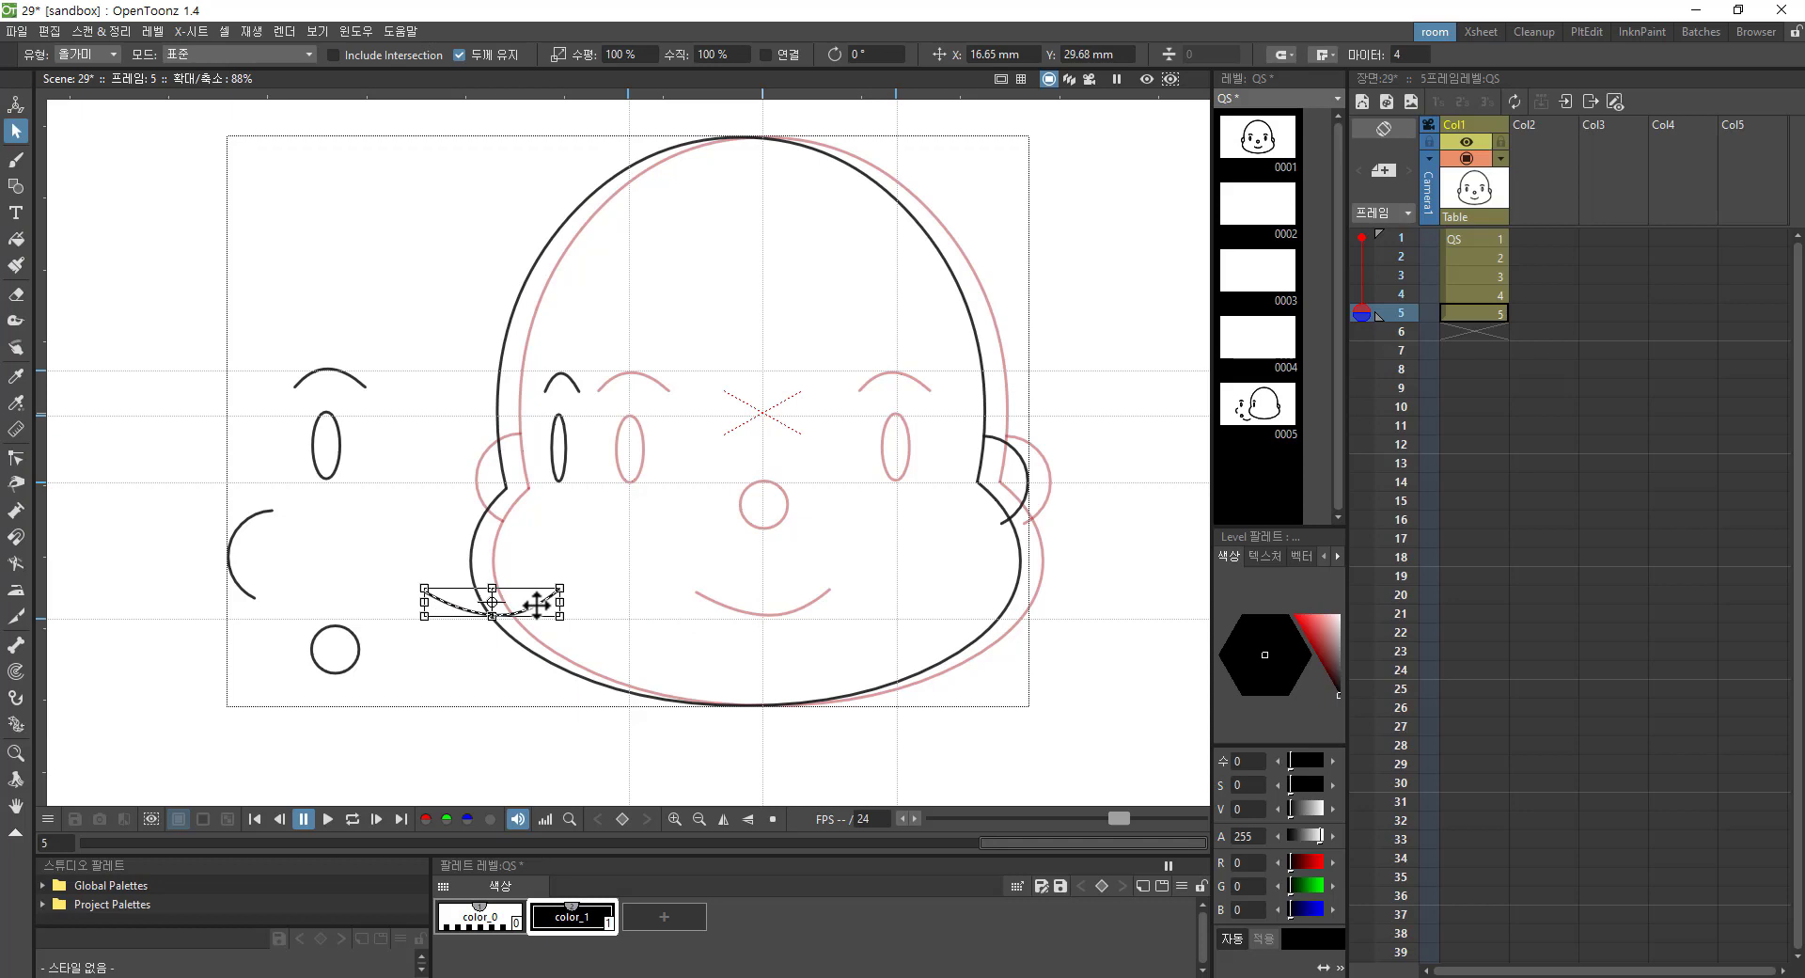
left_click(435, 696)
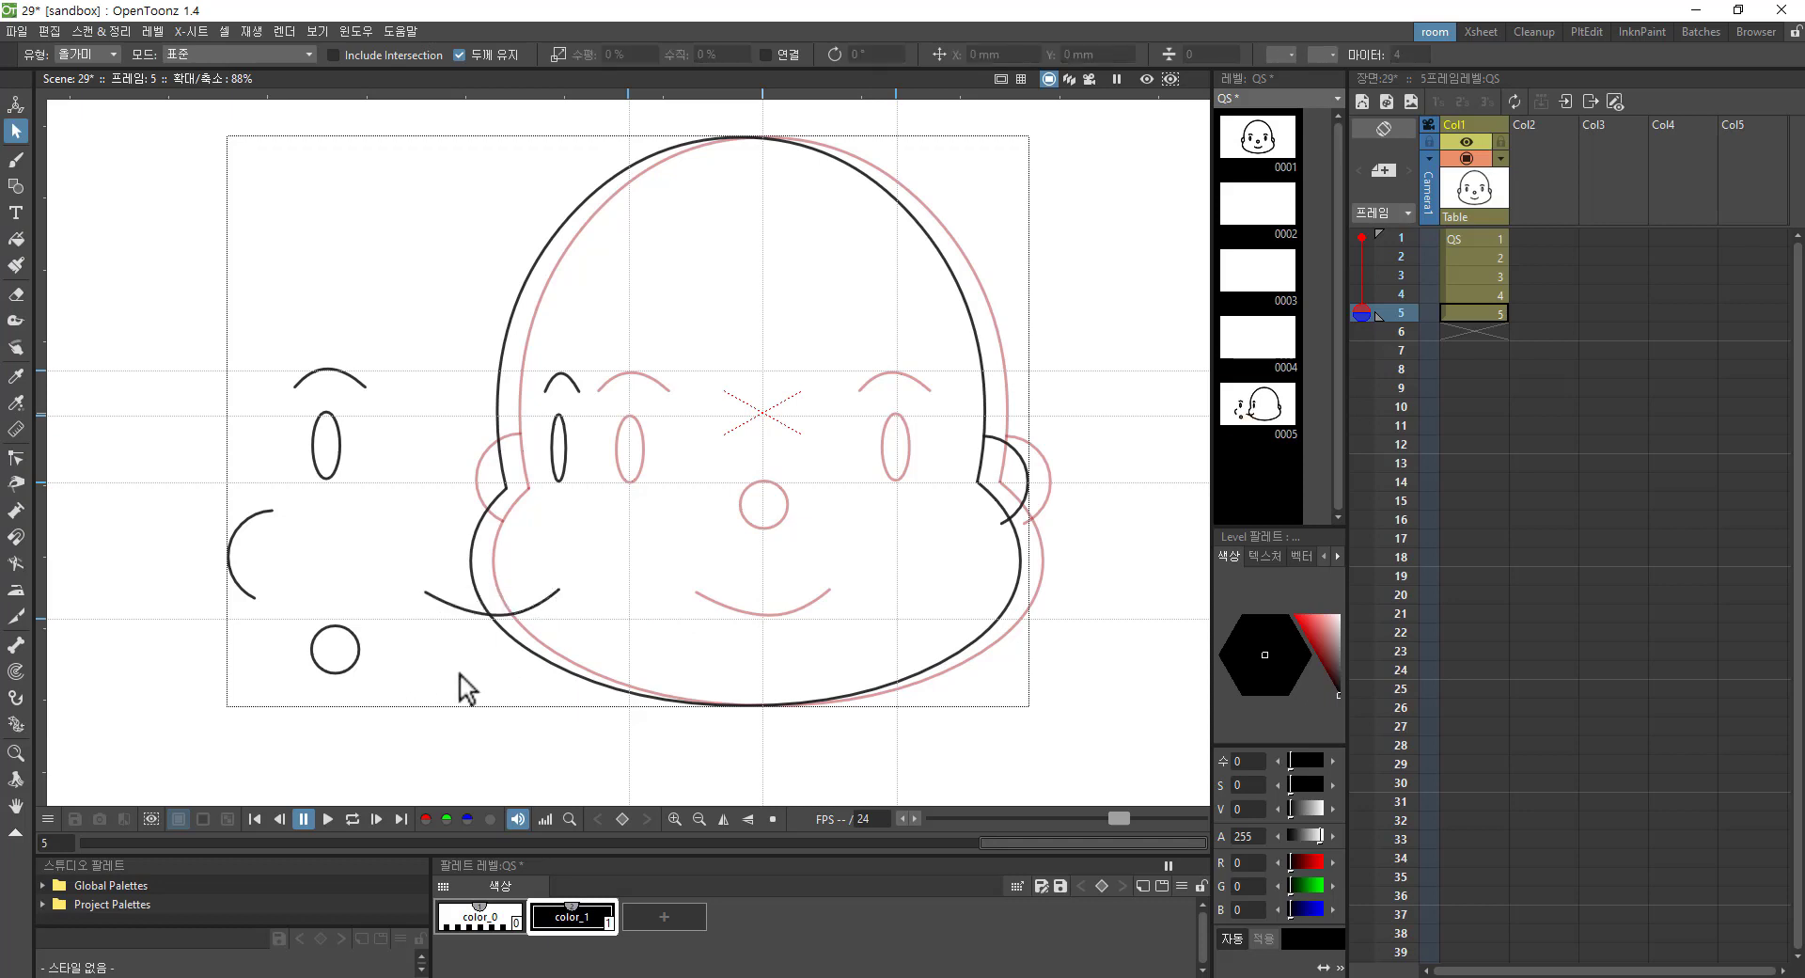
left_click(449, 617)
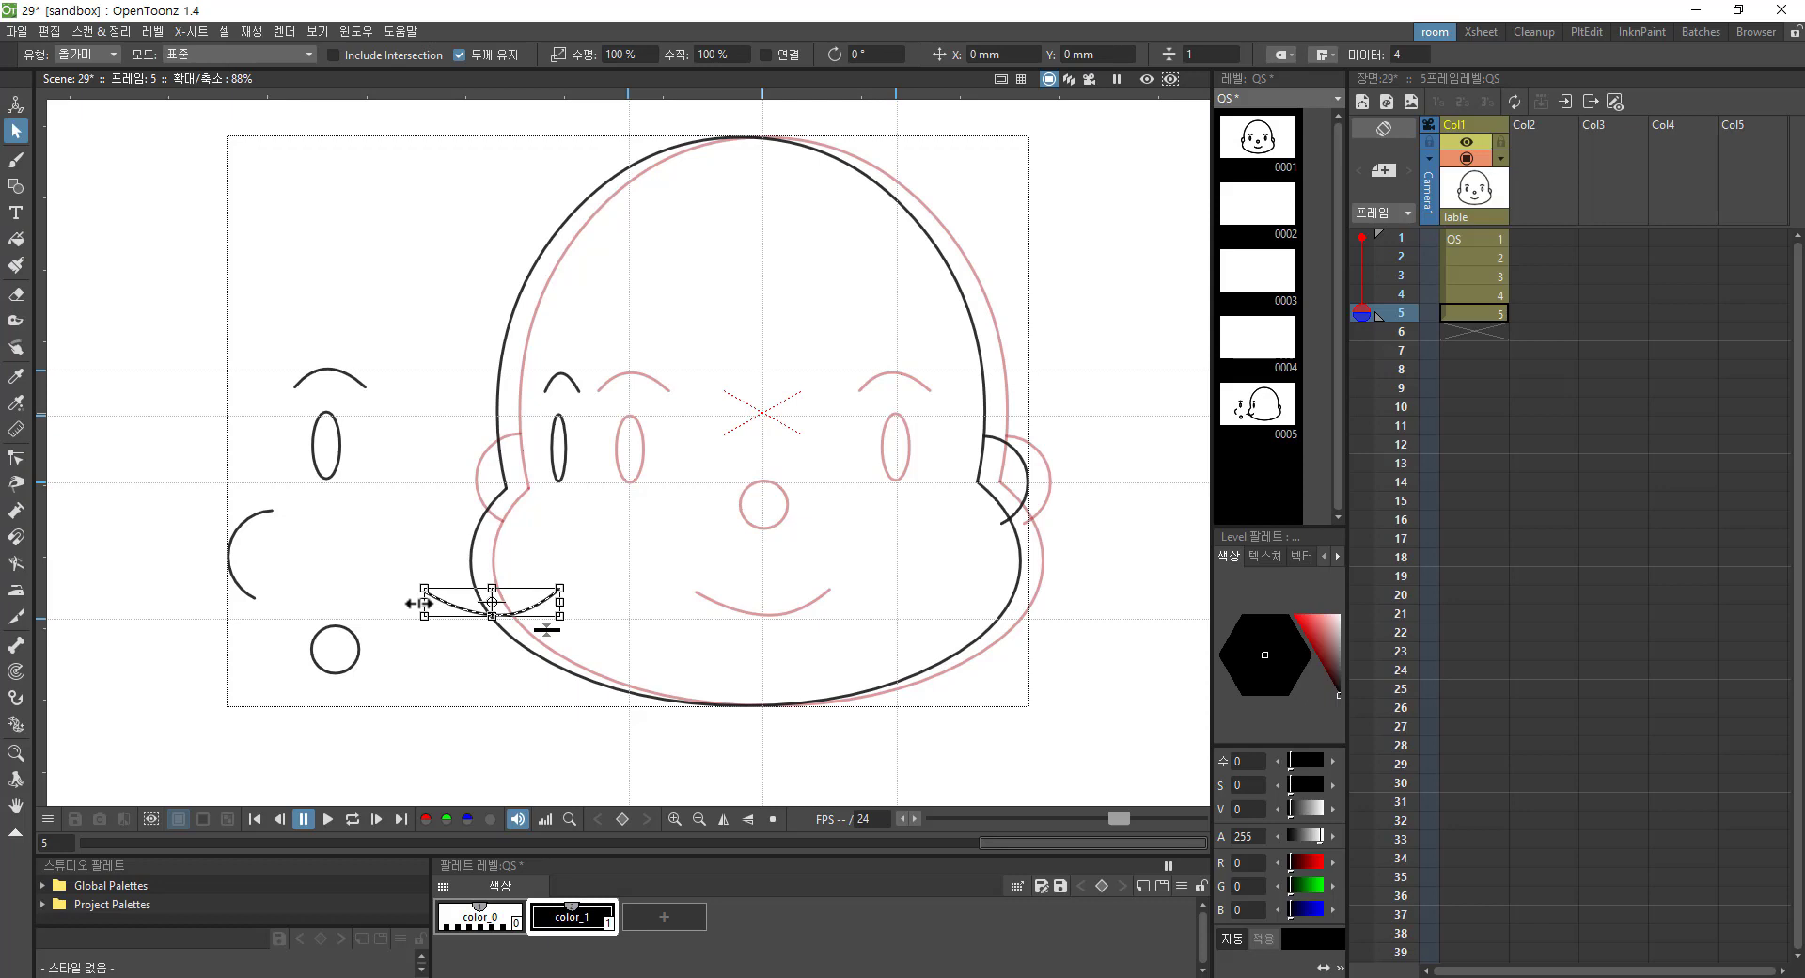
left_click_drag(428, 602, 459, 613)
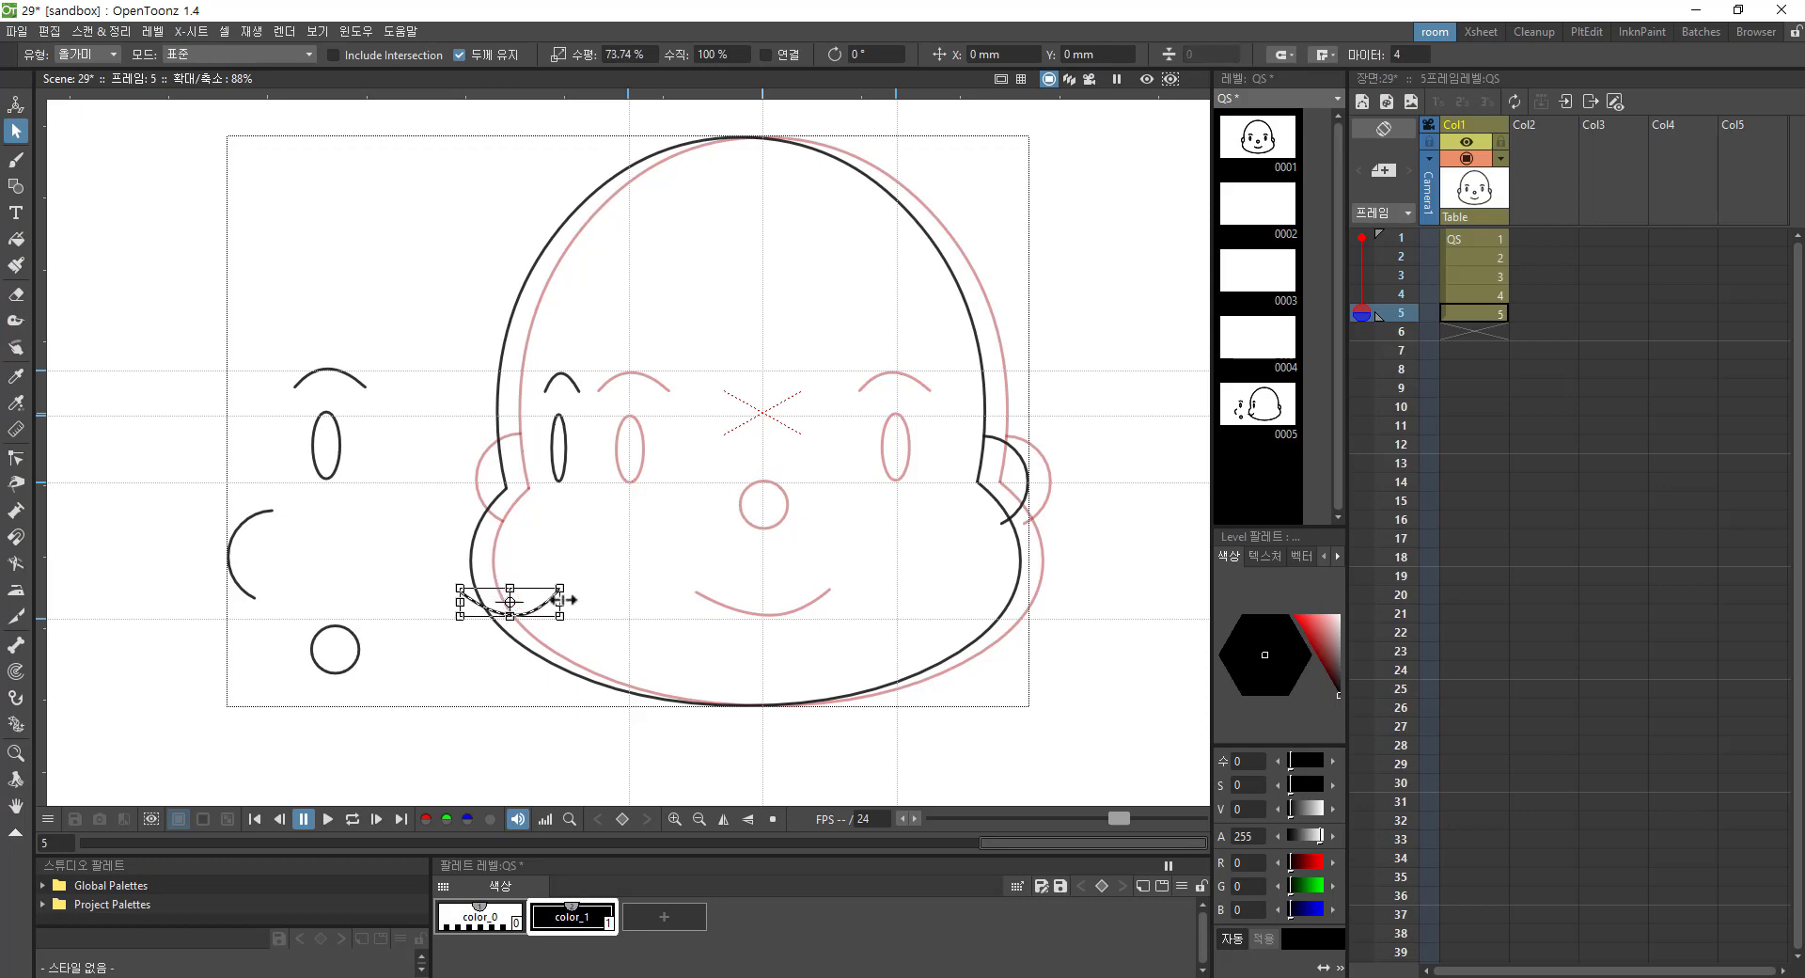
left_click(467, 699)
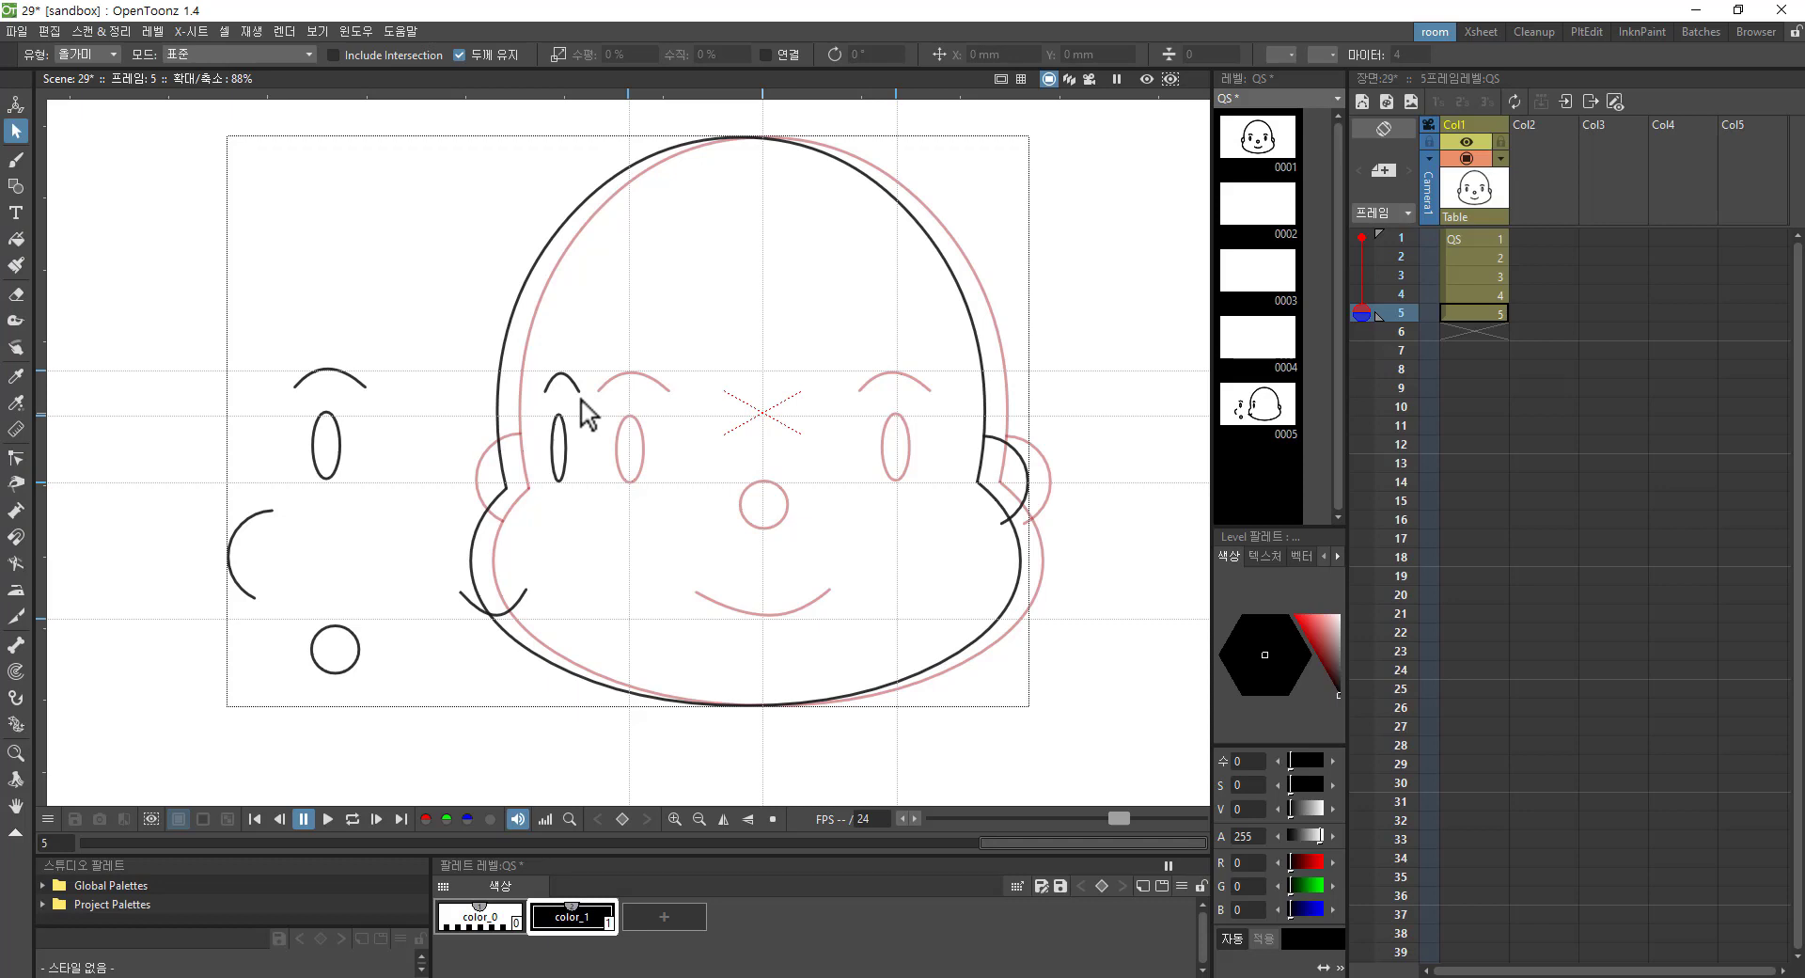
Step: Move the right ear about 58 mm left, next to the reference nose, and widen it to about 125%
left_click(1020, 451)
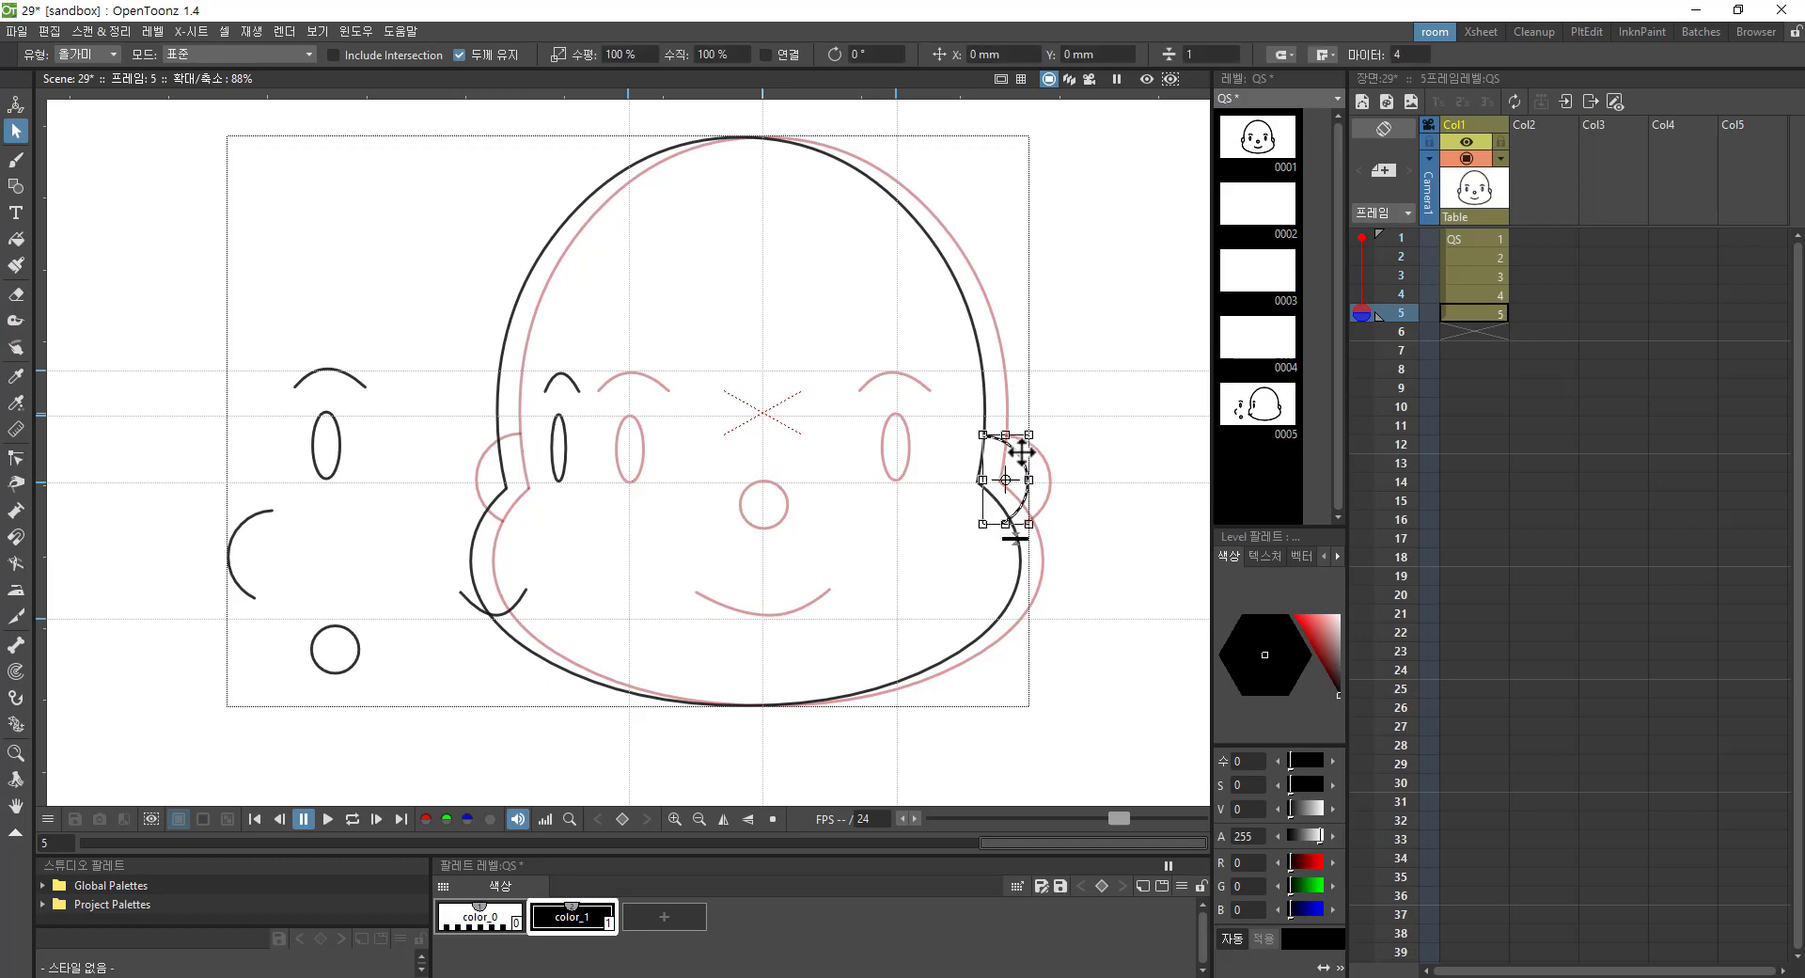
mouse_move(1021, 459)
left_mouse_down()
mouse_move(771, 467)
mouse_move(796, 464)
left_mouse_up()
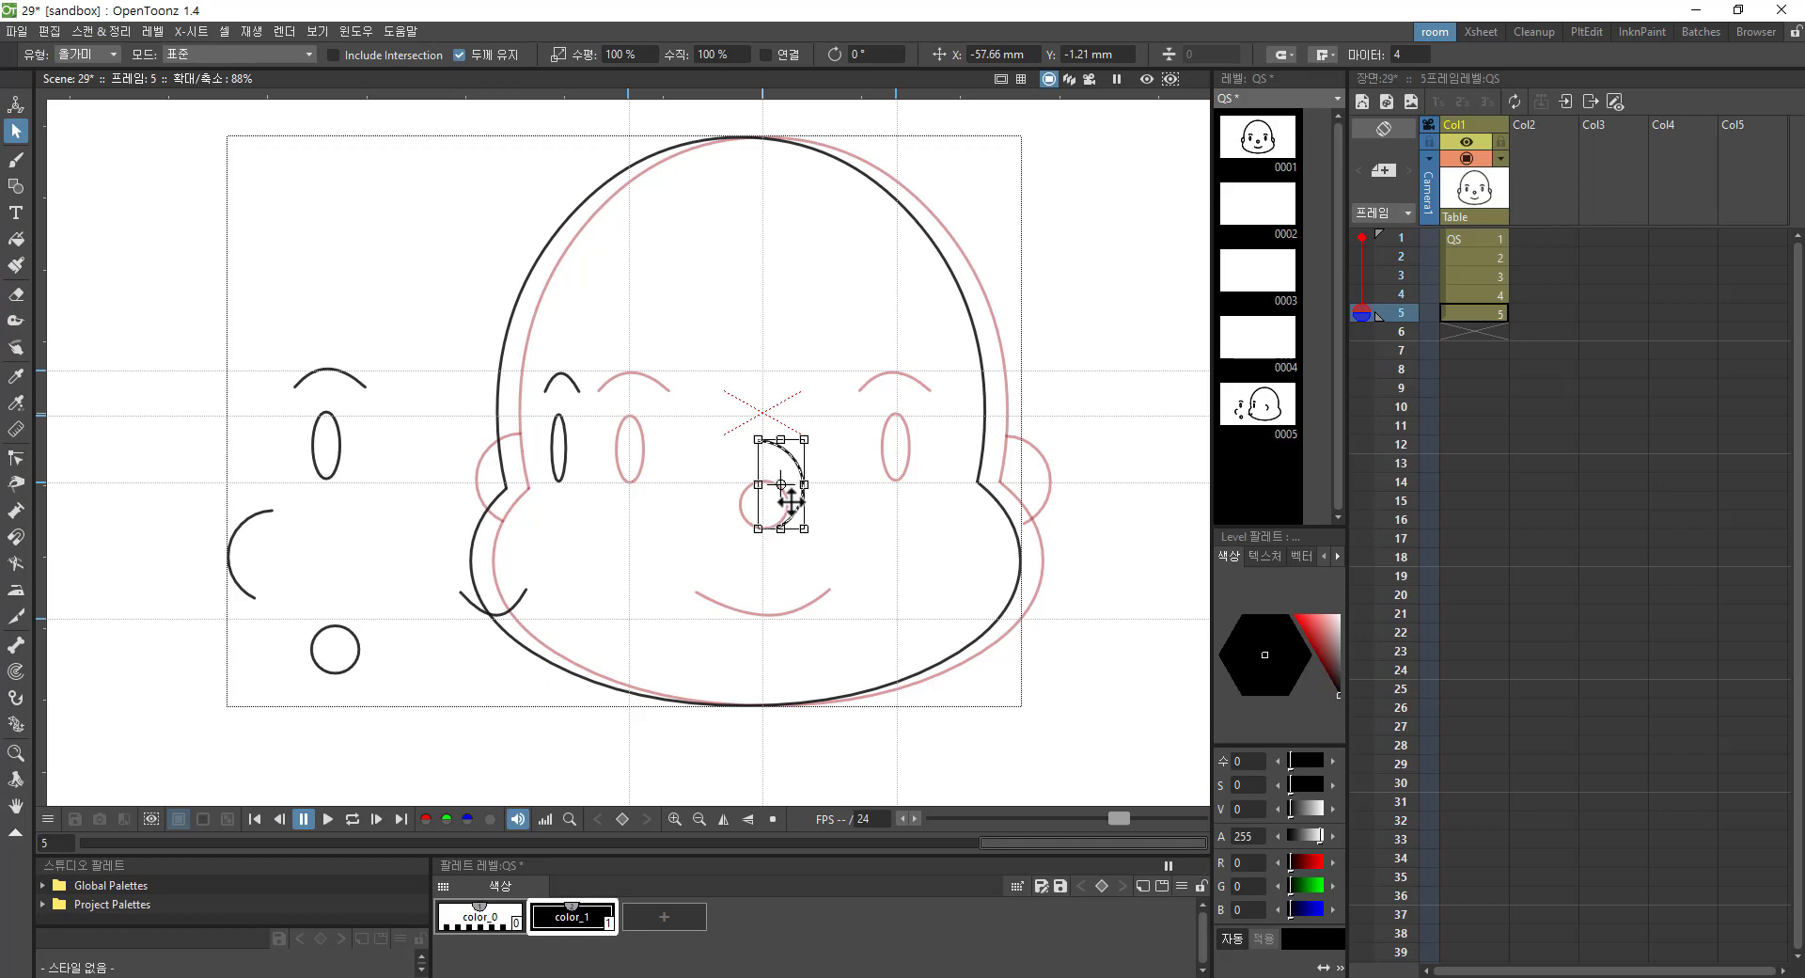
left_click_drag(804, 485, 816, 485)
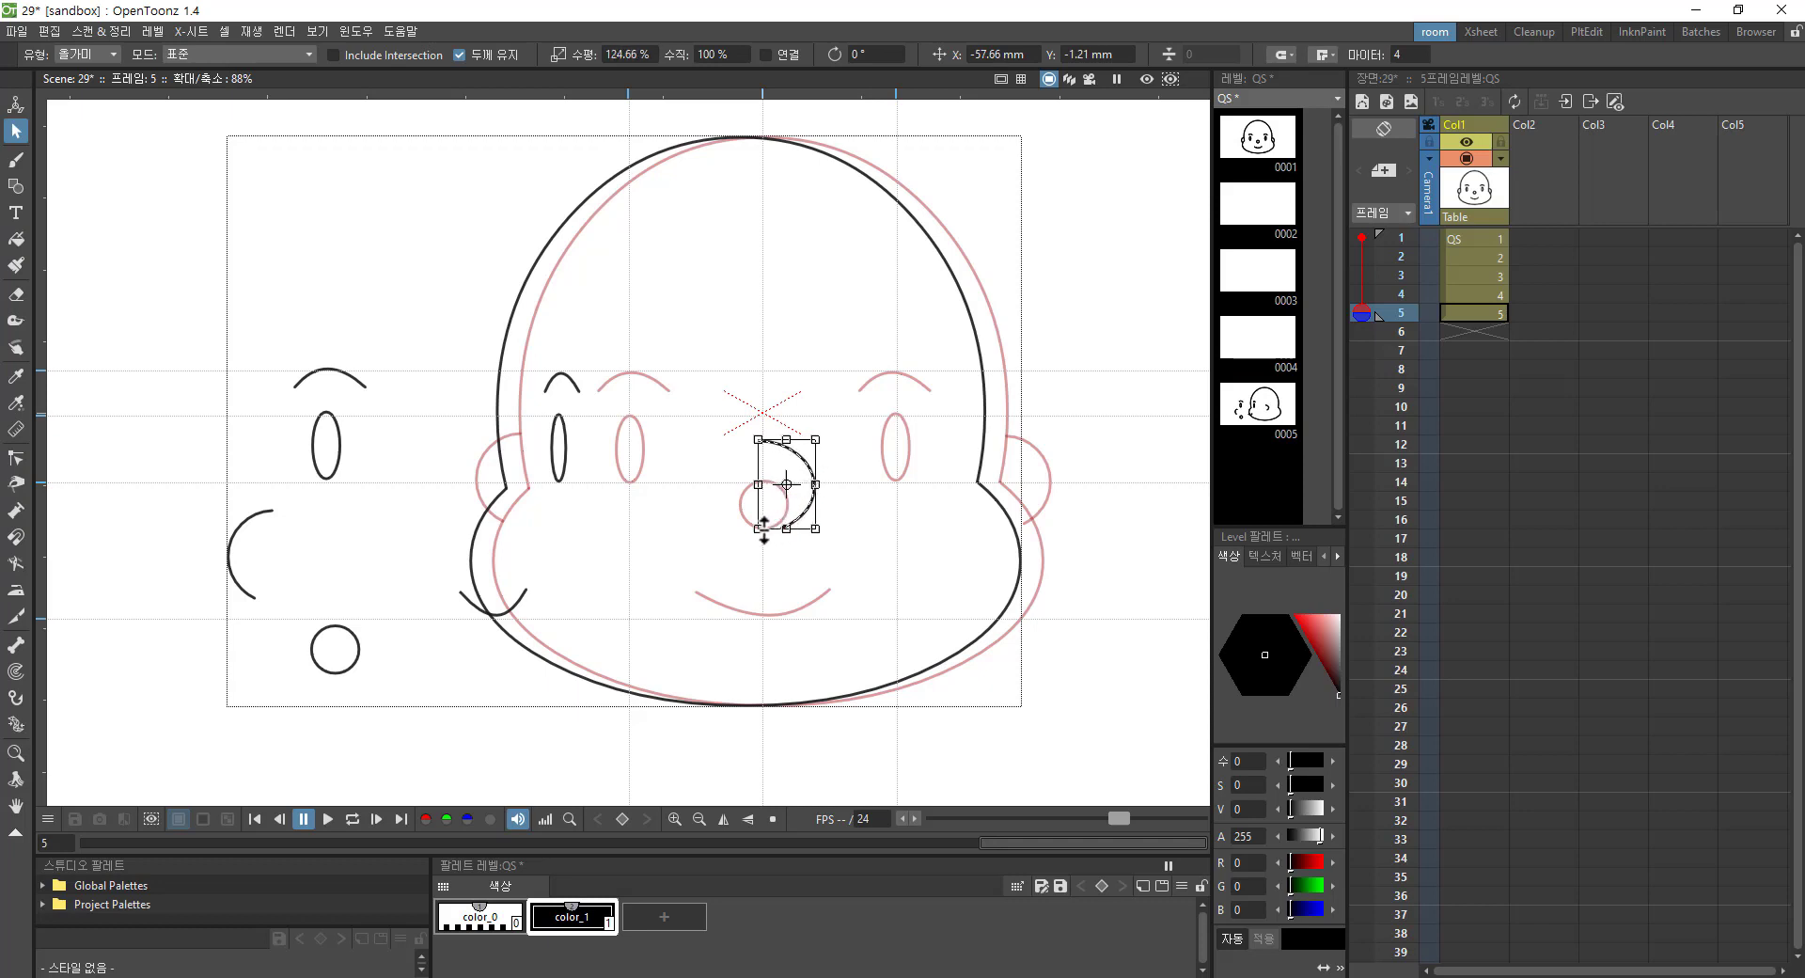
left_click(691, 576)
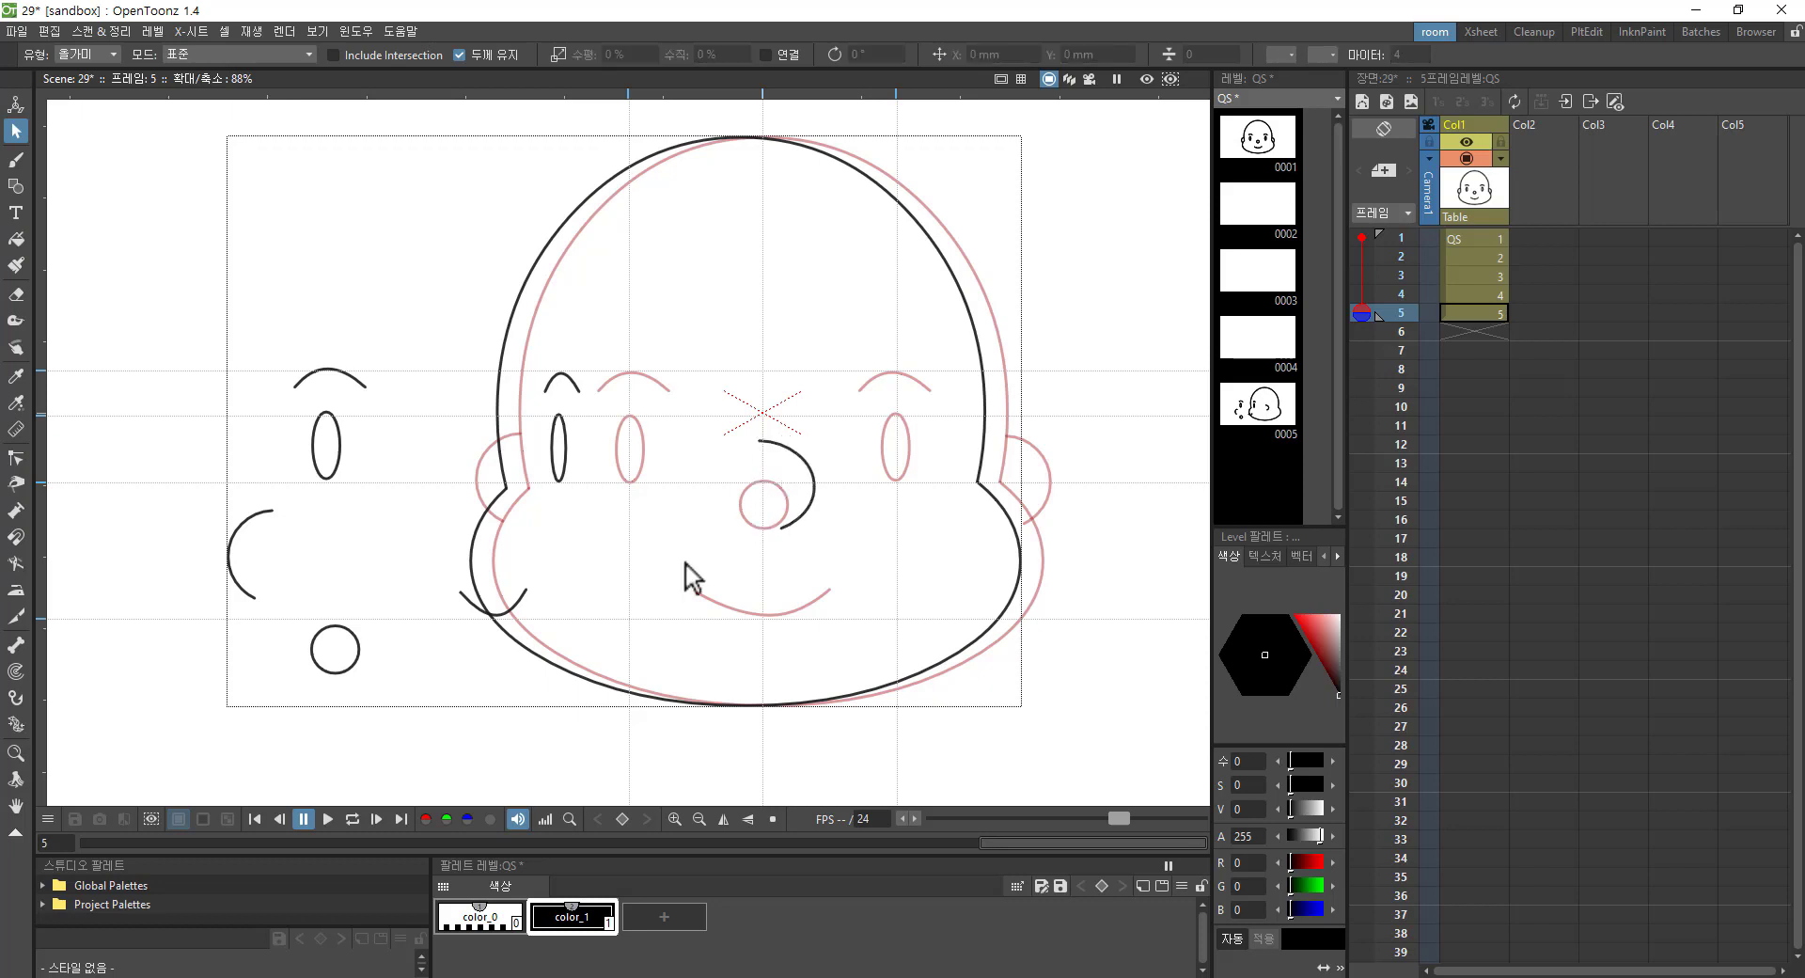
Step: Scale the parked eye ellipse to about 38% width and 93% height and place it just left of the narrow eye
left_click(261, 526)
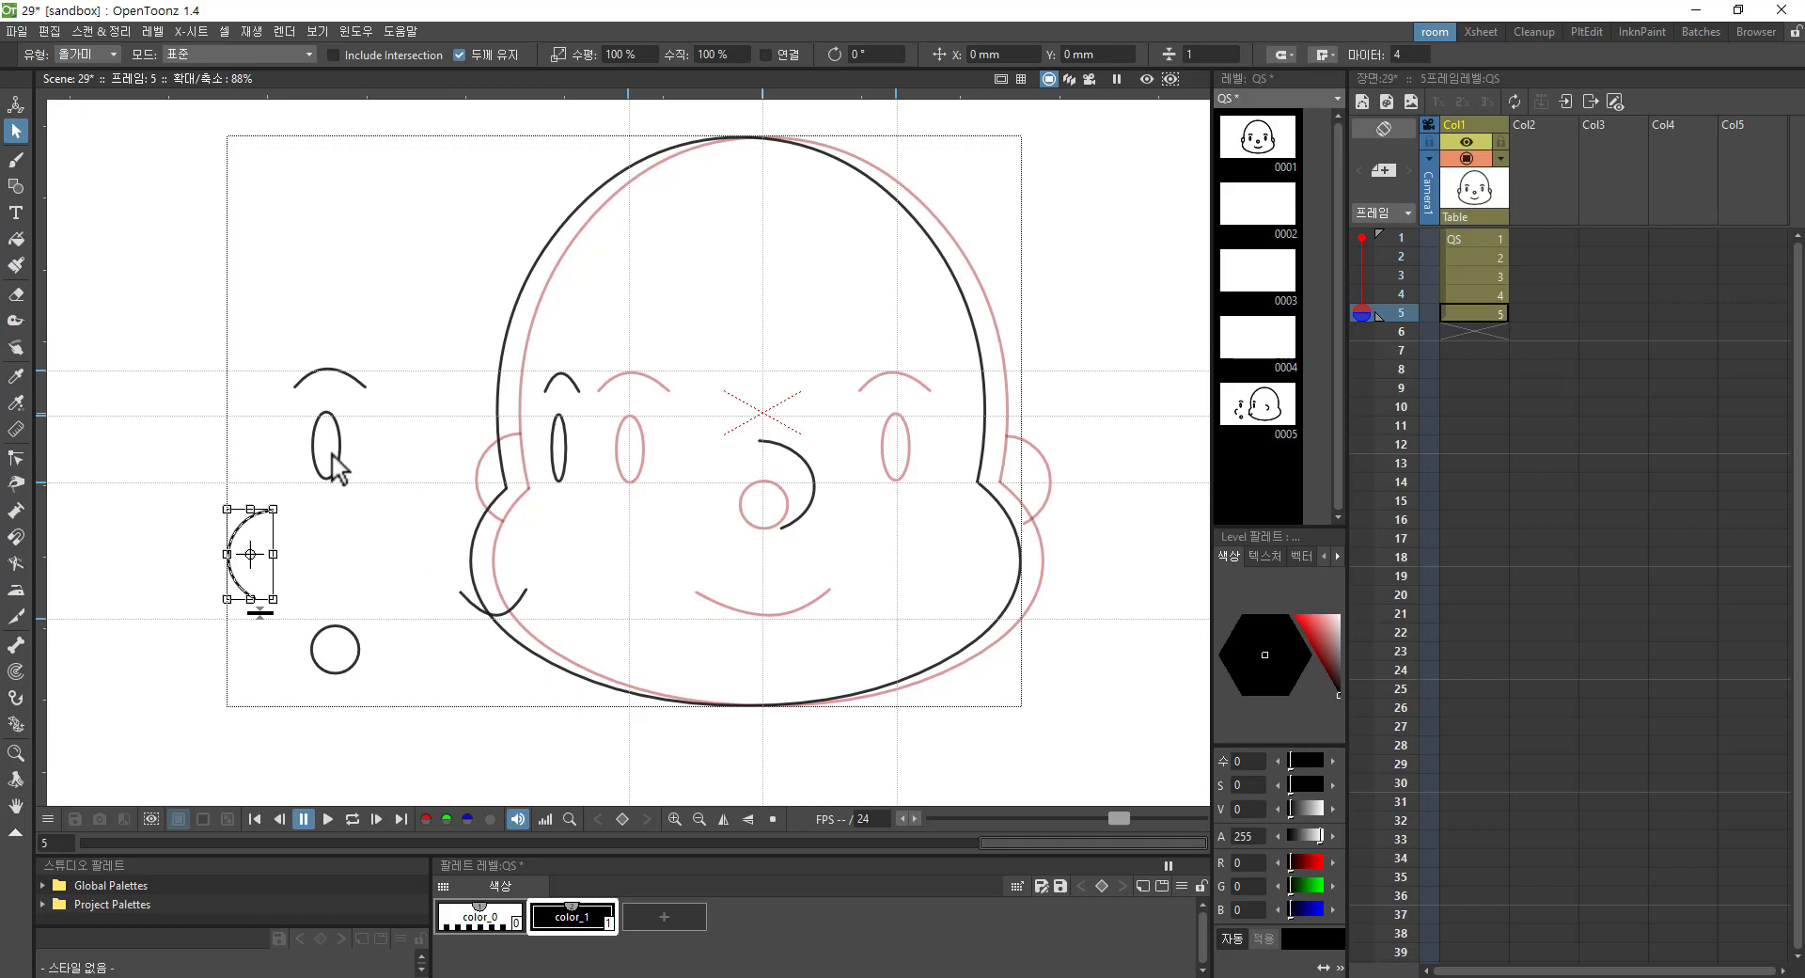
left_click_drag(338, 444, 423, 441)
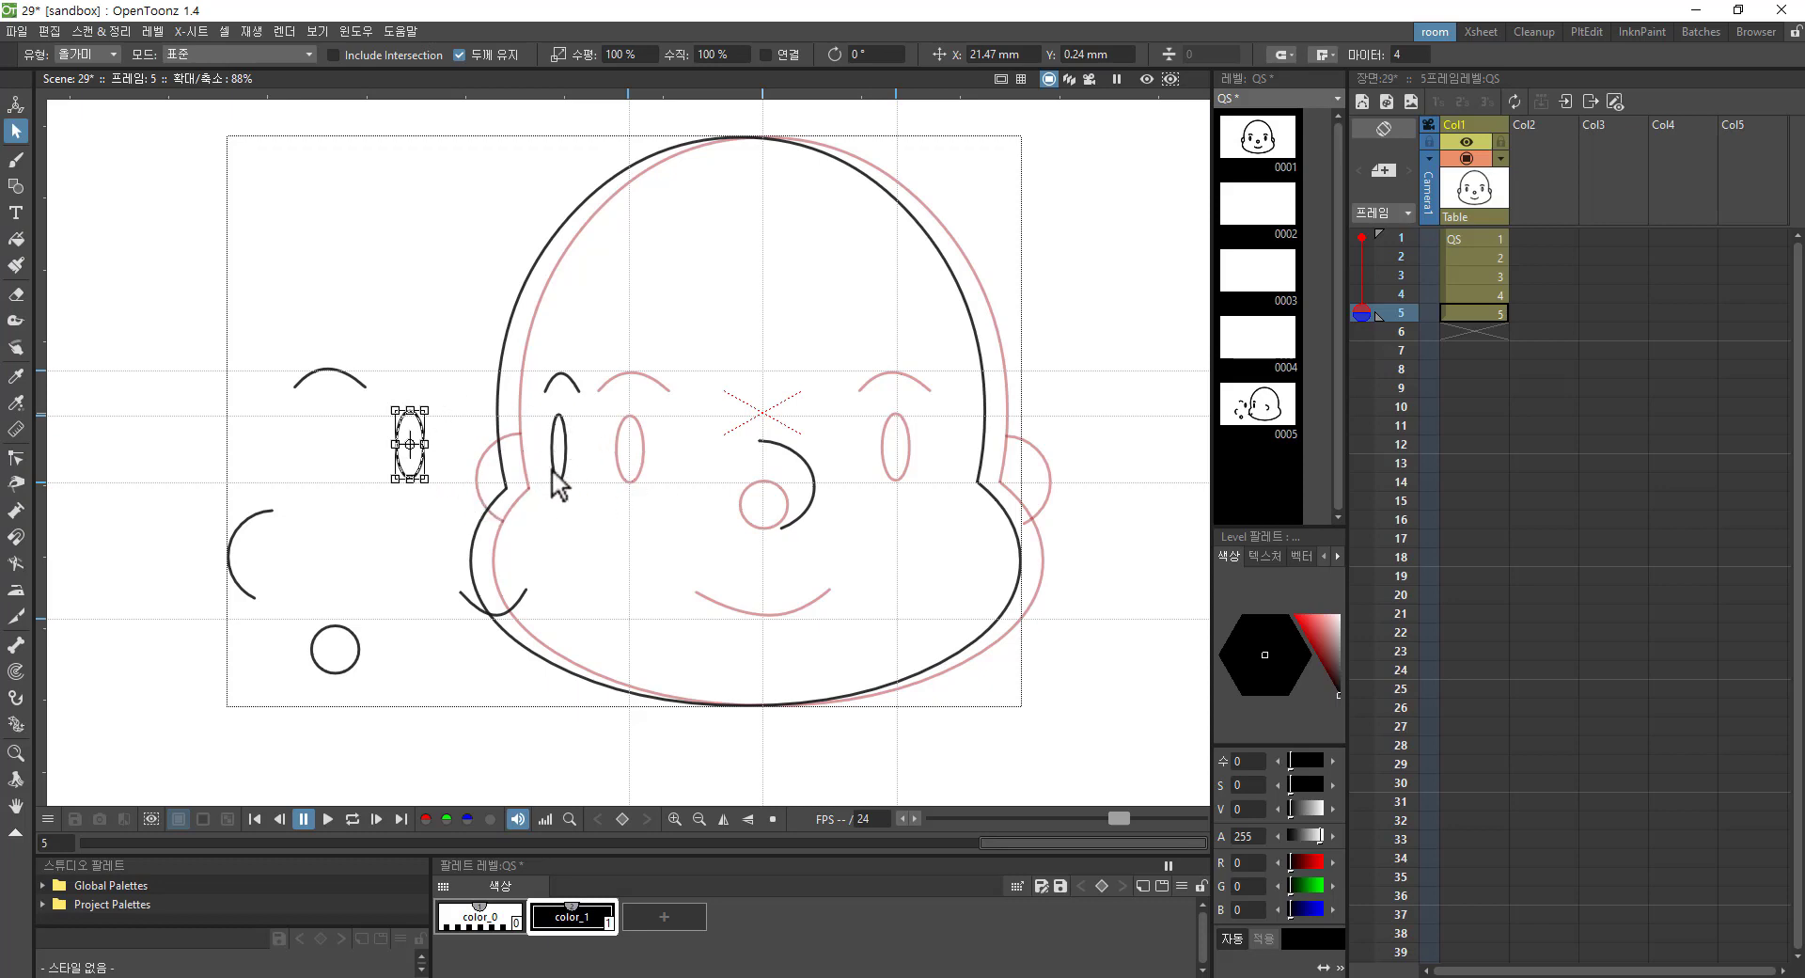
left_click_drag(425, 443, 407, 435)
scroll(421, 438, "up", 2)
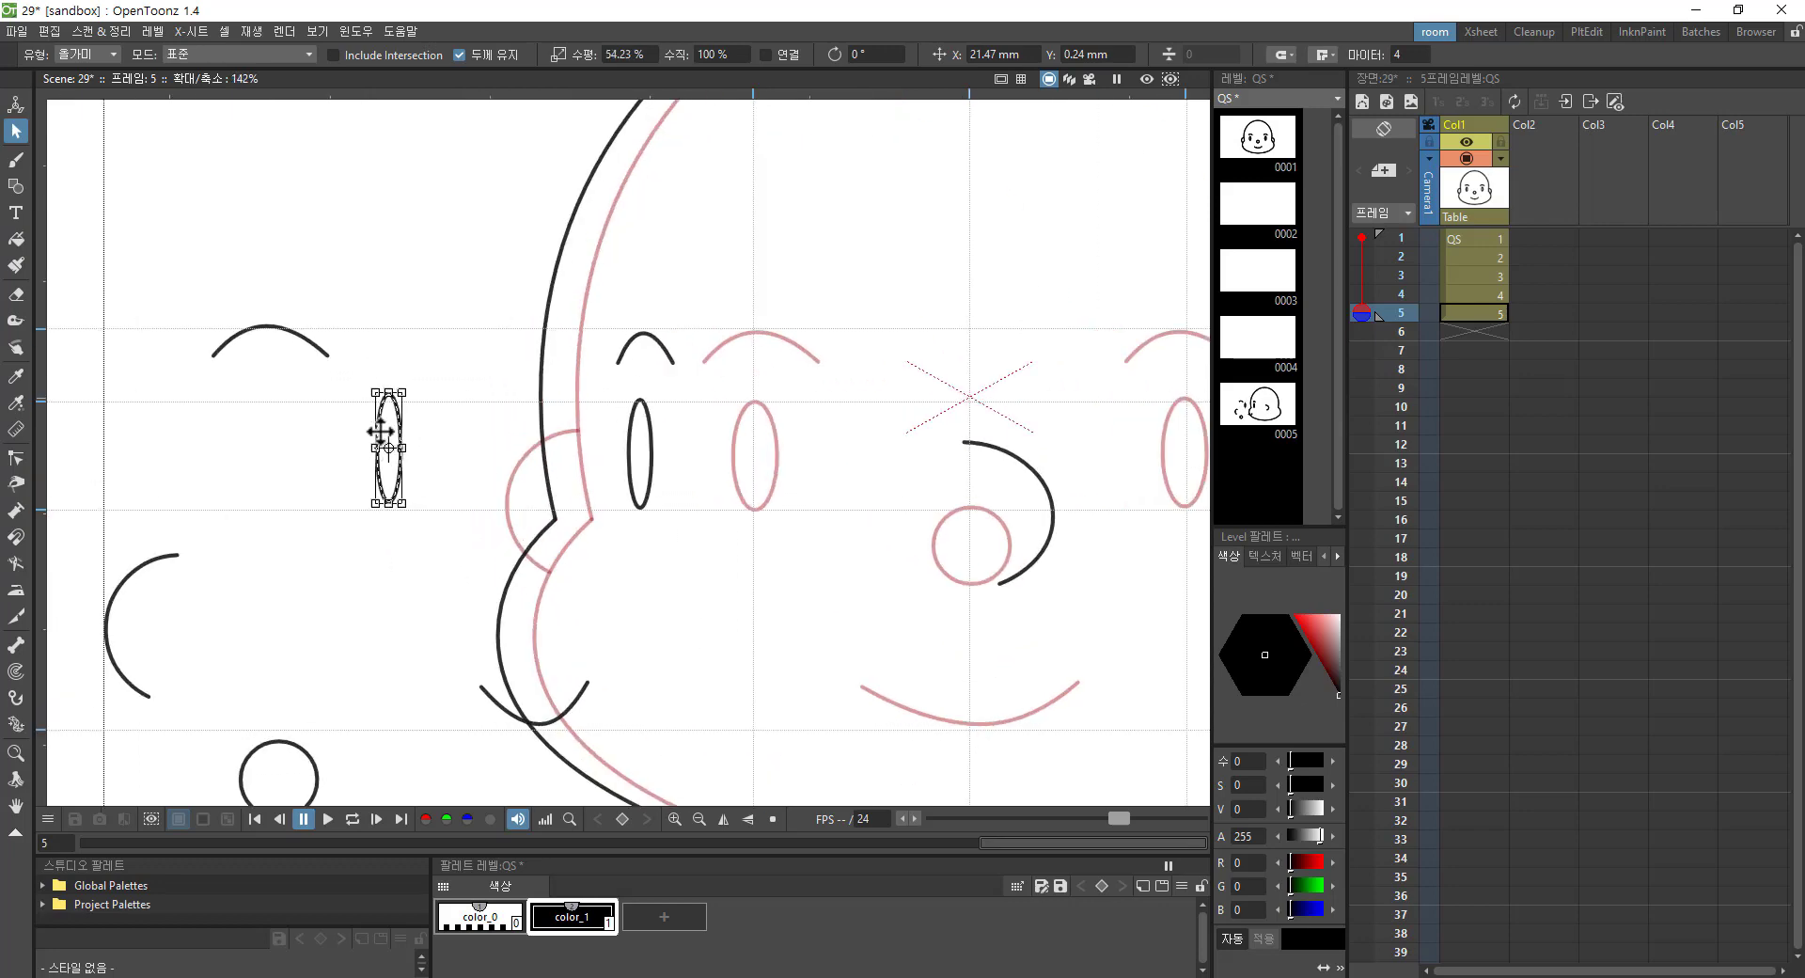
left_click_drag(421, 408, 609, 425)
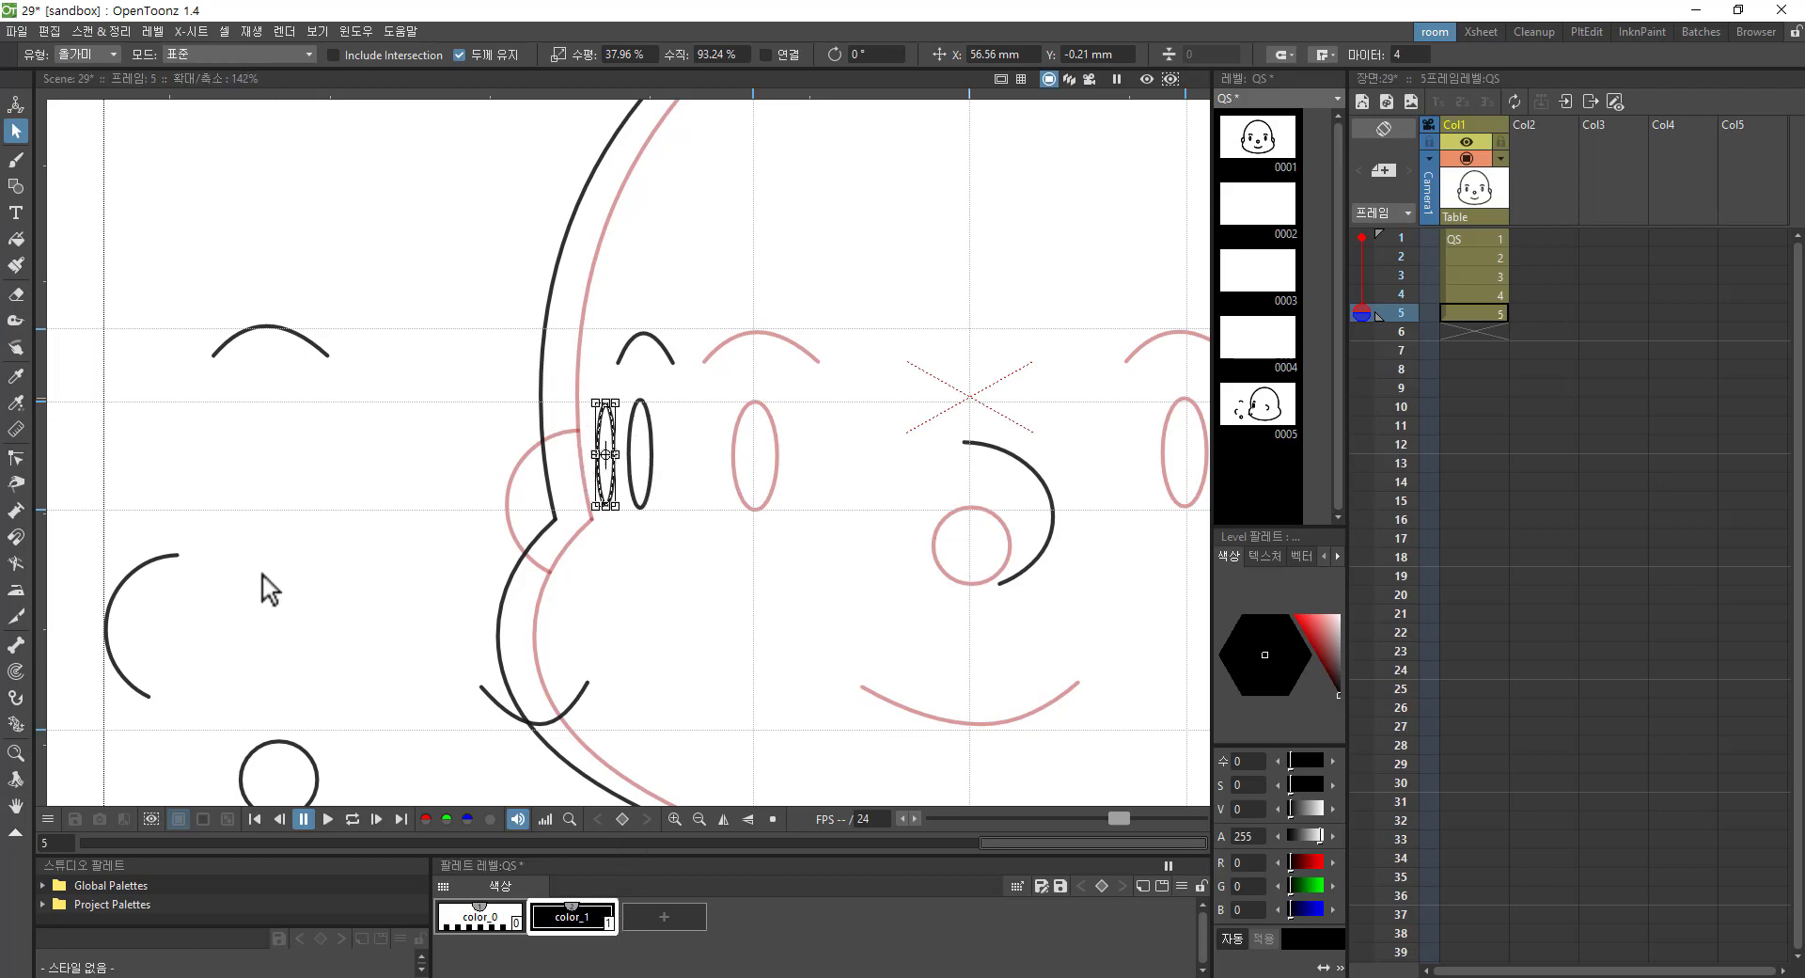
Step: Fill the thin ellipse beside the narrow eye with black color_1
left_click(21, 239)
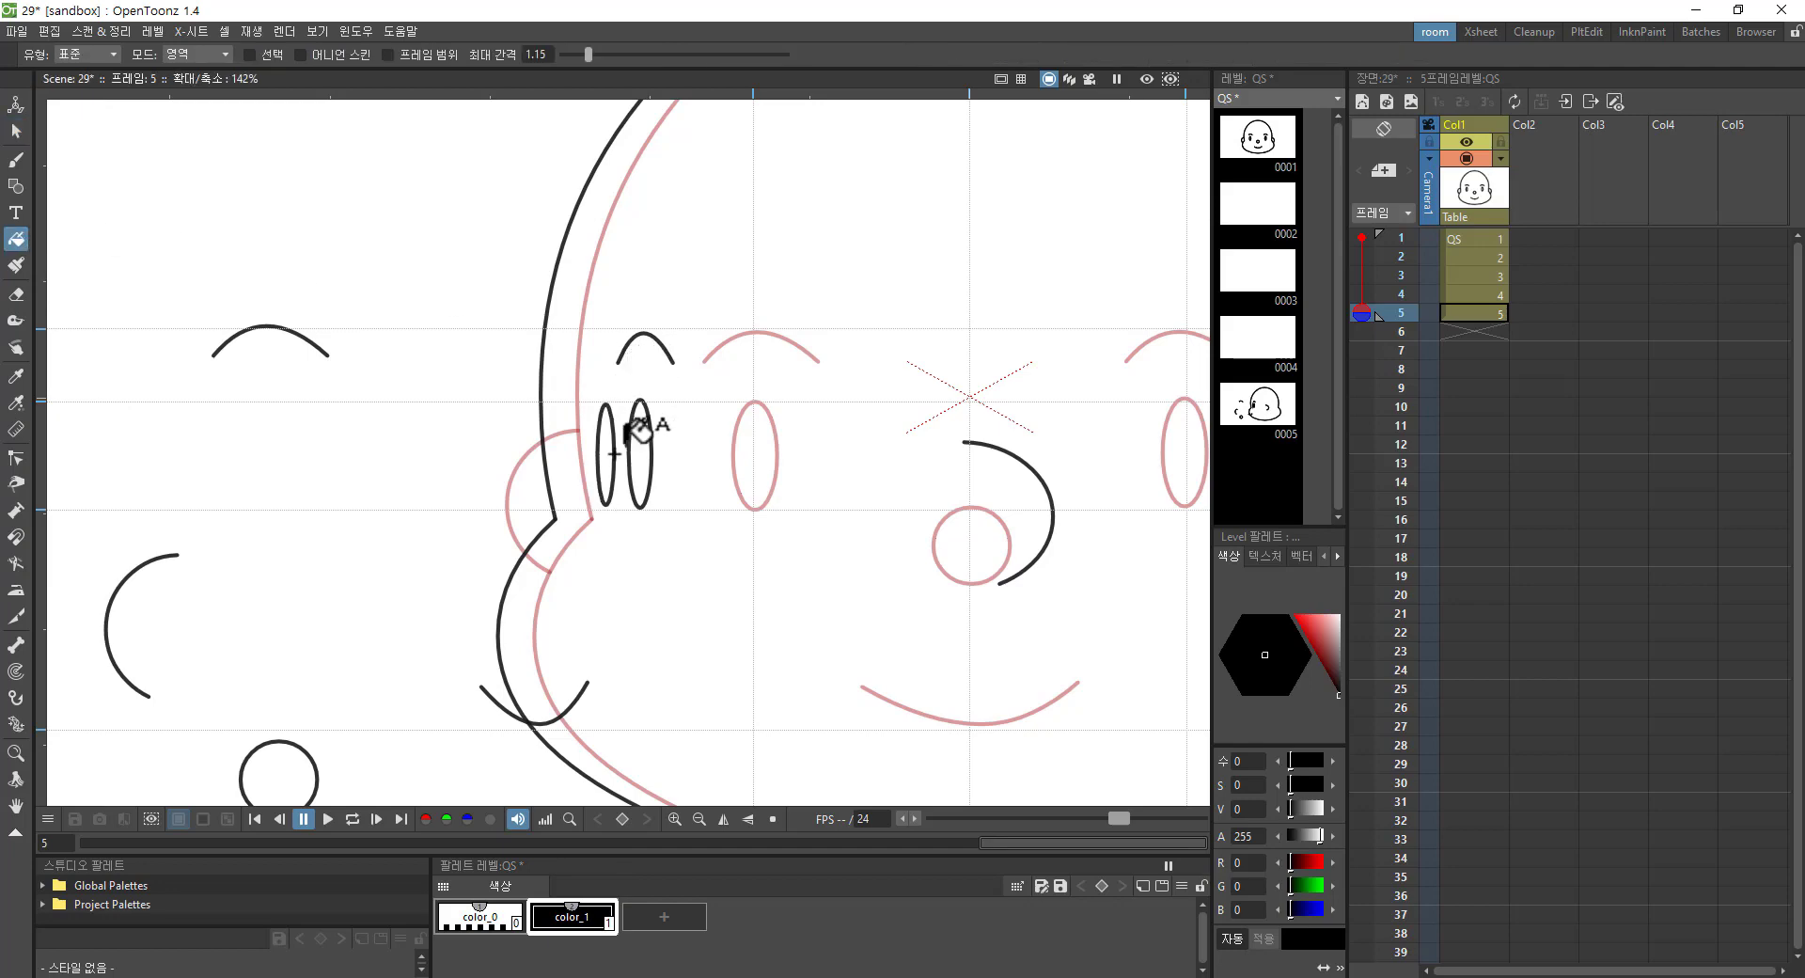
left_click(607, 458)
scroll(638, 554, "down", 2)
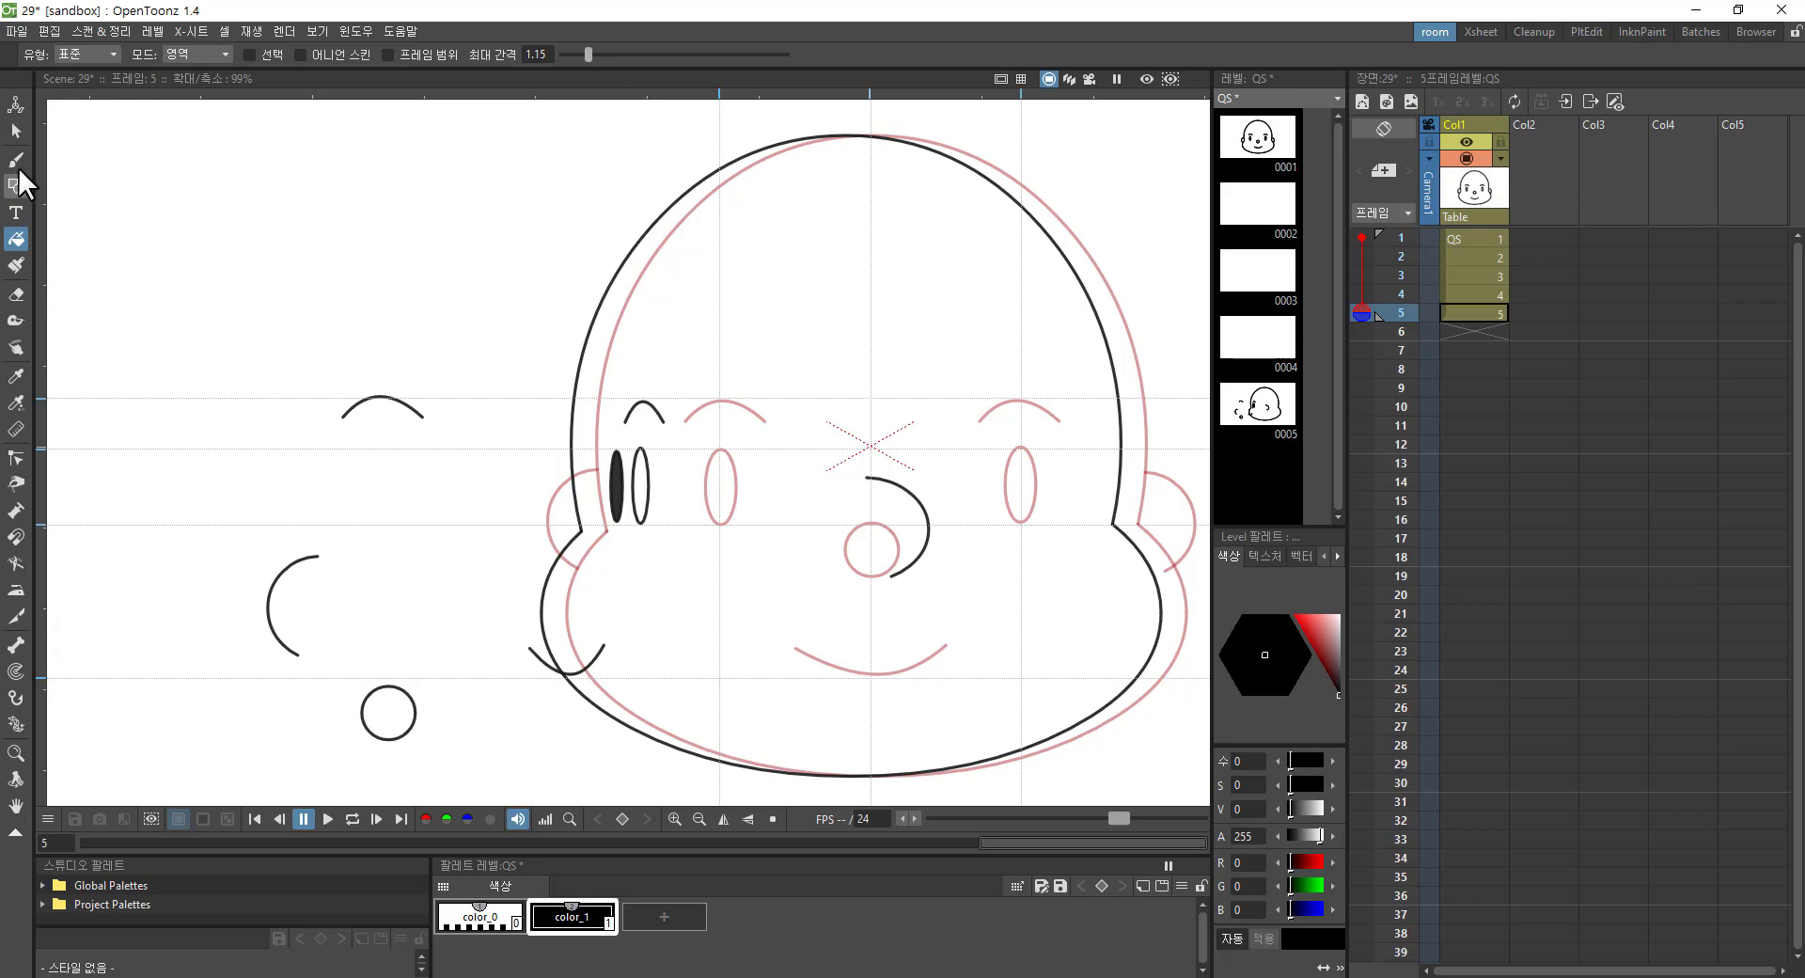
Step: Move the parked nose circle about 39 mm right and 37 mm up, onto the notch at the head's left edge
left_click(16, 131)
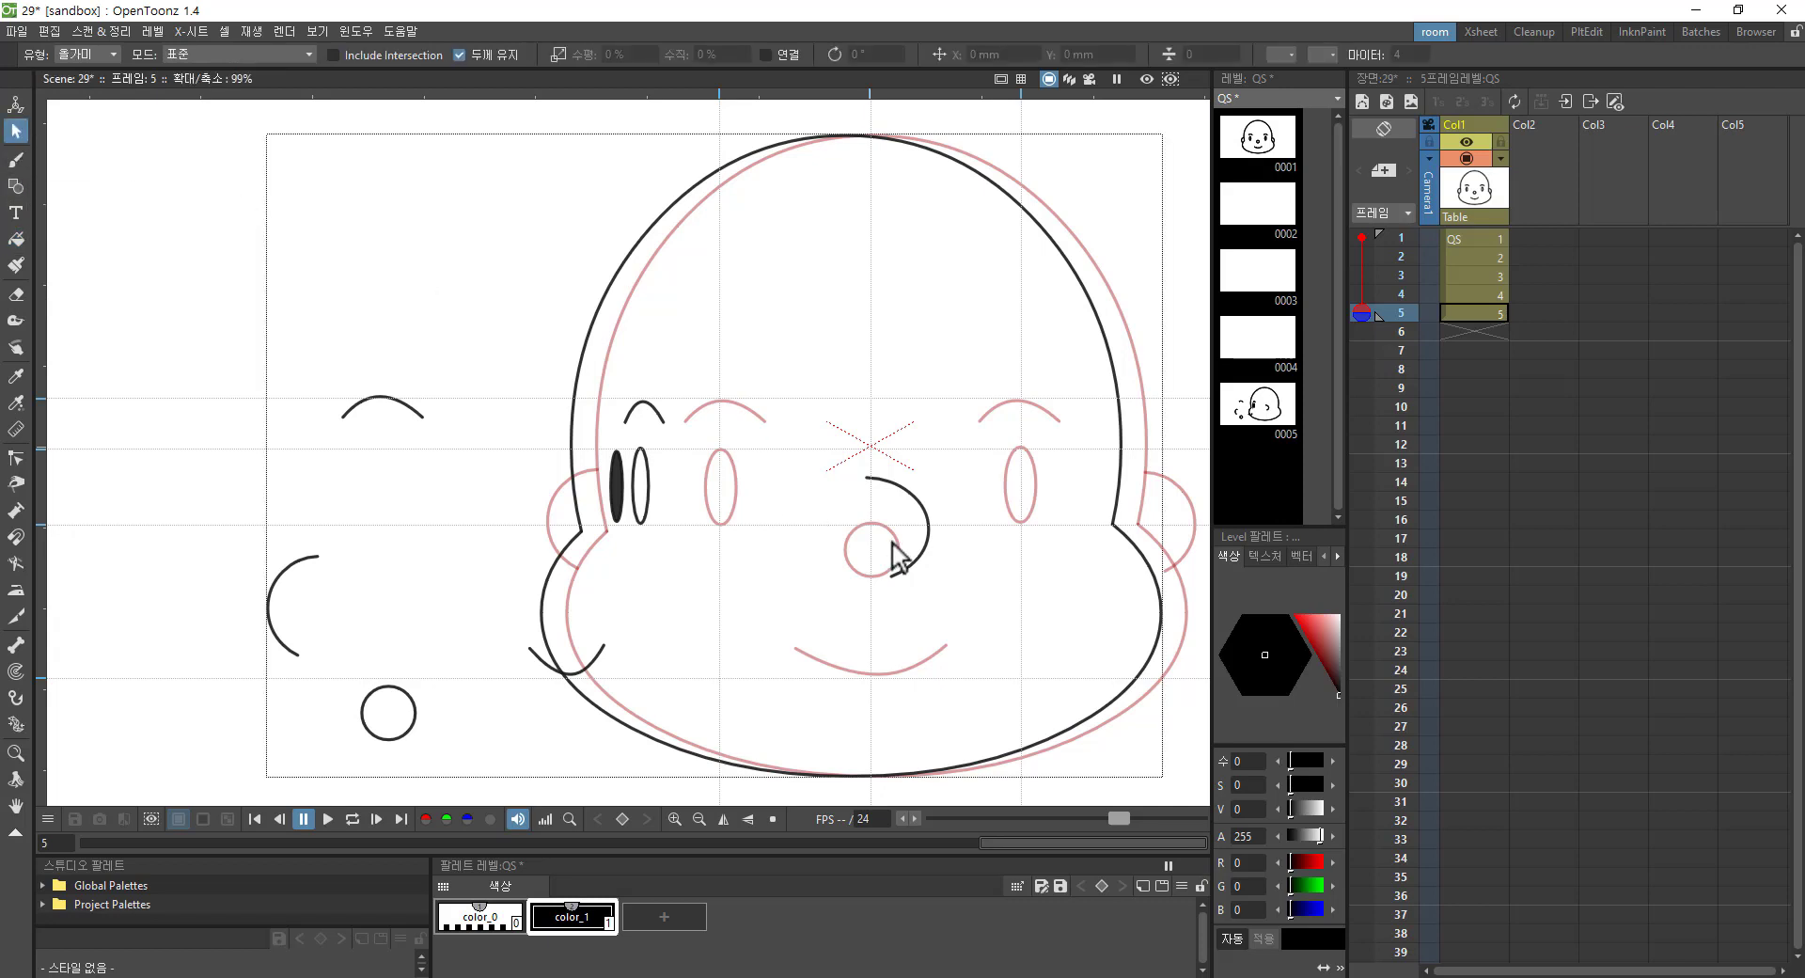
left_click(408, 694)
mouse_move(408, 694)
left_mouse_down()
mouse_move(574, 542)
mouse_move(754, 555)
mouse_move(884, 536)
mouse_move(573, 535)
left_mouse_up()
left_click(461, 662)
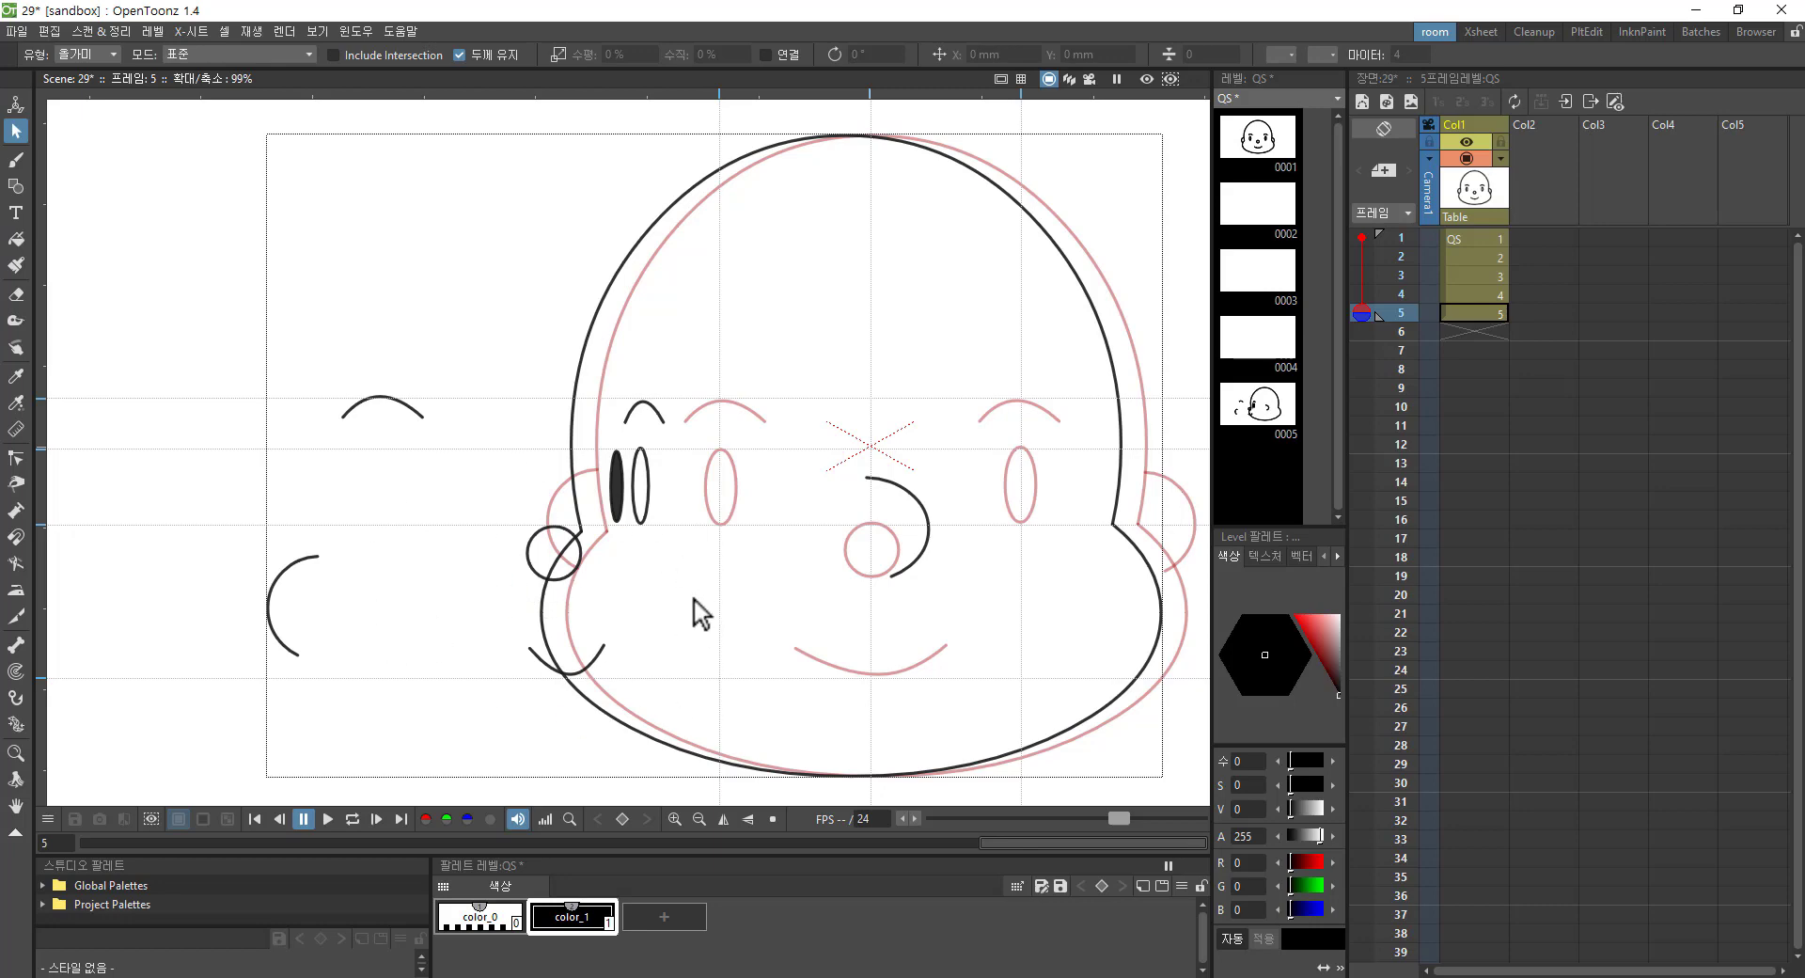
left_click_drag(701, 614, 603, 593)
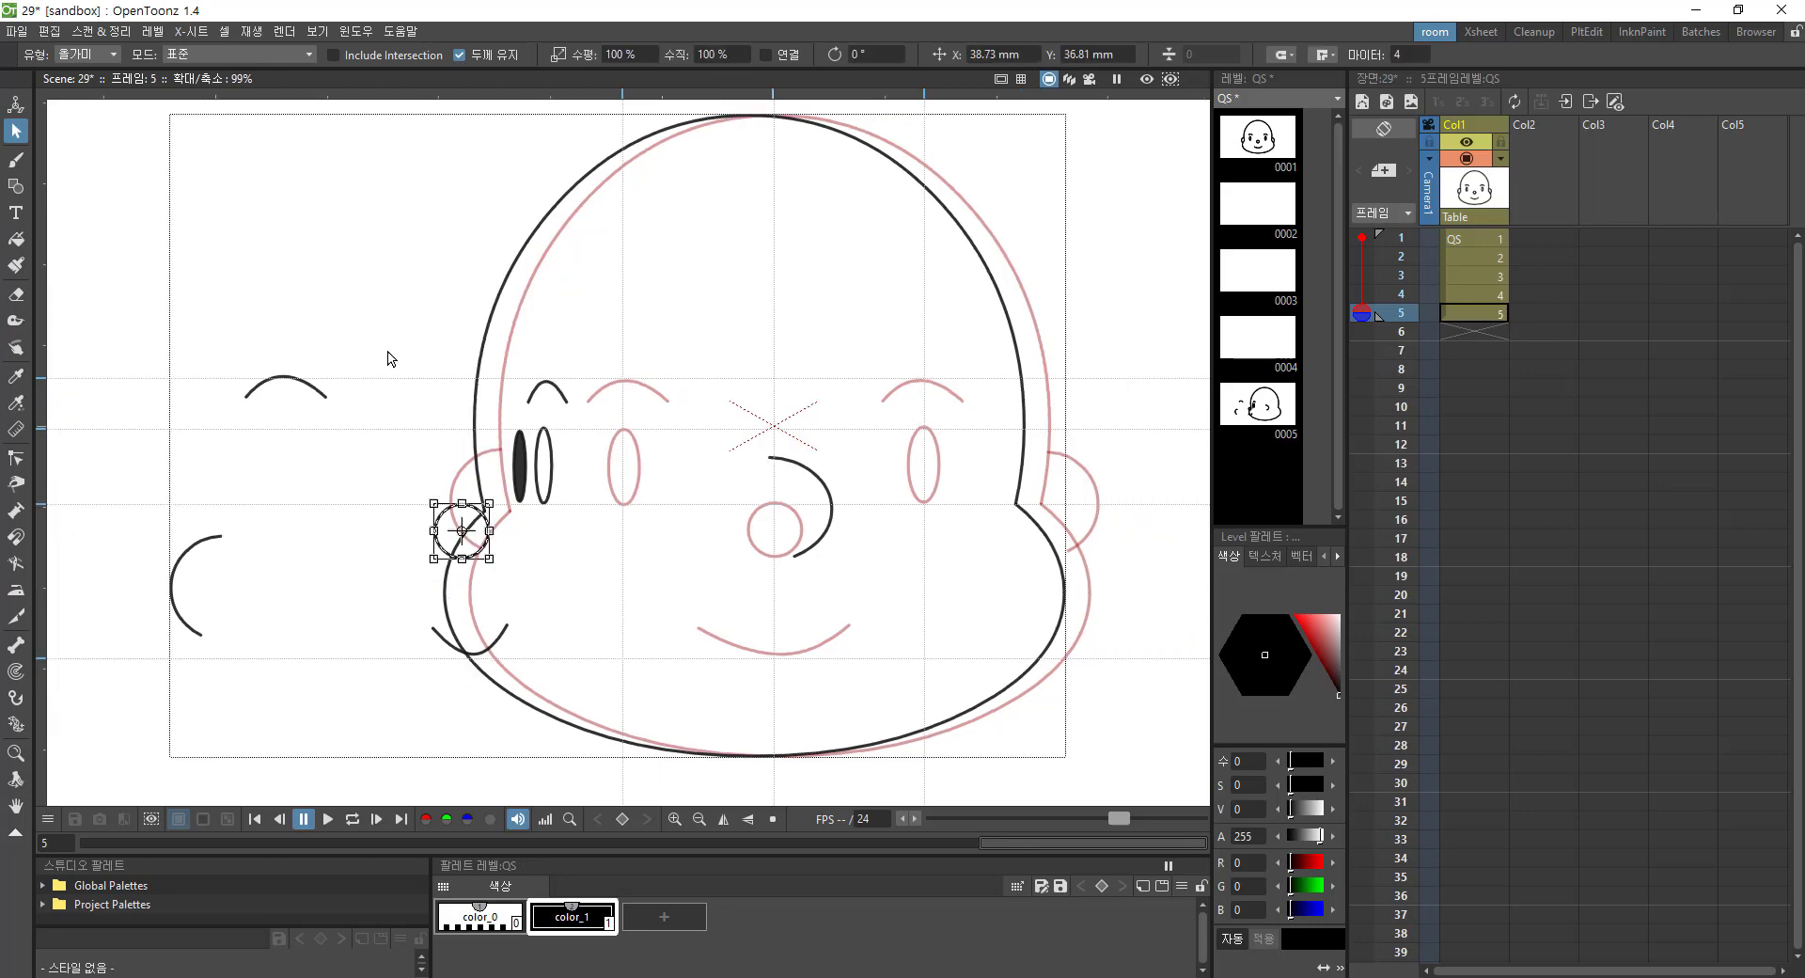
Step: Move the remaining parked eyebrow about 59 mm right, just left of the narrow eyebrow, and scale its width to about 25%
left_click(321, 402)
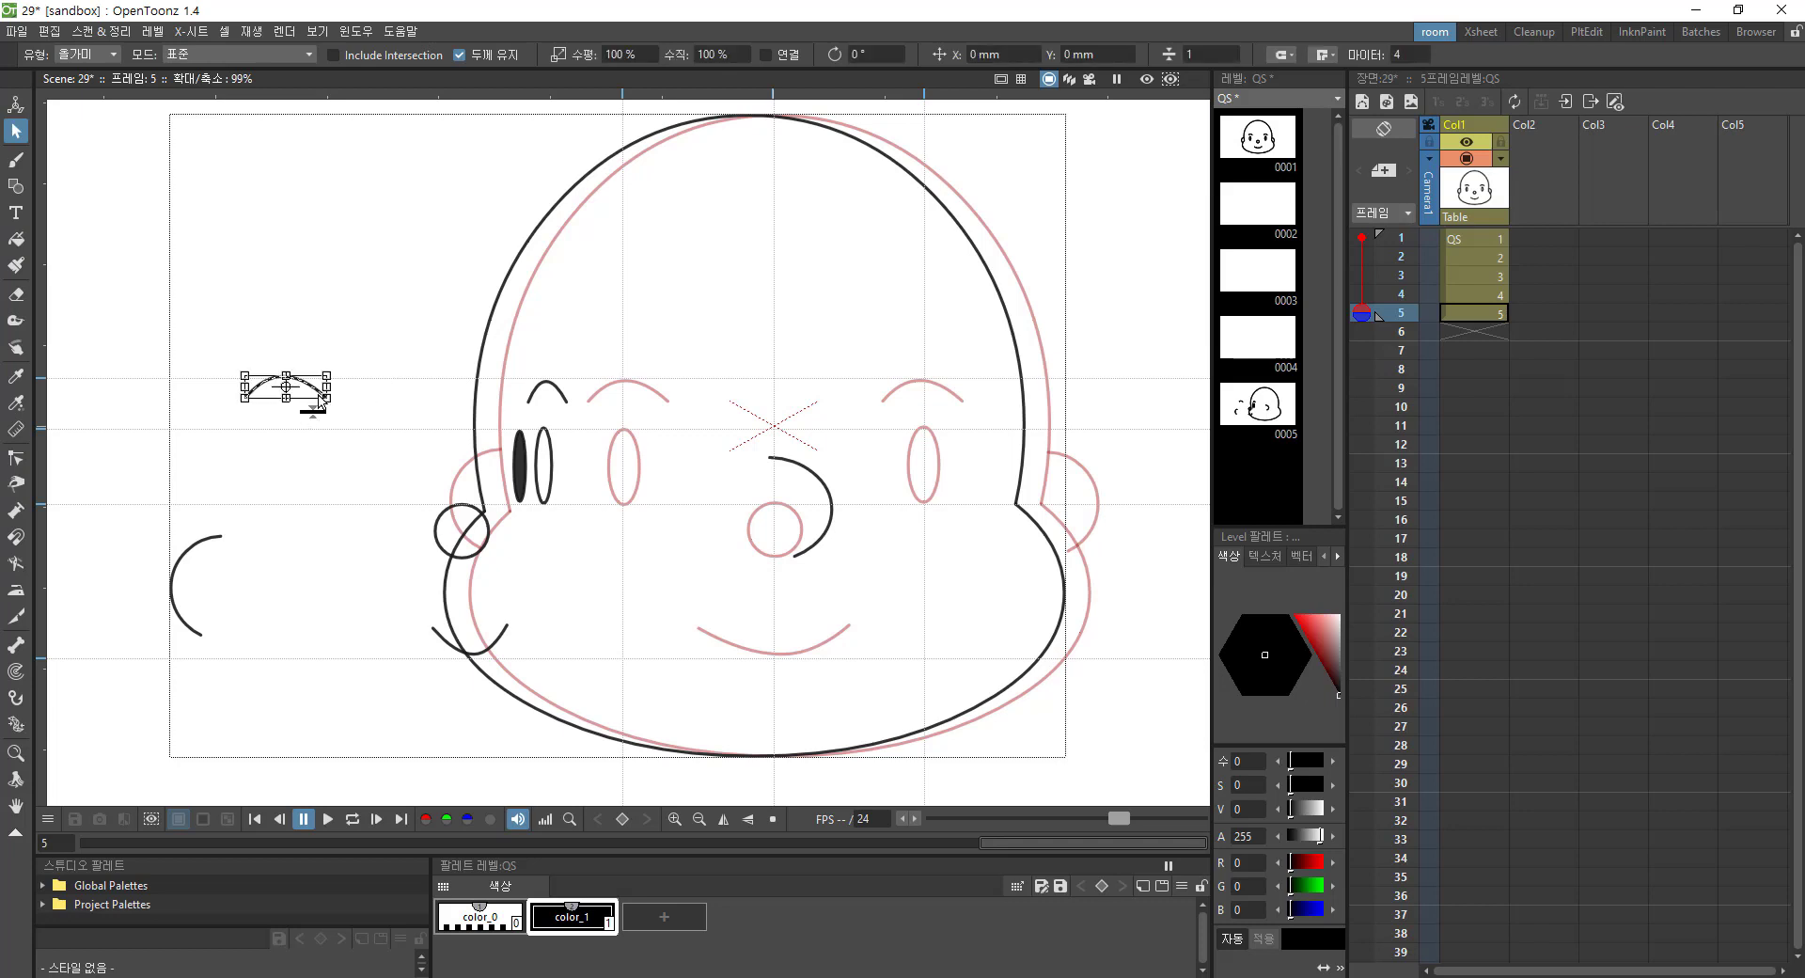
left_click_drag(328, 385, 519, 396)
scroll(519, 413, "up", 3)
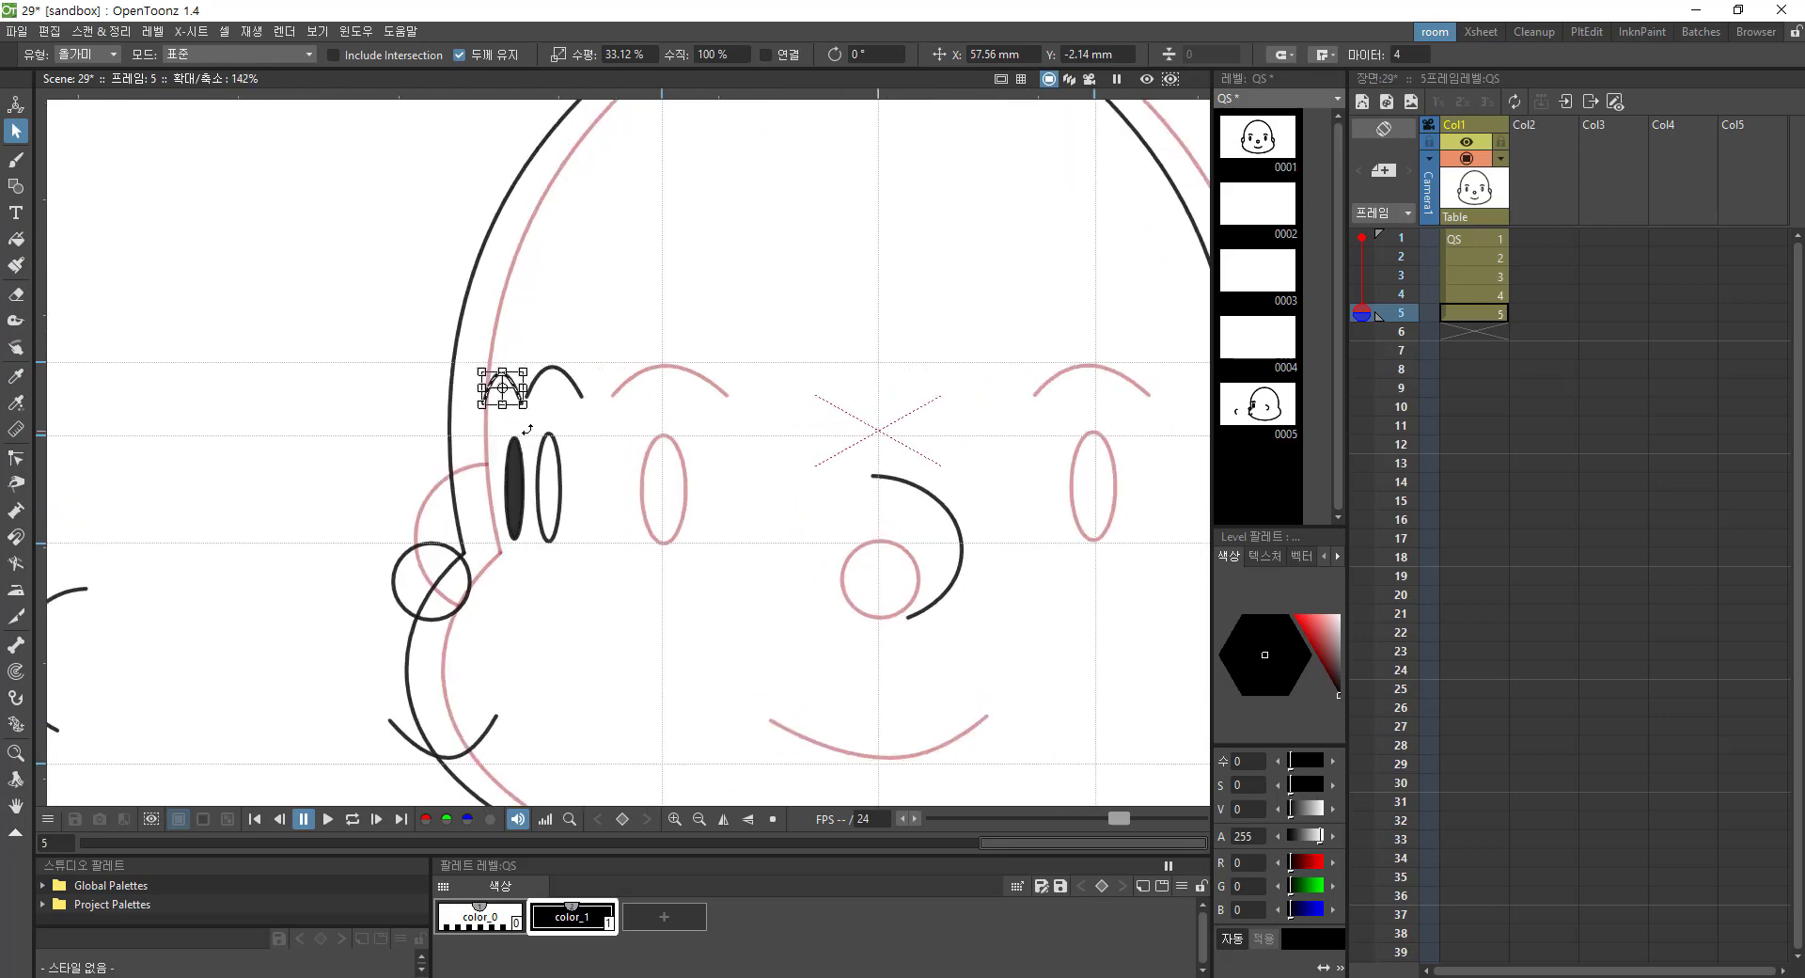
left_click_drag(520, 376, 511, 360)
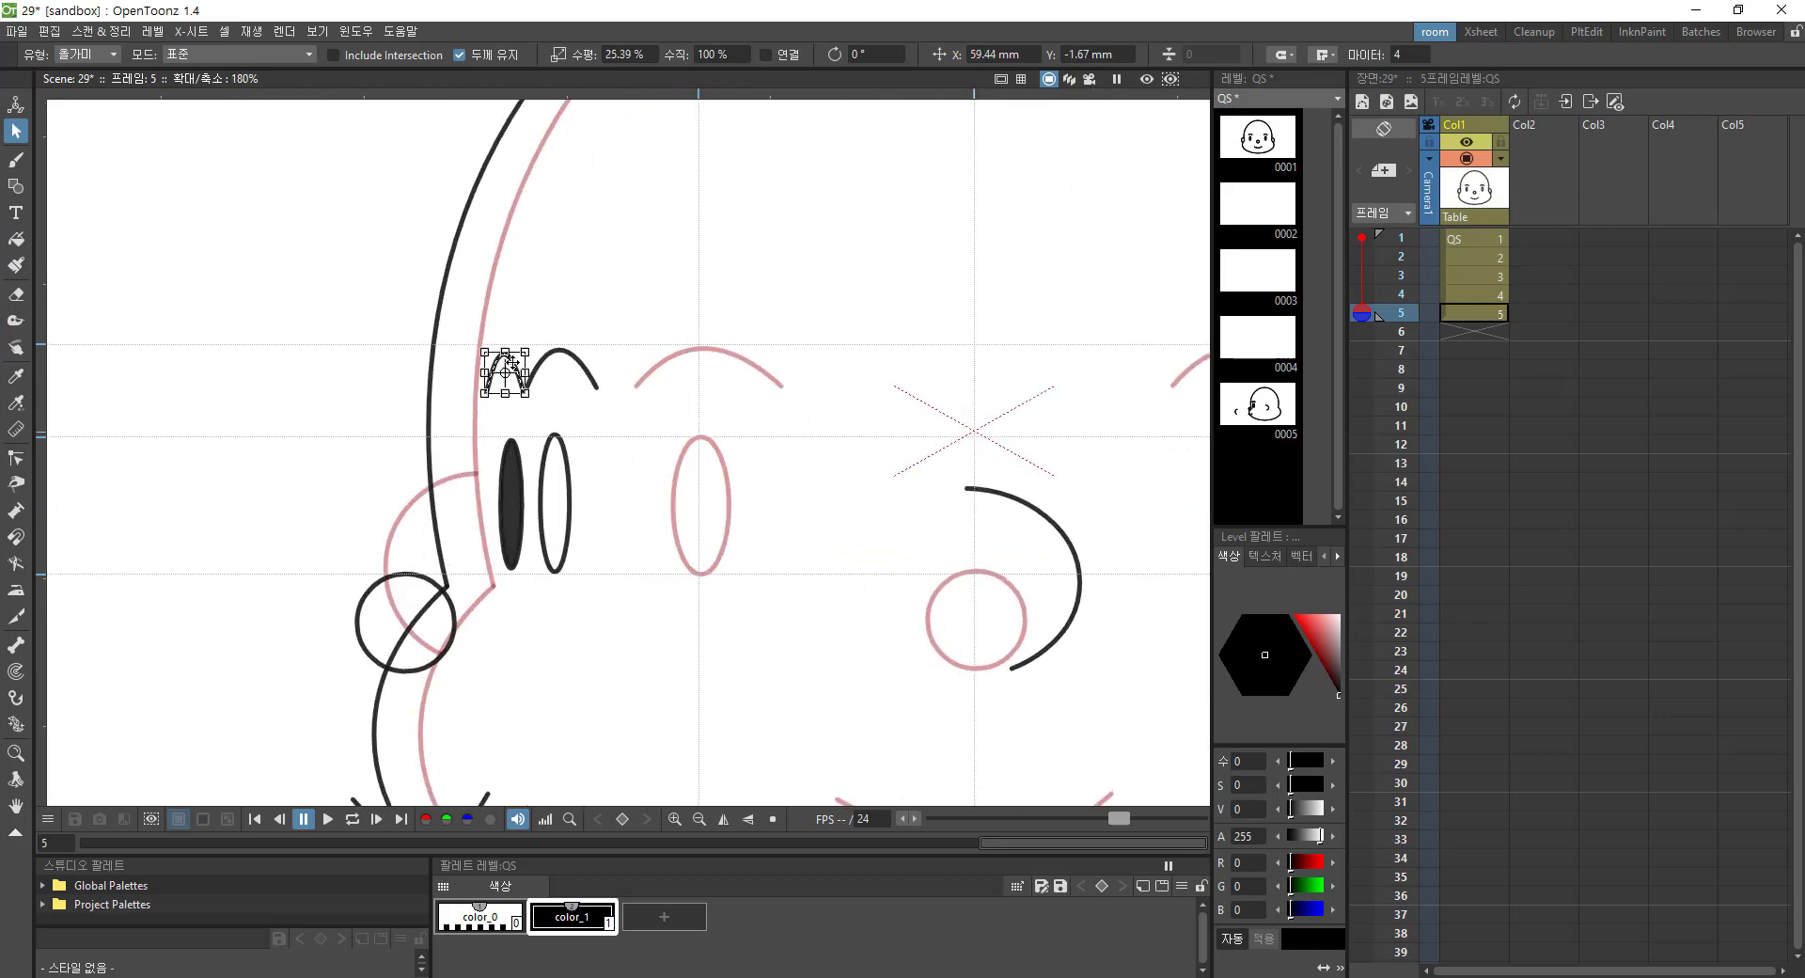
left_click(503, 423)
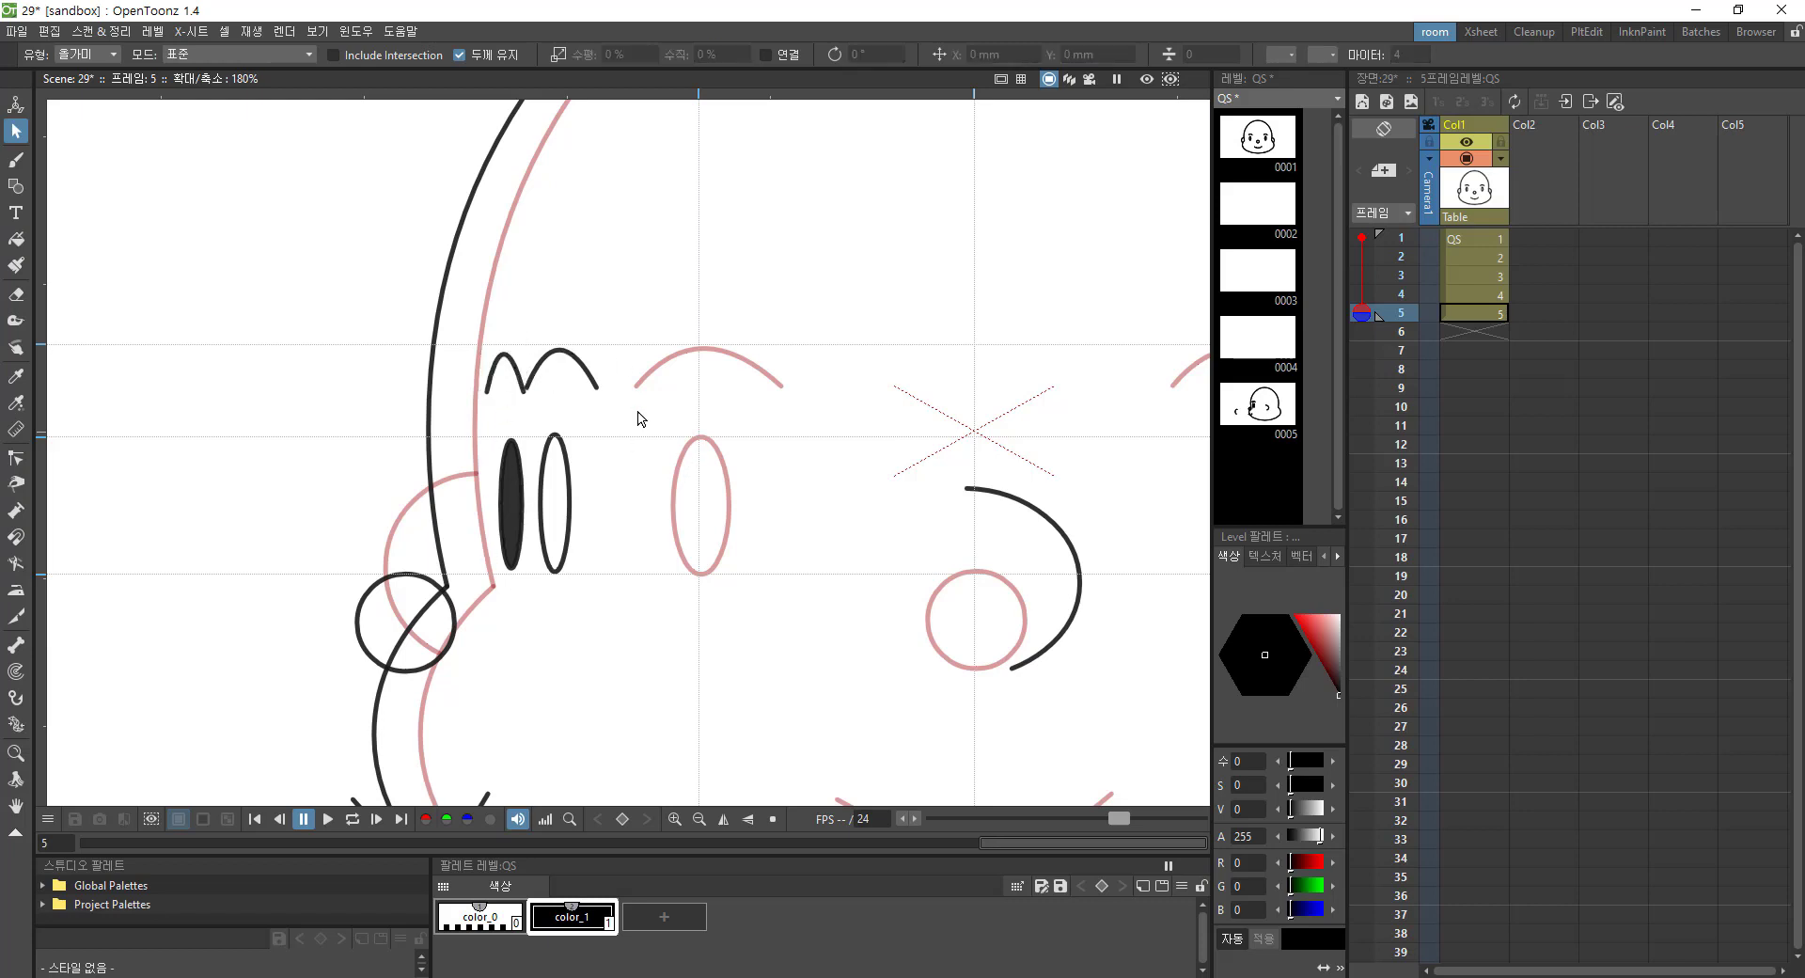
scroll(637, 419, "down", 5)
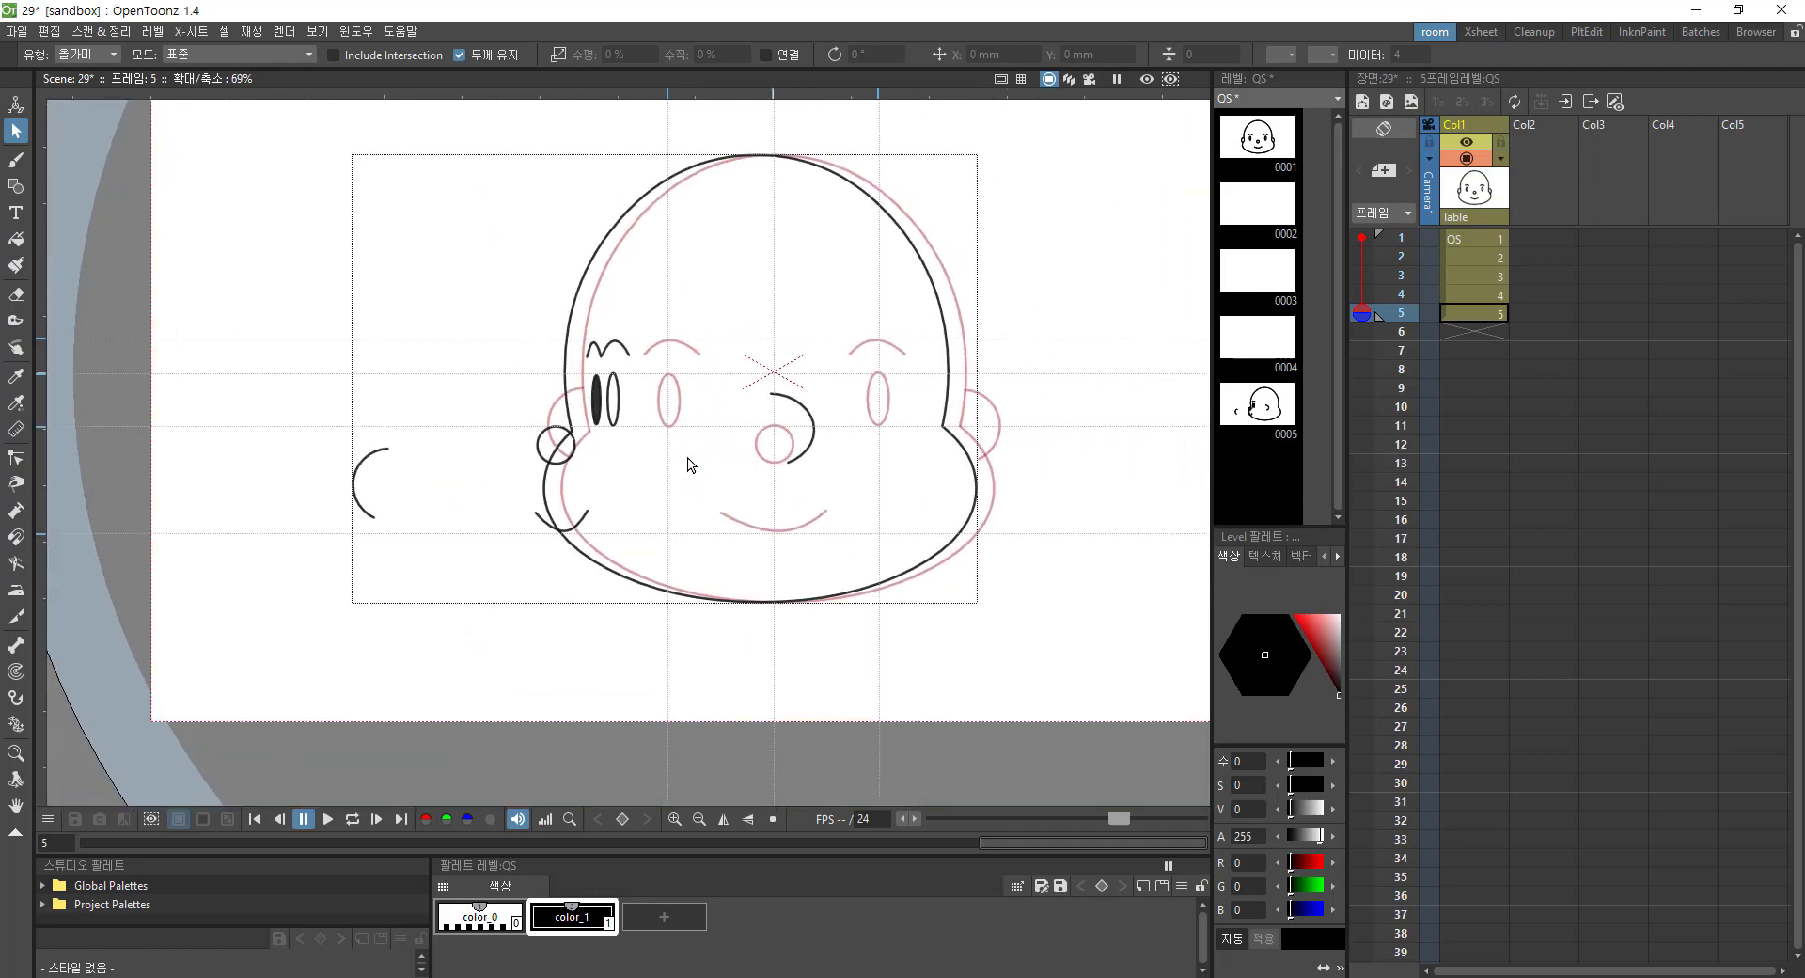
scroll(686, 434, "up", 1)
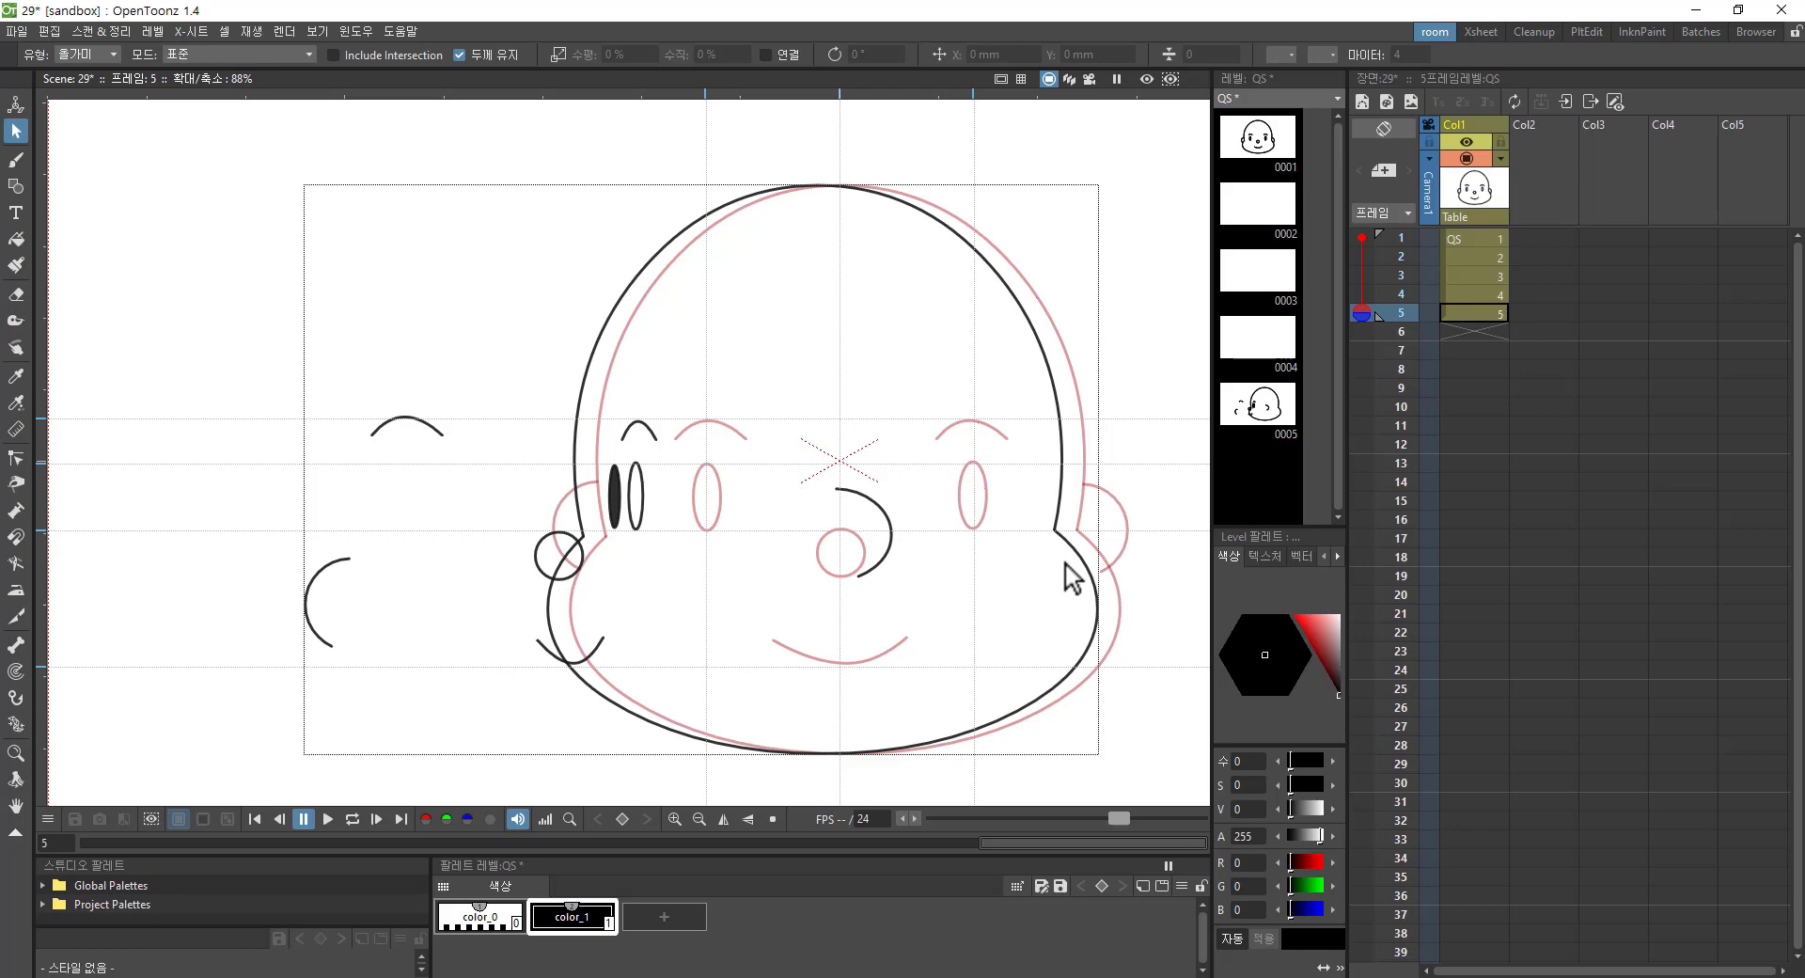
scroll(945, 566, "down", 1)
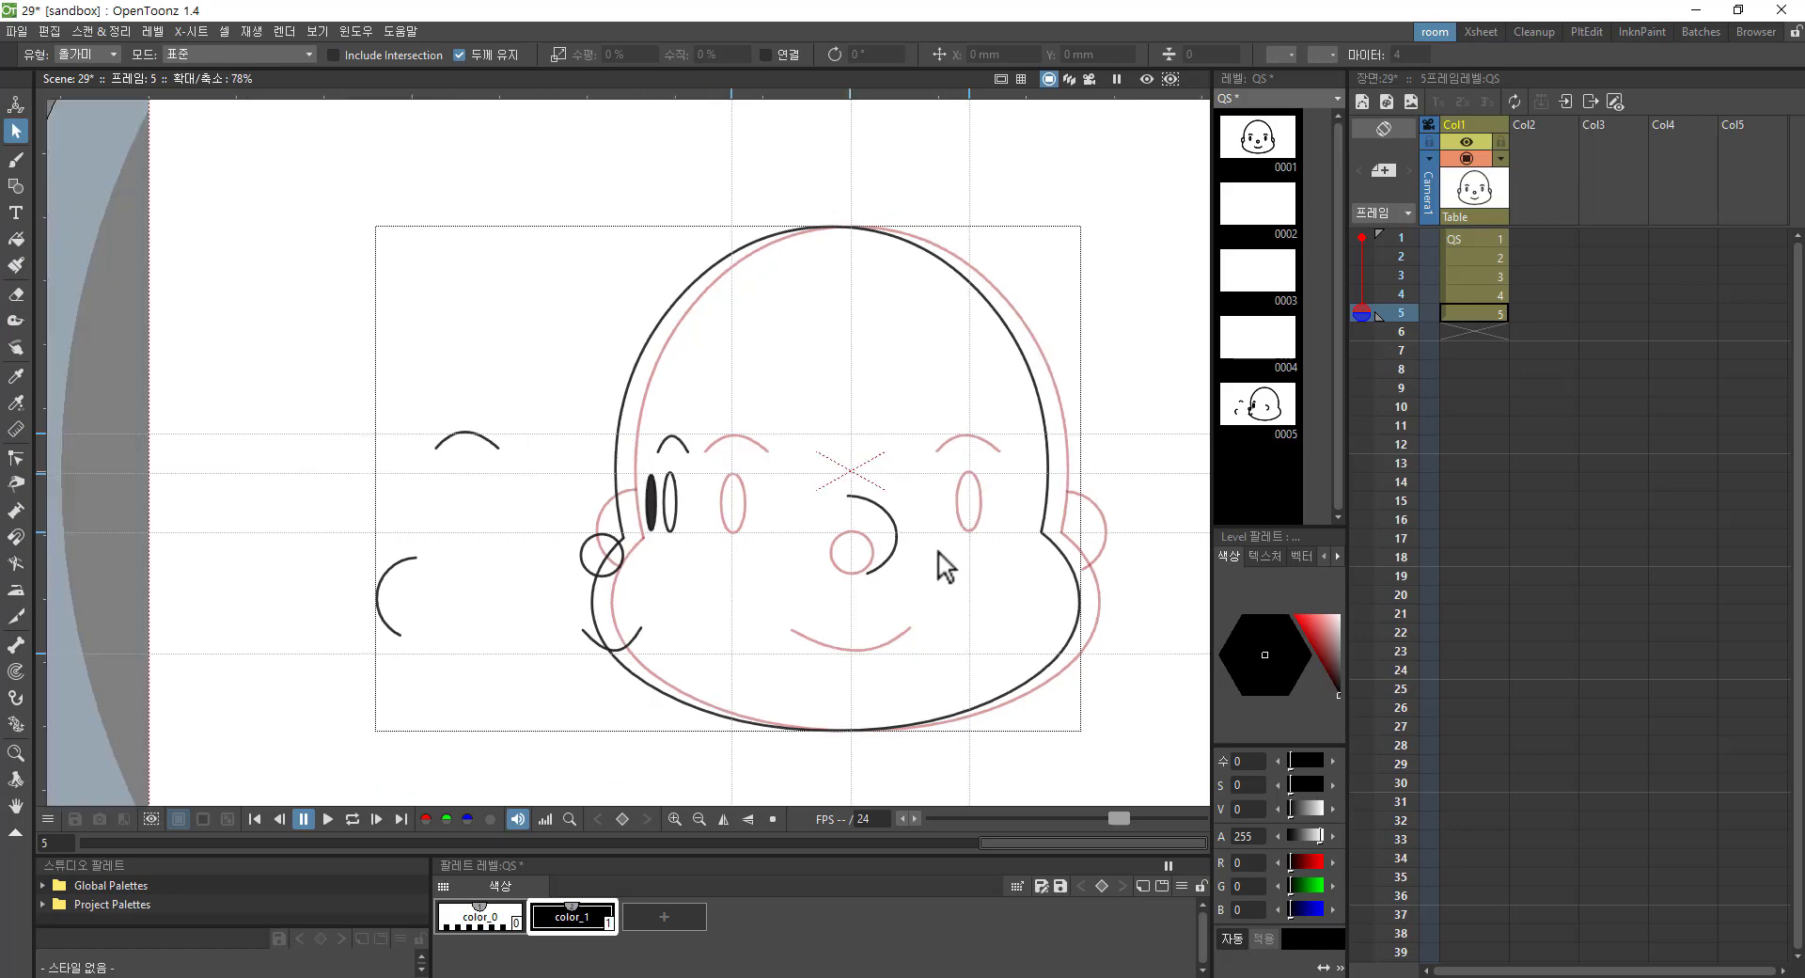
scroll(945, 566, "up", 1)
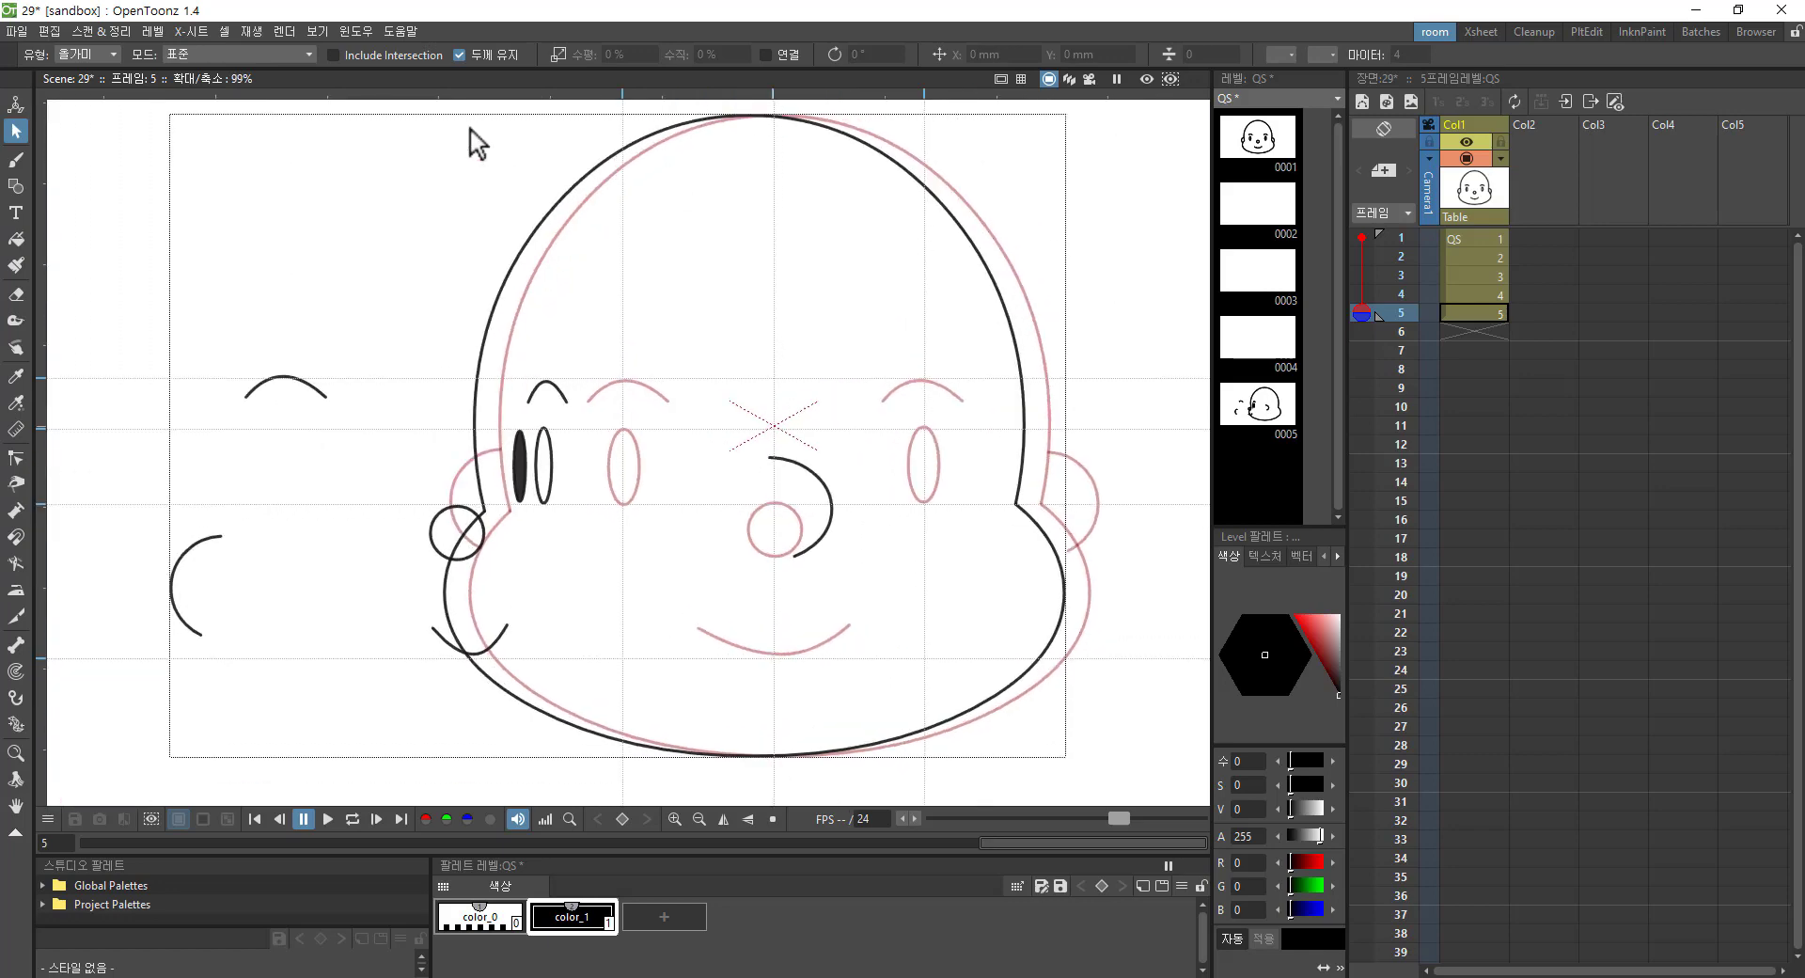
Step: Display the vector guided drawing controls beside the head on frame 3 and set the guide frames to 가장 가까운 (closest)
left_click(351, 32)
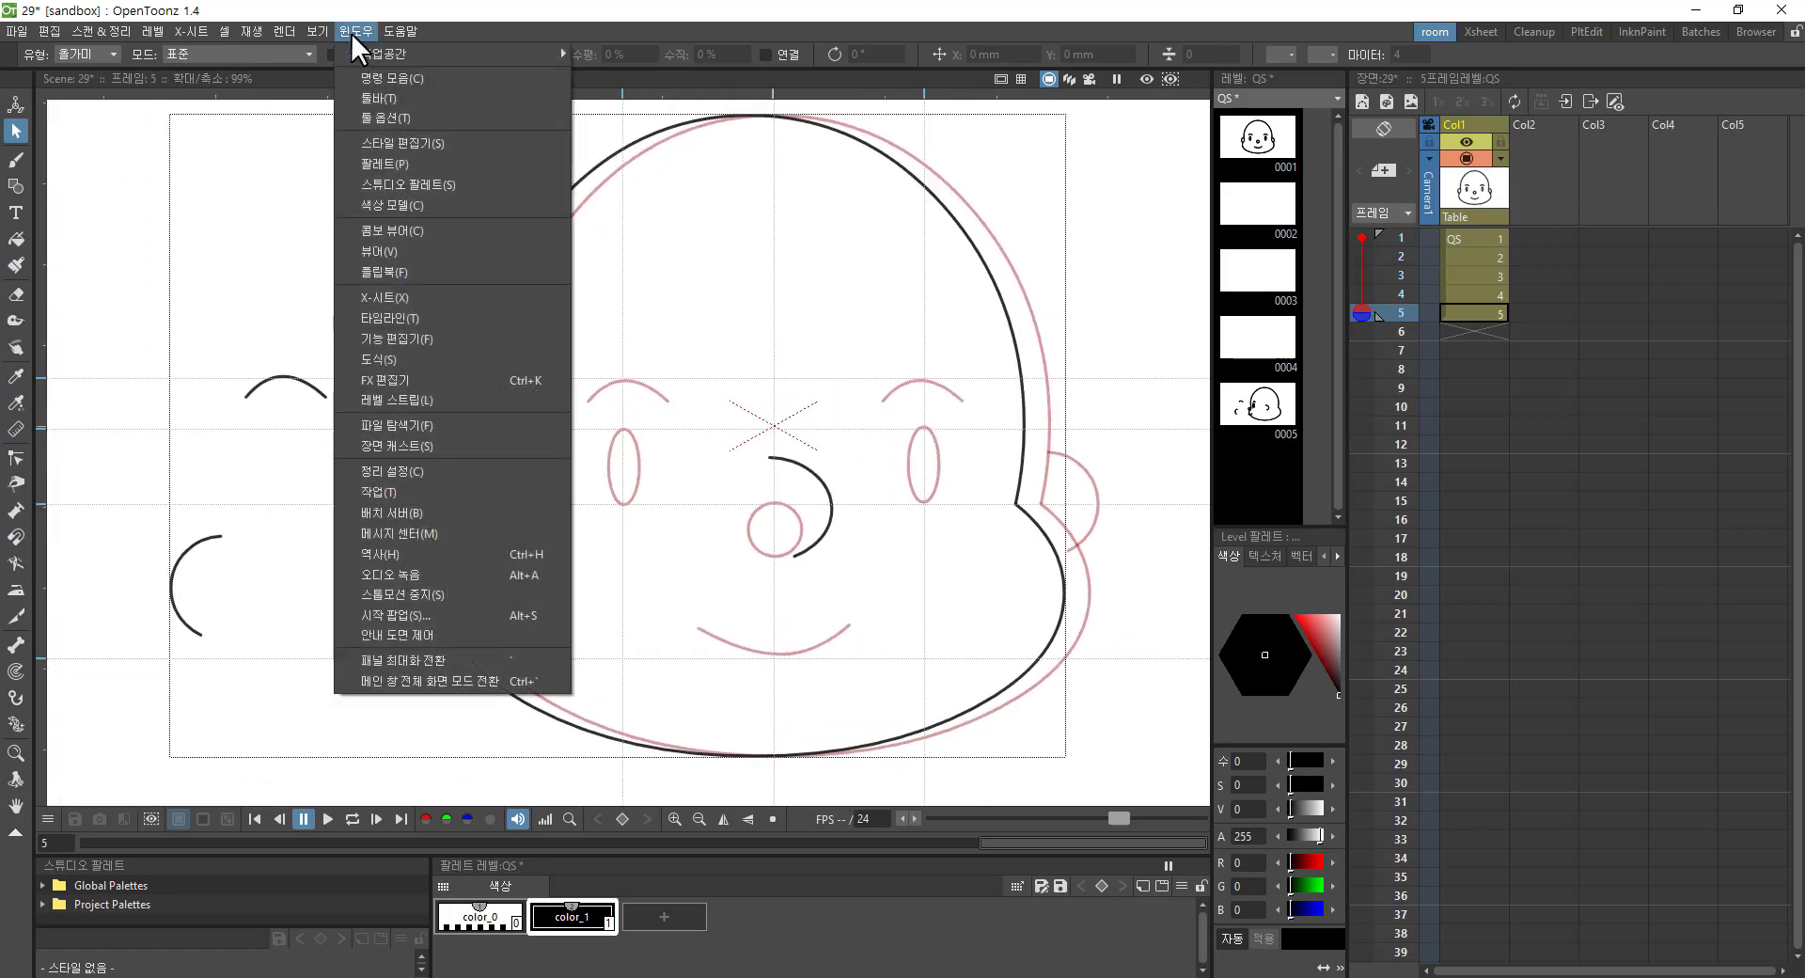
left_click(467, 632)
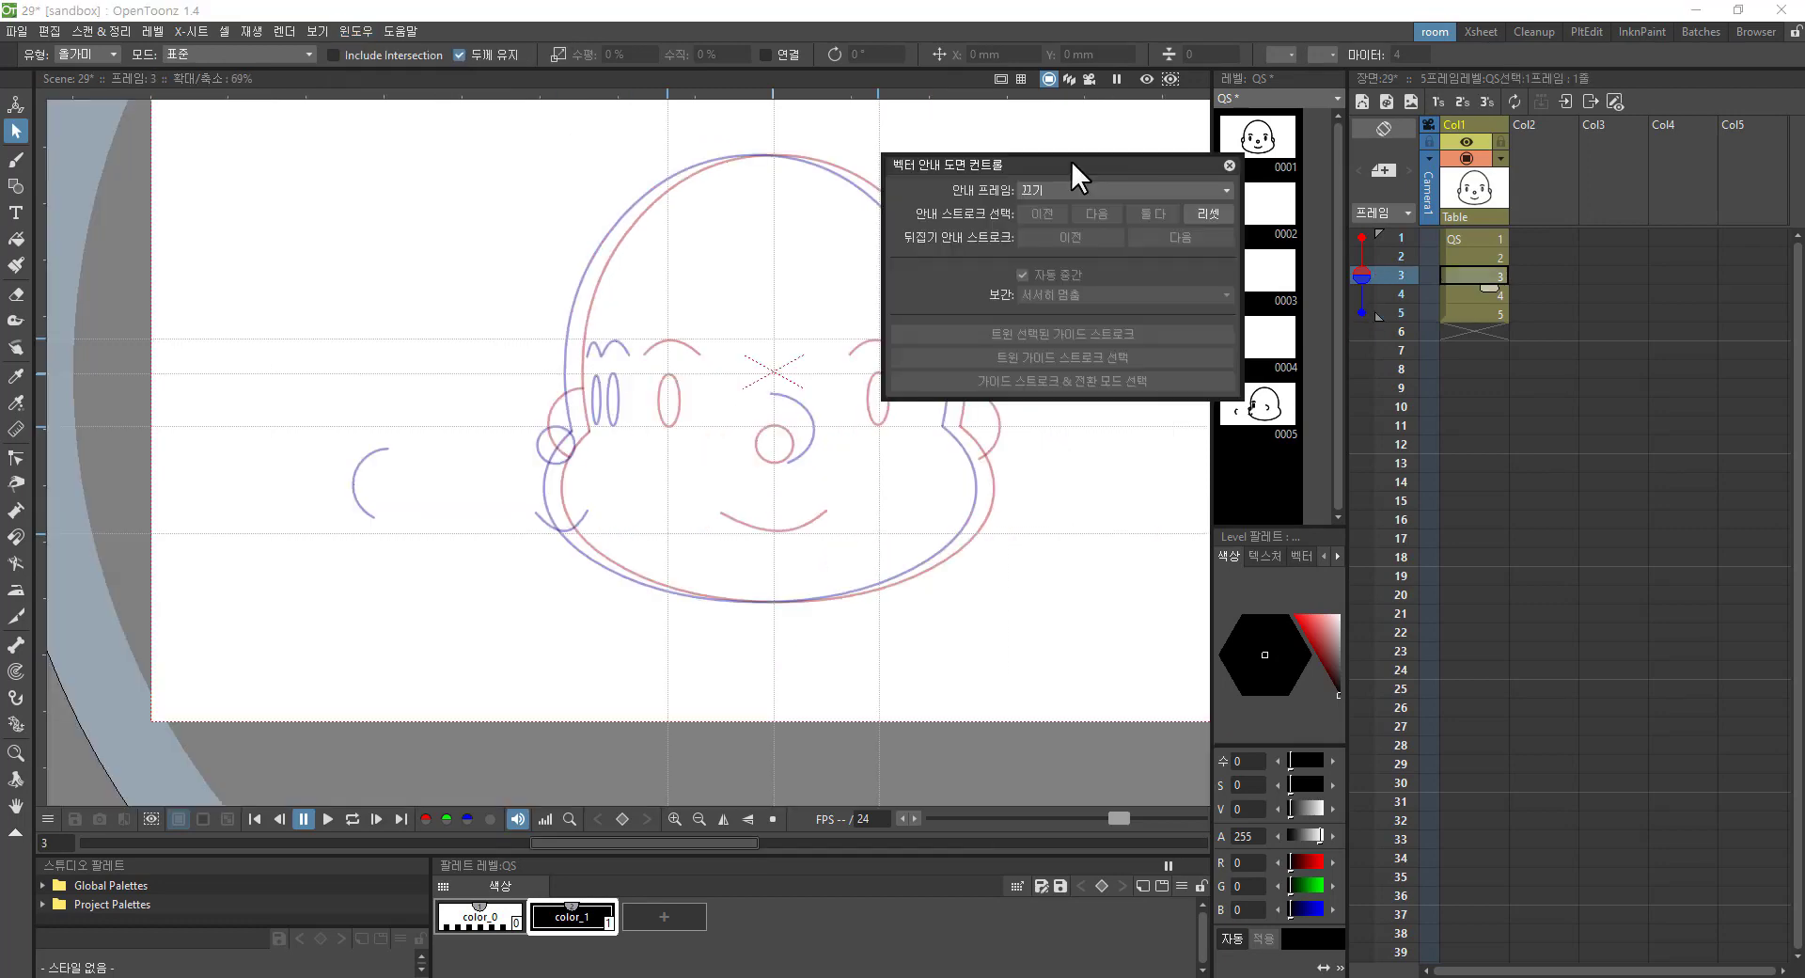
left_click_drag(1070, 160, 1145, 187)
scroll(887, 617, "down", 1)
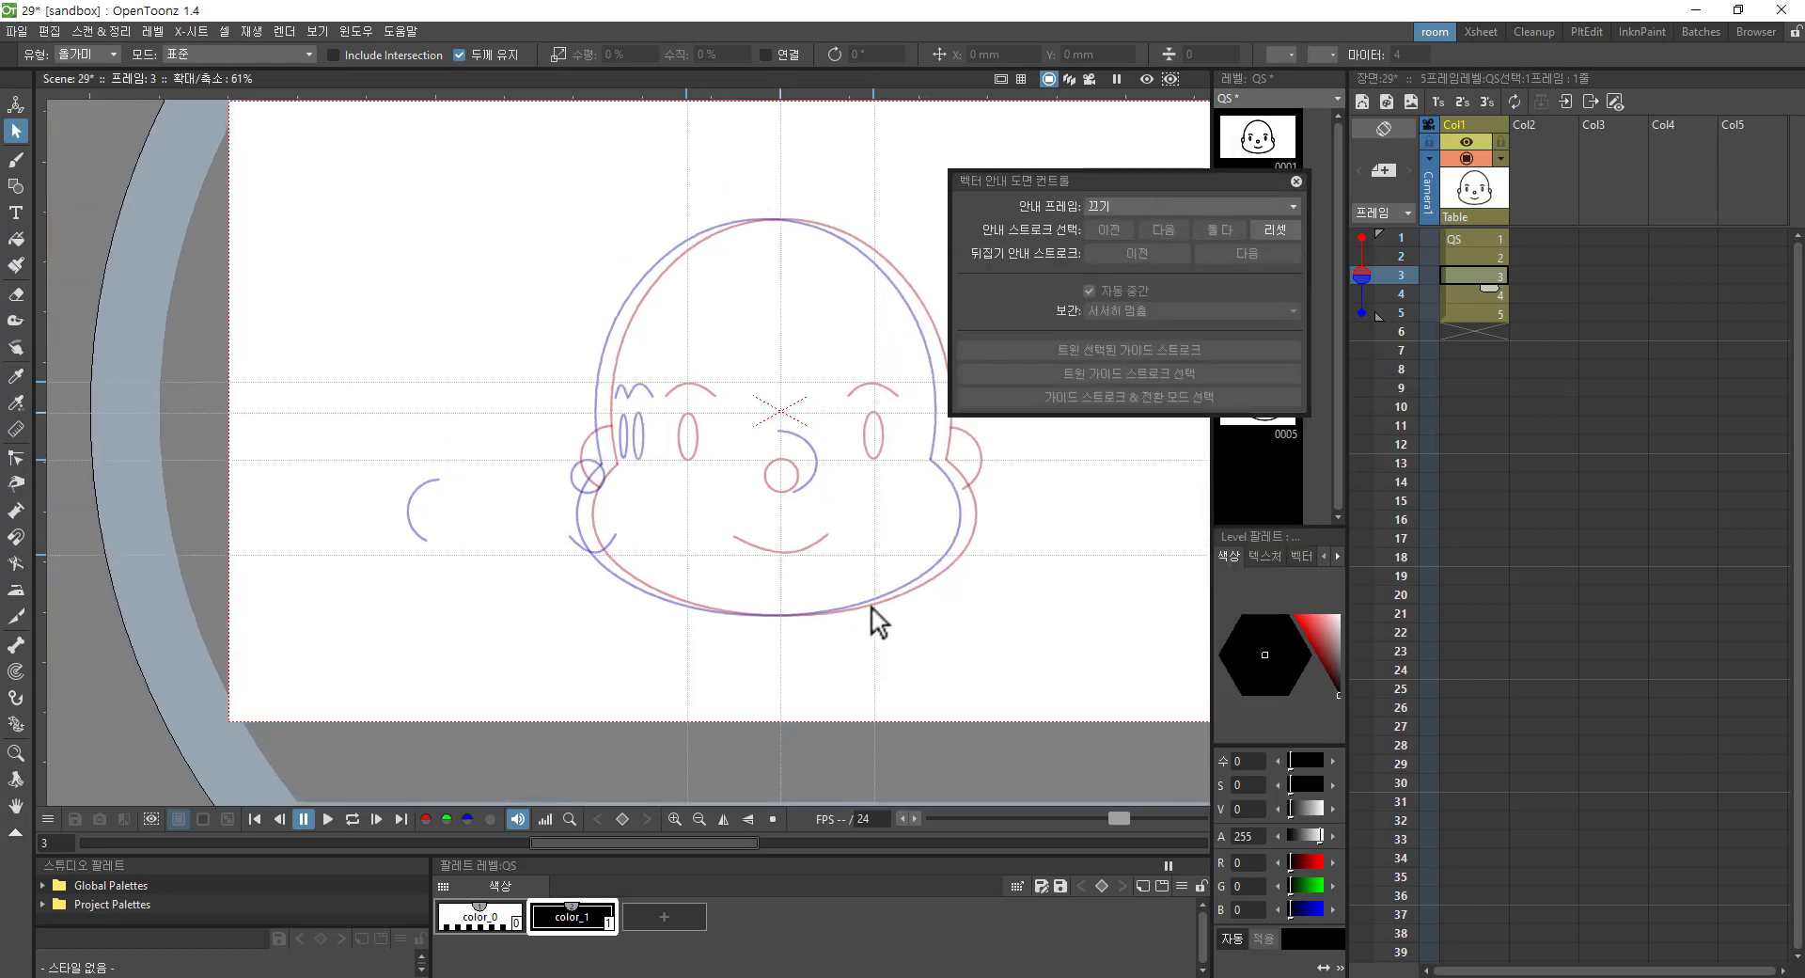
scroll(665, 584, "right", 3)
left_click_drag(1193, 187, 1042, 158)
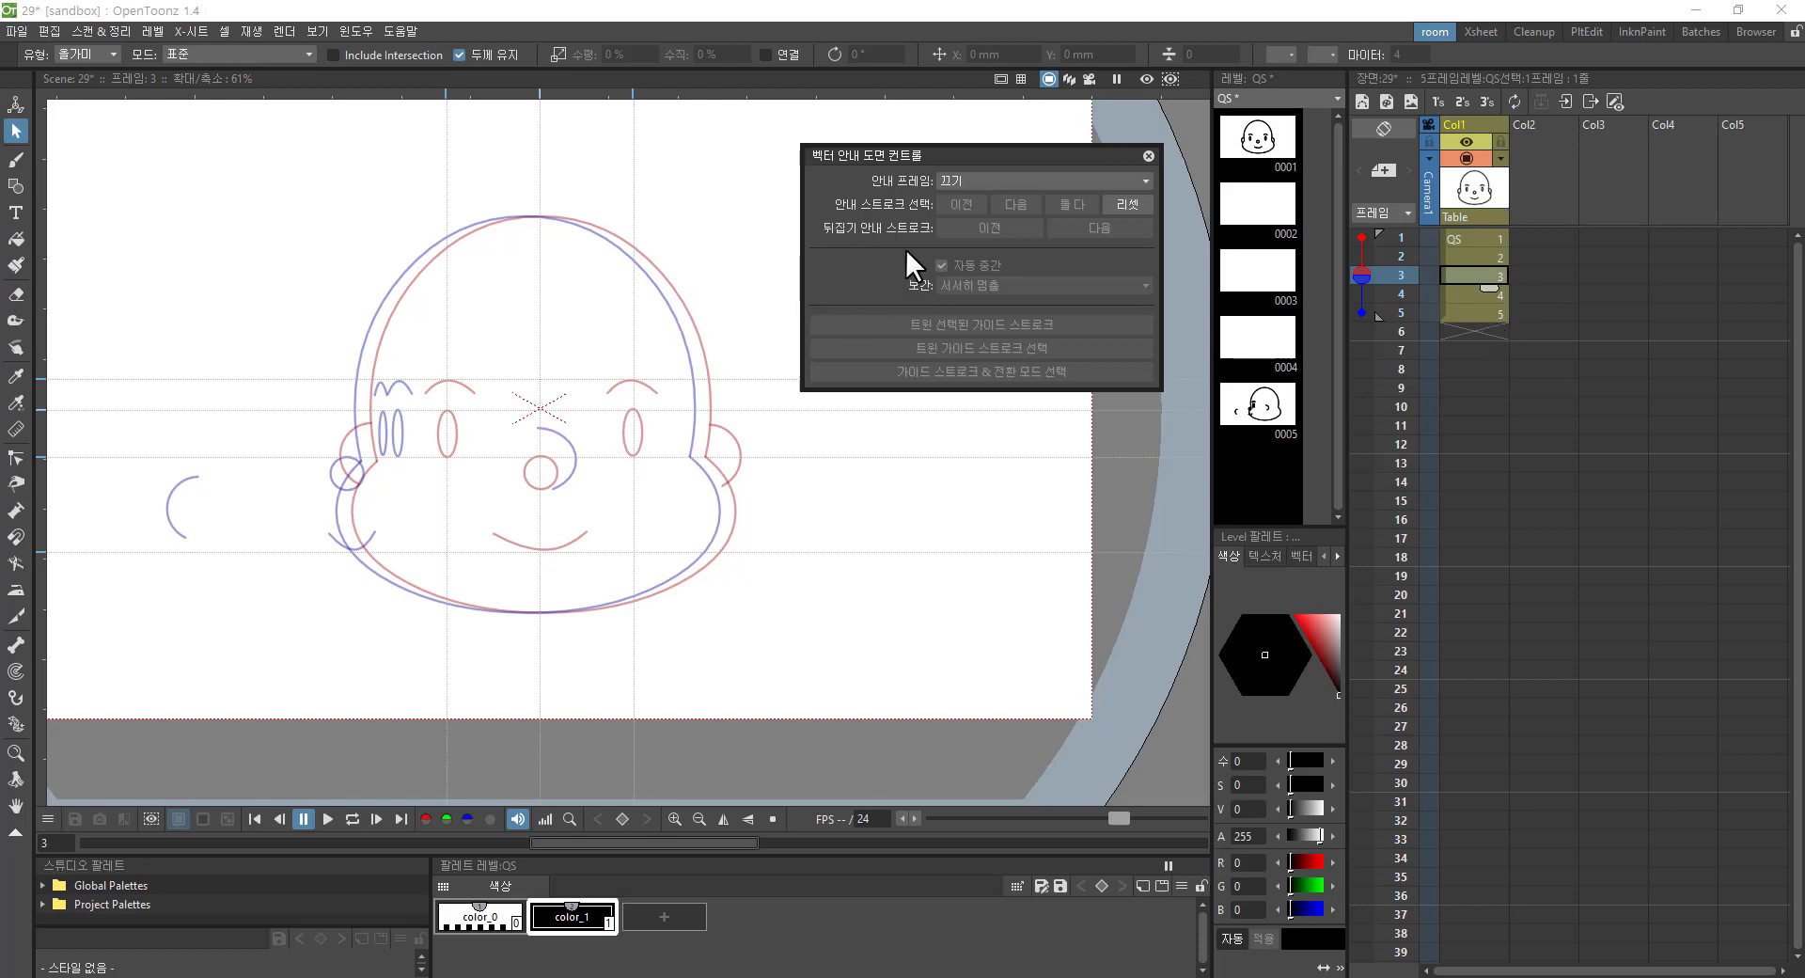
left_click(1001, 180)
left_click(969, 212)
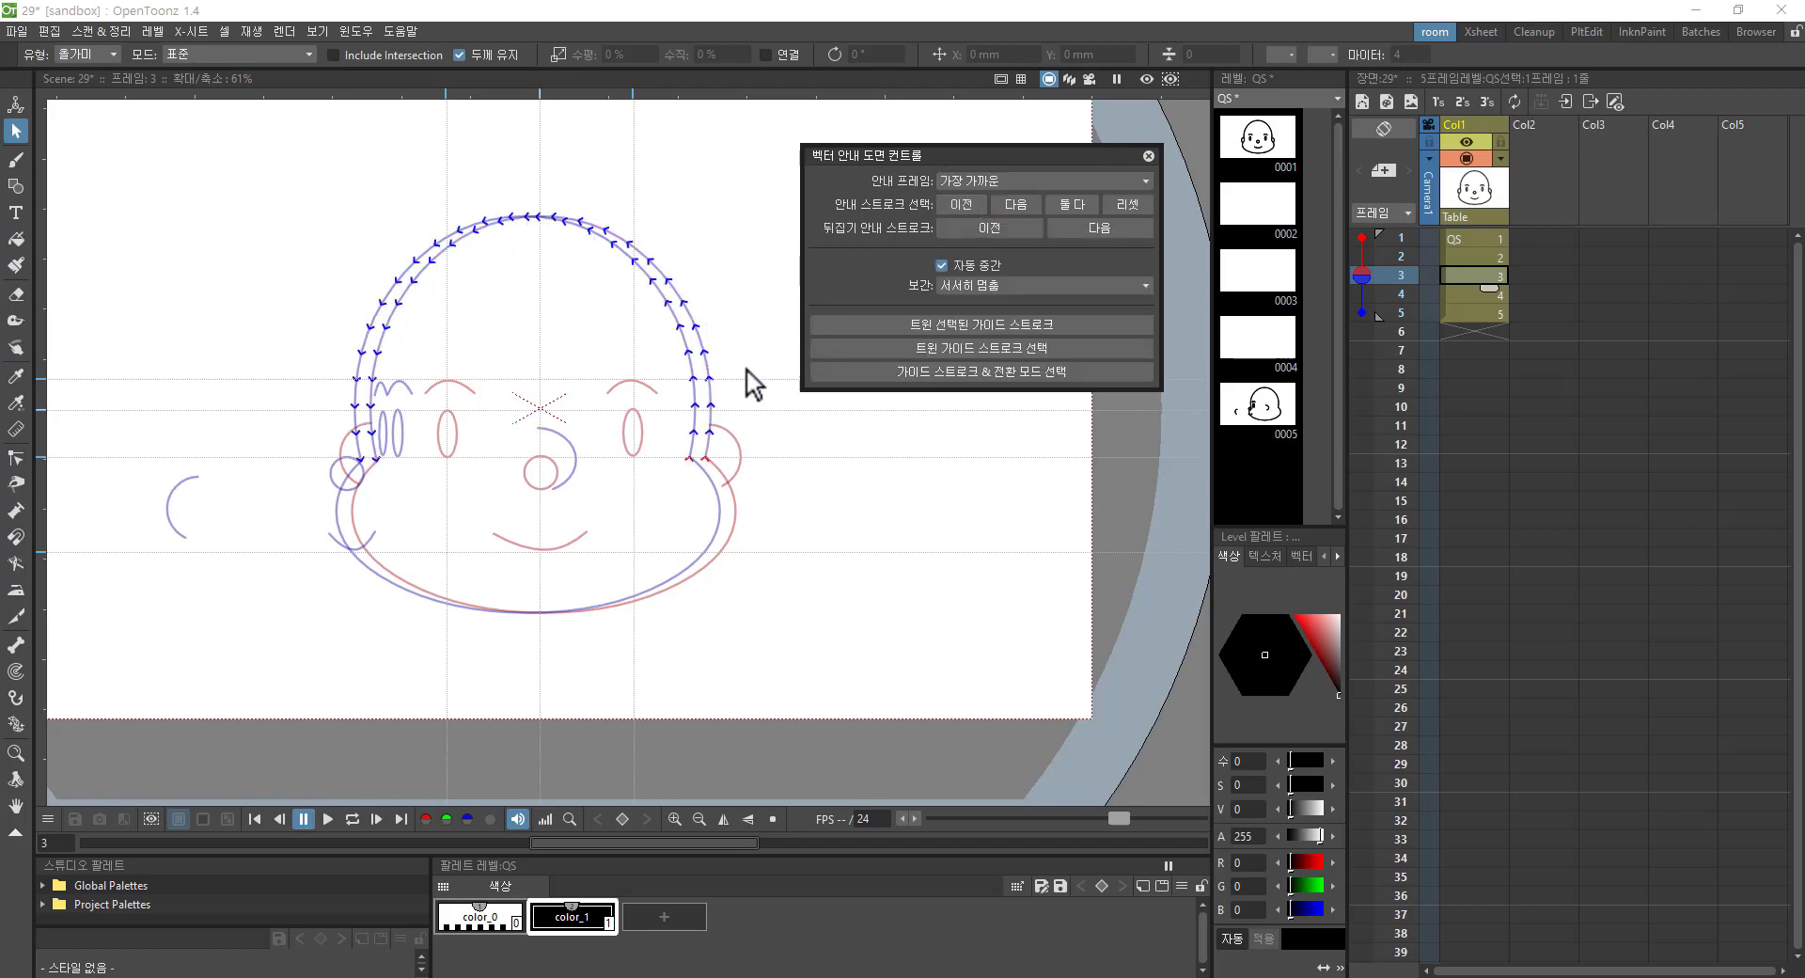
Step: Try flipping the previous frame's guide stroke direction on the upper head outline, and flip it back
scroll(523, 303, "up", 3)
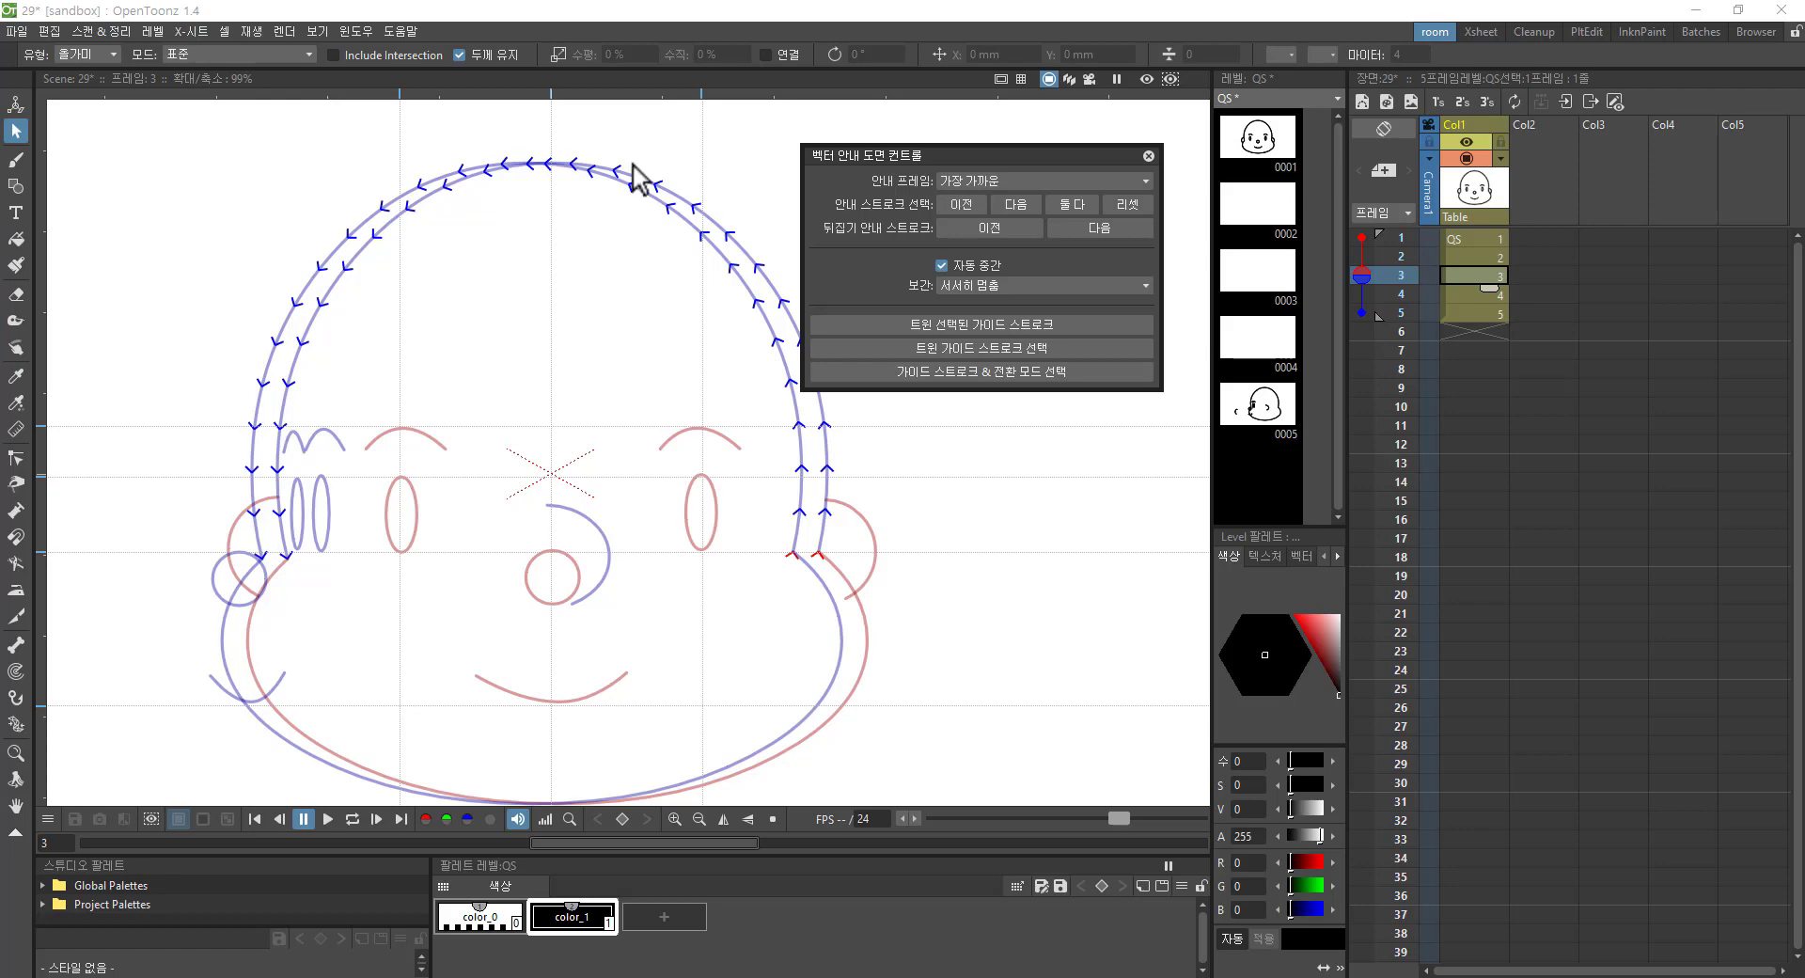
left_click(976, 227)
left_click(976, 227)
left_click(976, 228)
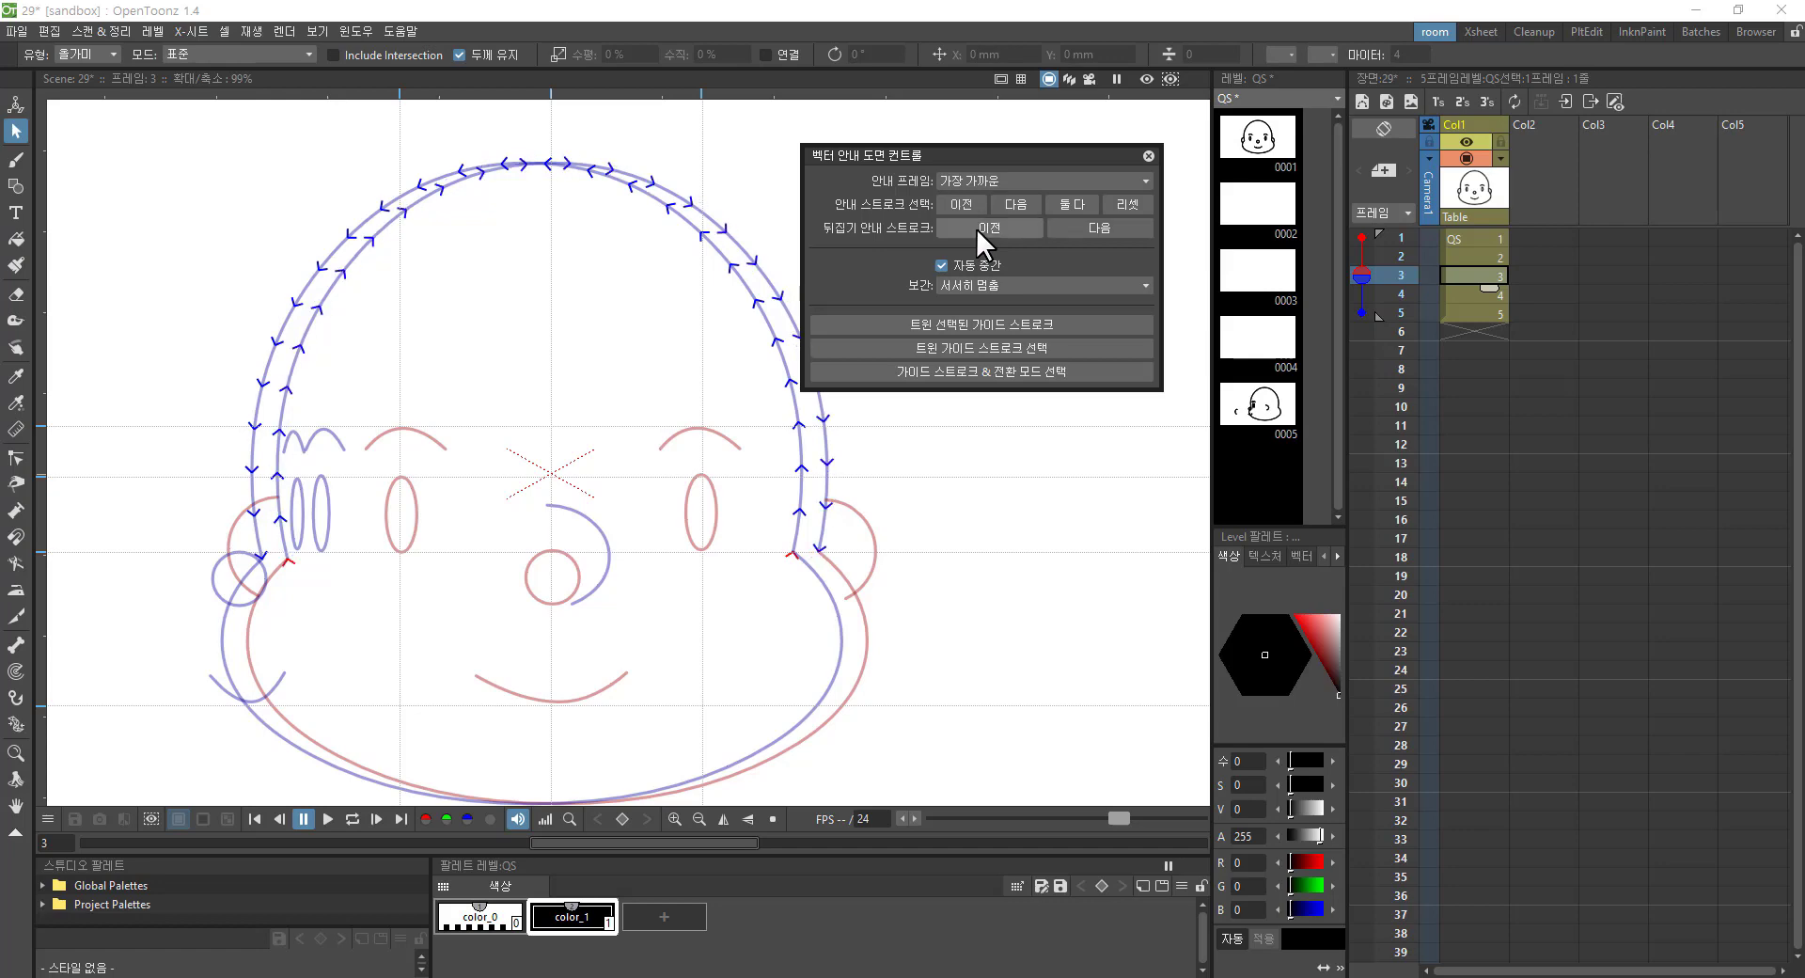
left_click(976, 227)
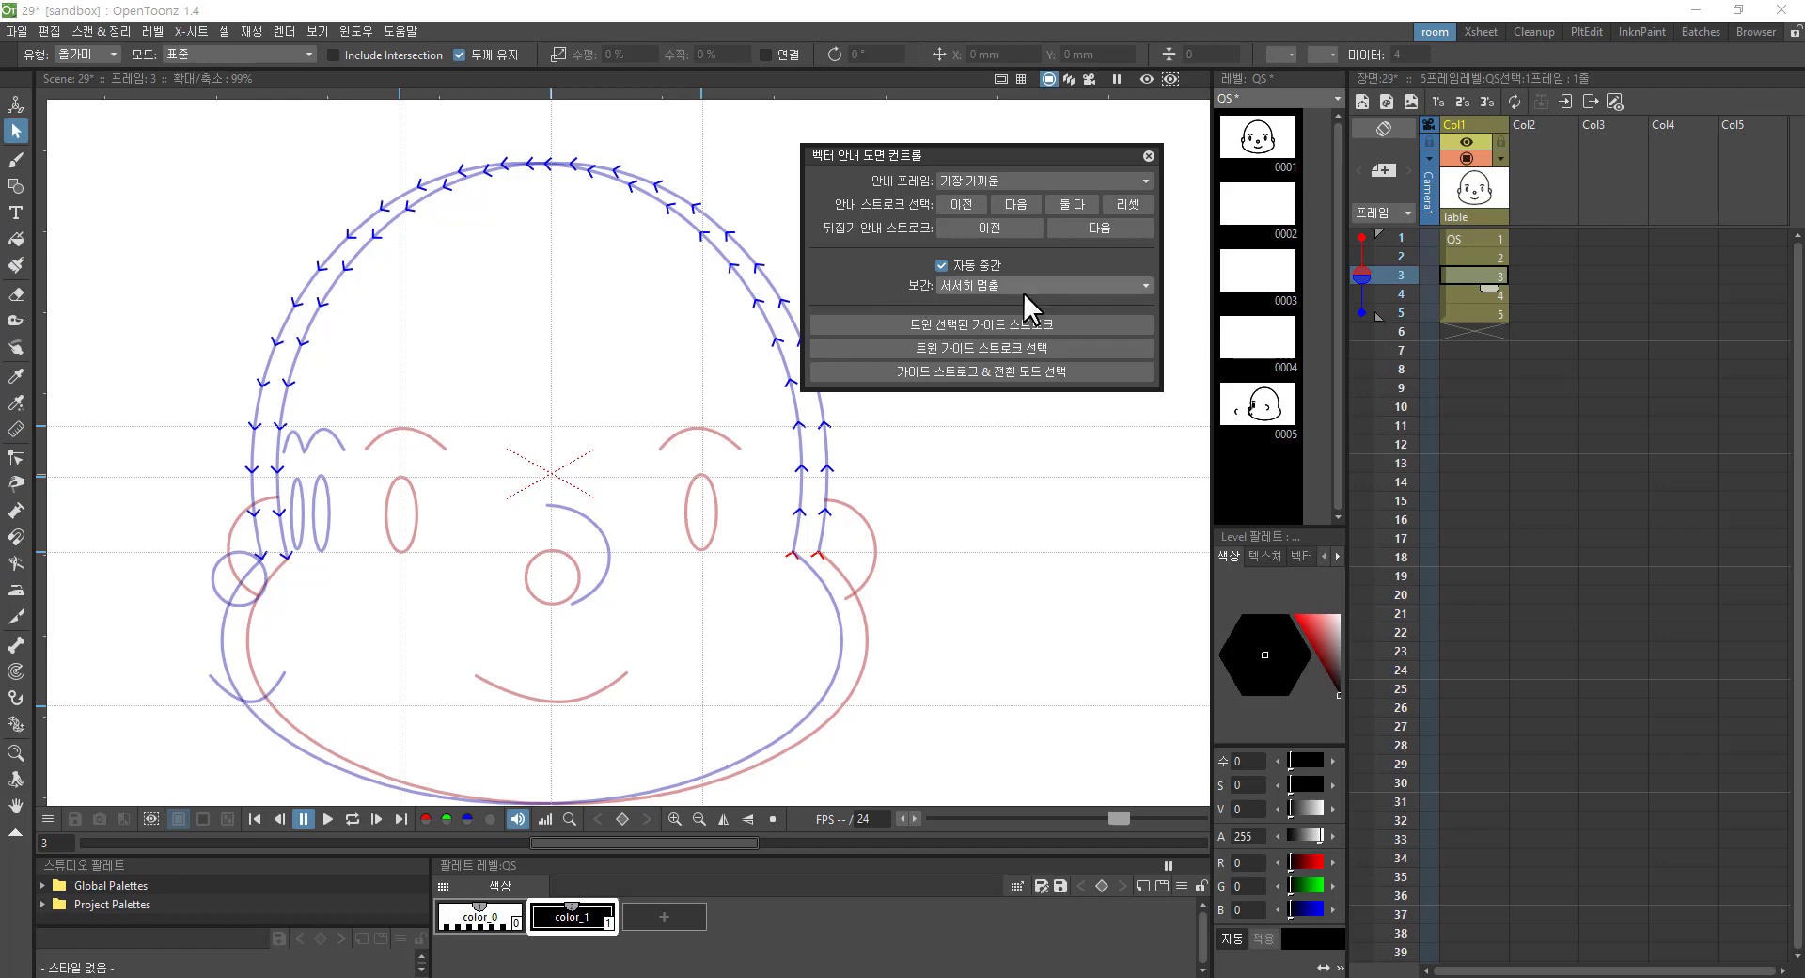
Step: Set the interpolation to 선형 (linear) and tween the guide strokes of the upper head outline and the cheek outline
left_click(970, 286)
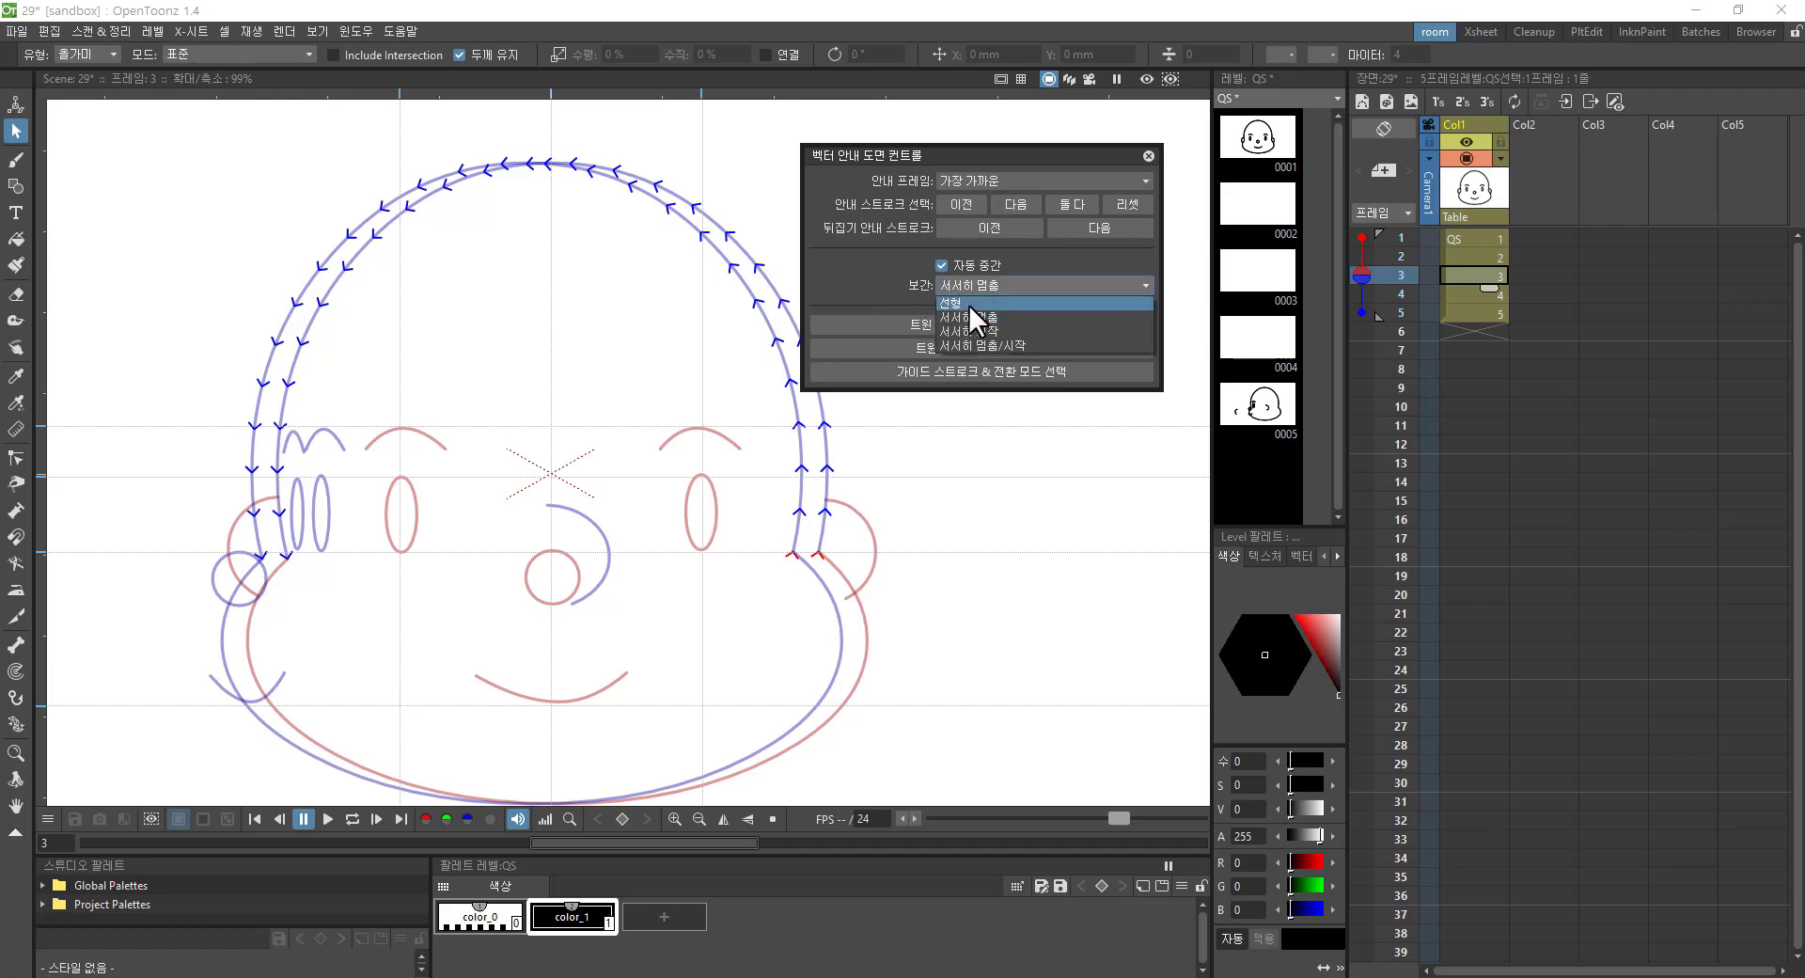
left_click(985, 298)
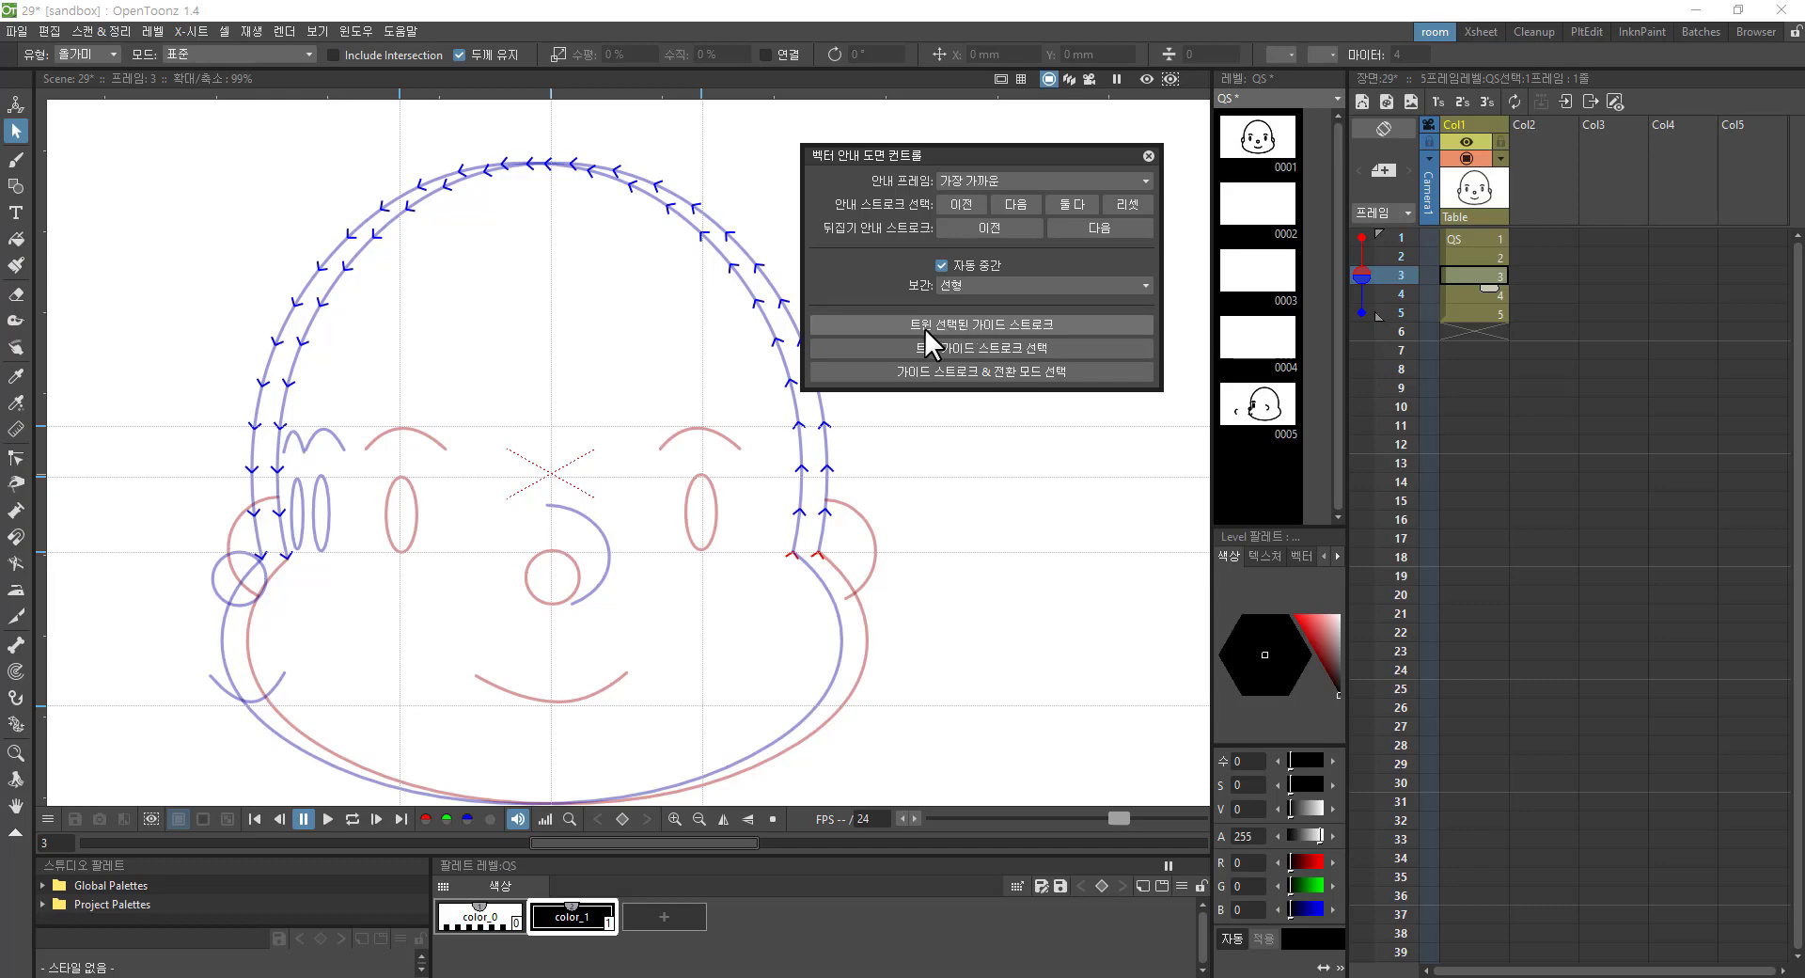
left_click(989, 325)
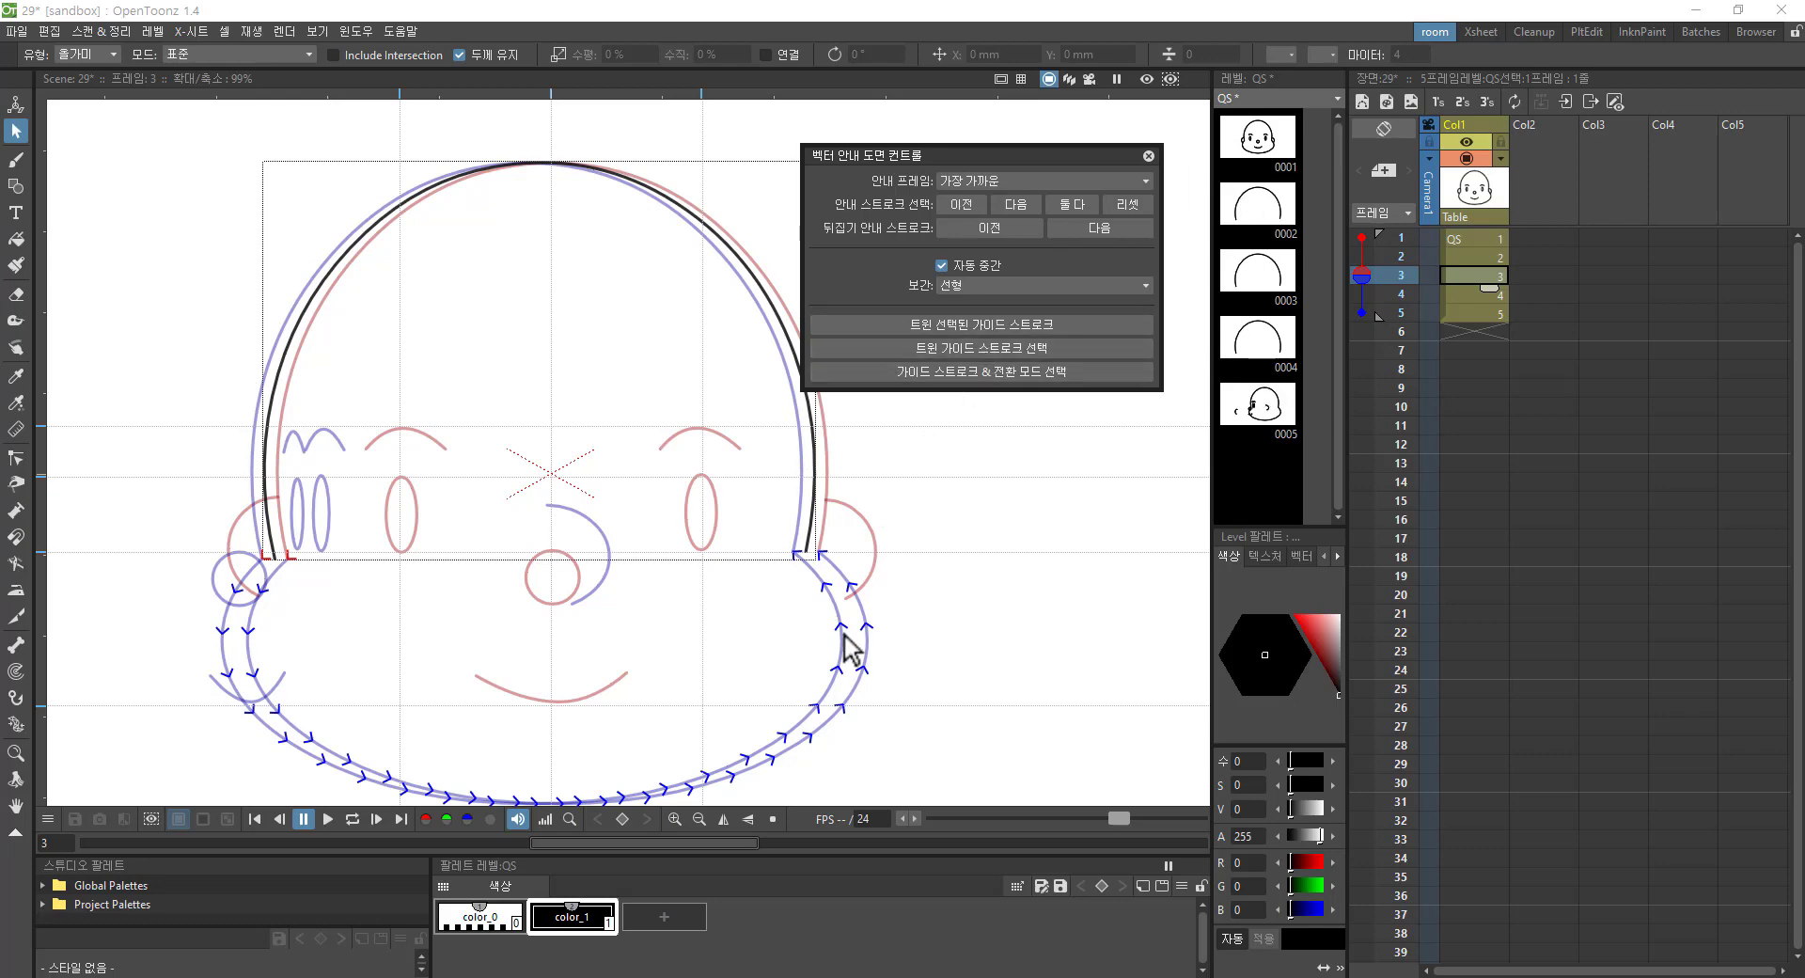
left_click(1013, 324)
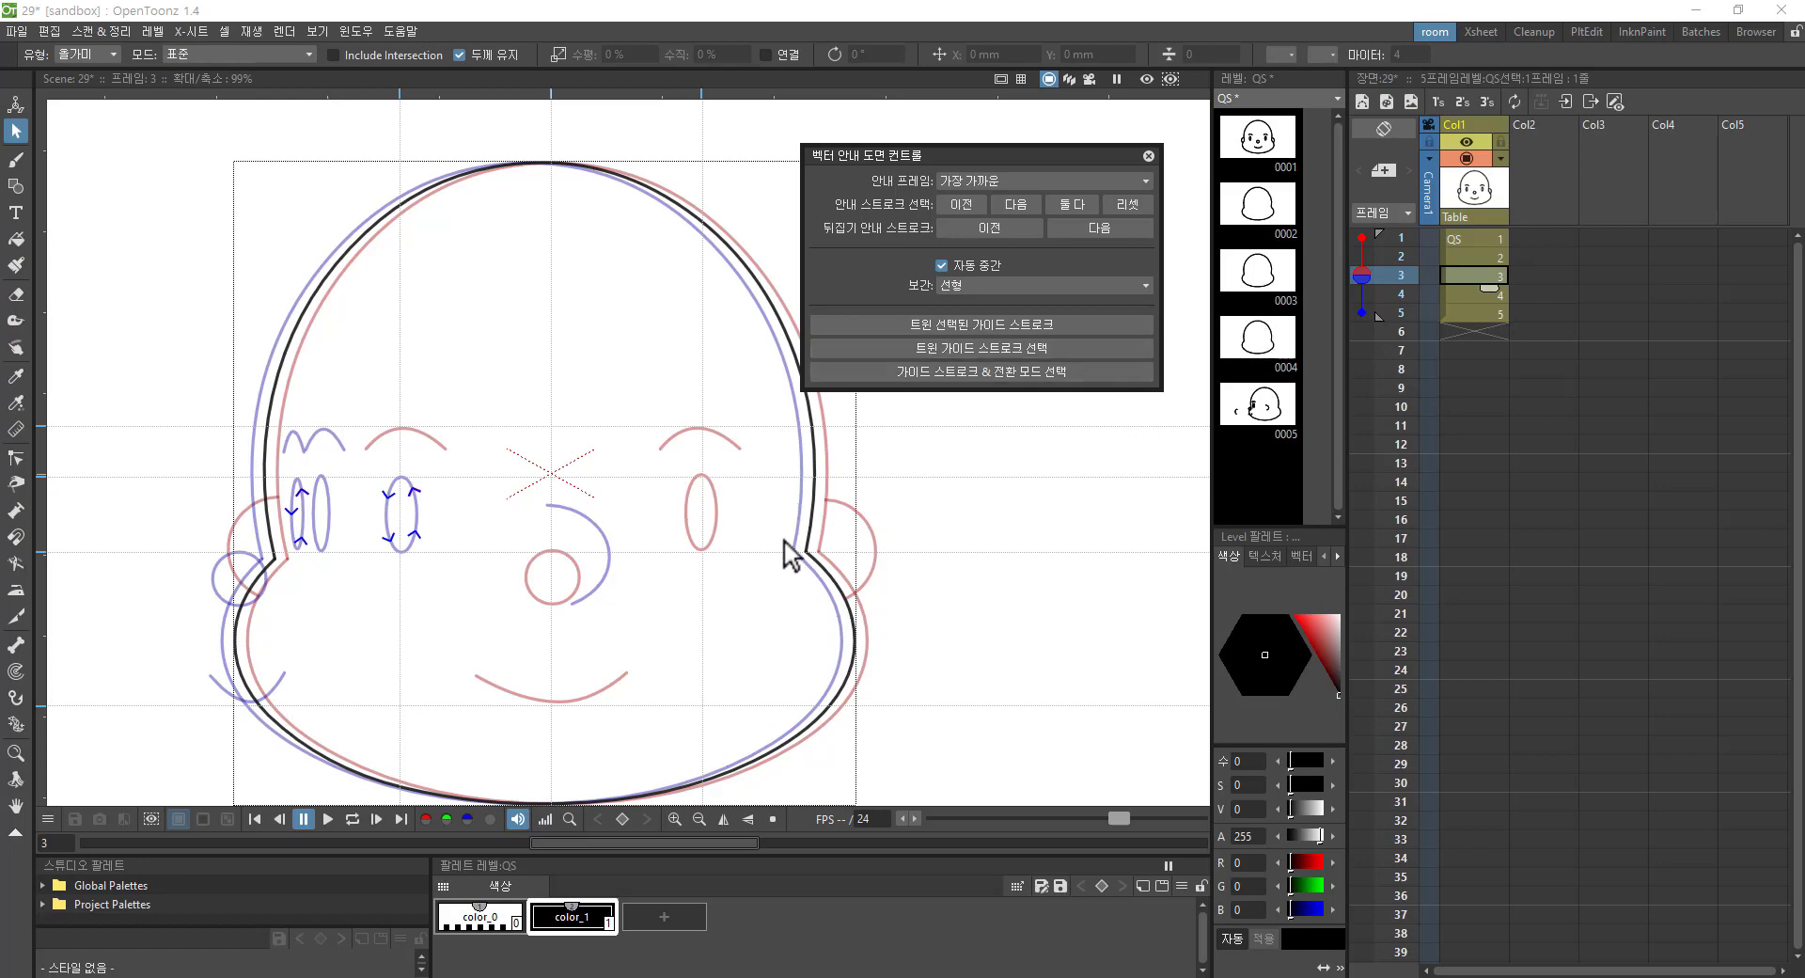
Step: Set the interpolation to 서서히 멈춤 (ease out) and tween the guide strokes of both eyes, the nose and the mouth
scroll(568, 508, "down", 1)
left_click_drag(568, 504, 581, 417)
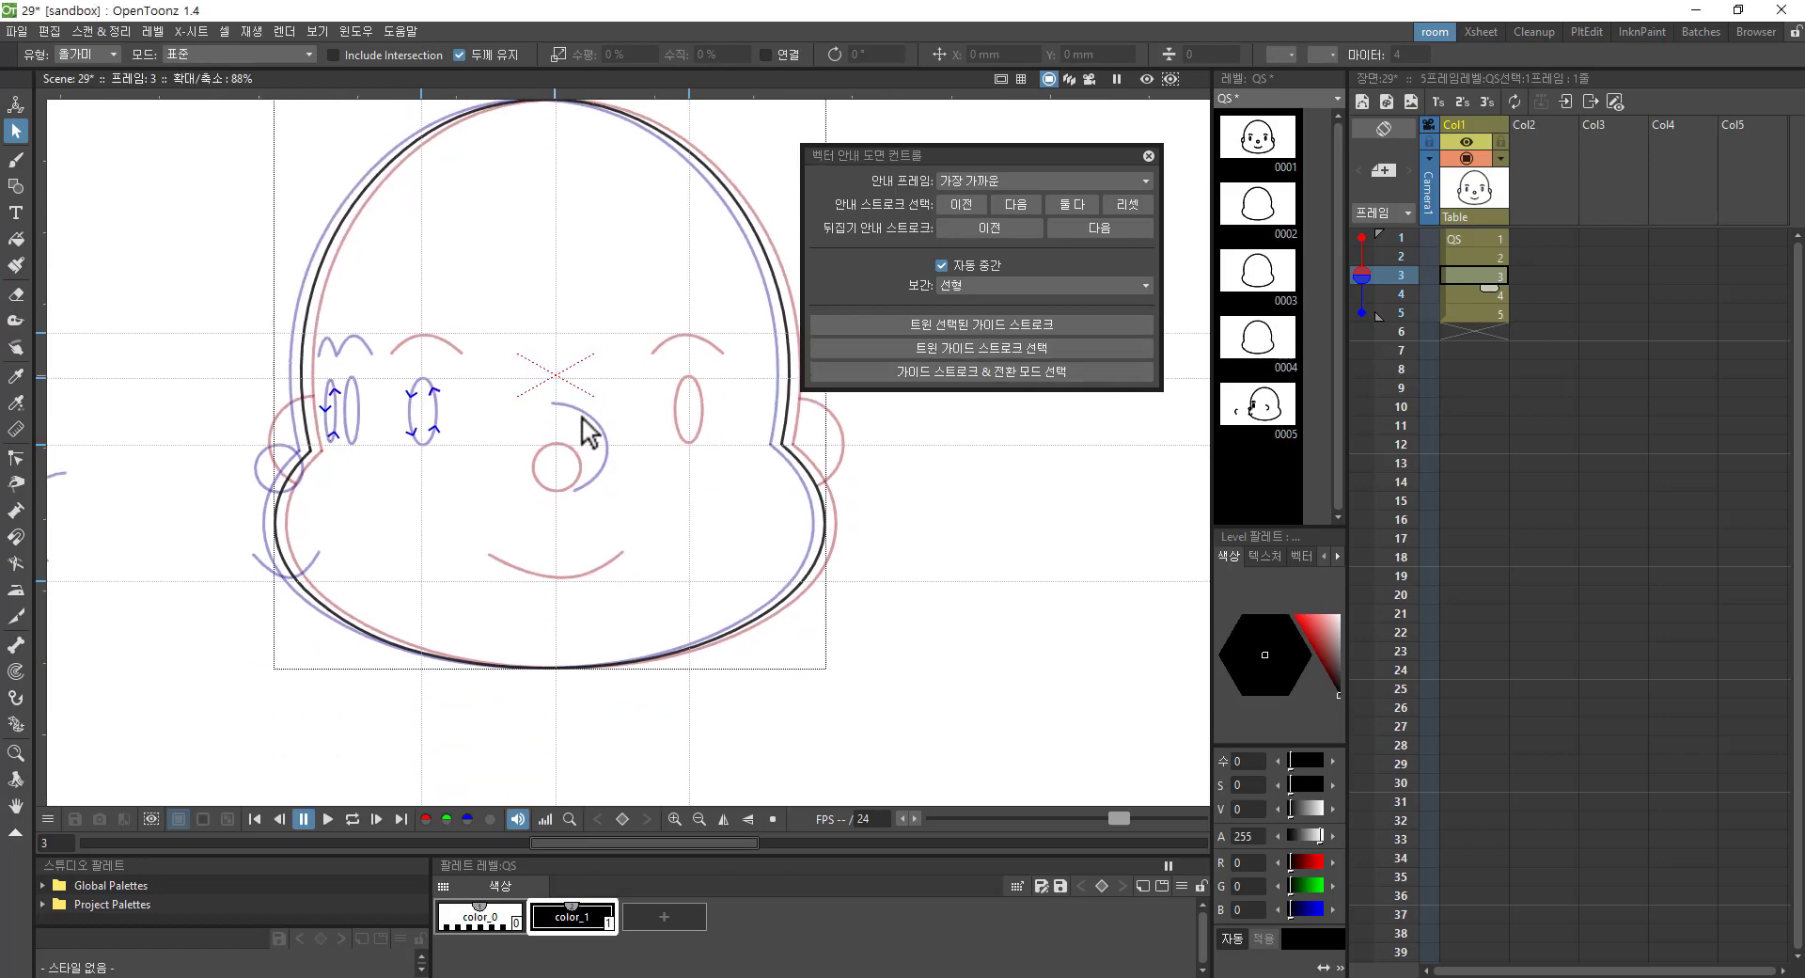
scroll(471, 492, "up", 1)
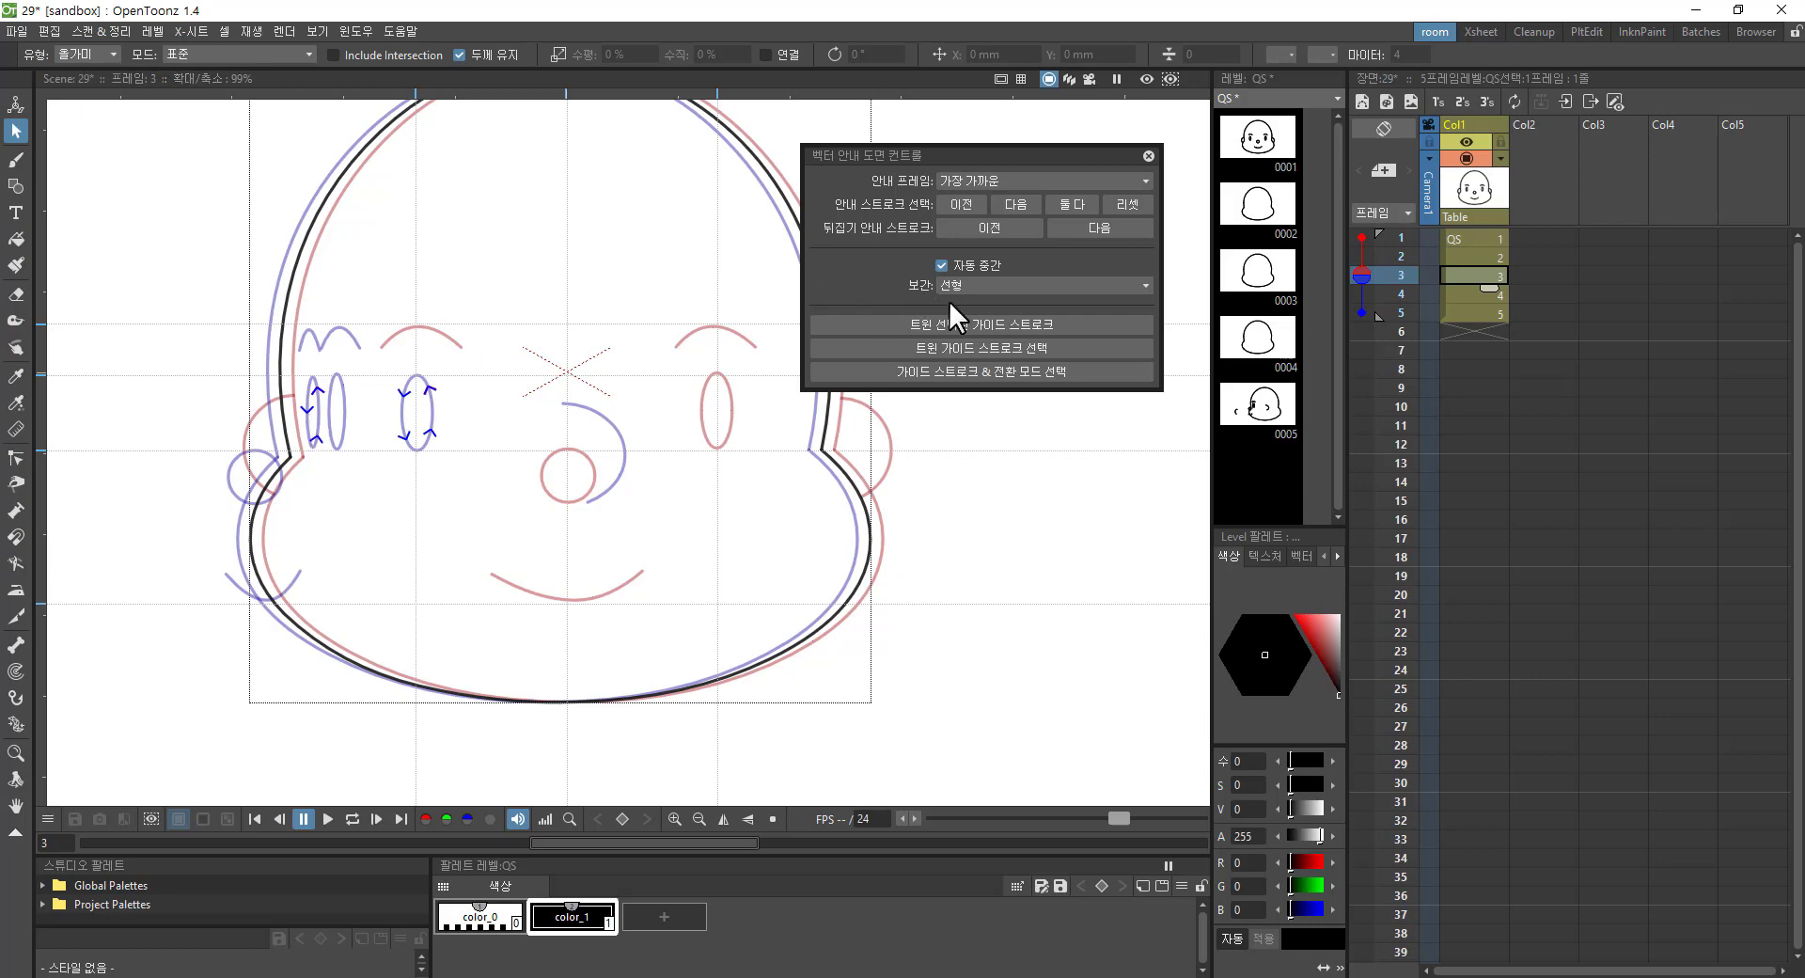
left_click(979, 284)
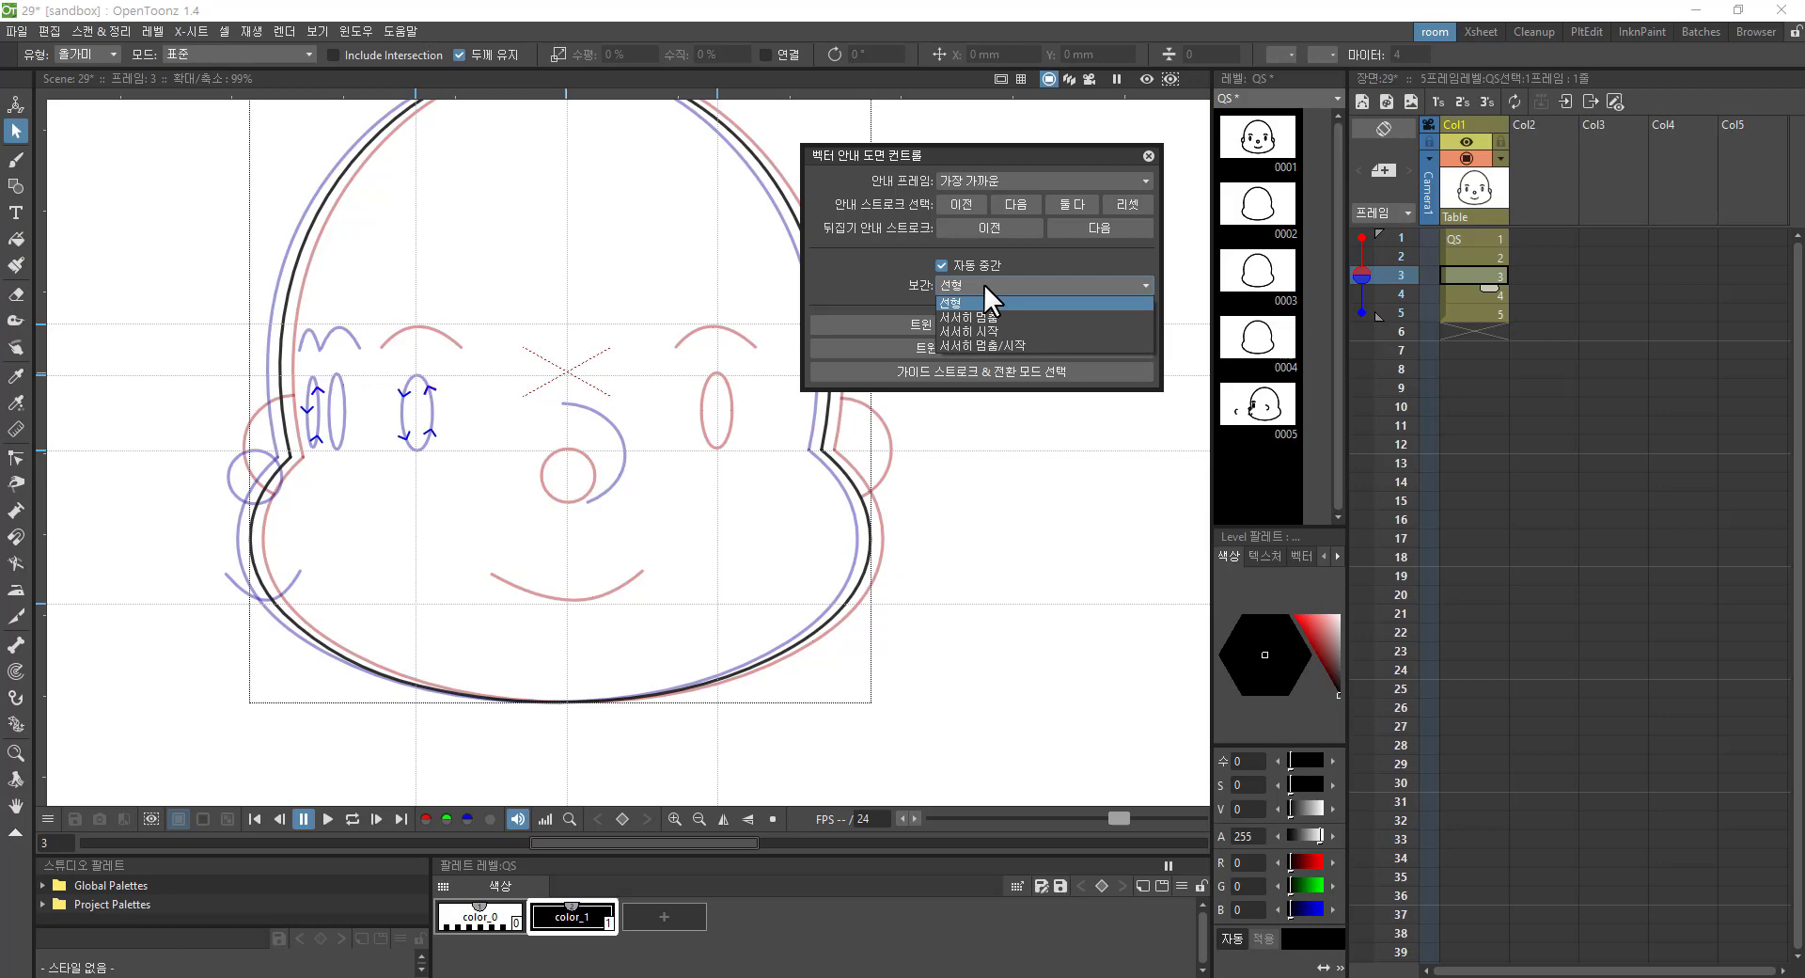
left_click(992, 319)
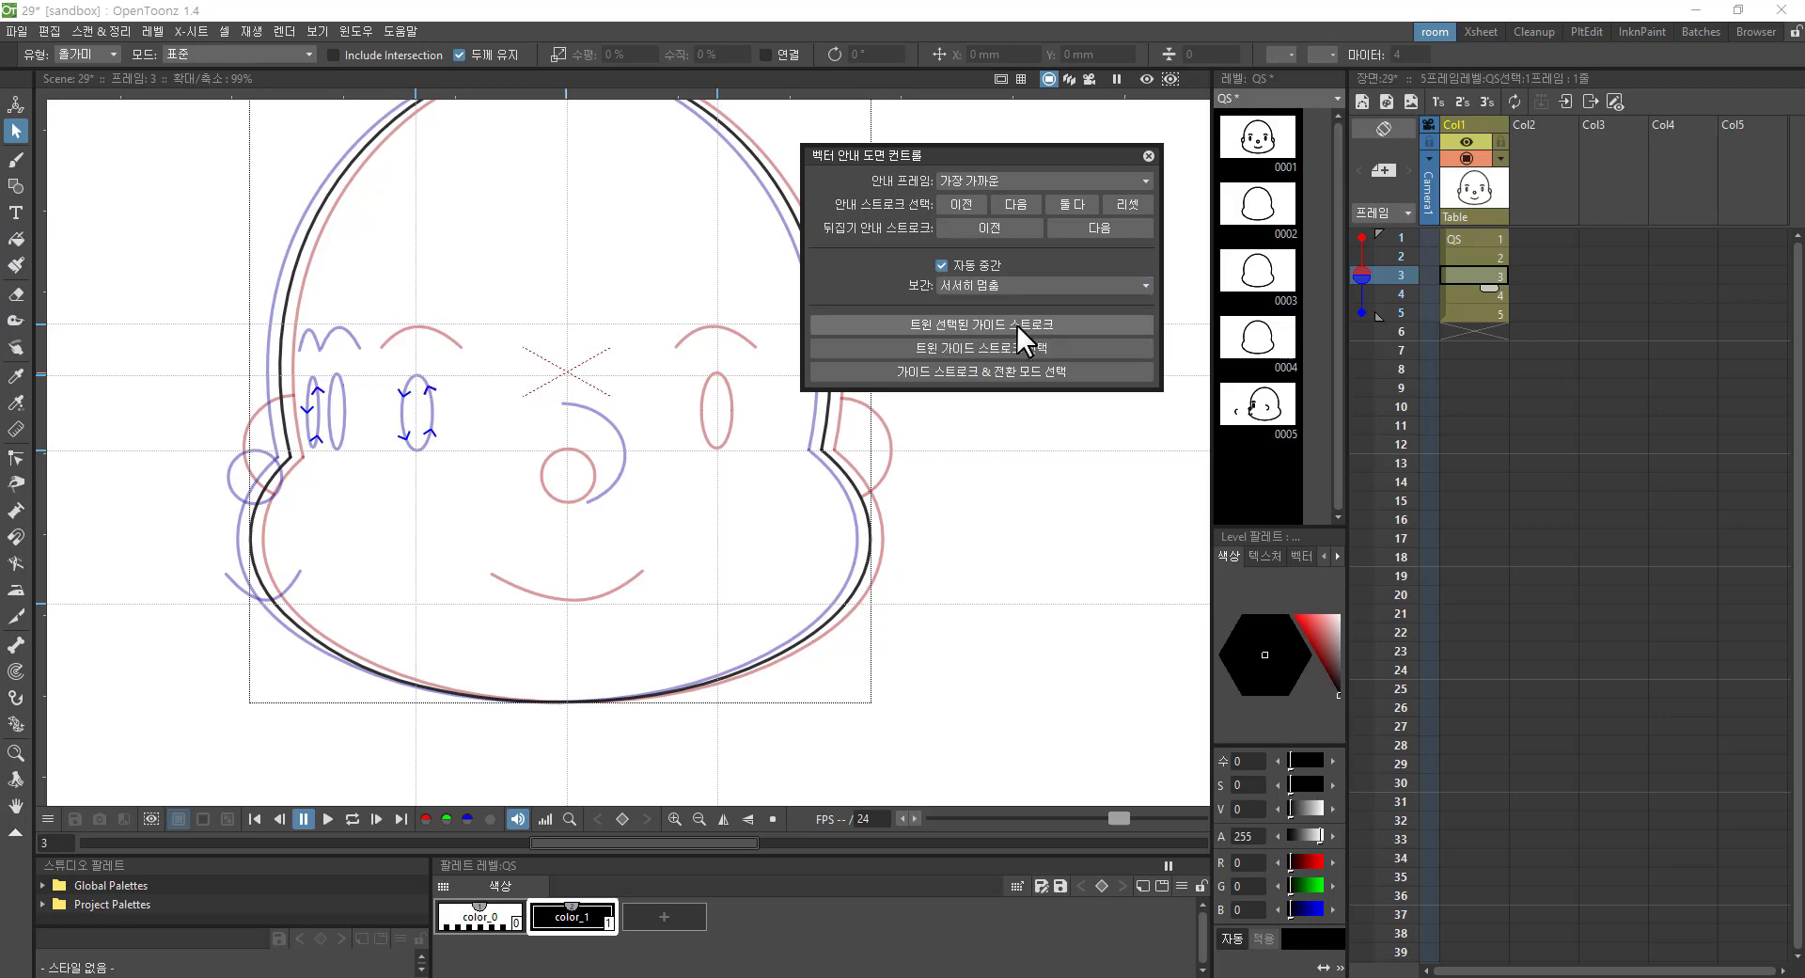
left_click(1017, 323)
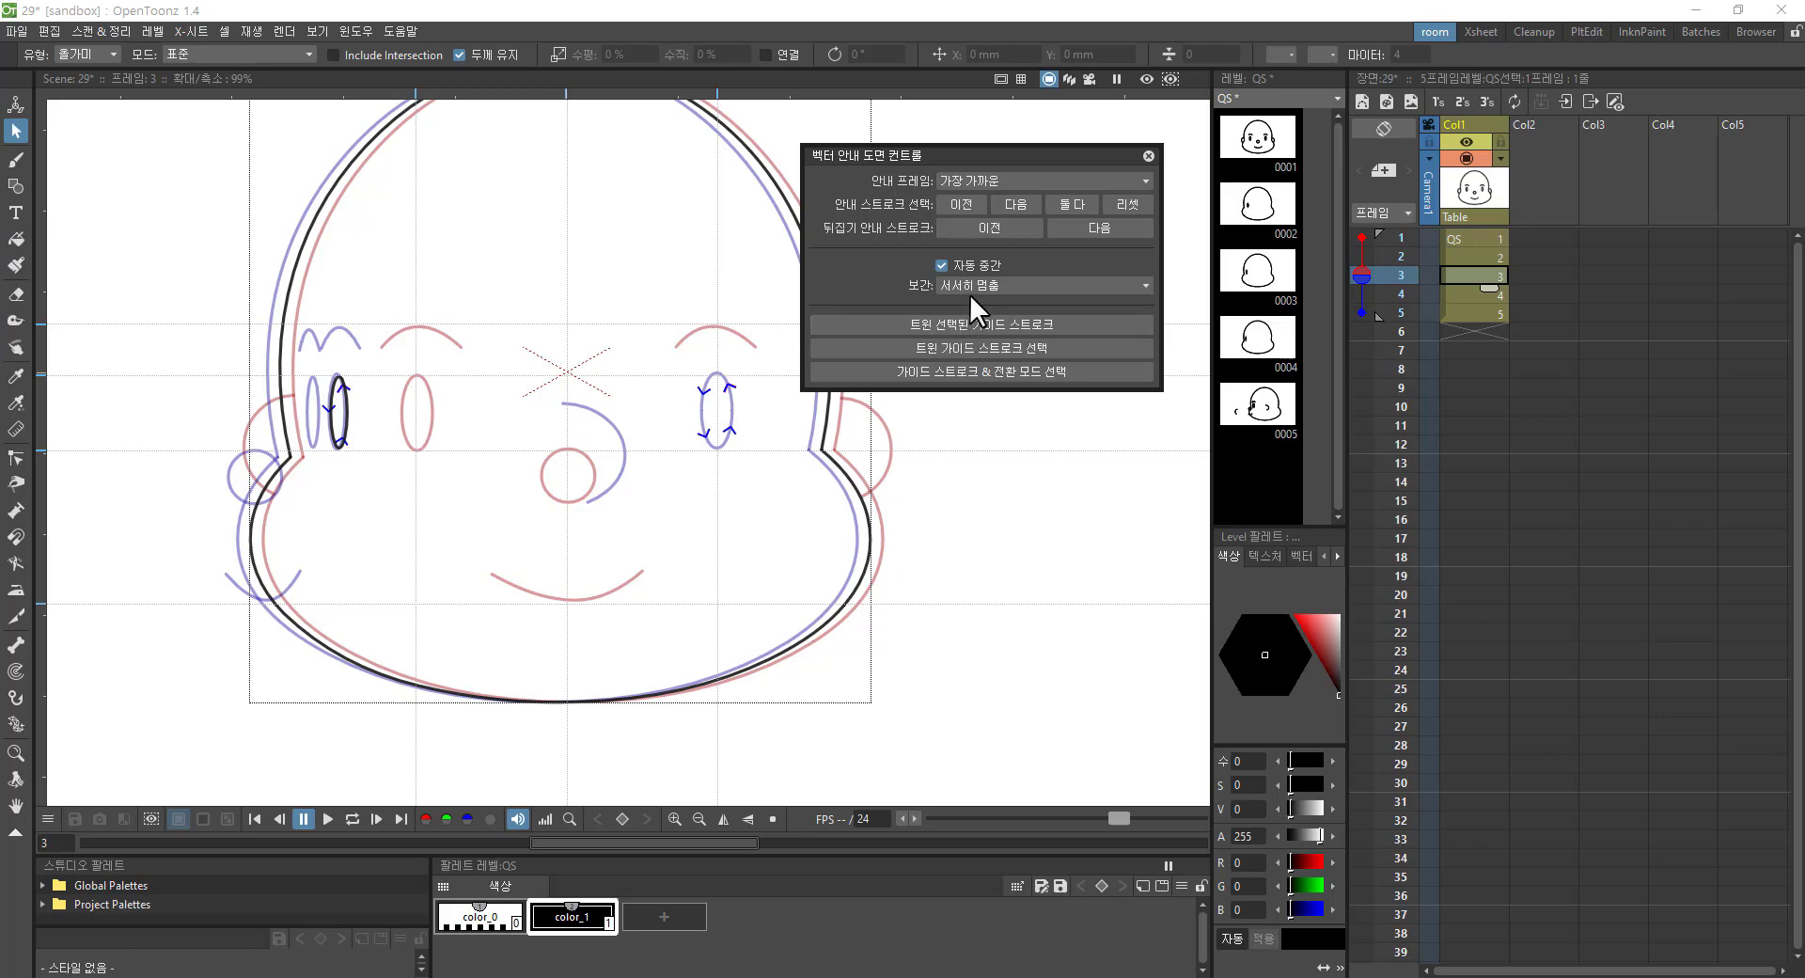
left_click(972, 323)
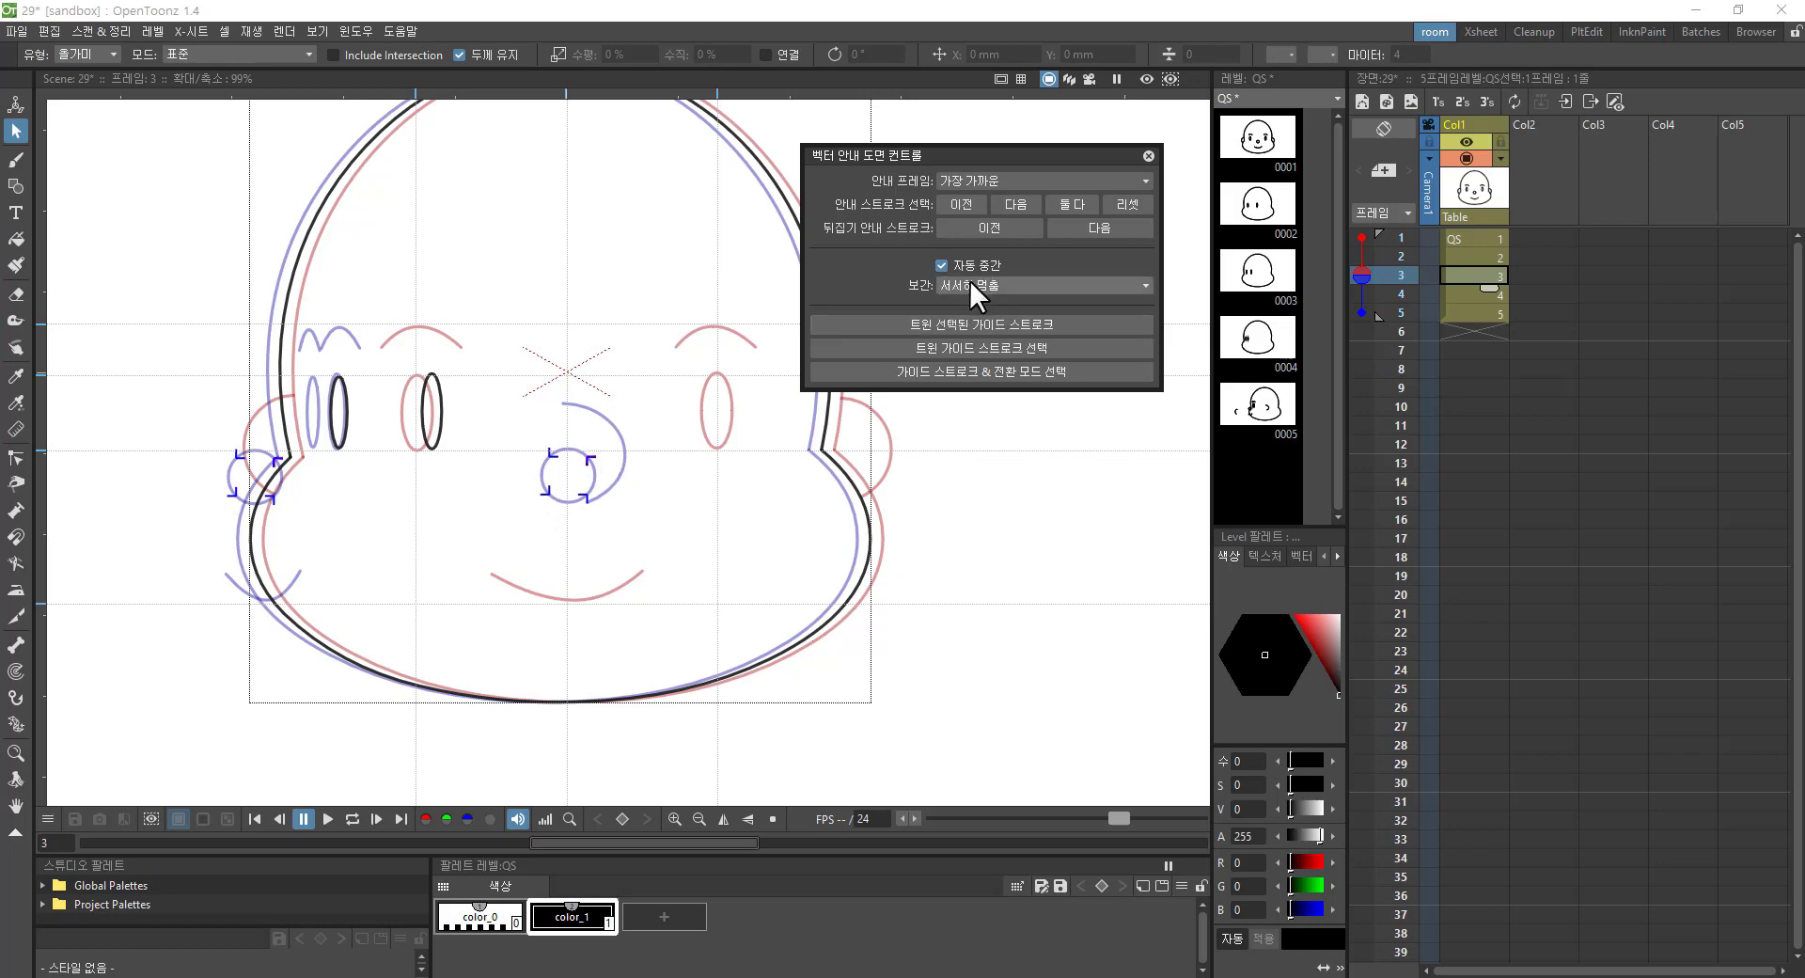
left_click(995, 327)
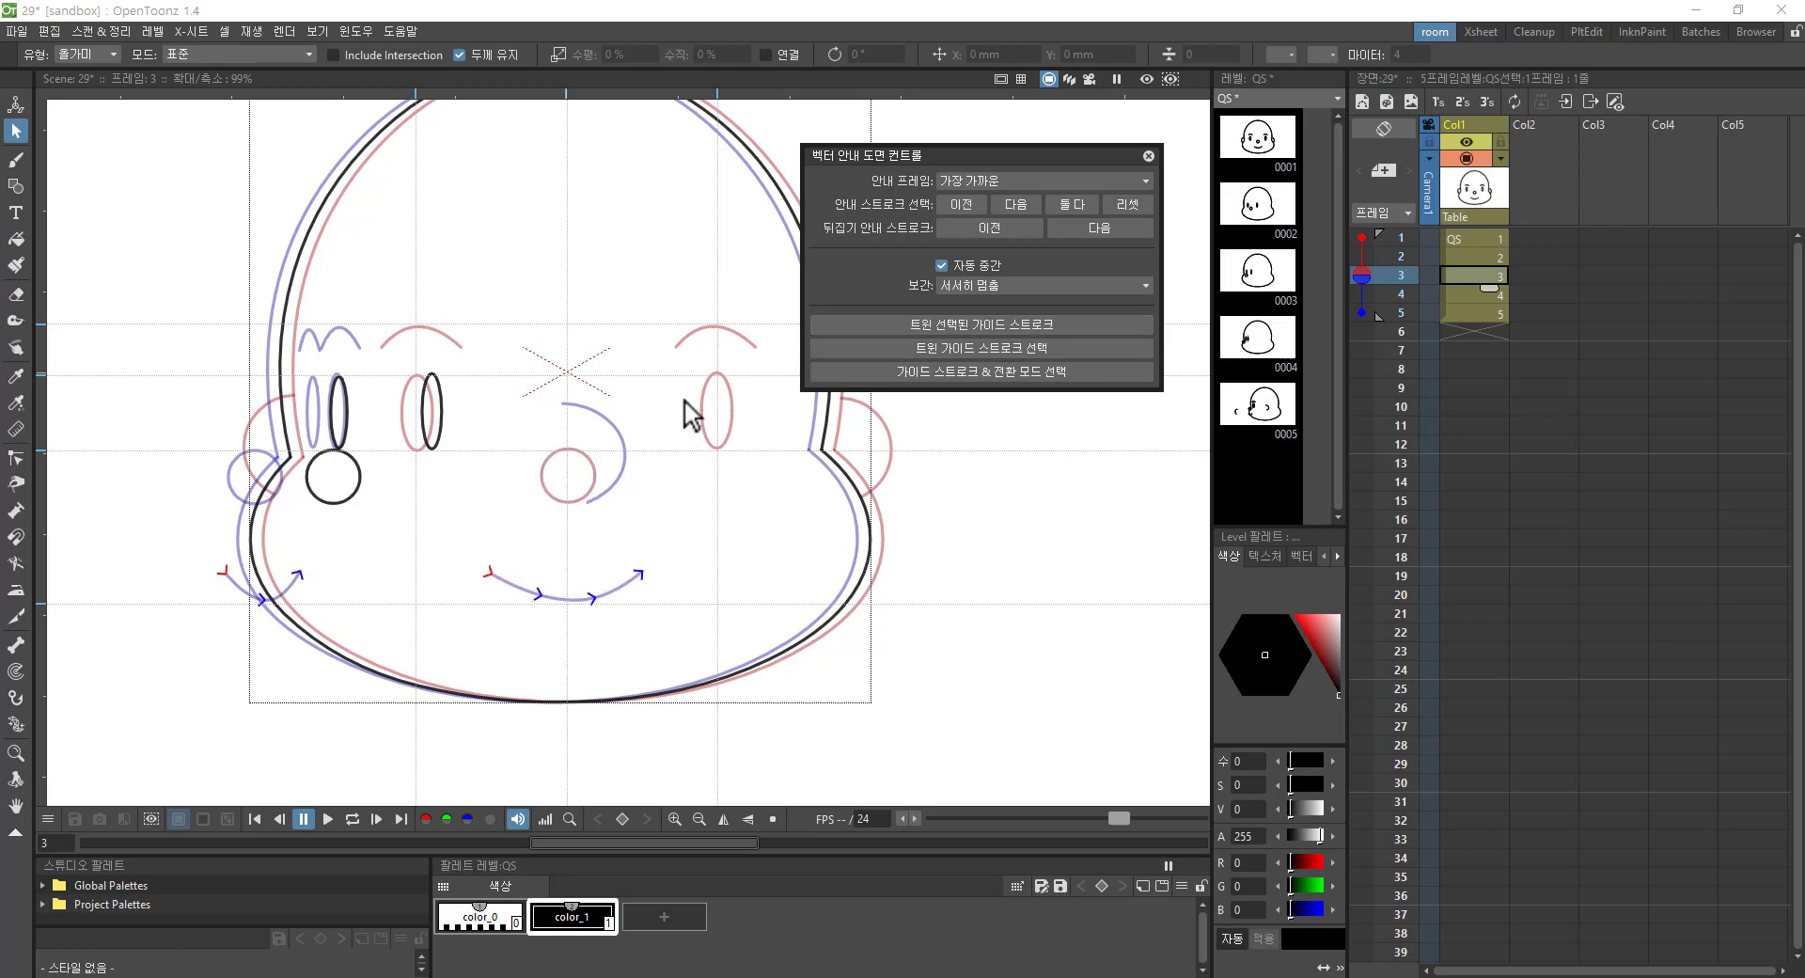
left_click(967, 321)
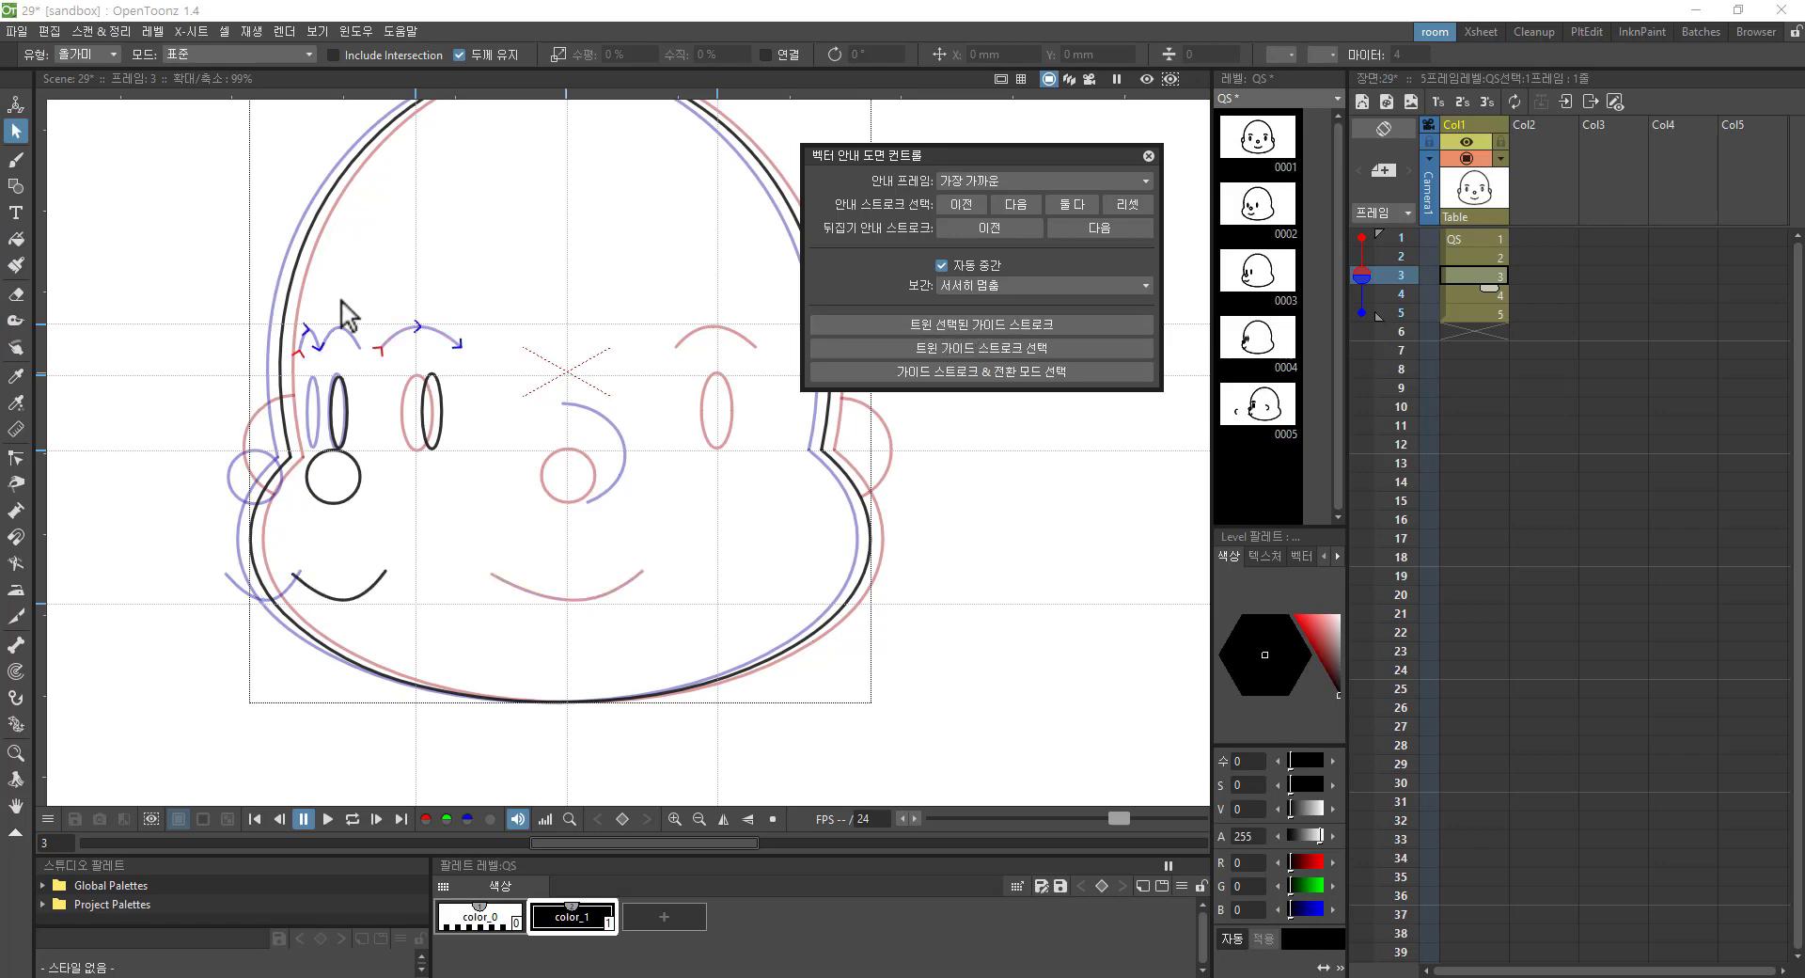
Step: Pair the right reference eyebrow with the wider eyebrow of the turned pose as guide strokes and tween them
left_click(407, 331)
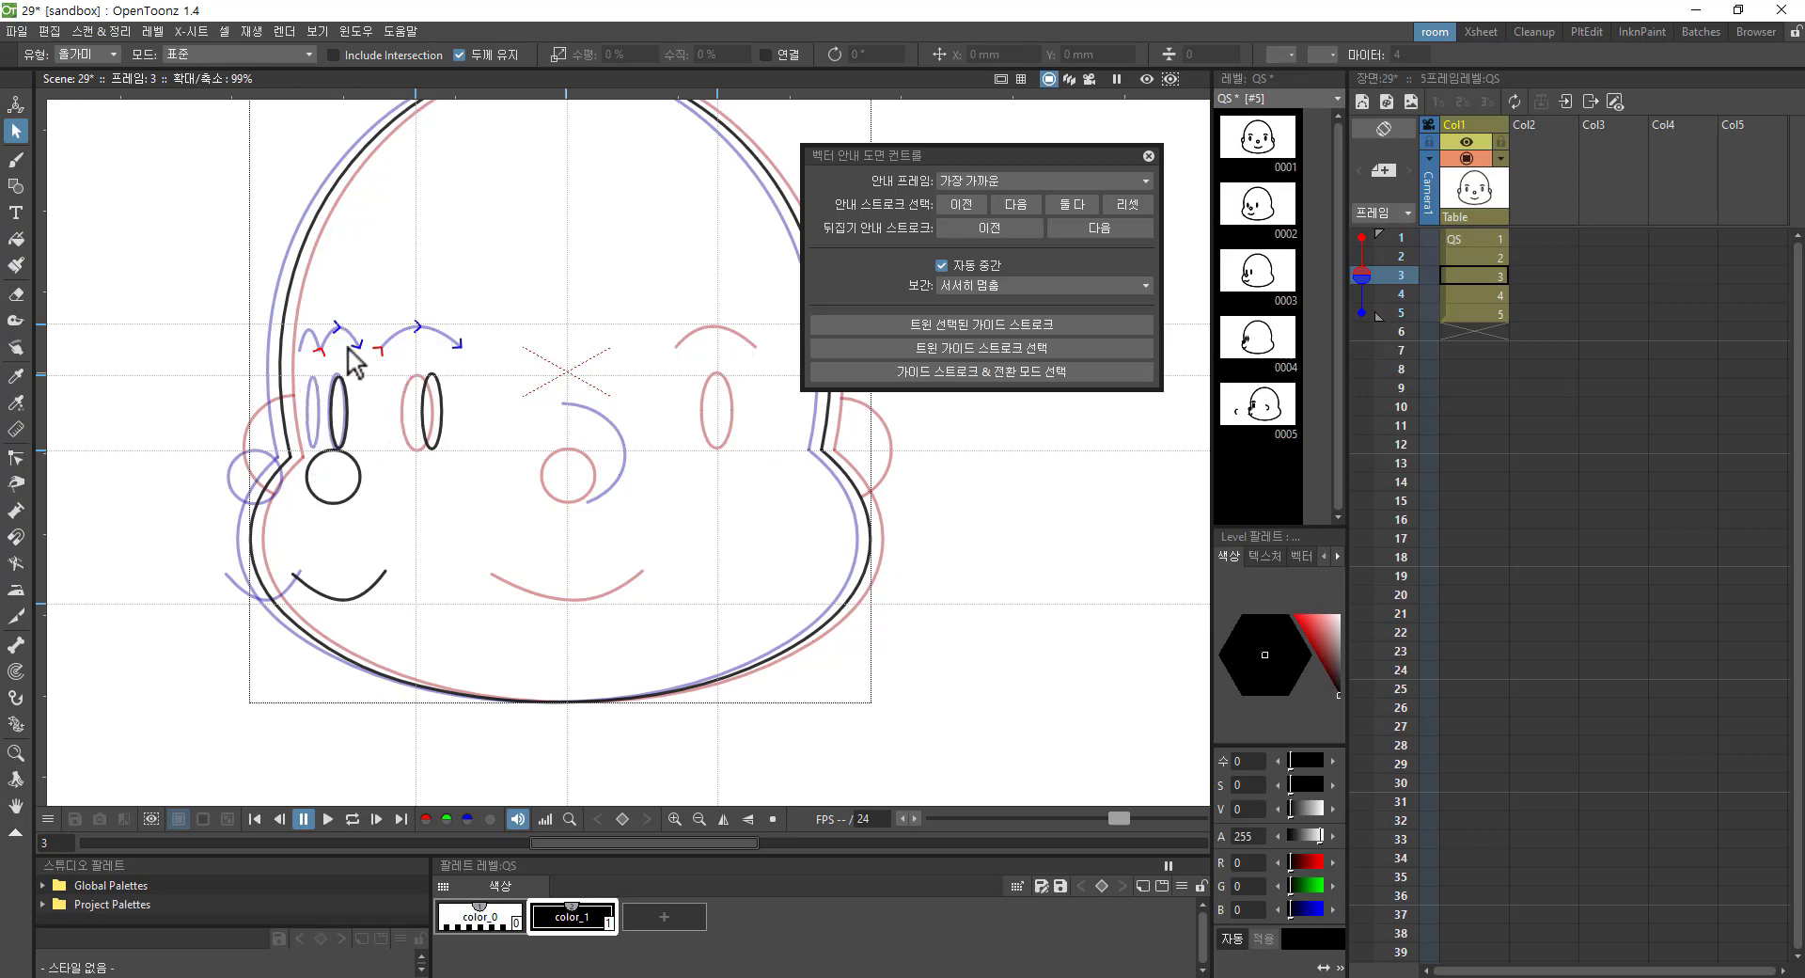
left_click(392, 355)
left_click(1130, 204)
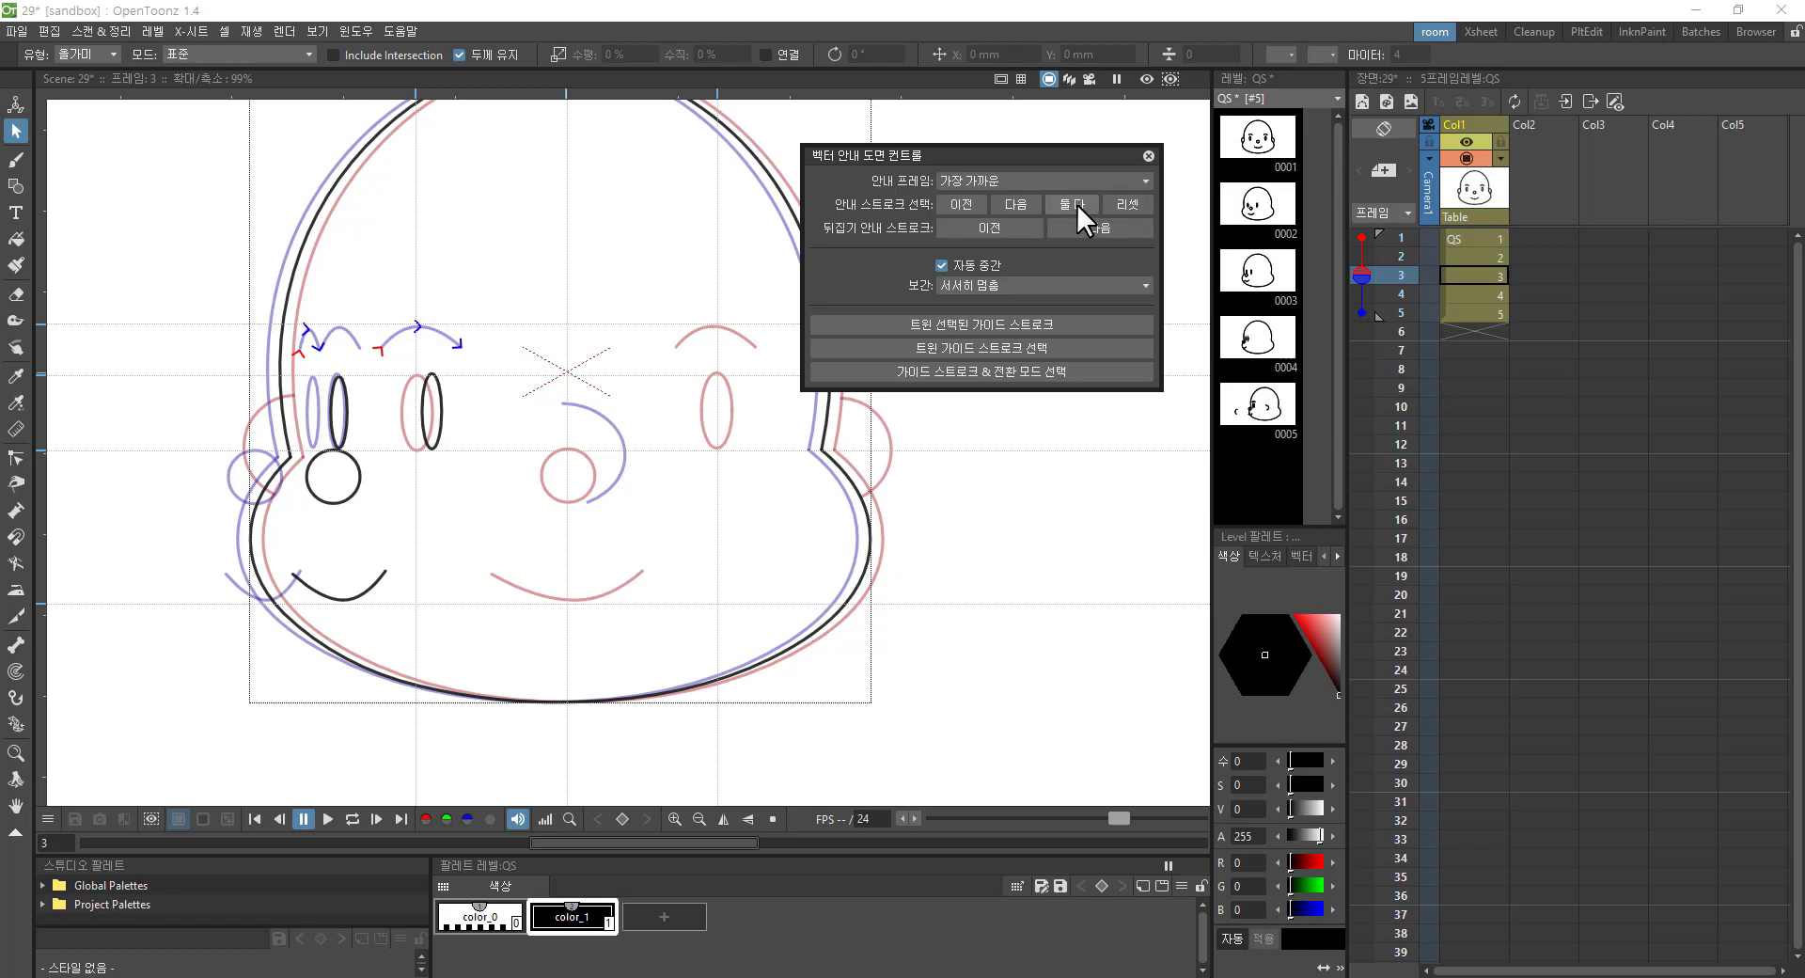
left_click(983, 348)
left_click(737, 336)
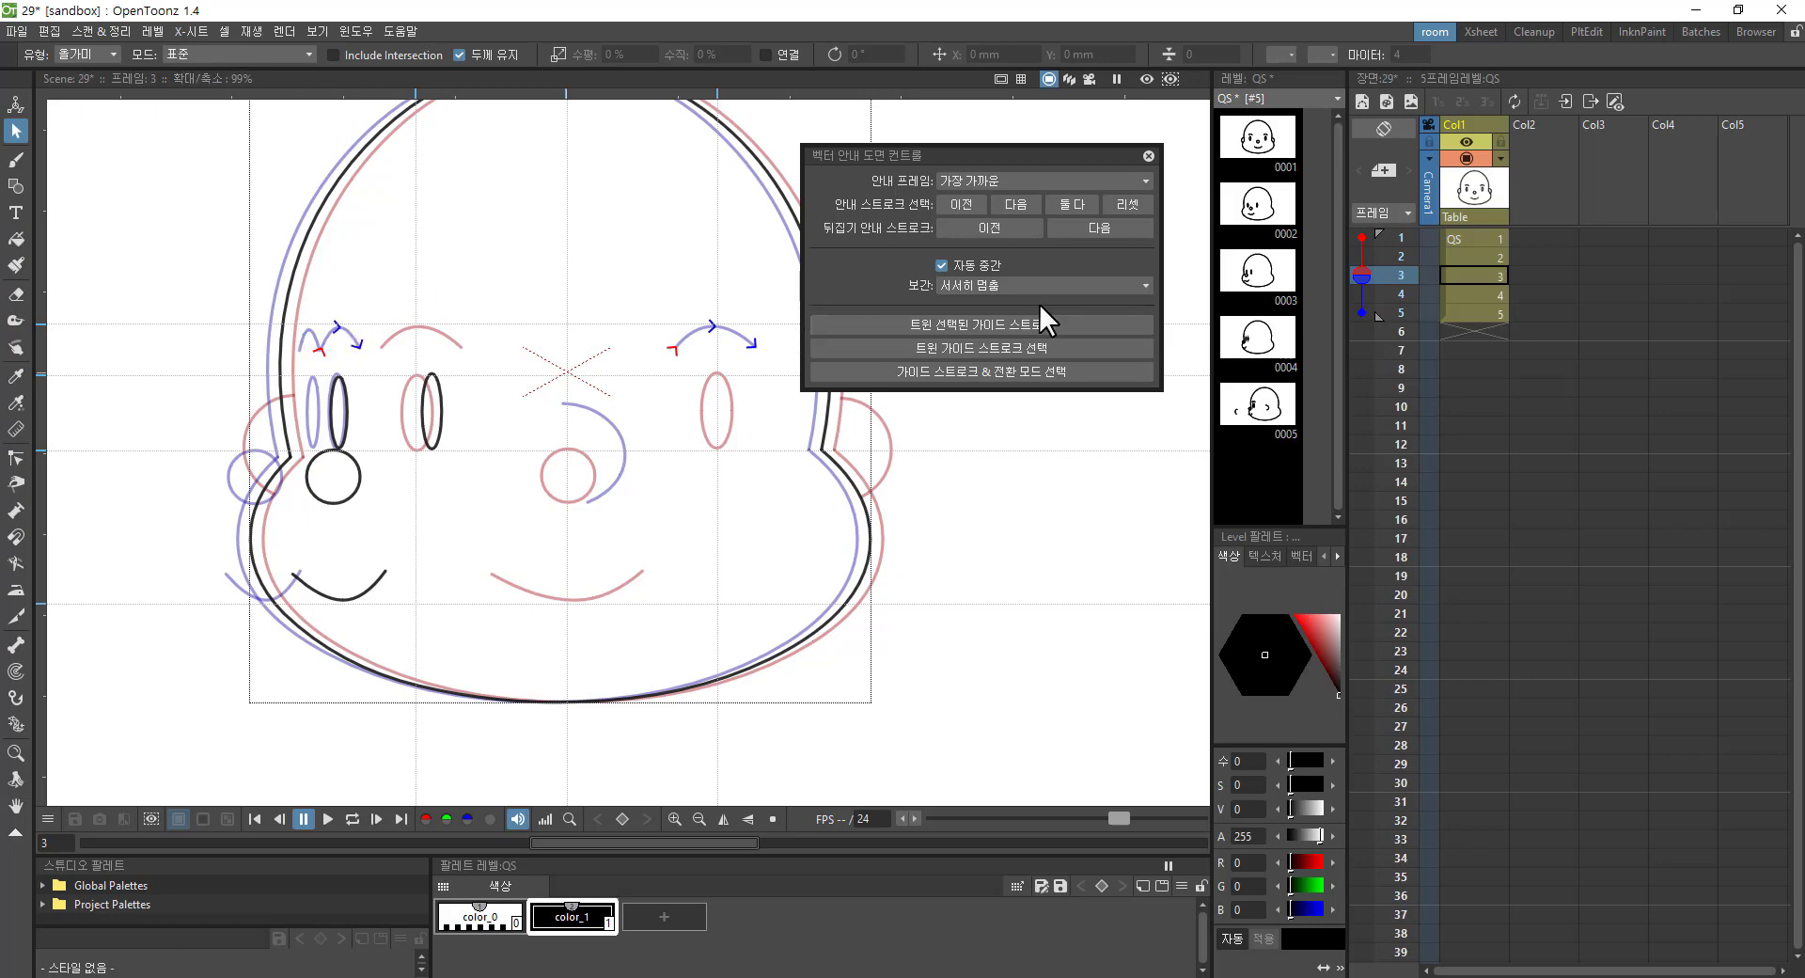
left_click(974, 324)
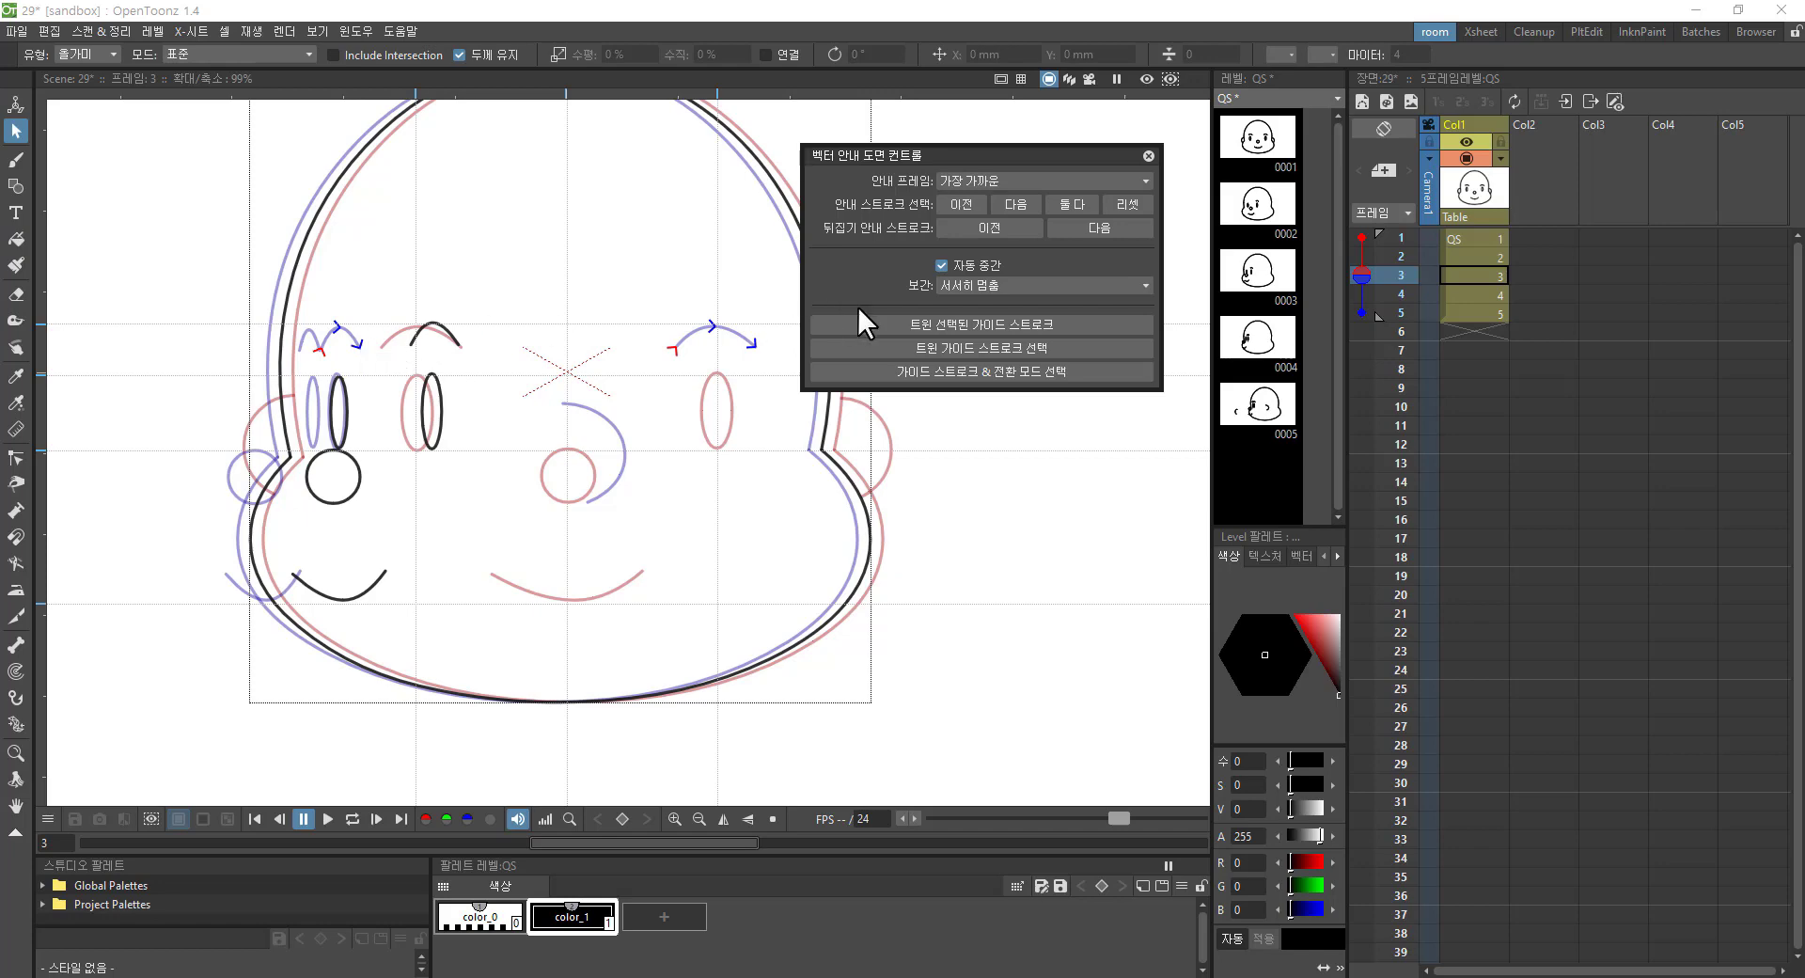
Step: Pair the left reference eyebrow with the narrower eyebrow of the turned pose as guide strokes and tween them
left_click(985, 348)
left_click(403, 334)
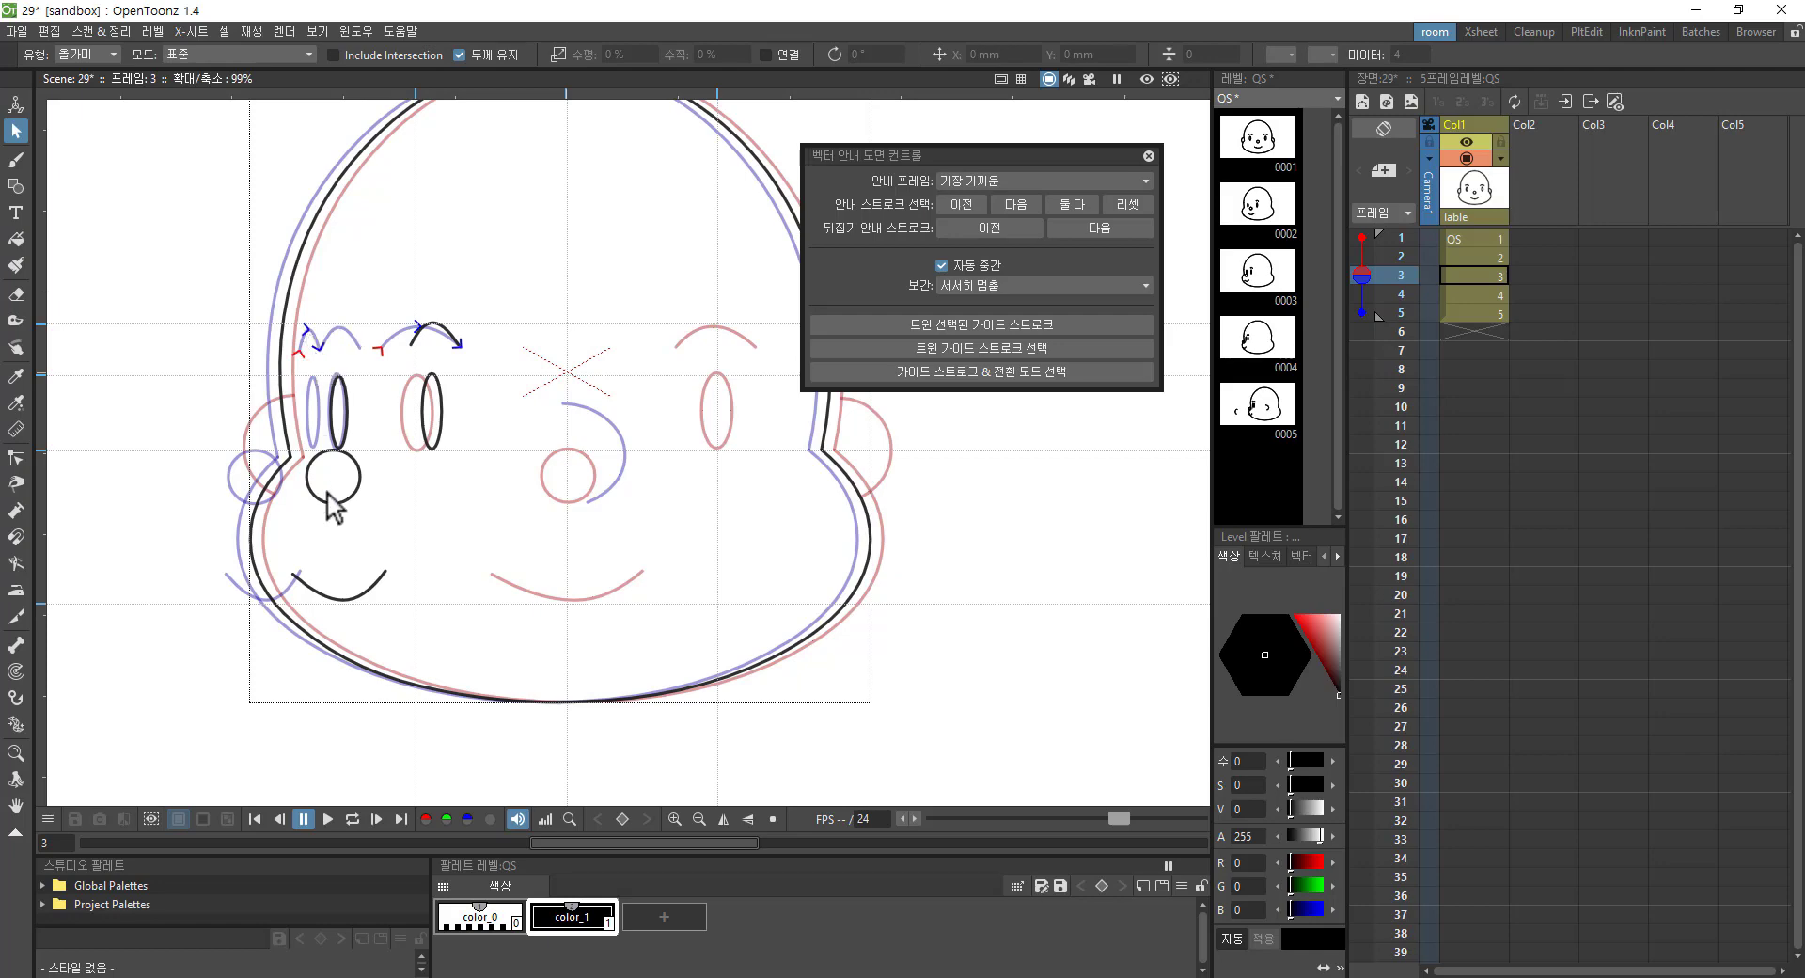
left_click(952, 322)
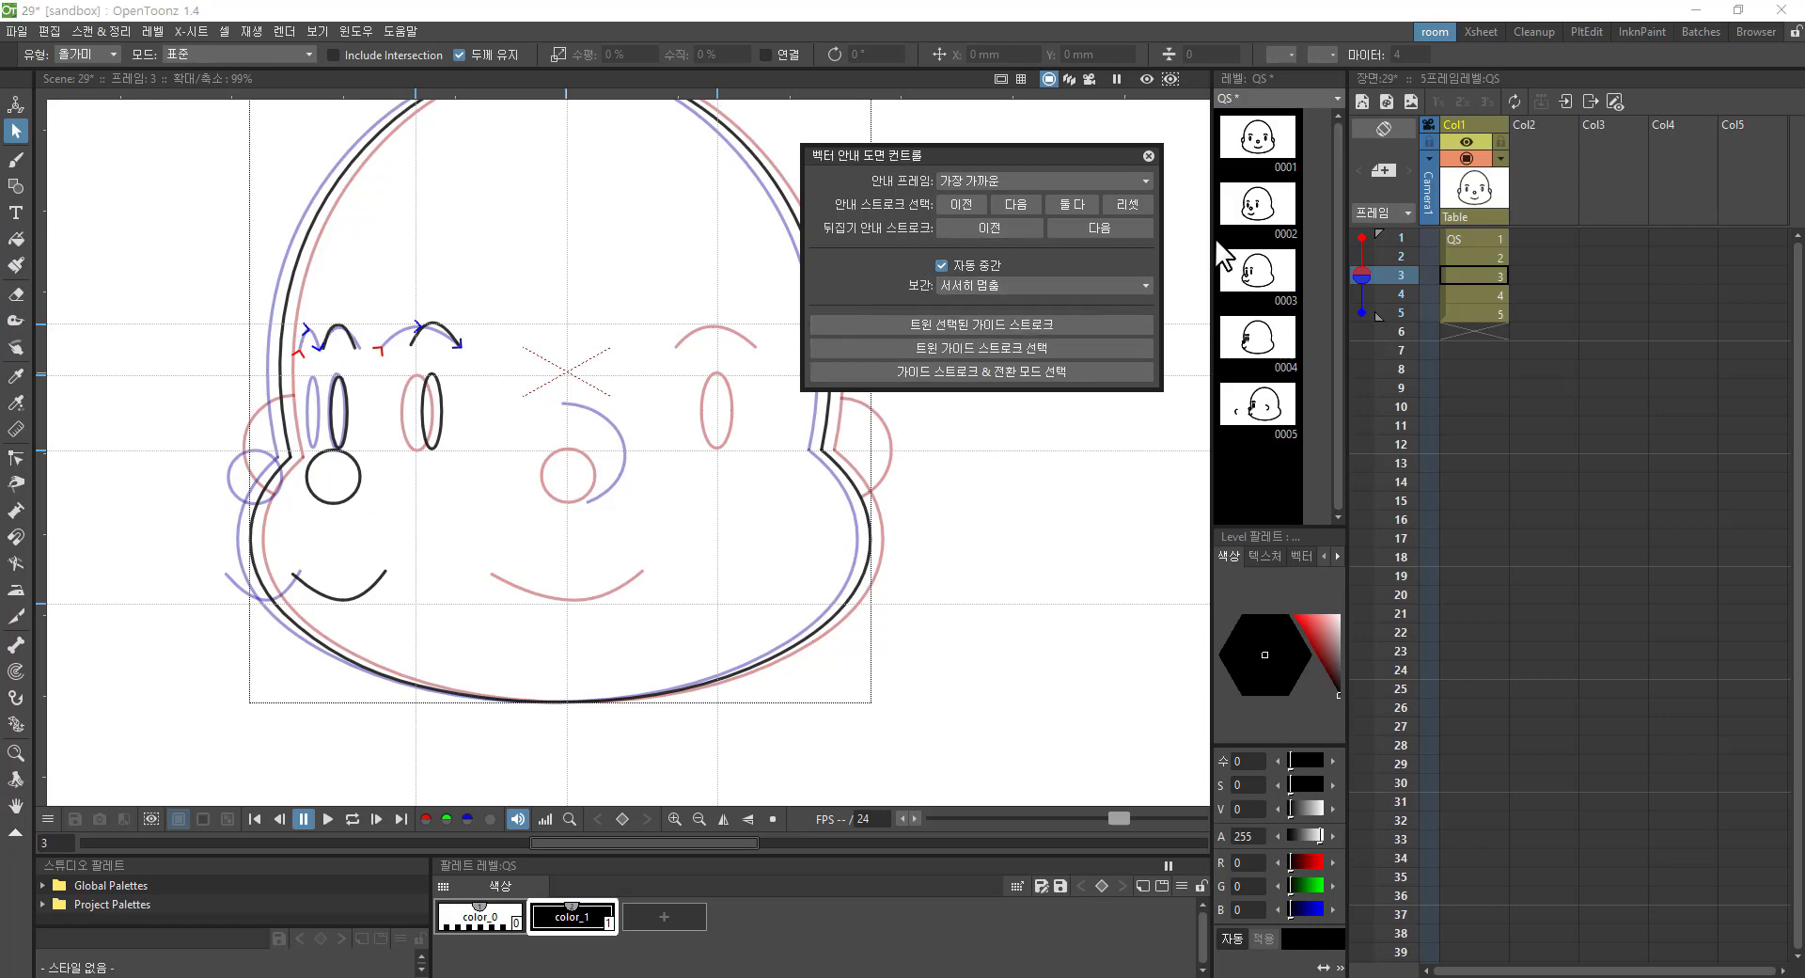
Step: Hide the onion skin references of frames 1 and 5 and scrub through the frames to review the eyebrow in-betweens
left_click(1354, 255)
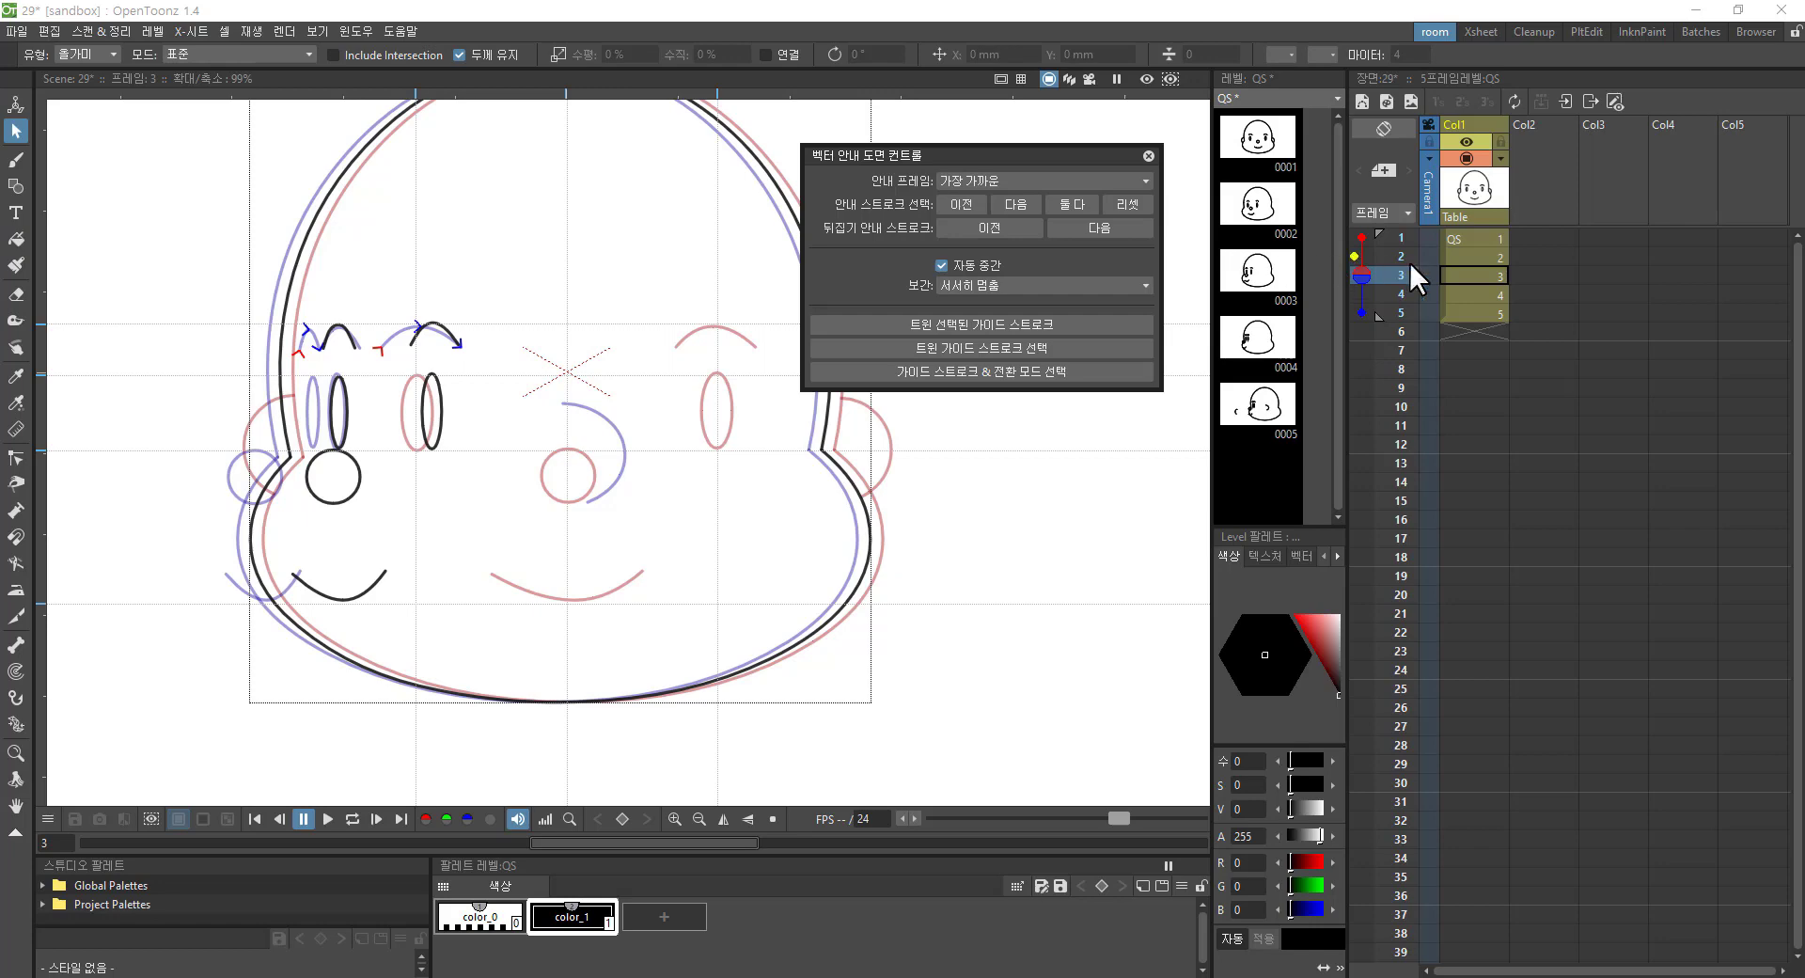
left_click(1360, 237)
left_click(1363, 312)
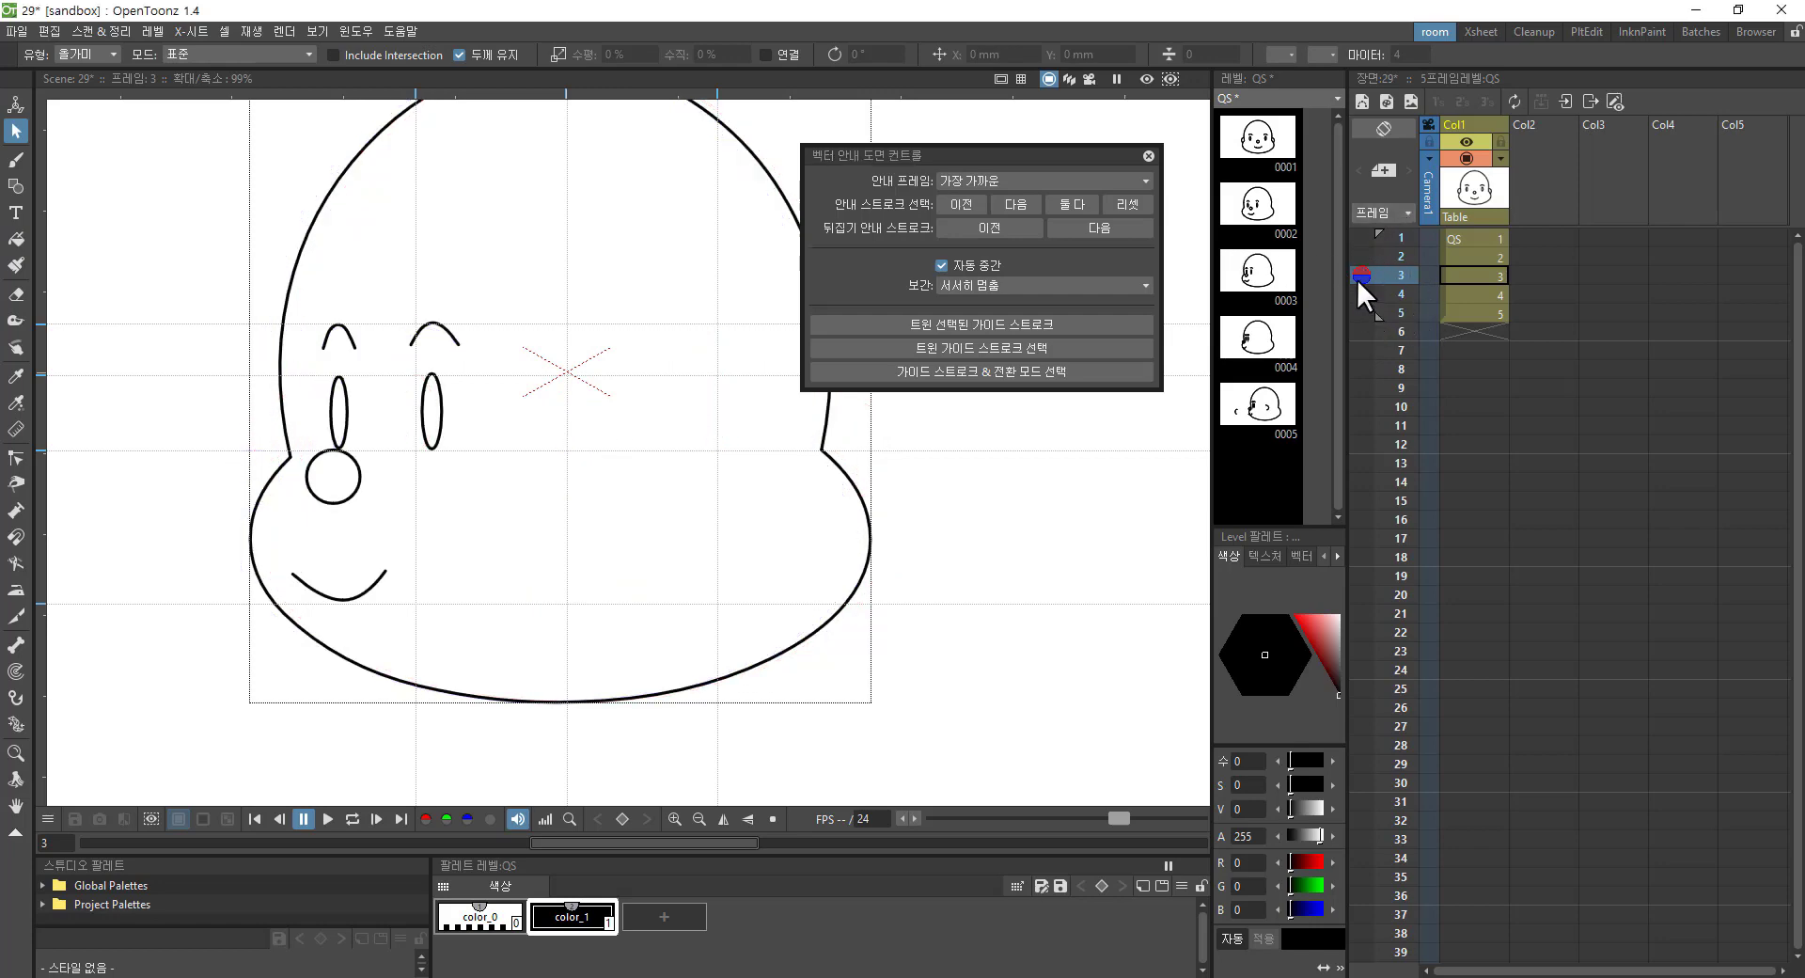
mouse_move(1356, 273)
left_mouse_down()
mouse_move(1356, 230)
mouse_move(1355, 316)
left_mouse_up()
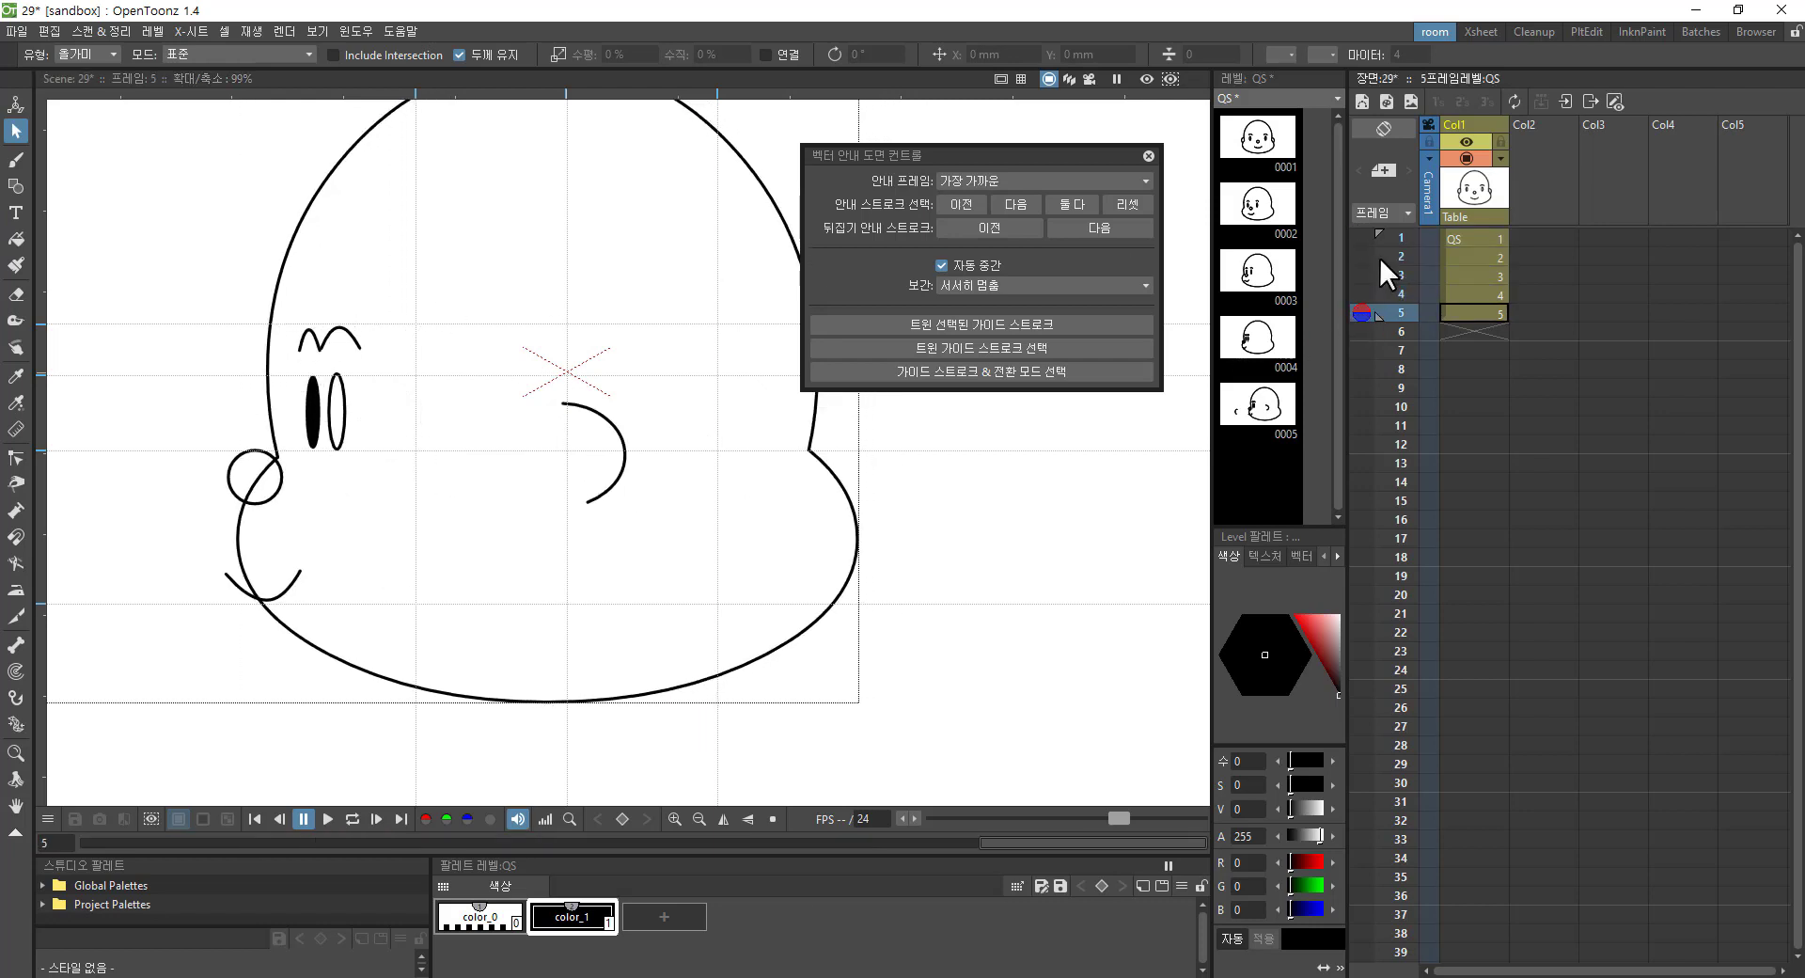
mouse_move(1357, 302)
left_mouse_down()
mouse_move(1356, 199)
mouse_move(1363, 312)
left_mouse_up()
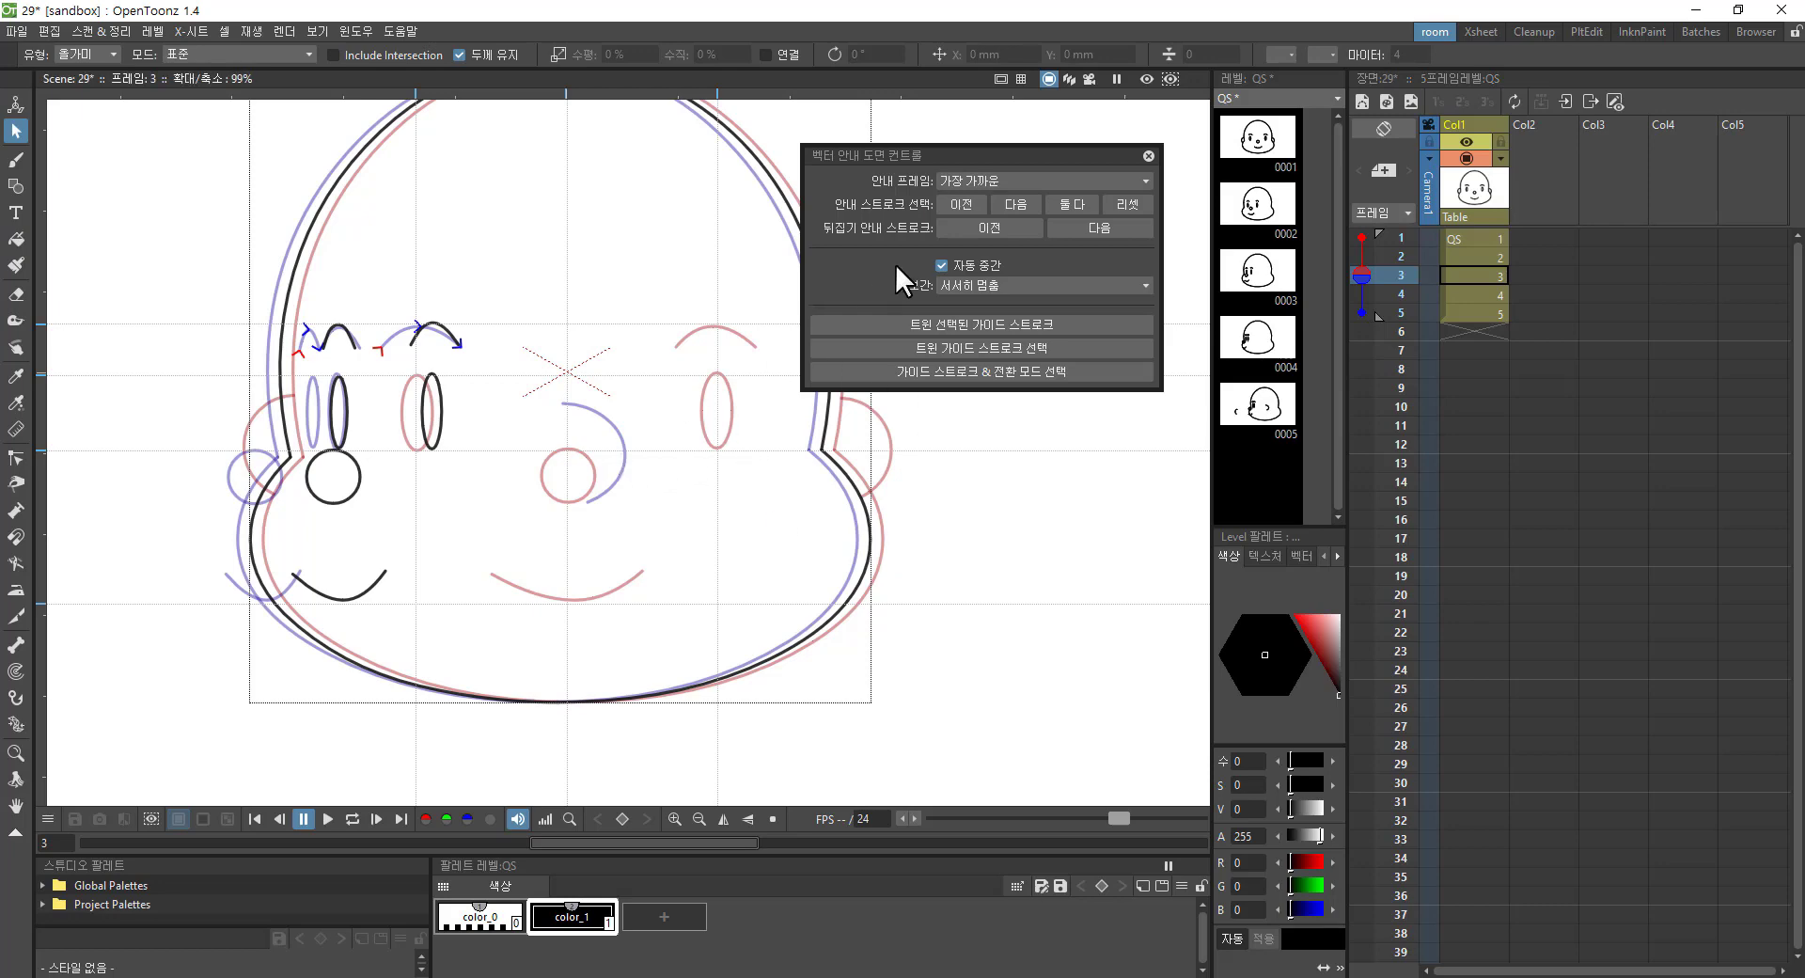
Step: Reset the guide strokes, set the interpolation to 서서히 시작 (ease in), and tween the right ear with the turned pose's ear
left_click_drag(1059, 158, 1110, 140)
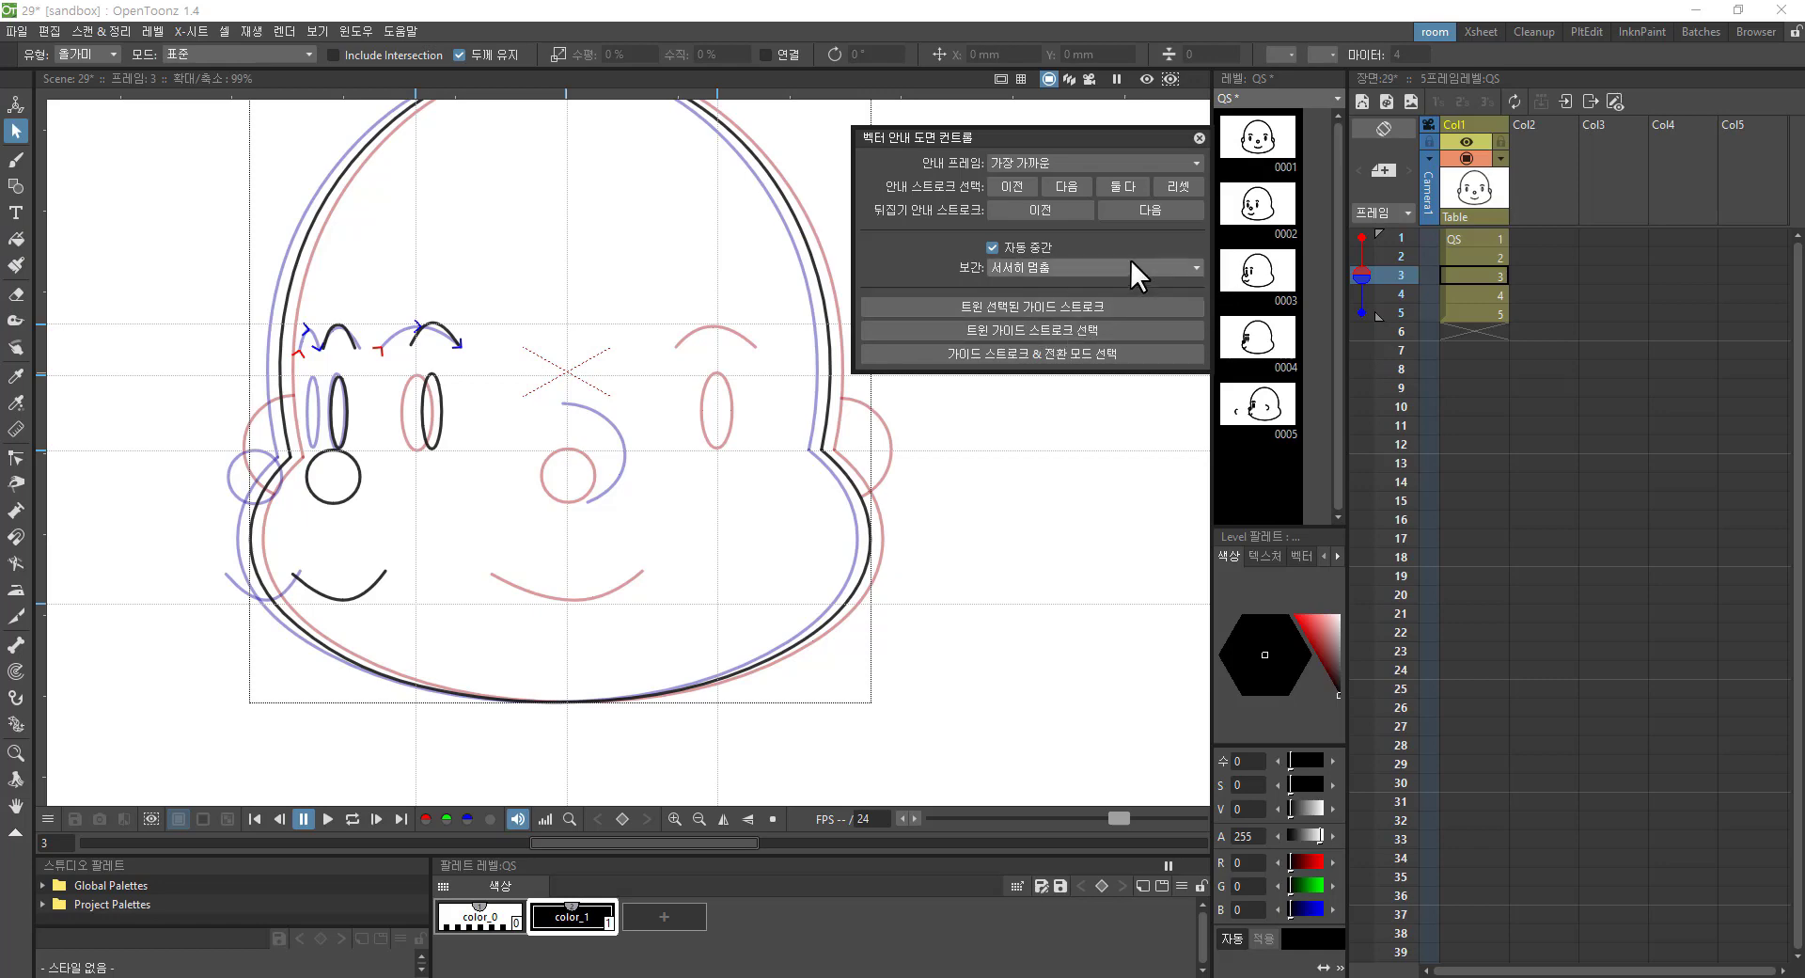
left_click(1177, 184)
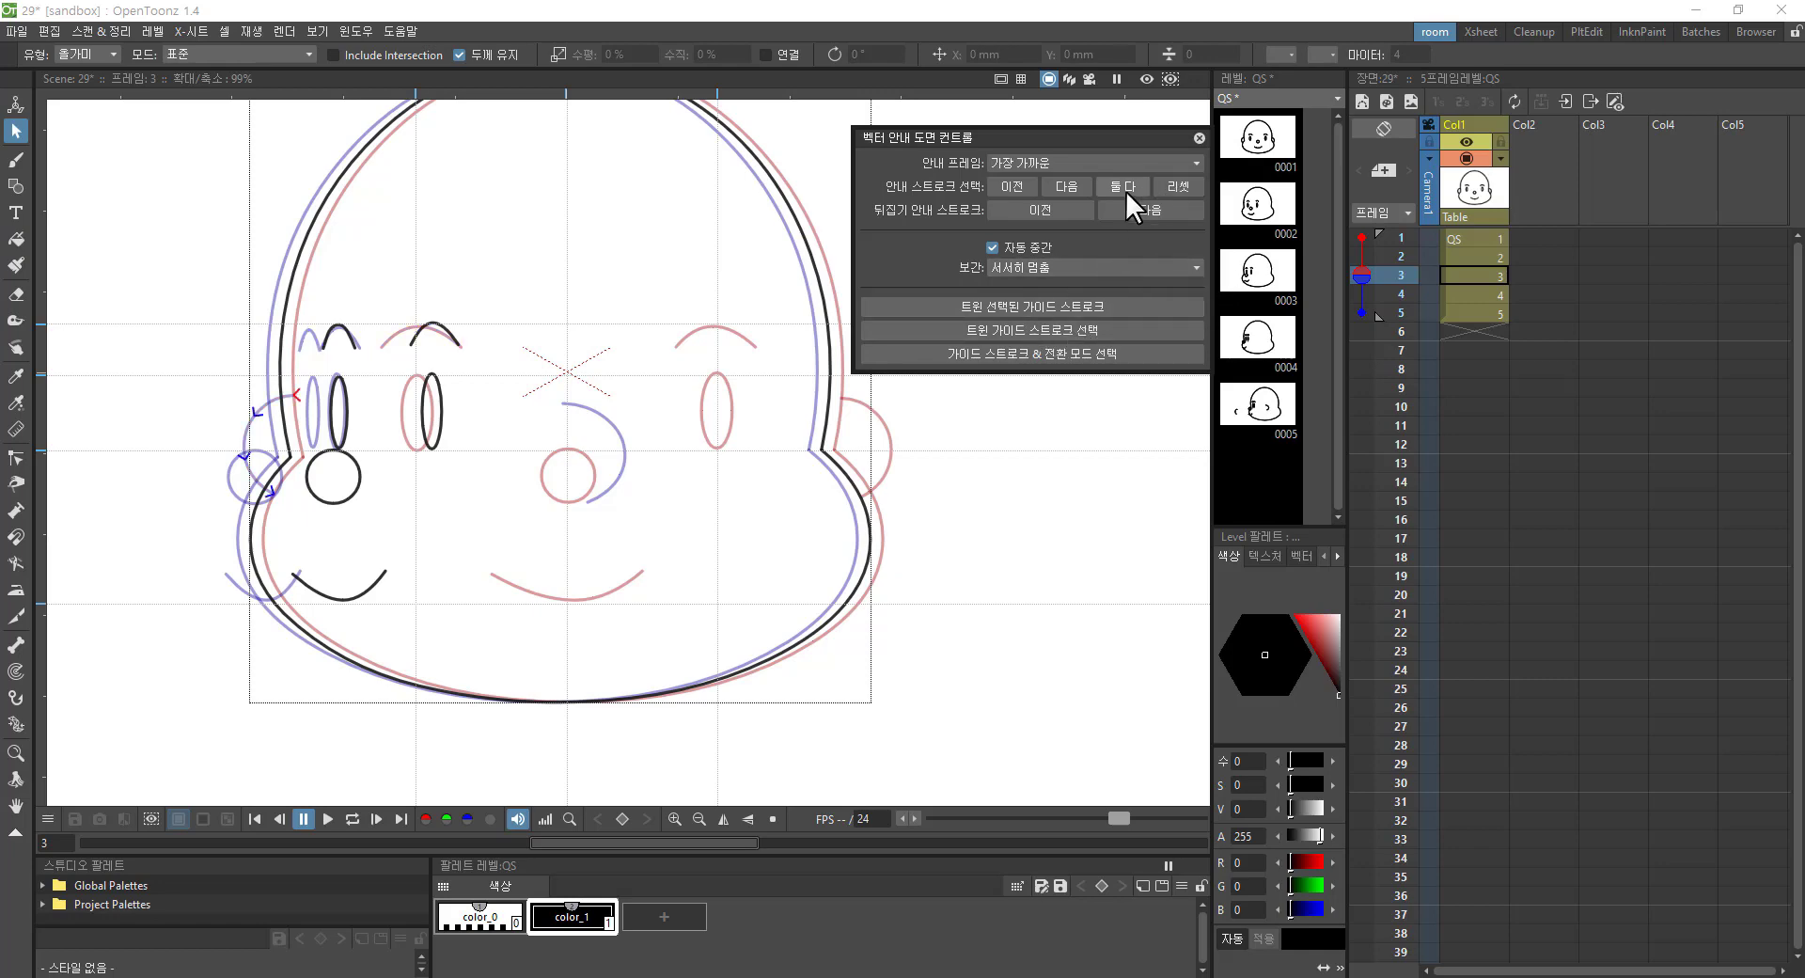
left_click(1052, 324)
left_click(1040, 267)
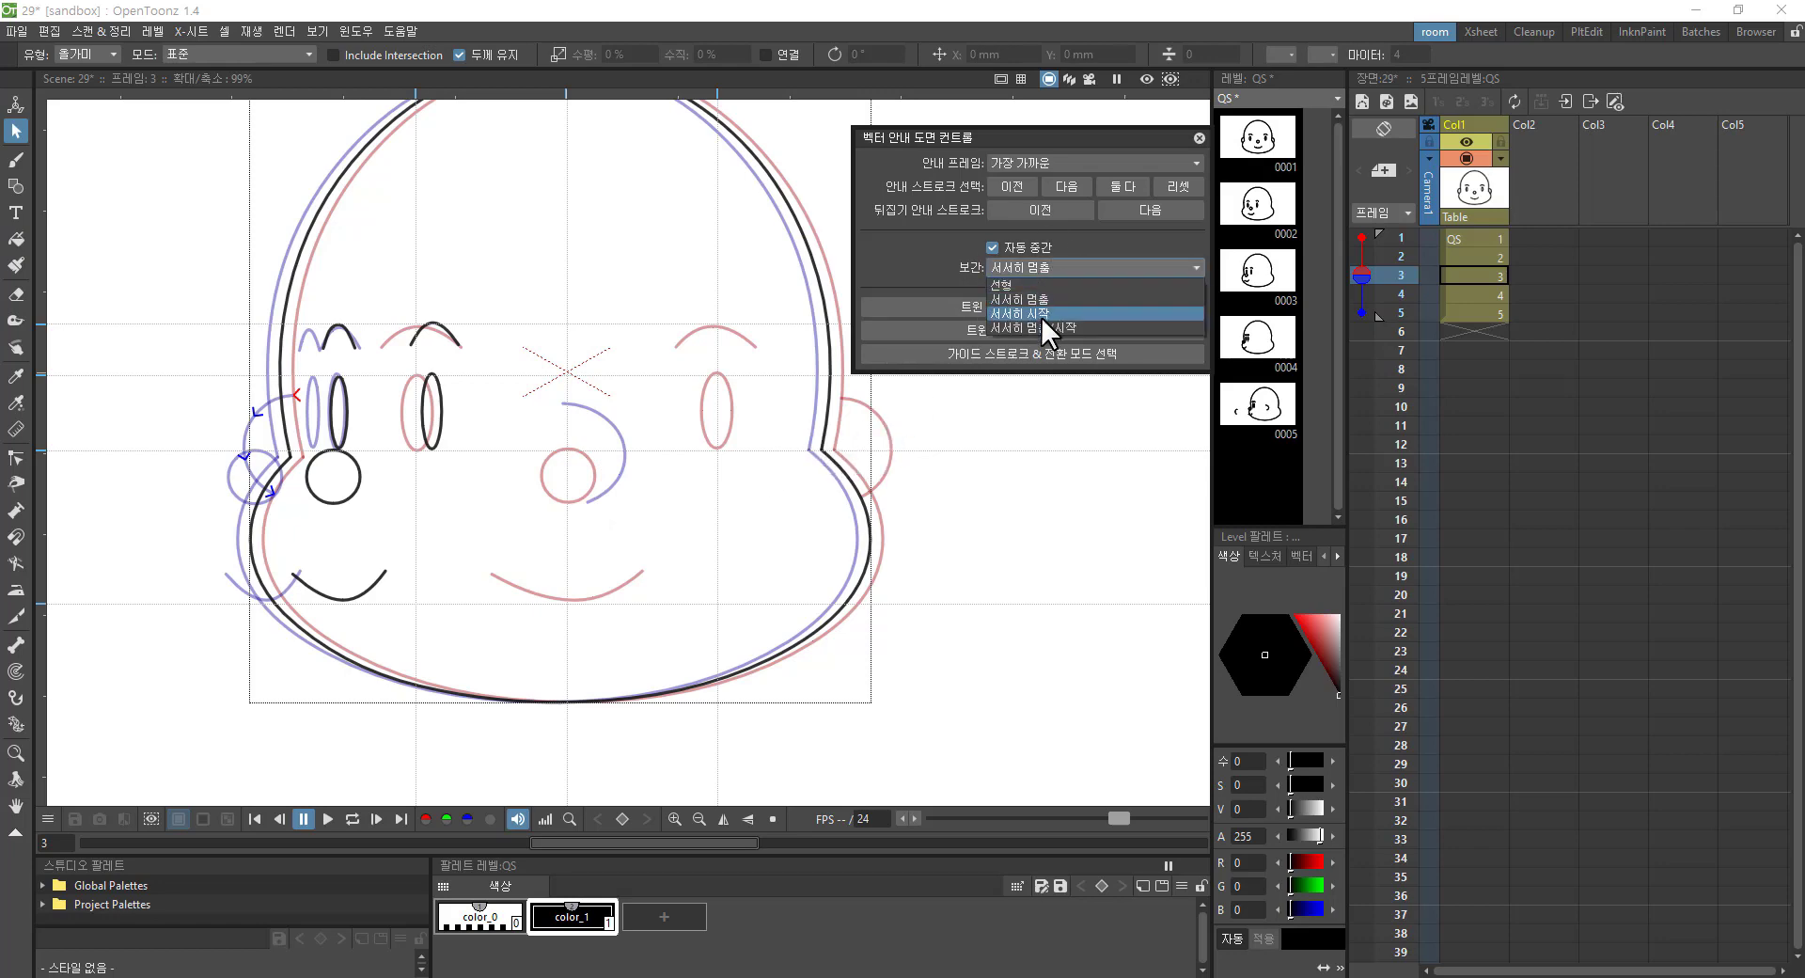
left_click(1038, 312)
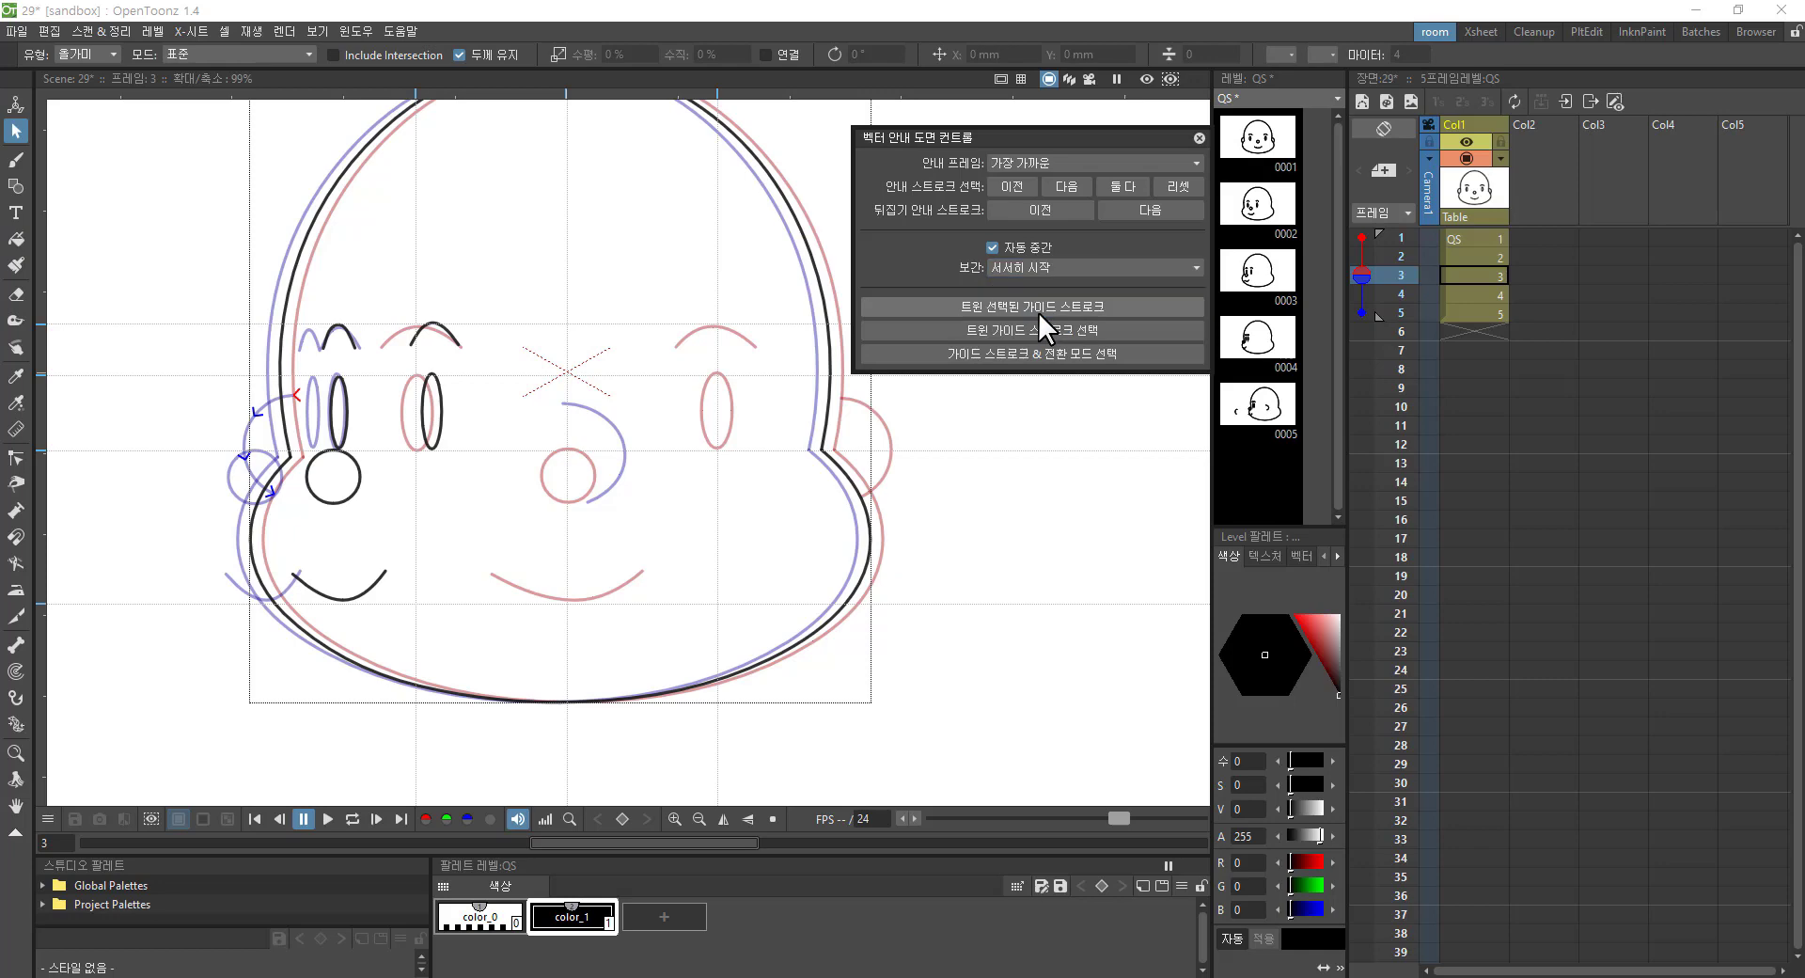
left_click(893, 460)
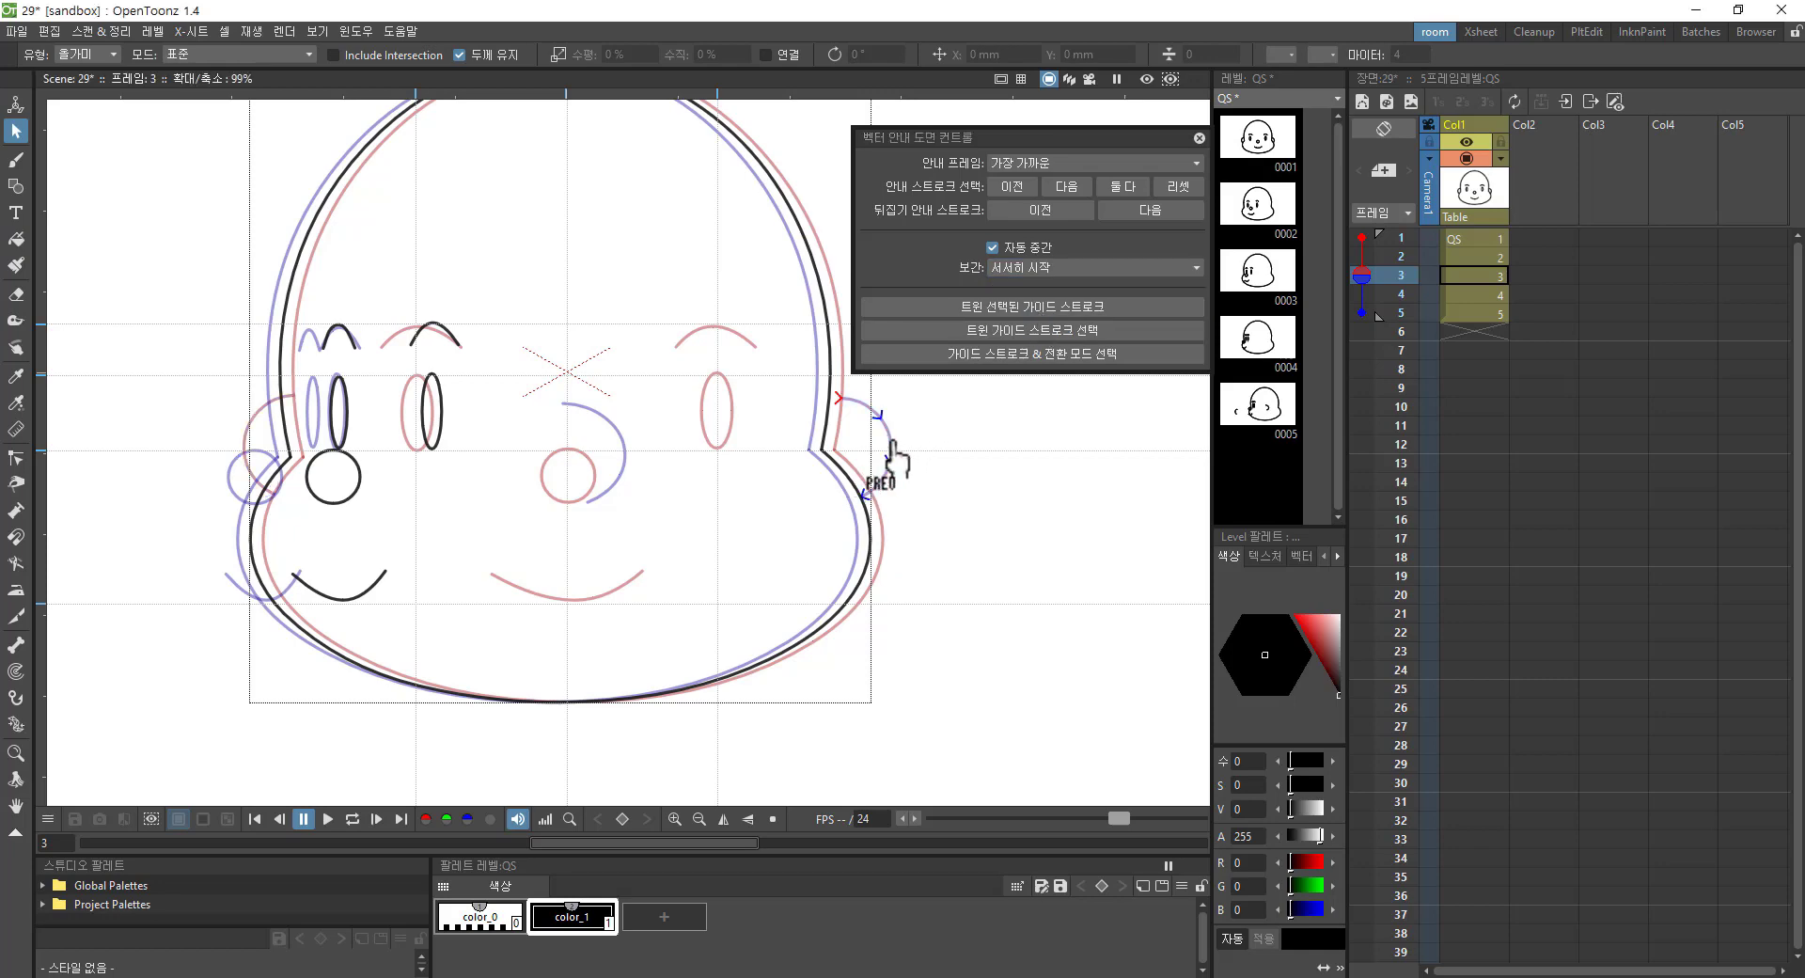
left_click(624, 467)
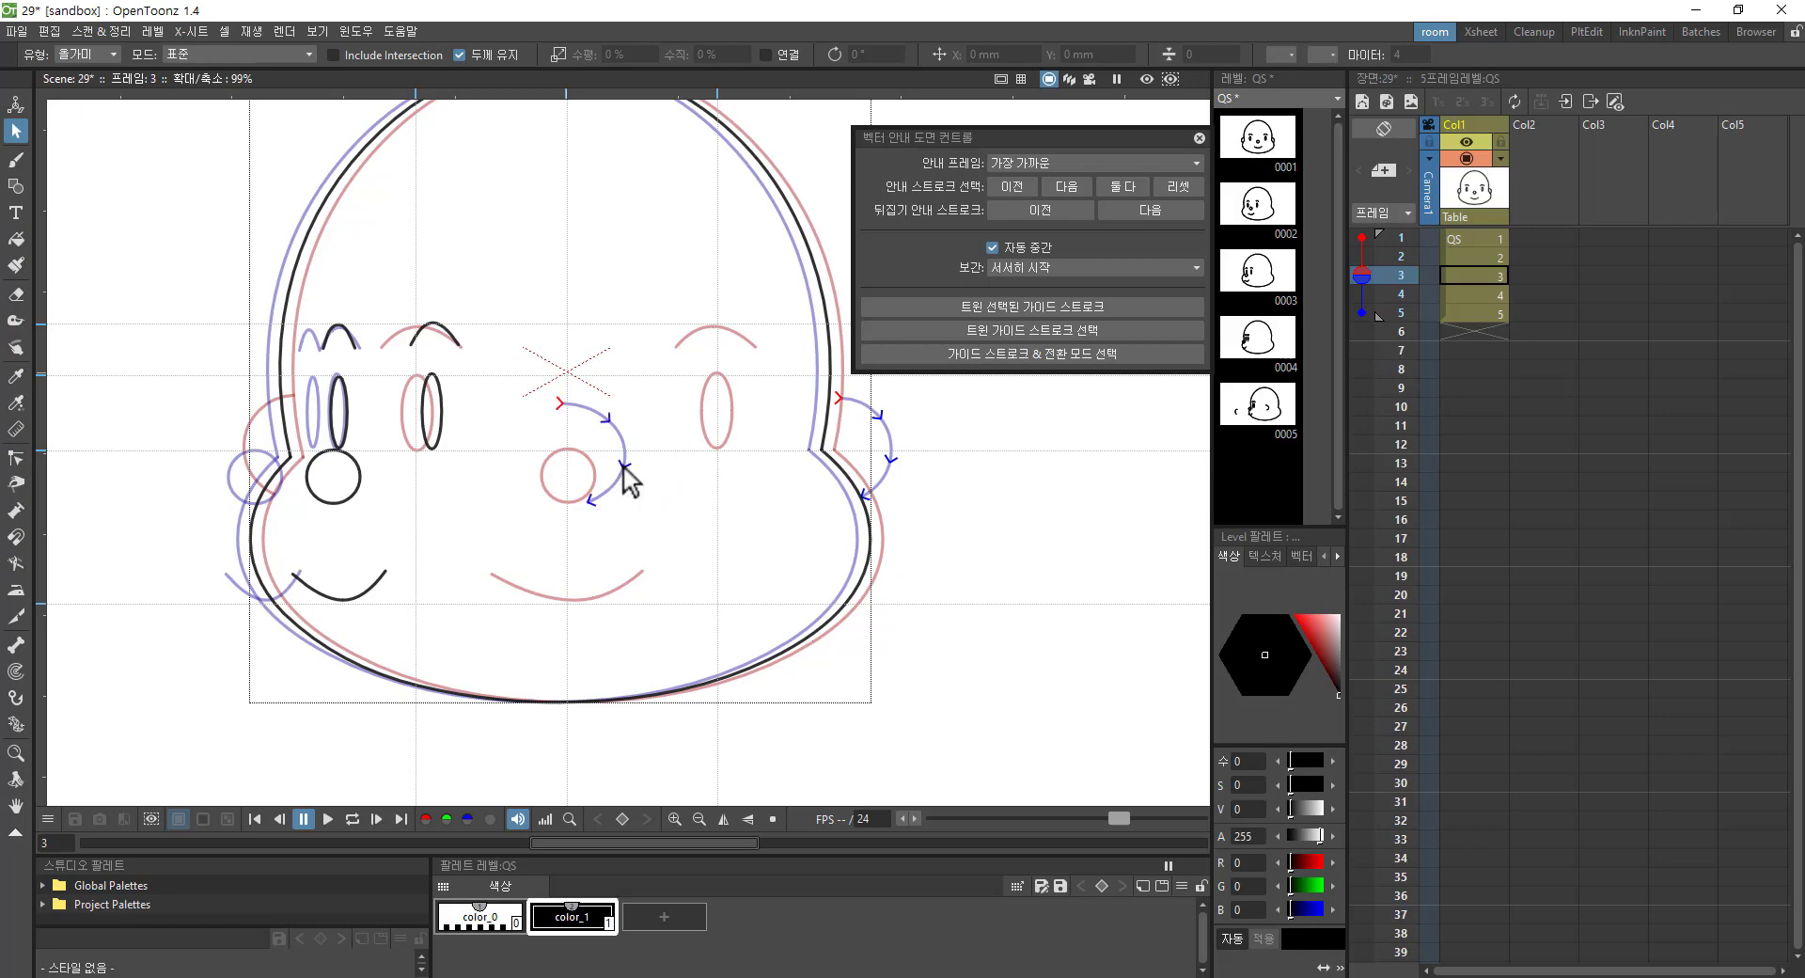
left_click(1031, 307)
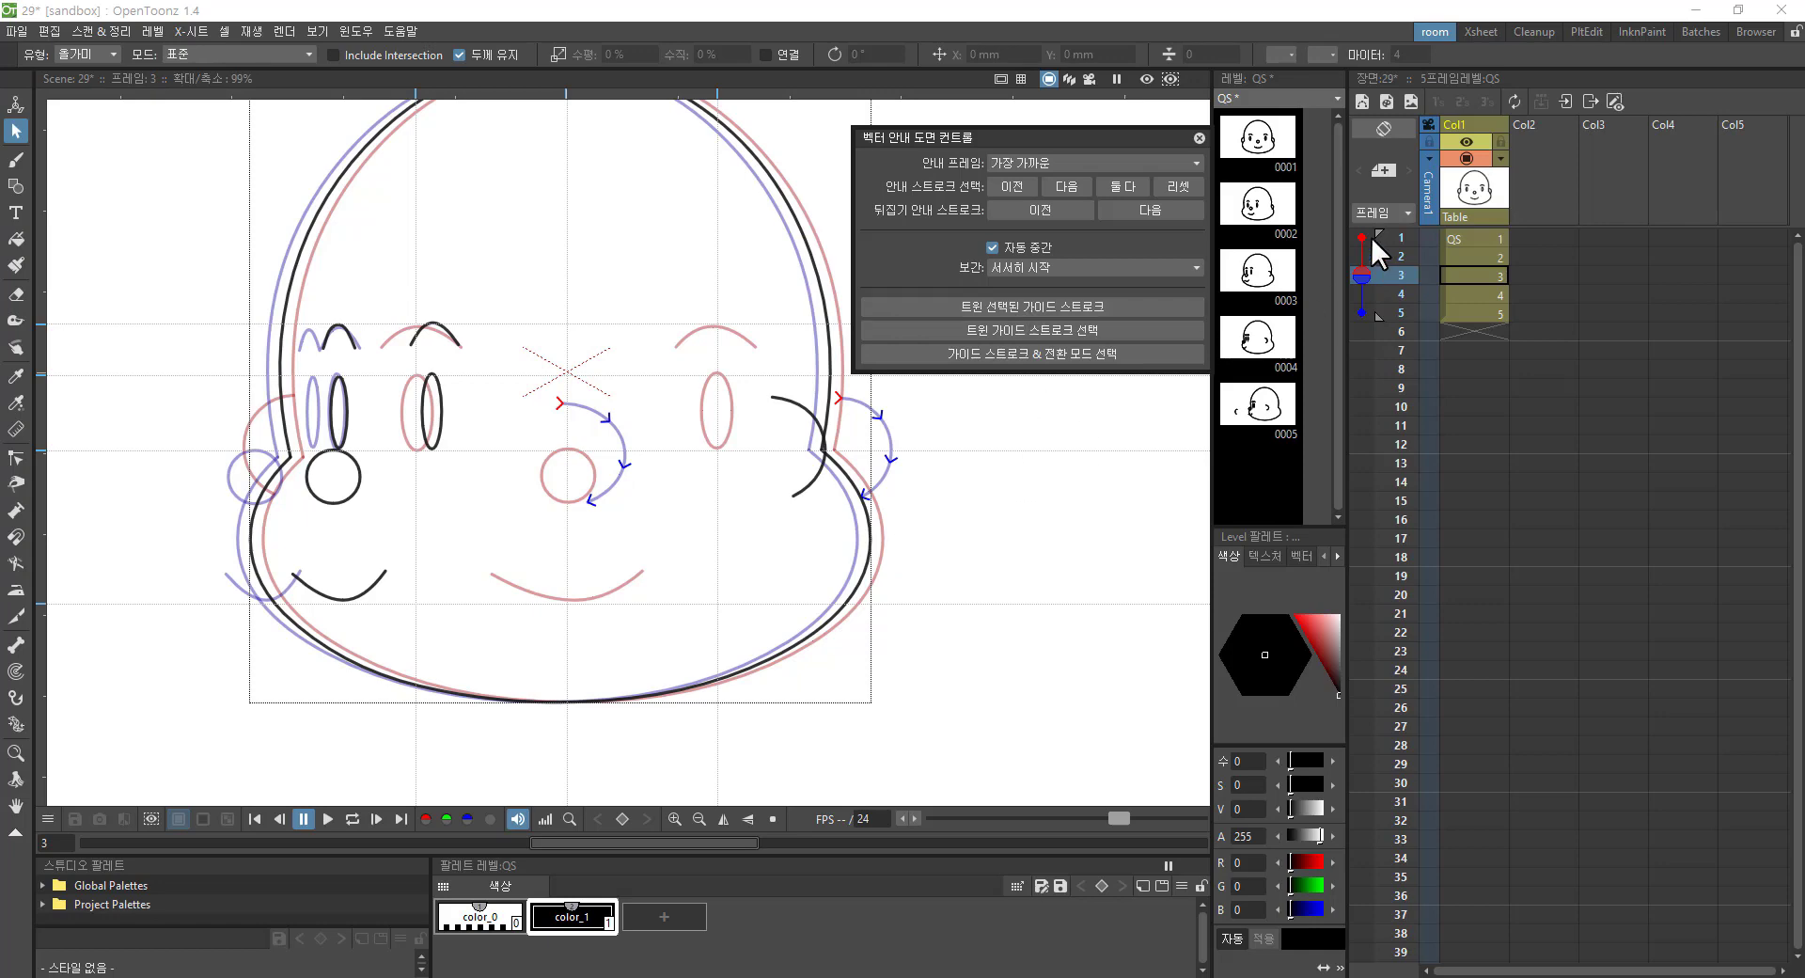
Step: Close the vector guided drawing controls, clear the onion skin, and scrub through the frames to review the in-betweens
left_click(1361, 277)
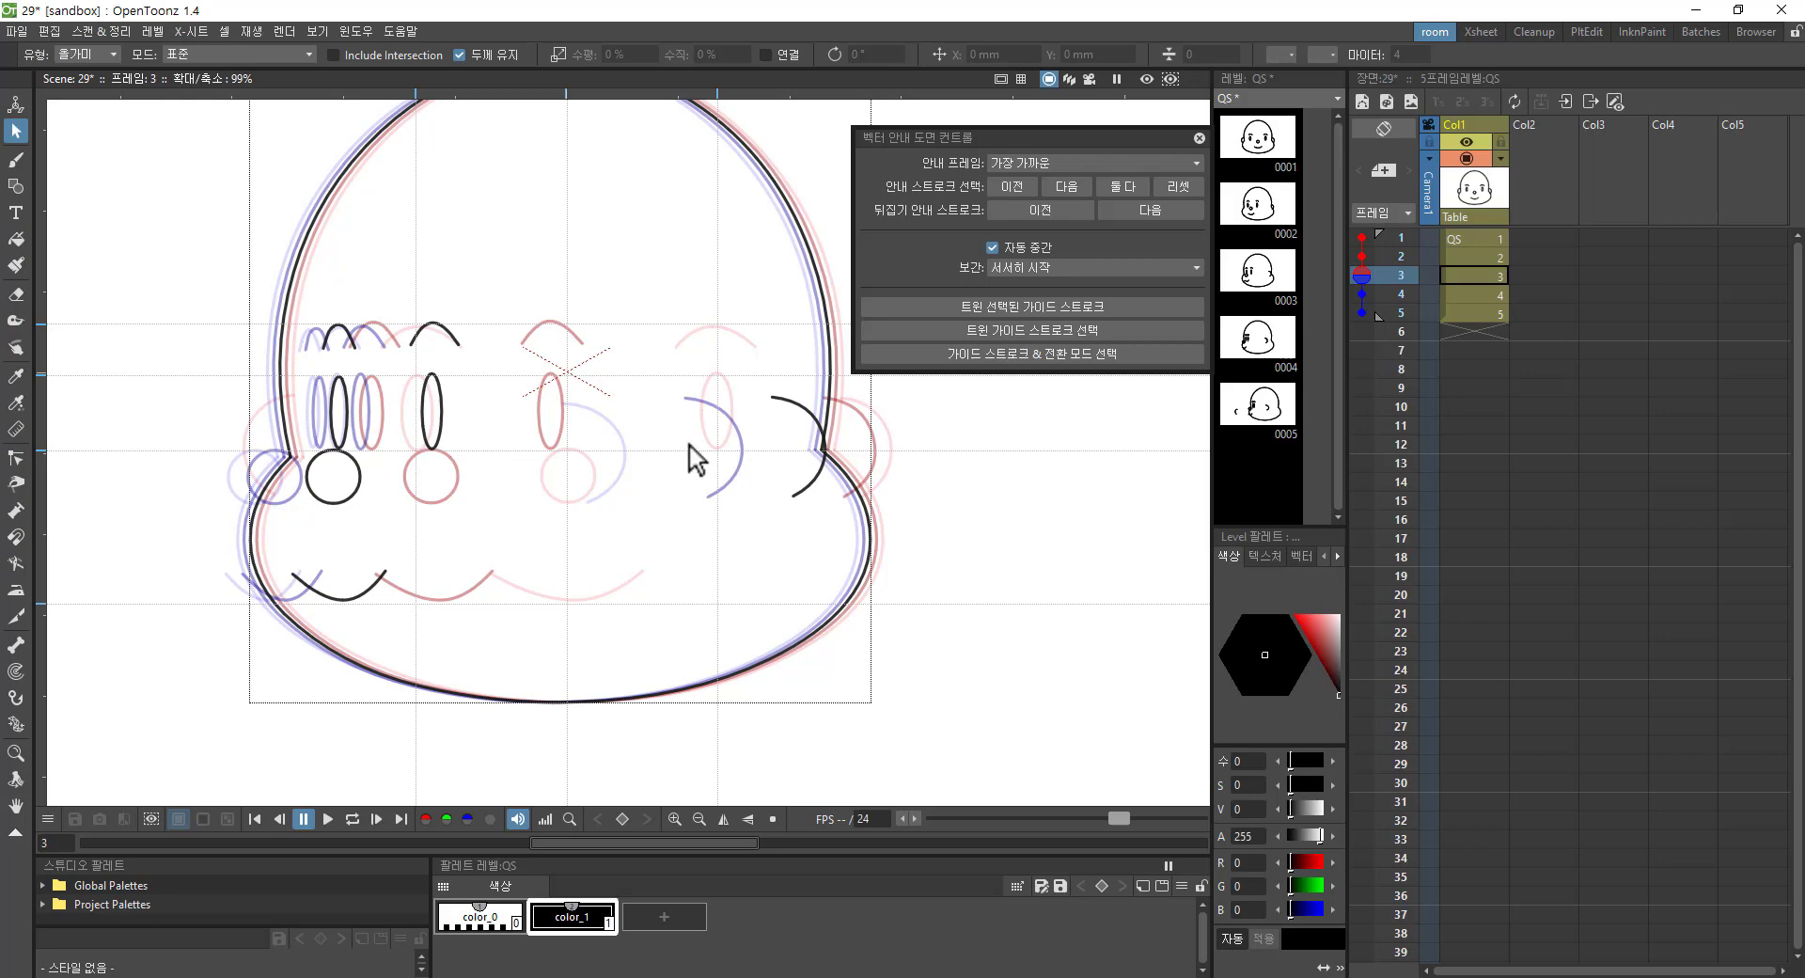
left_click(1198, 137)
left_click_drag(1363, 235, 1365, 305)
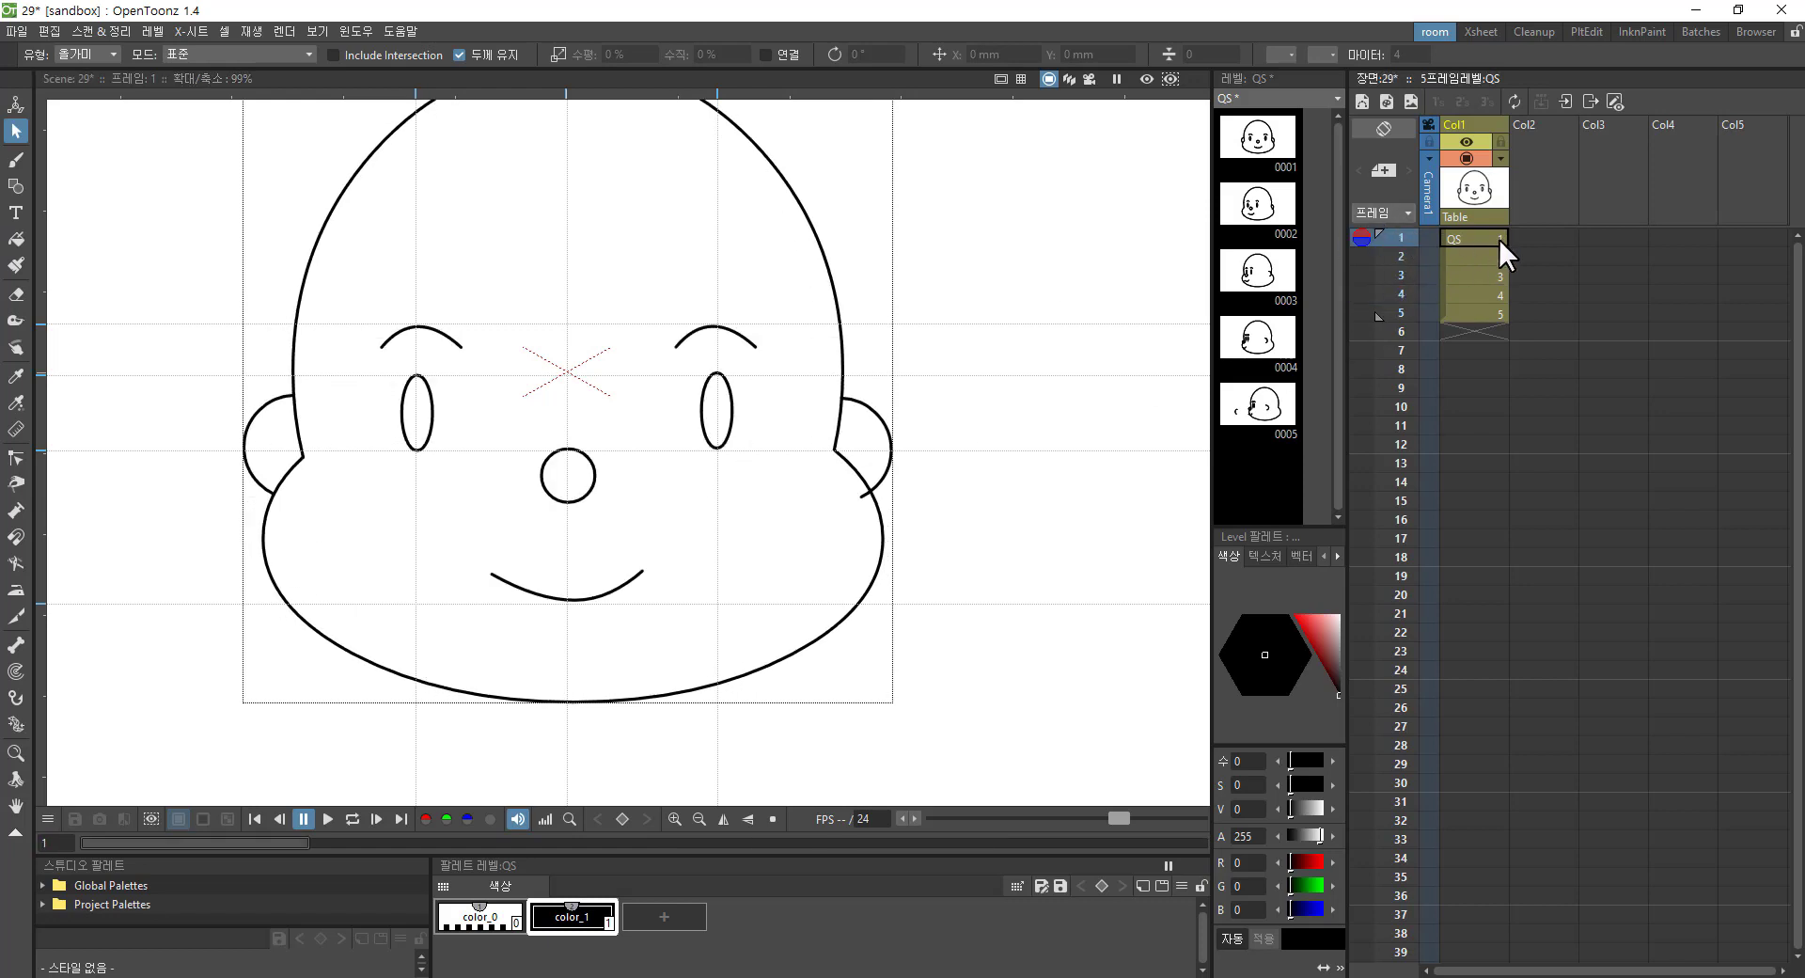
left_click(1471, 255)
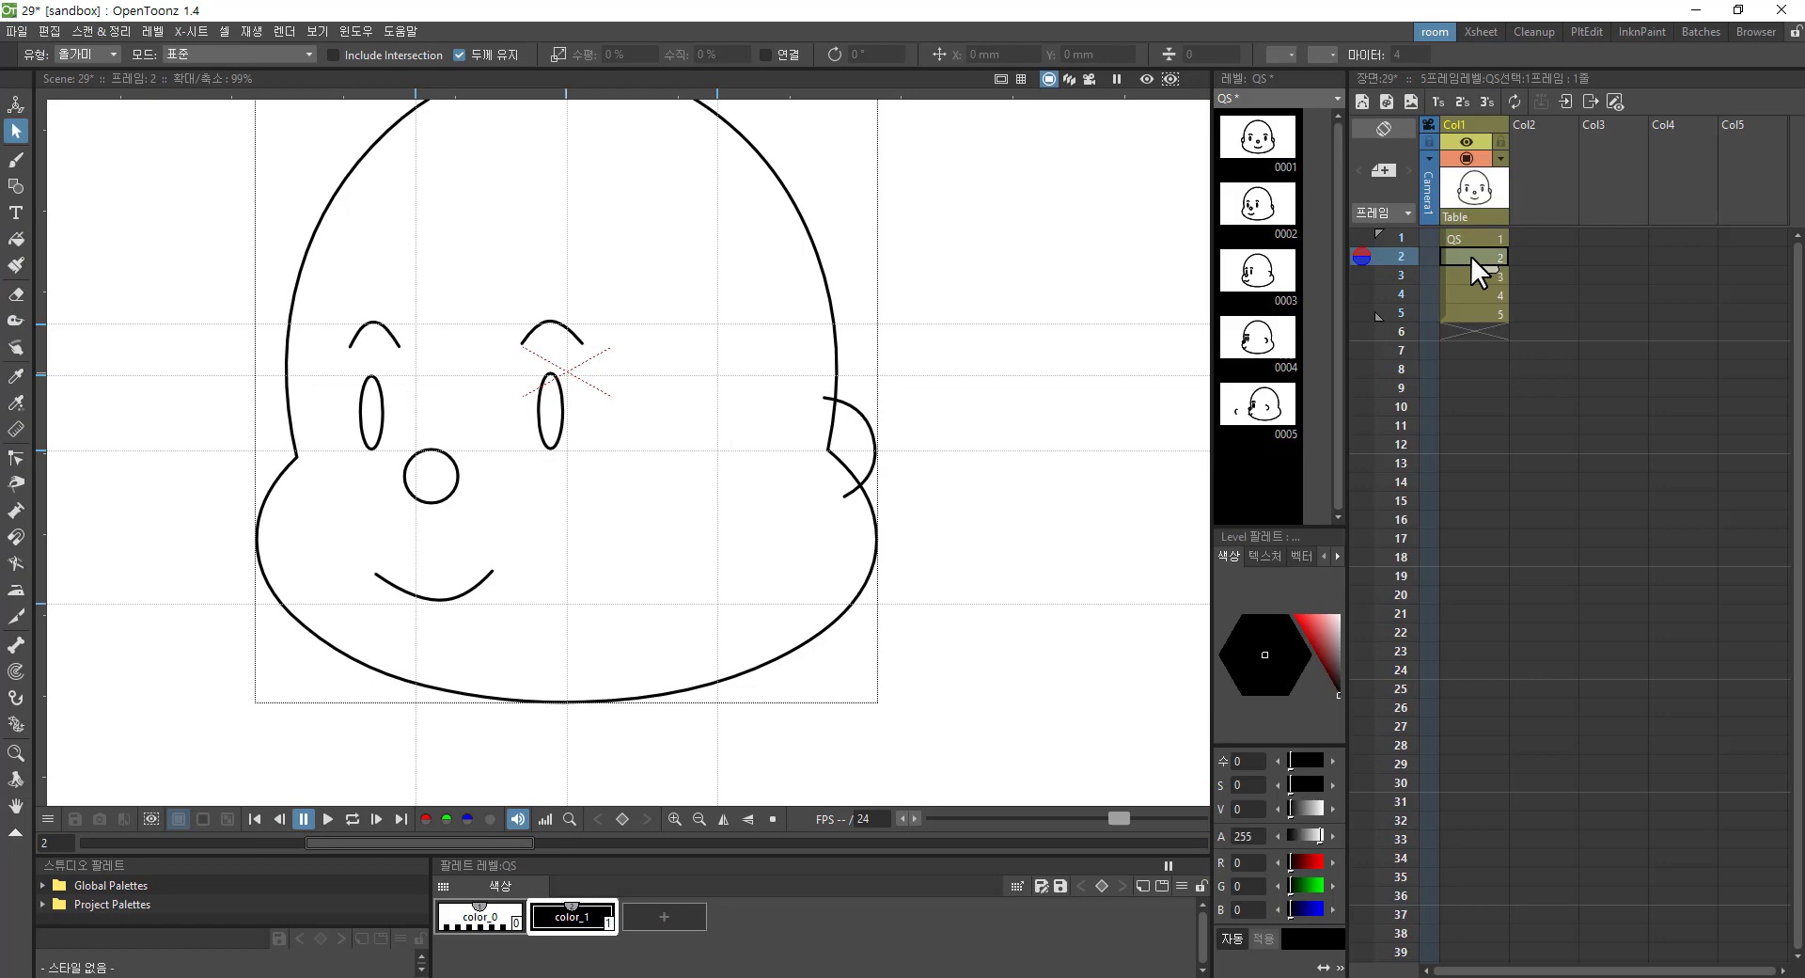
Step: Cut the spare left ear stroke lying outside the head on frame 5
scroll(677, 500, "down", 2)
scroll(950, 419, "up", 1)
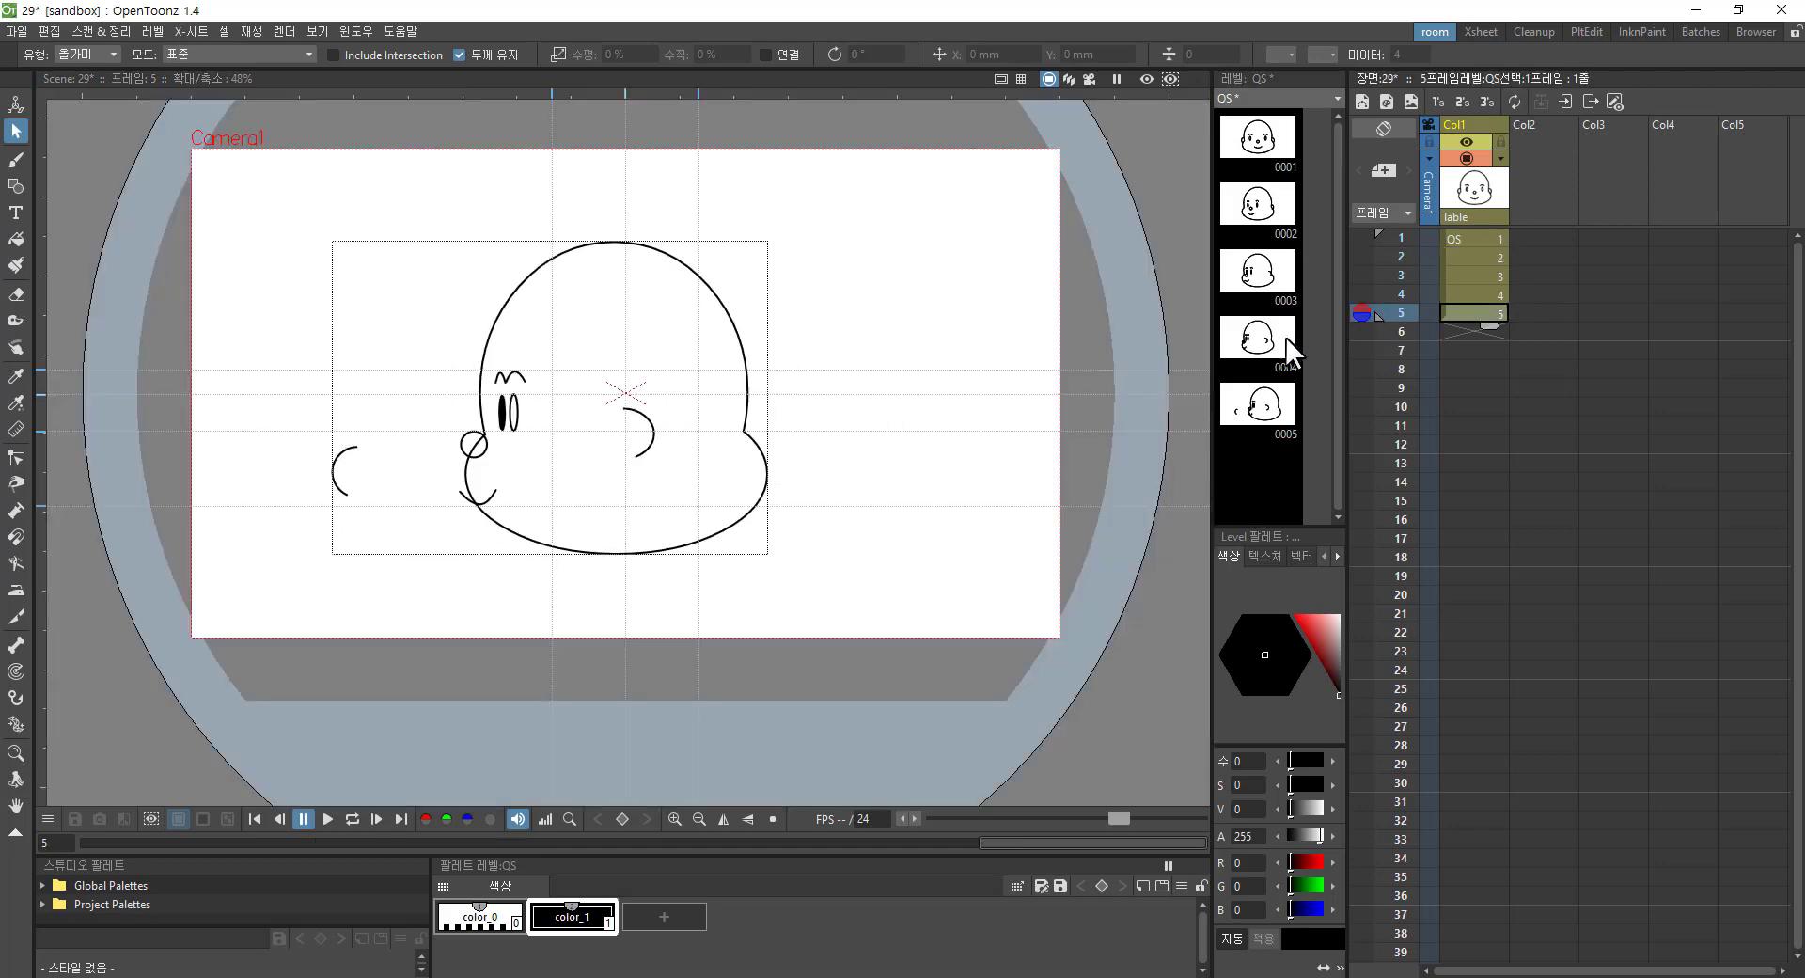
mouse_move(367, 554)
left_mouse_down()
mouse_move(311, 424)
mouse_move(371, 516)
left_mouse_up()
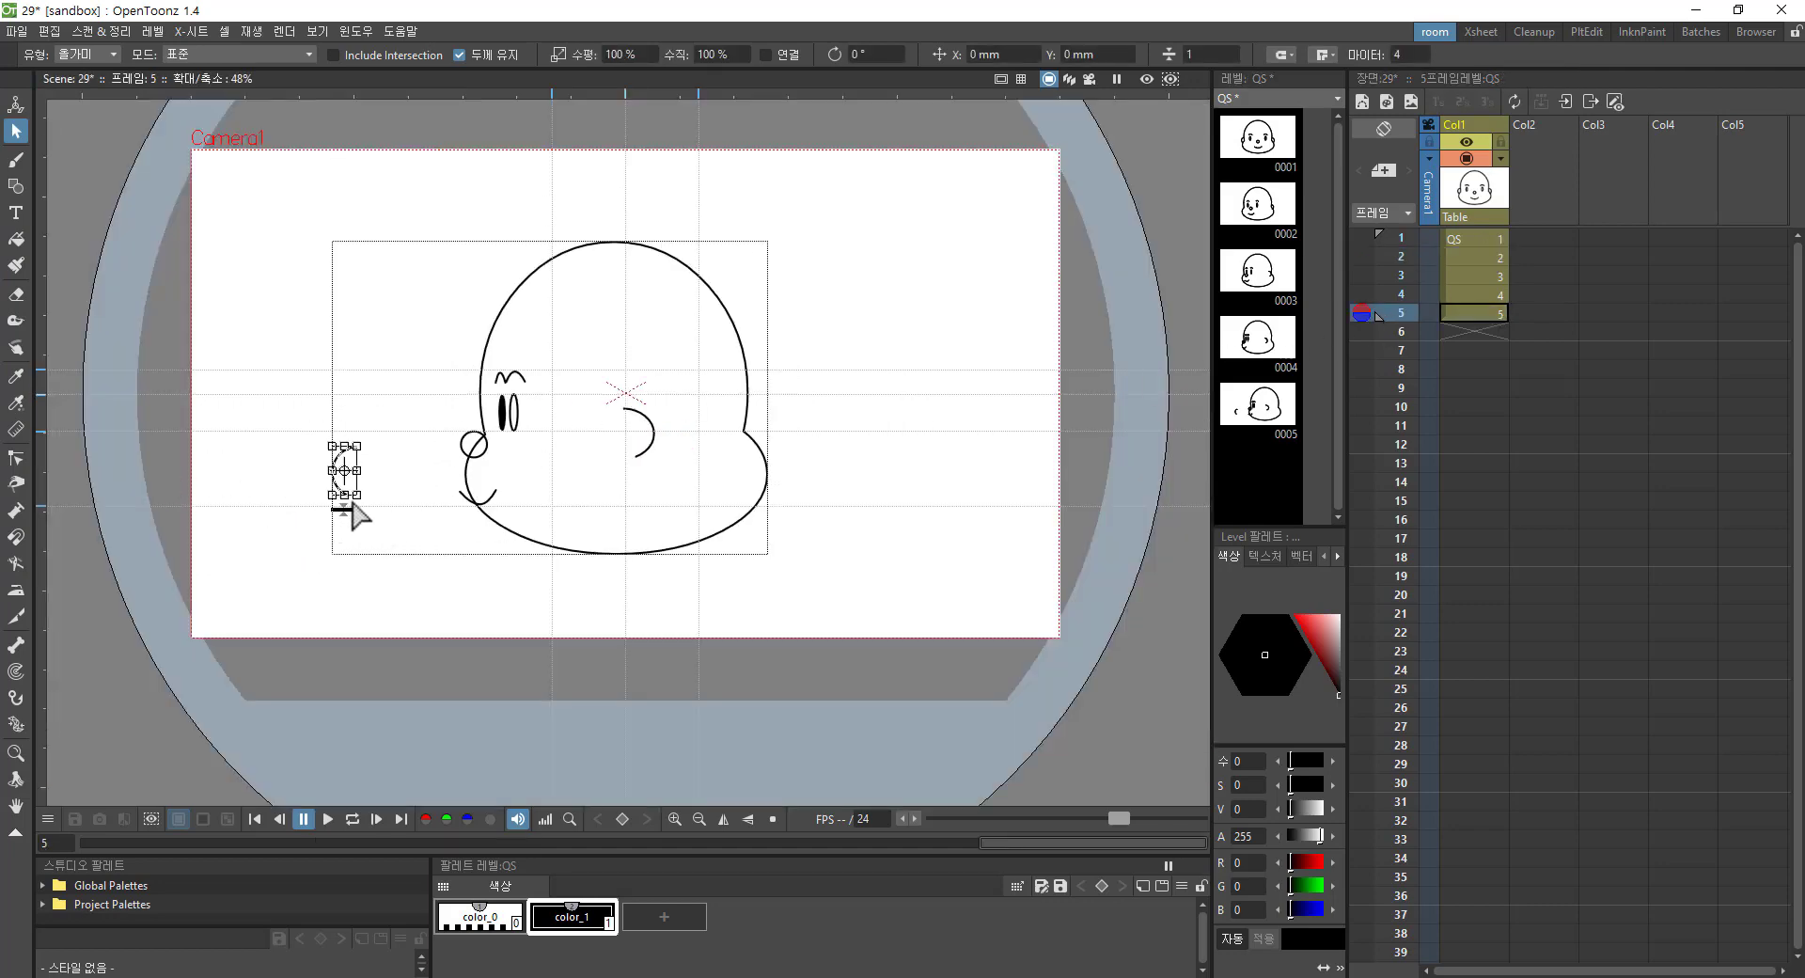
key("Delete")
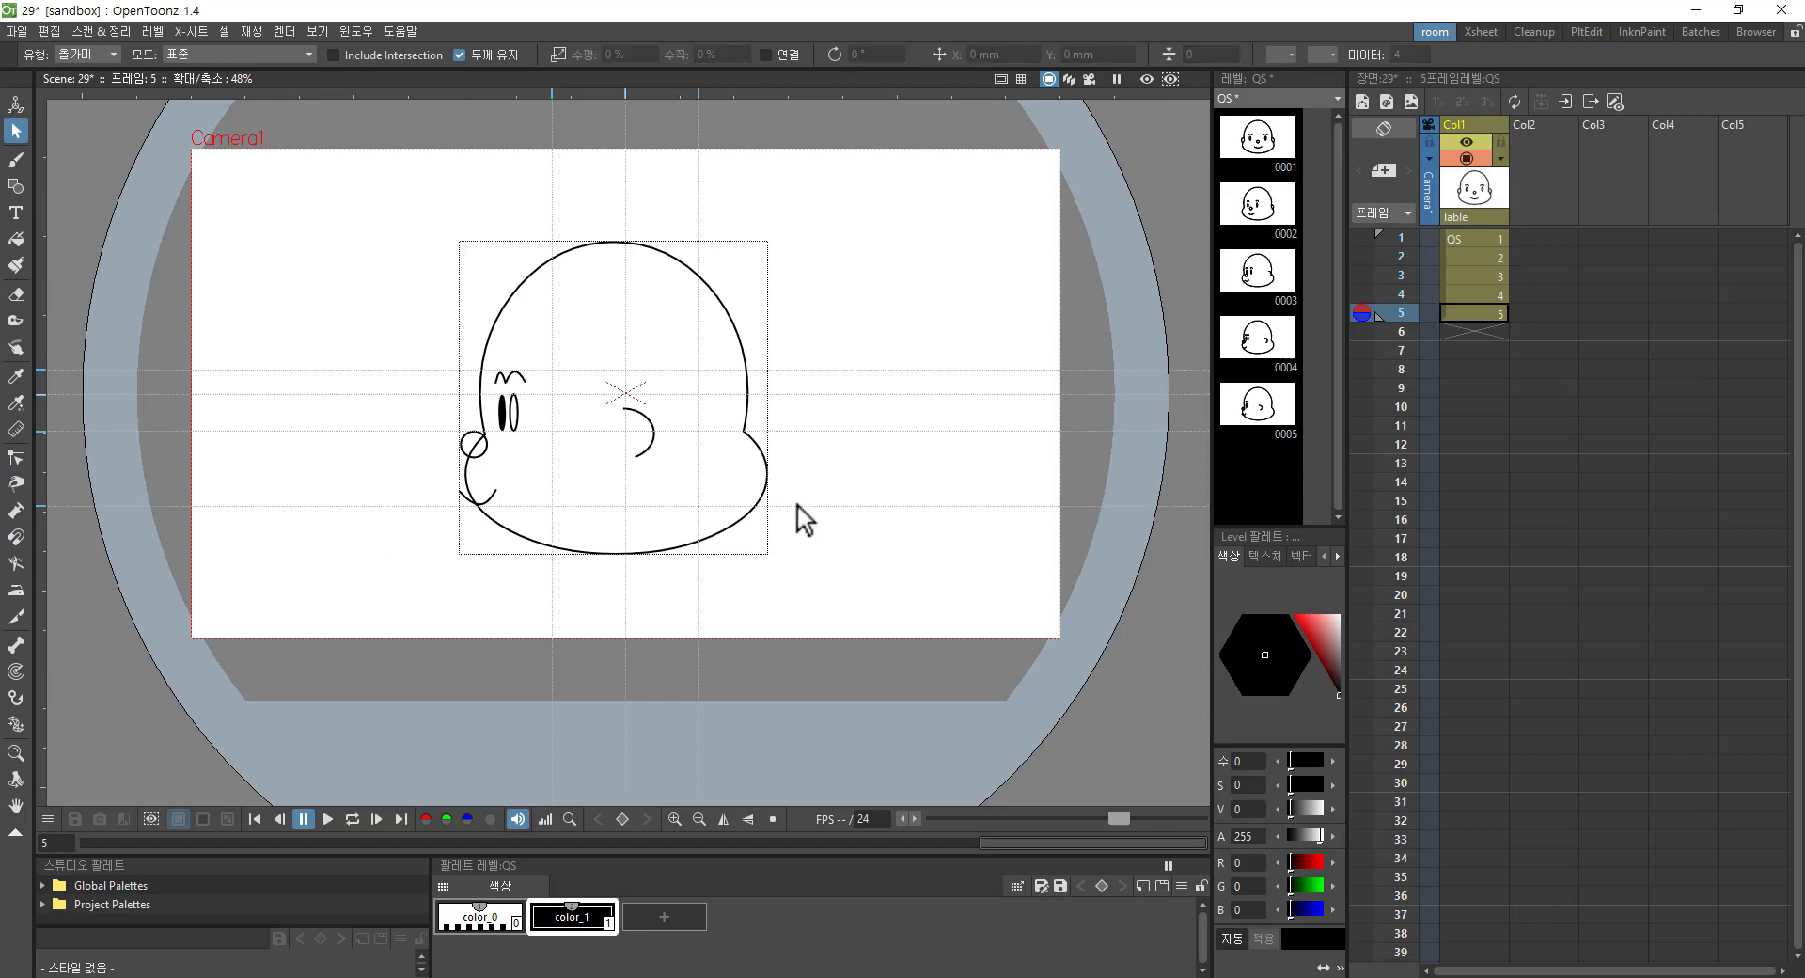
Step: Paste the ear stroke into frame 2 and move it 68.91 mm in X and 20.54 mm in Y onto the head's left edge
left_click(1492, 255)
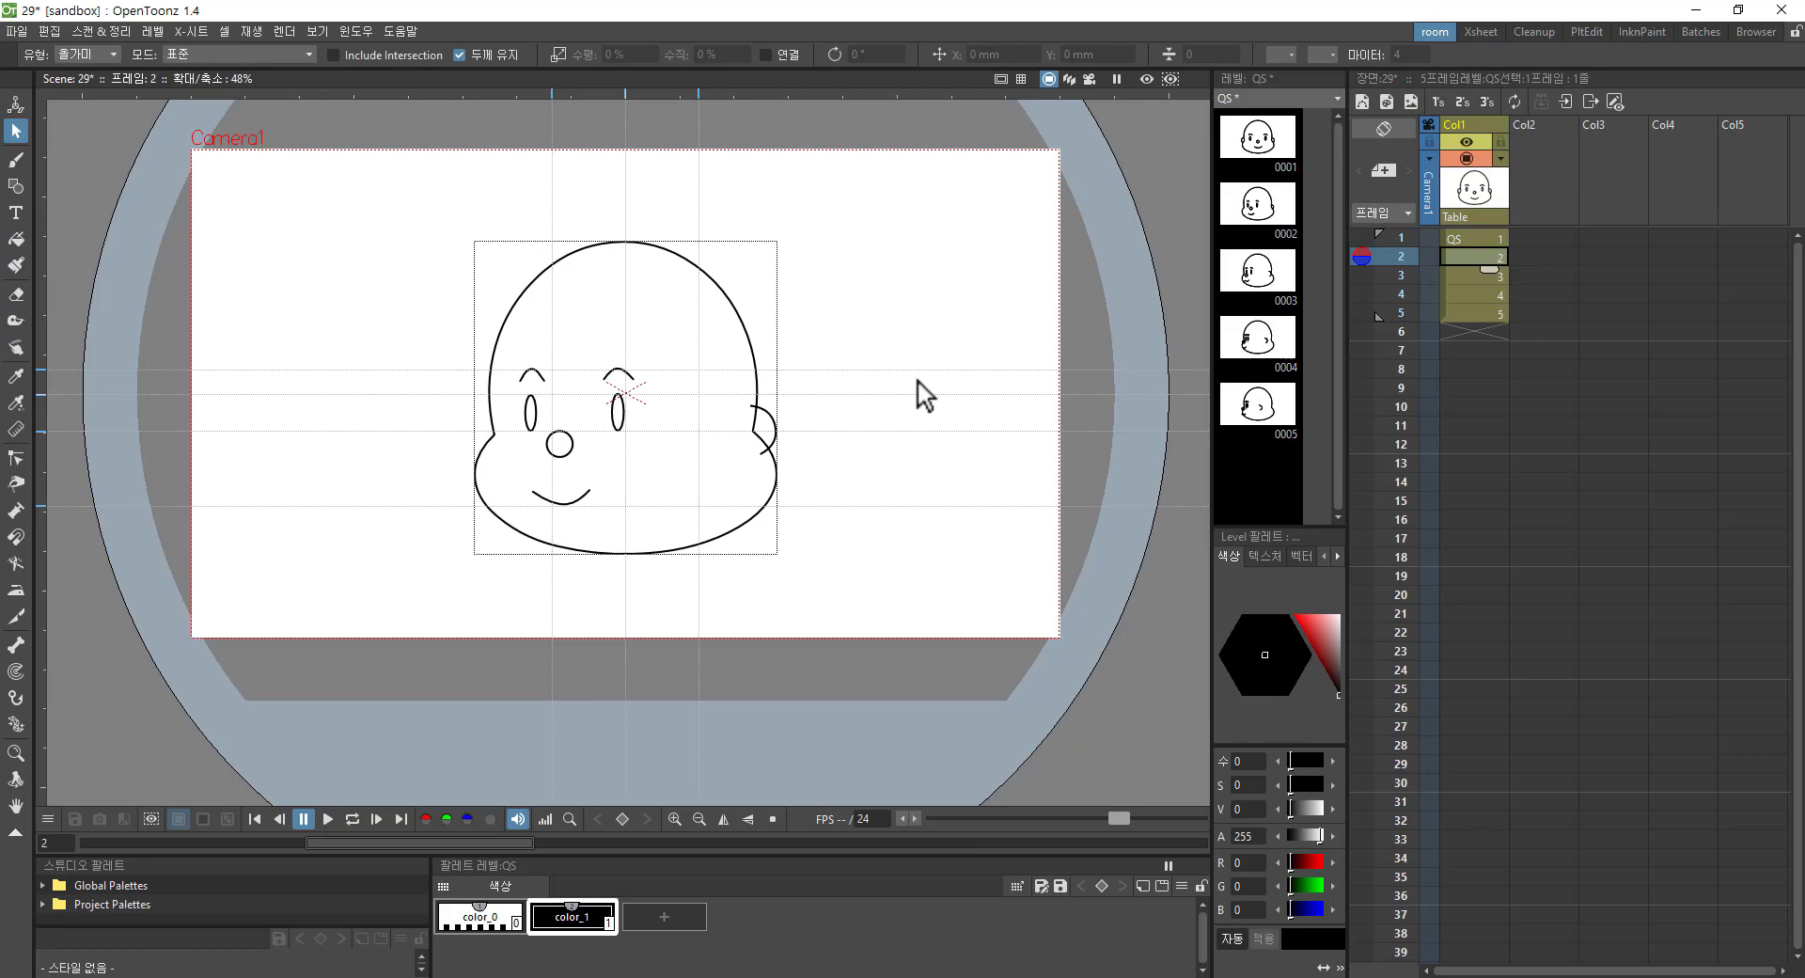
key("ctrl+v")
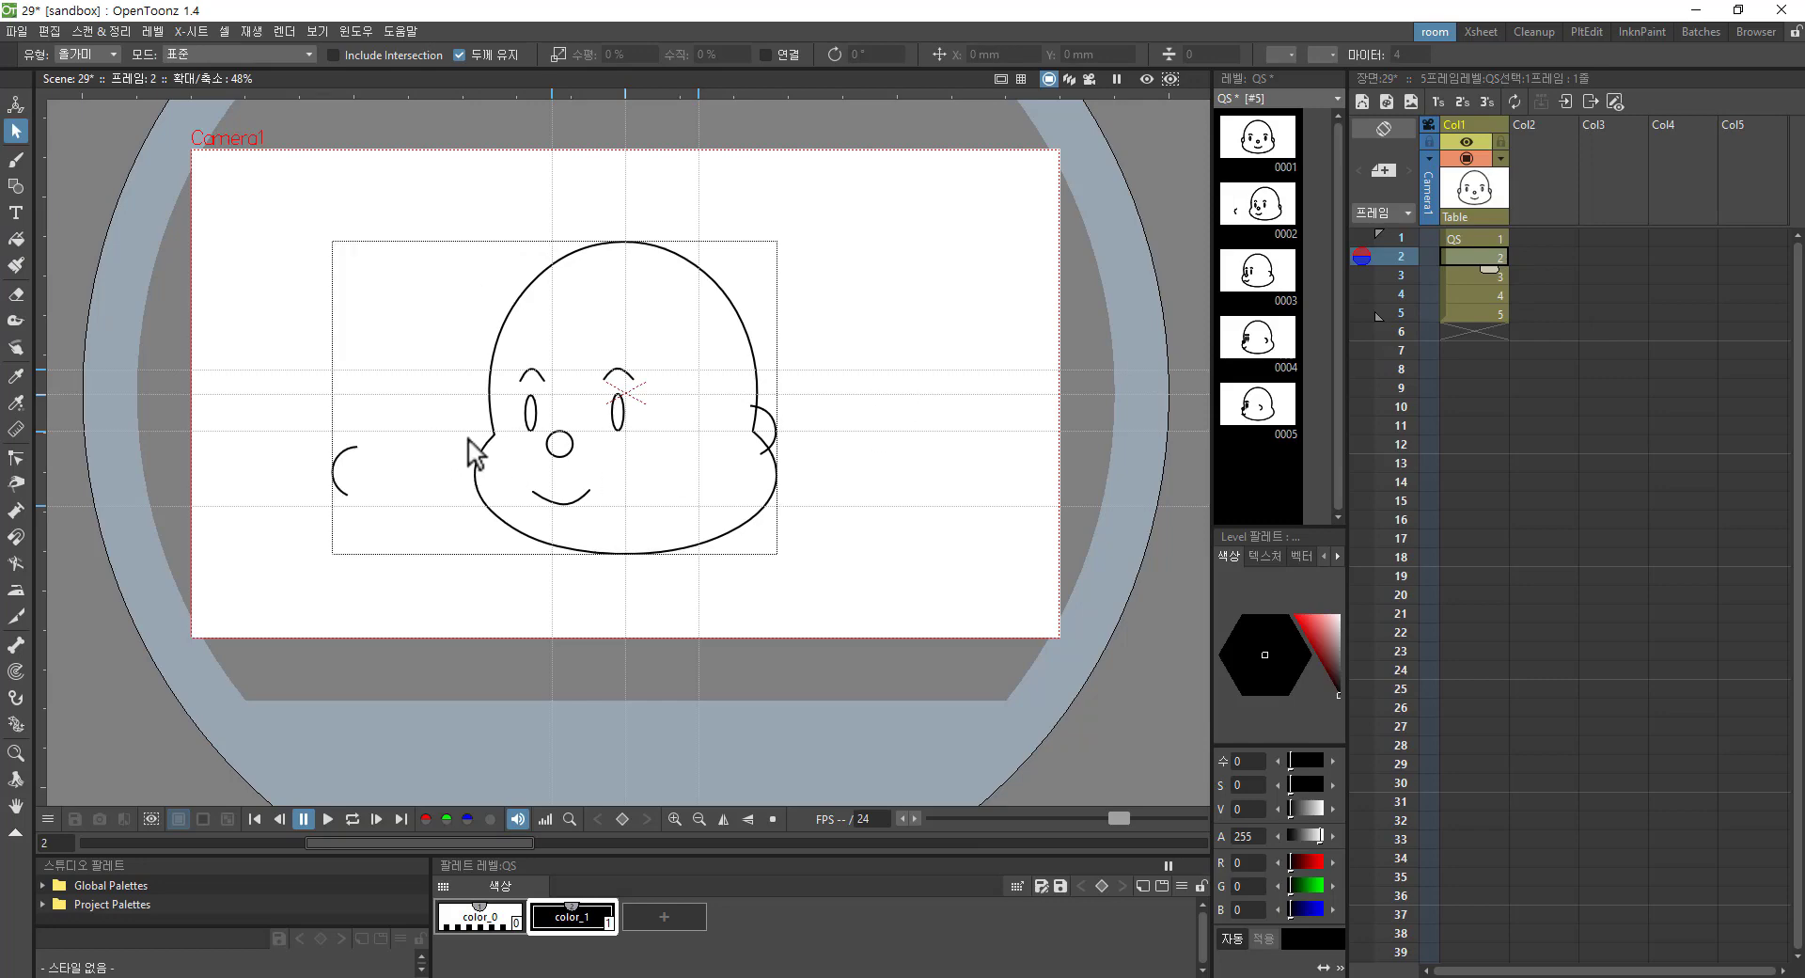
left_click(345, 458)
scroll(338, 458, "up", 4)
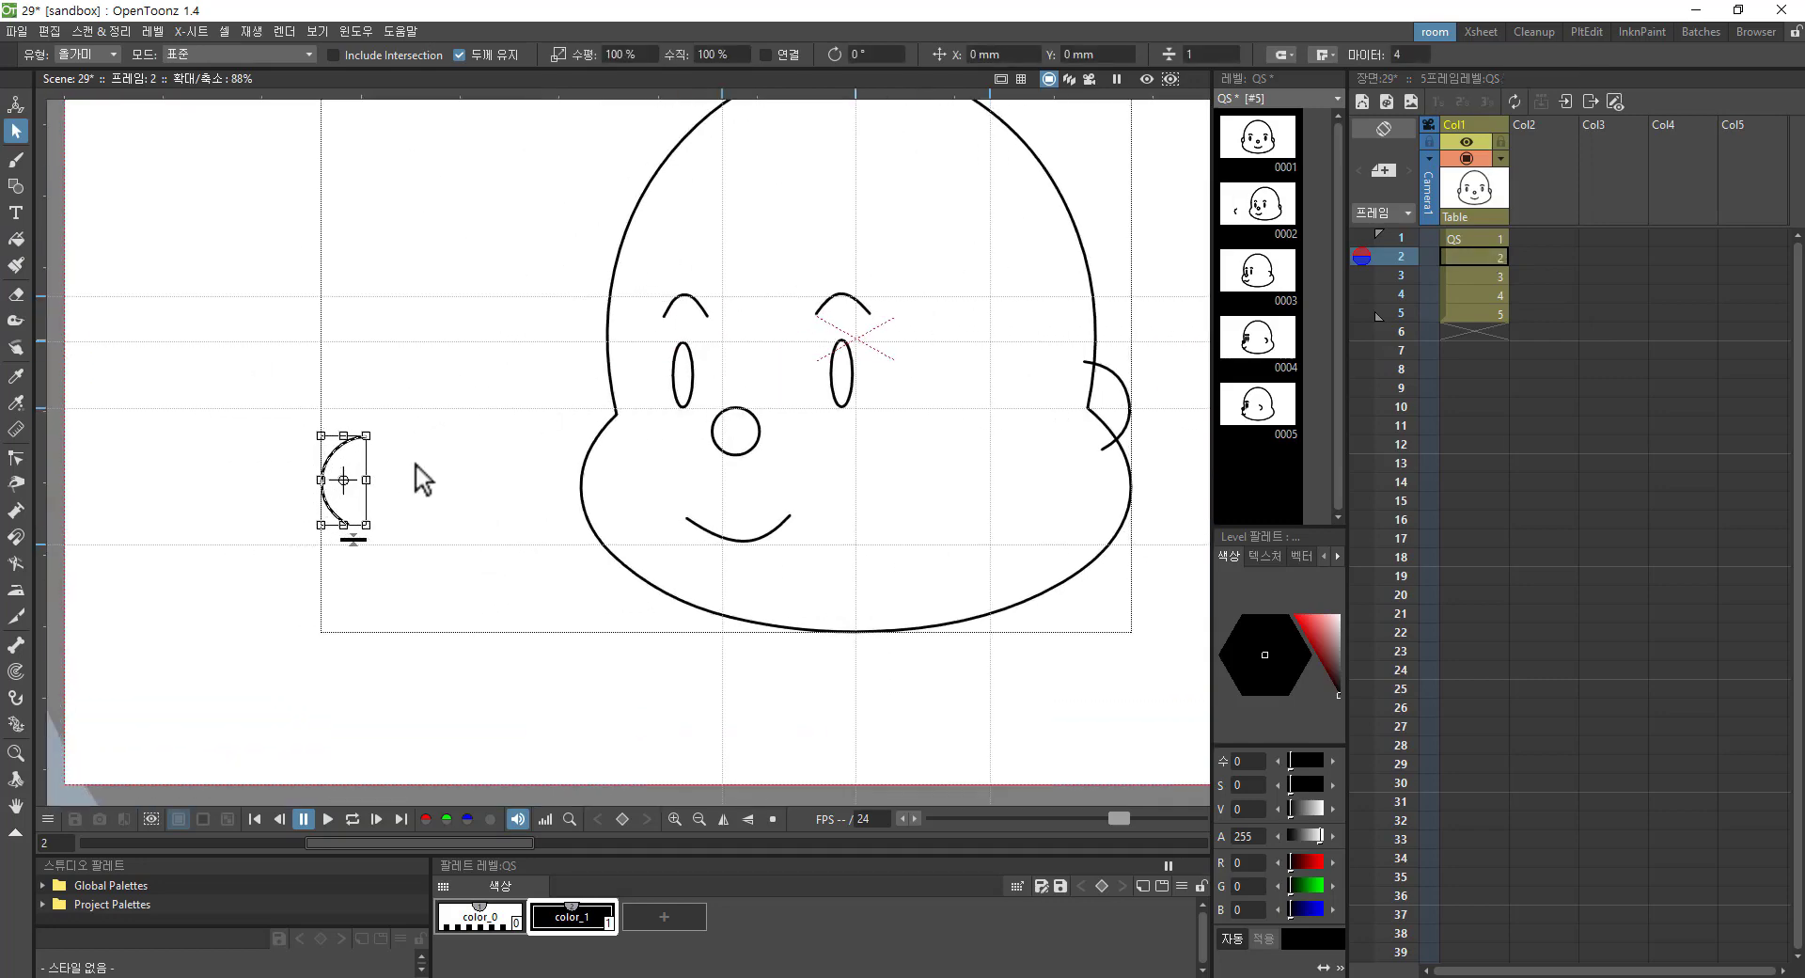
mouse_move(178, 547)
left_mouse_down()
mouse_move(429, 438)
mouse_move(480, 458)
left_mouse_up()
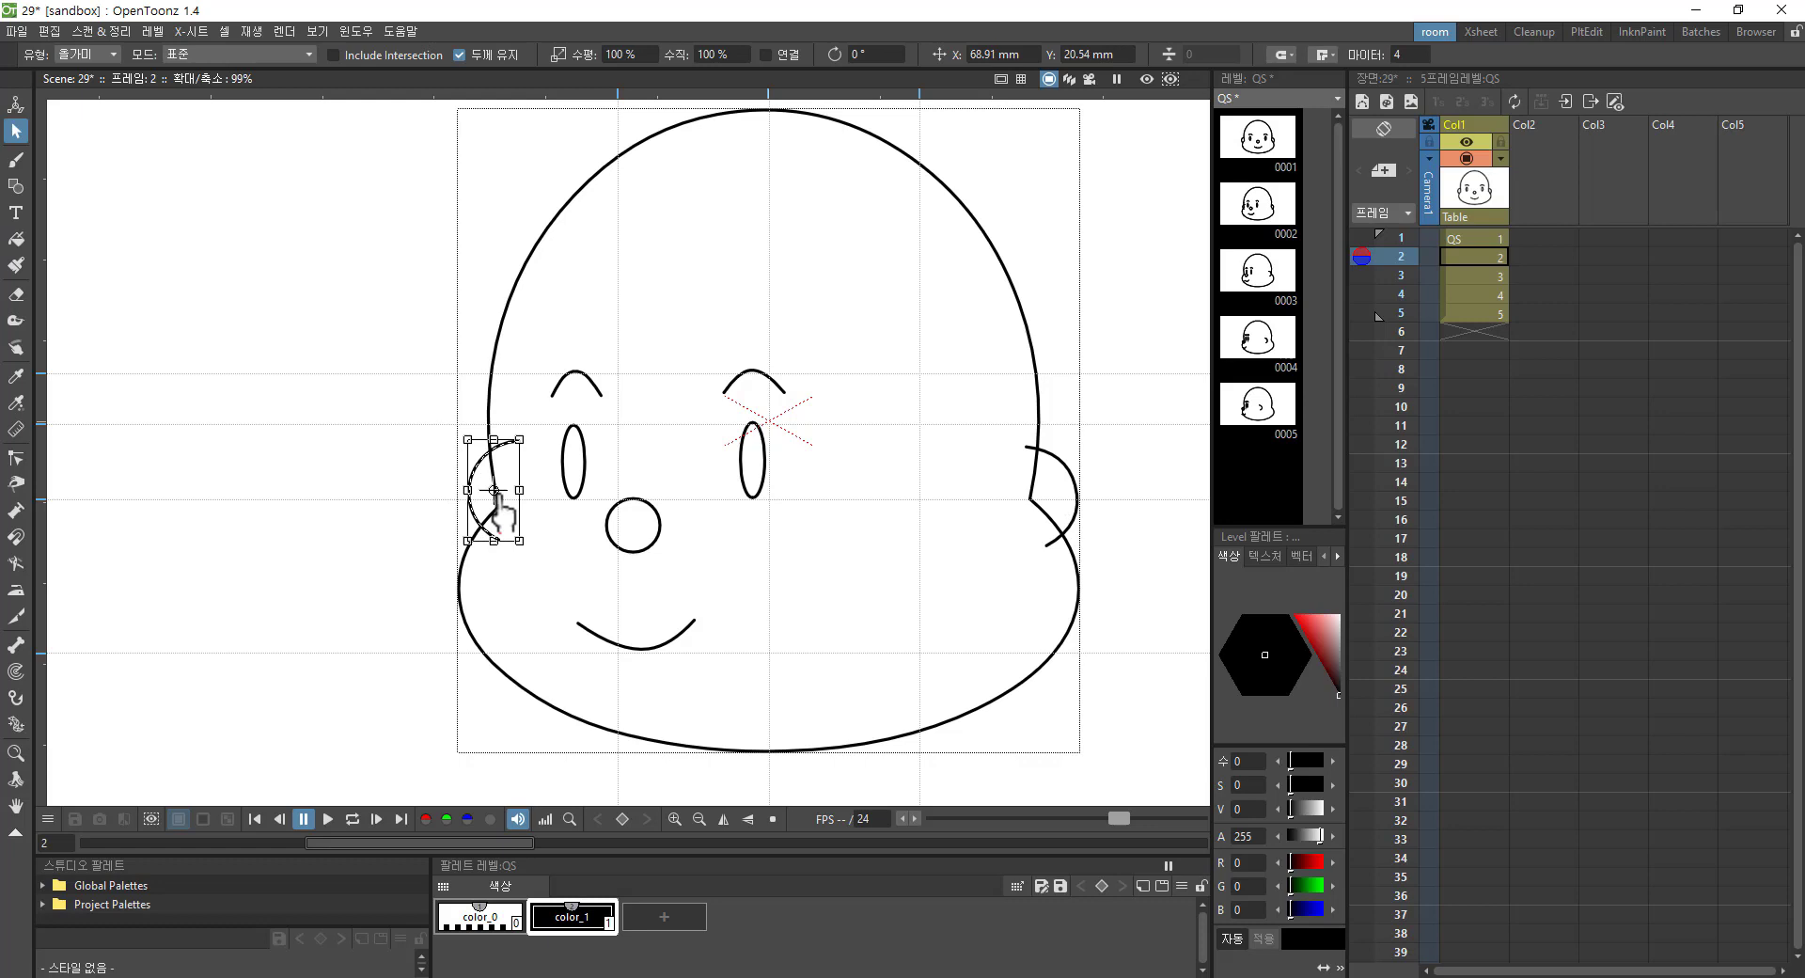
Step: Show the previous frame as onion skin and set the vector guided drawing (벡터 가이드 그림) to 끄기 (off)
left_click(1361, 238)
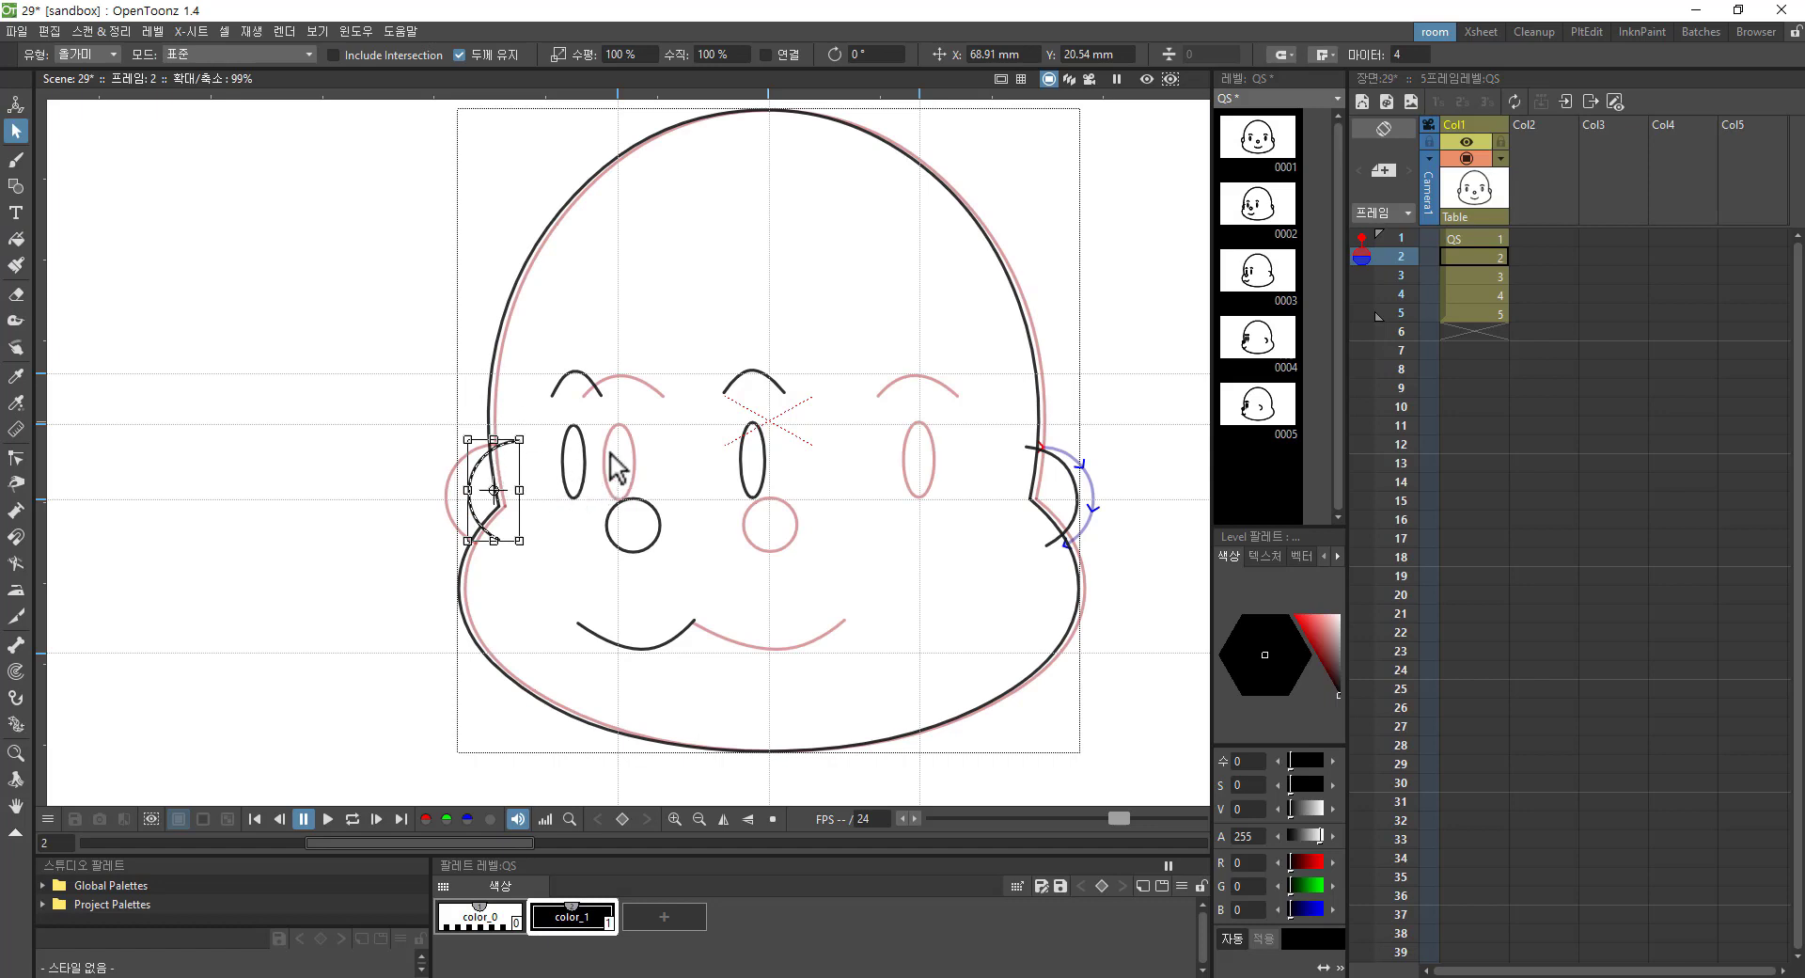
left_click(1468, 270)
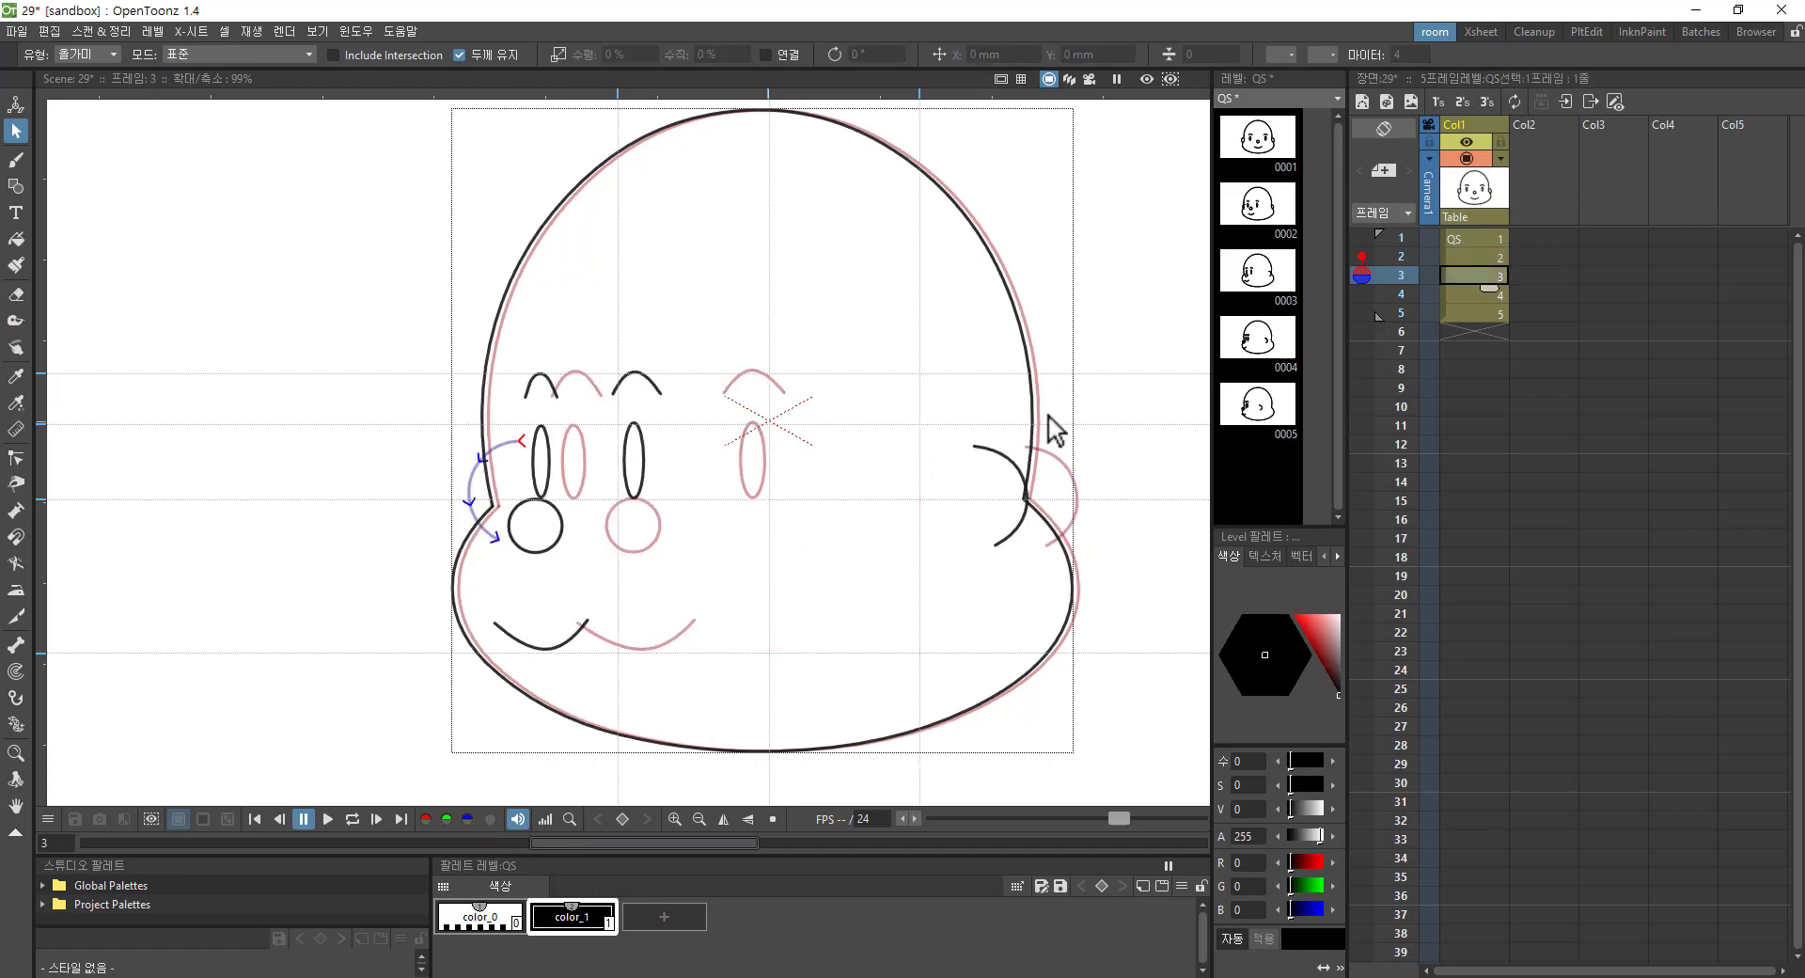
right_click(1081, 387)
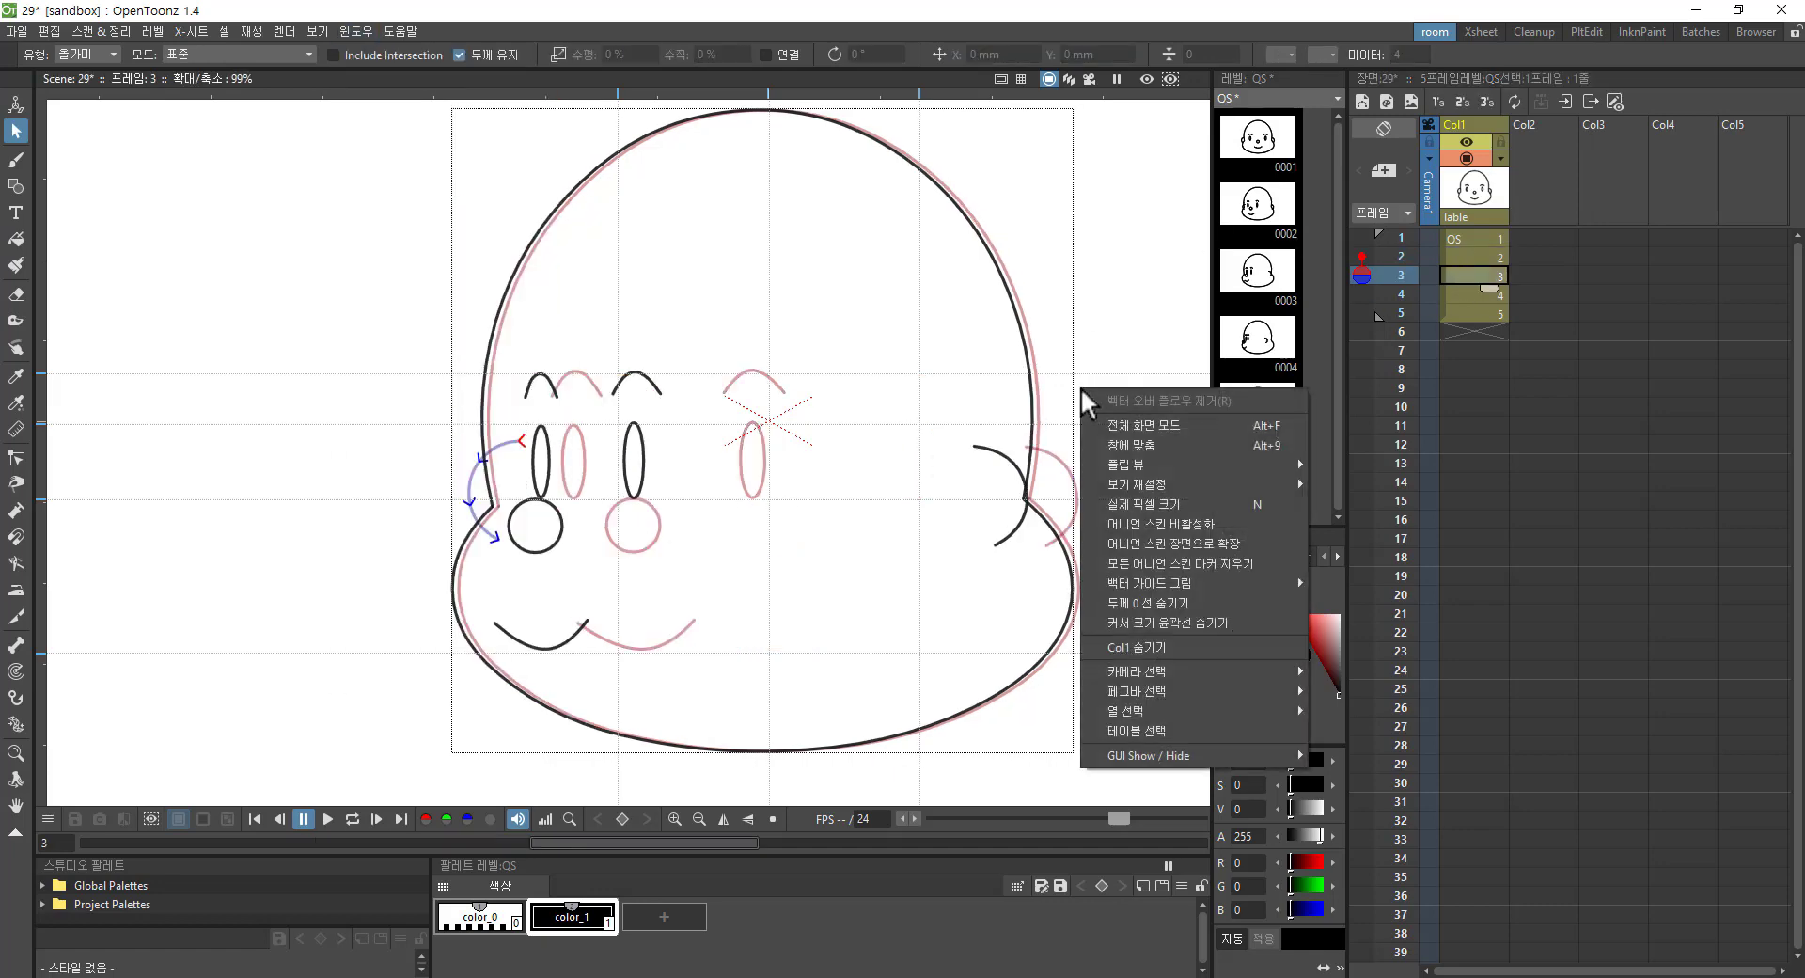
mouse_move(1262, 579)
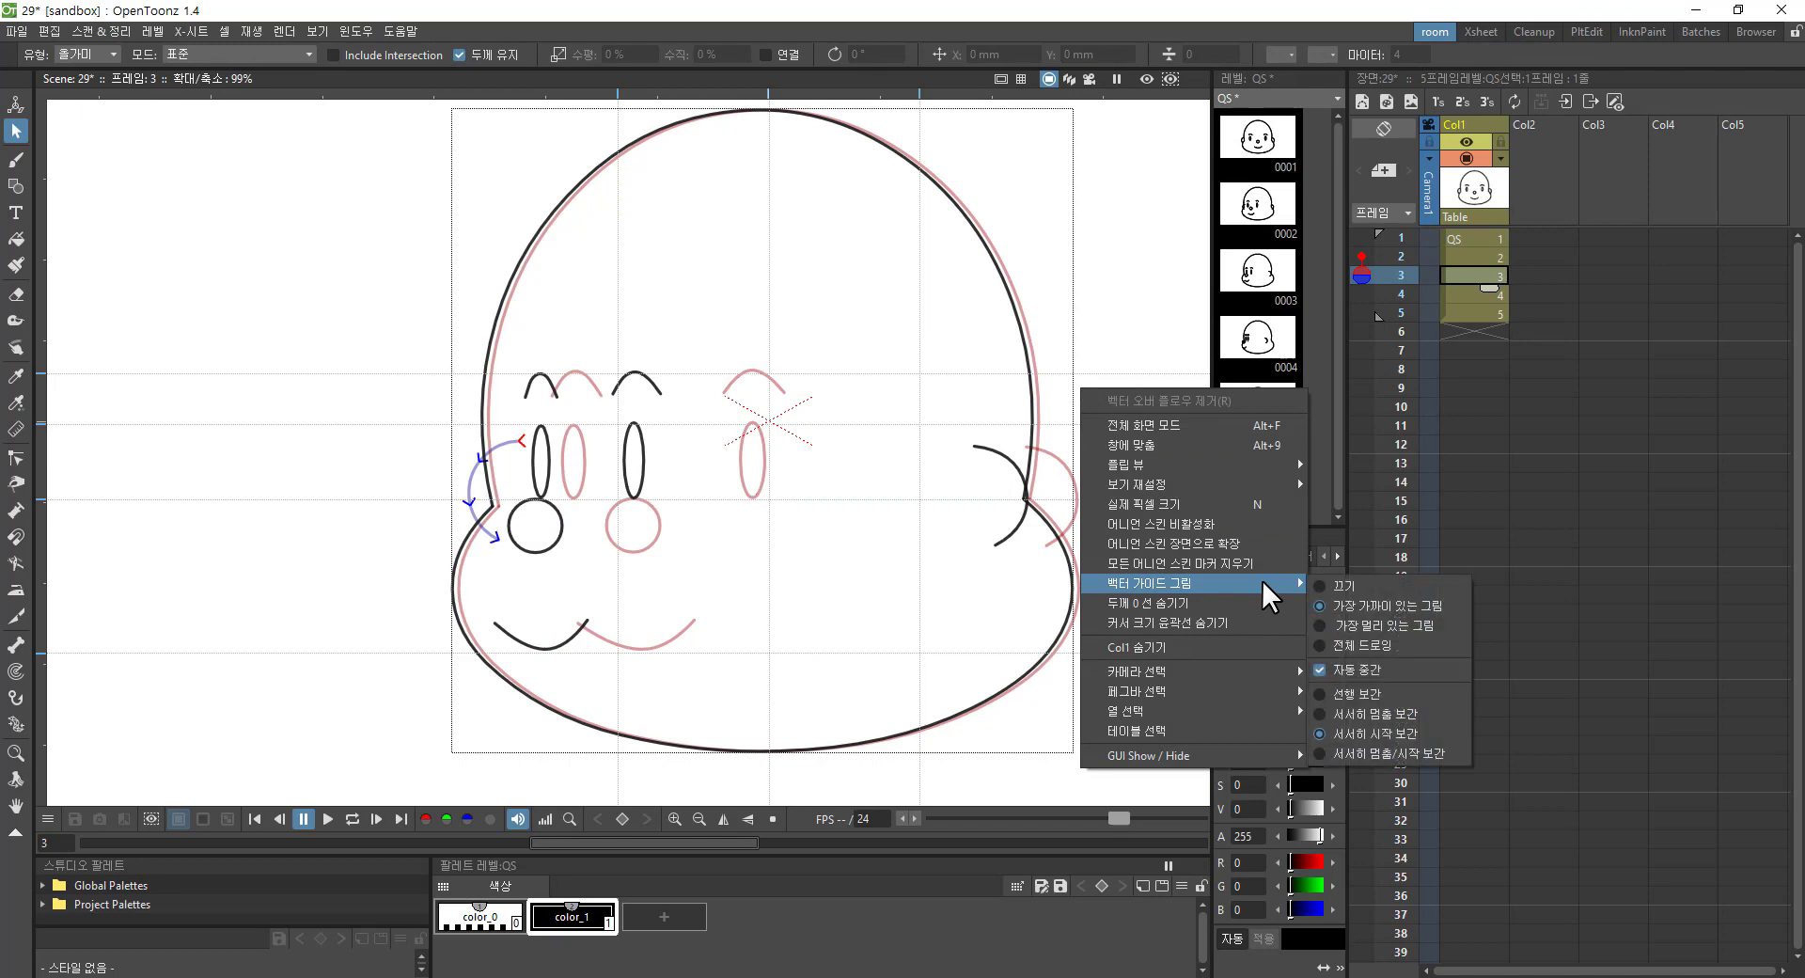
left_click(1323, 588)
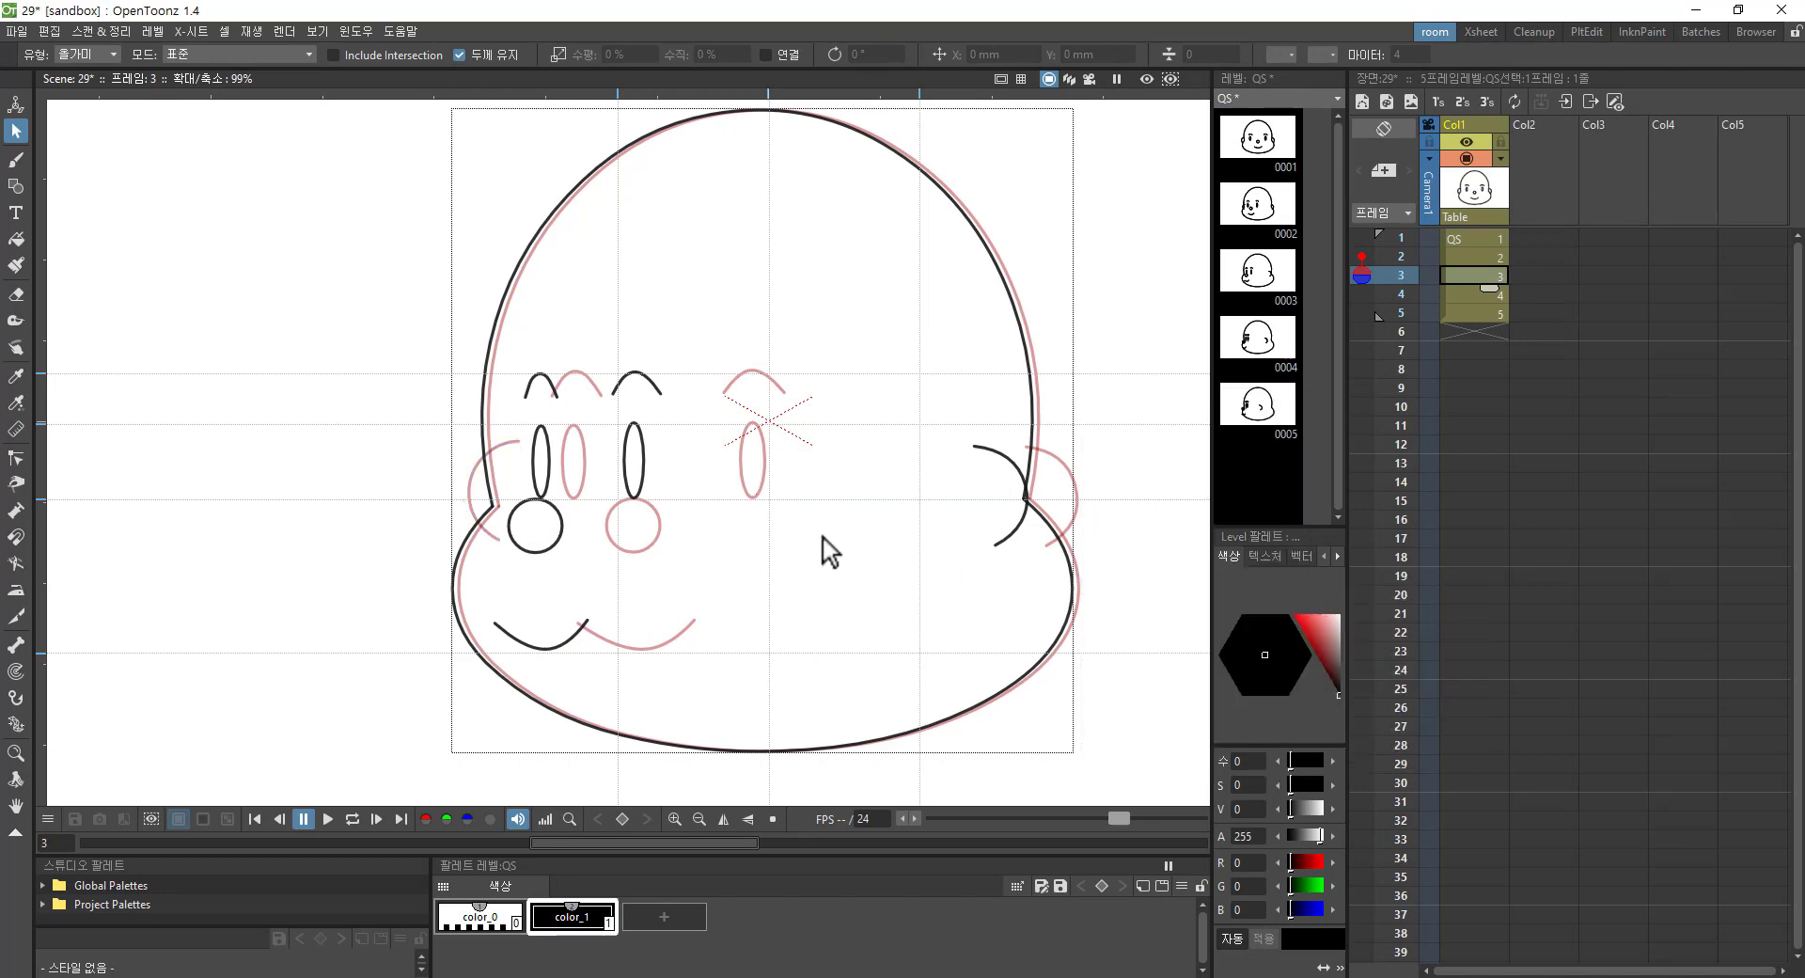
Step: Copy the left ear from frame 2 into frame 3 and move it 3.64 mm in X and -0.43 mm in Y
left_click(1499, 257)
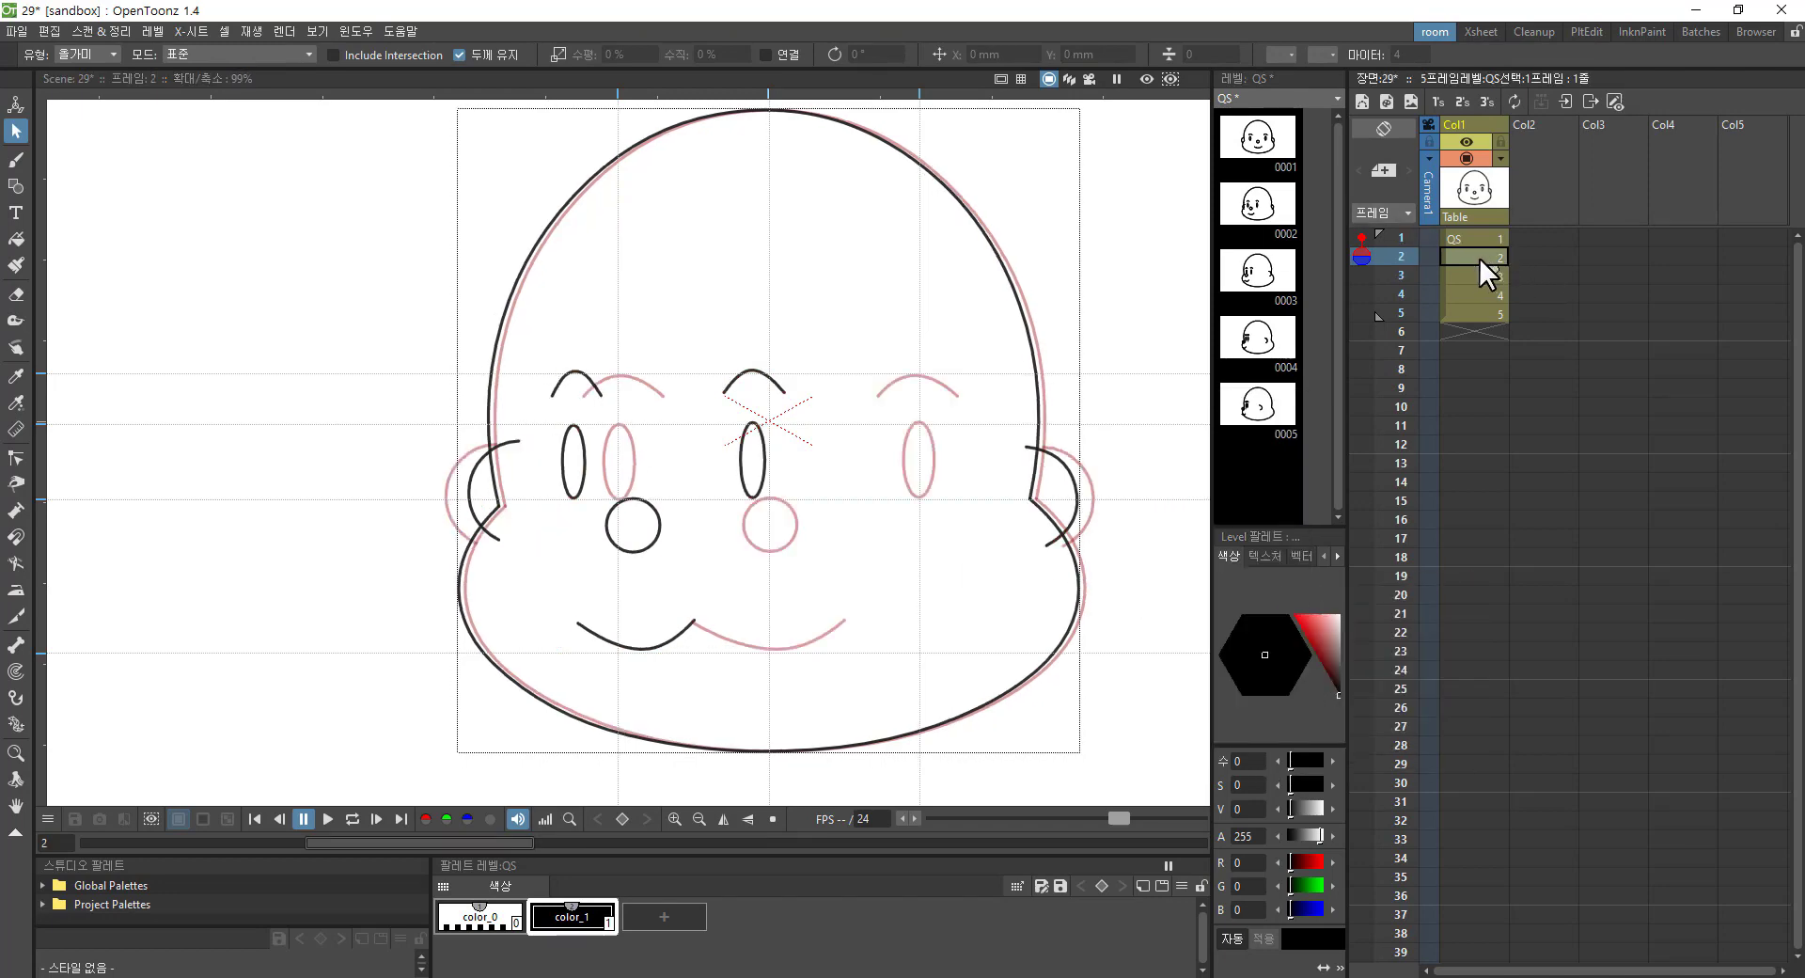
left_click(479, 505)
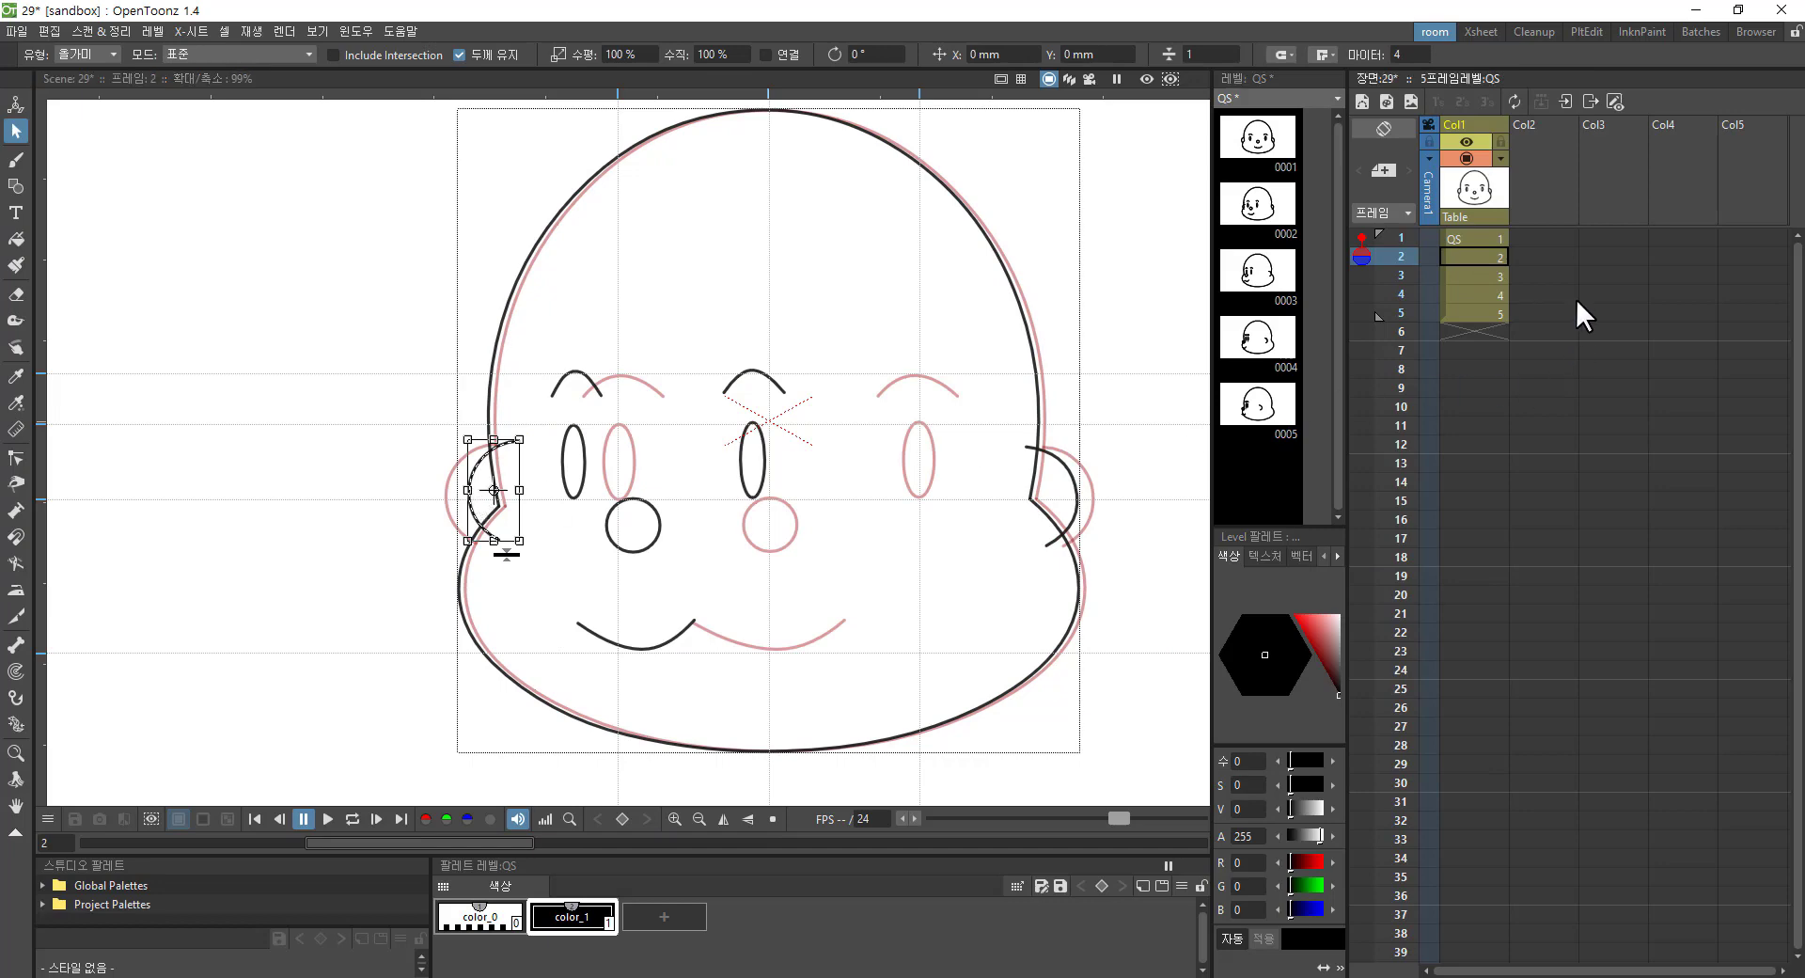
left_click(1495, 276)
key("ctrl+v")
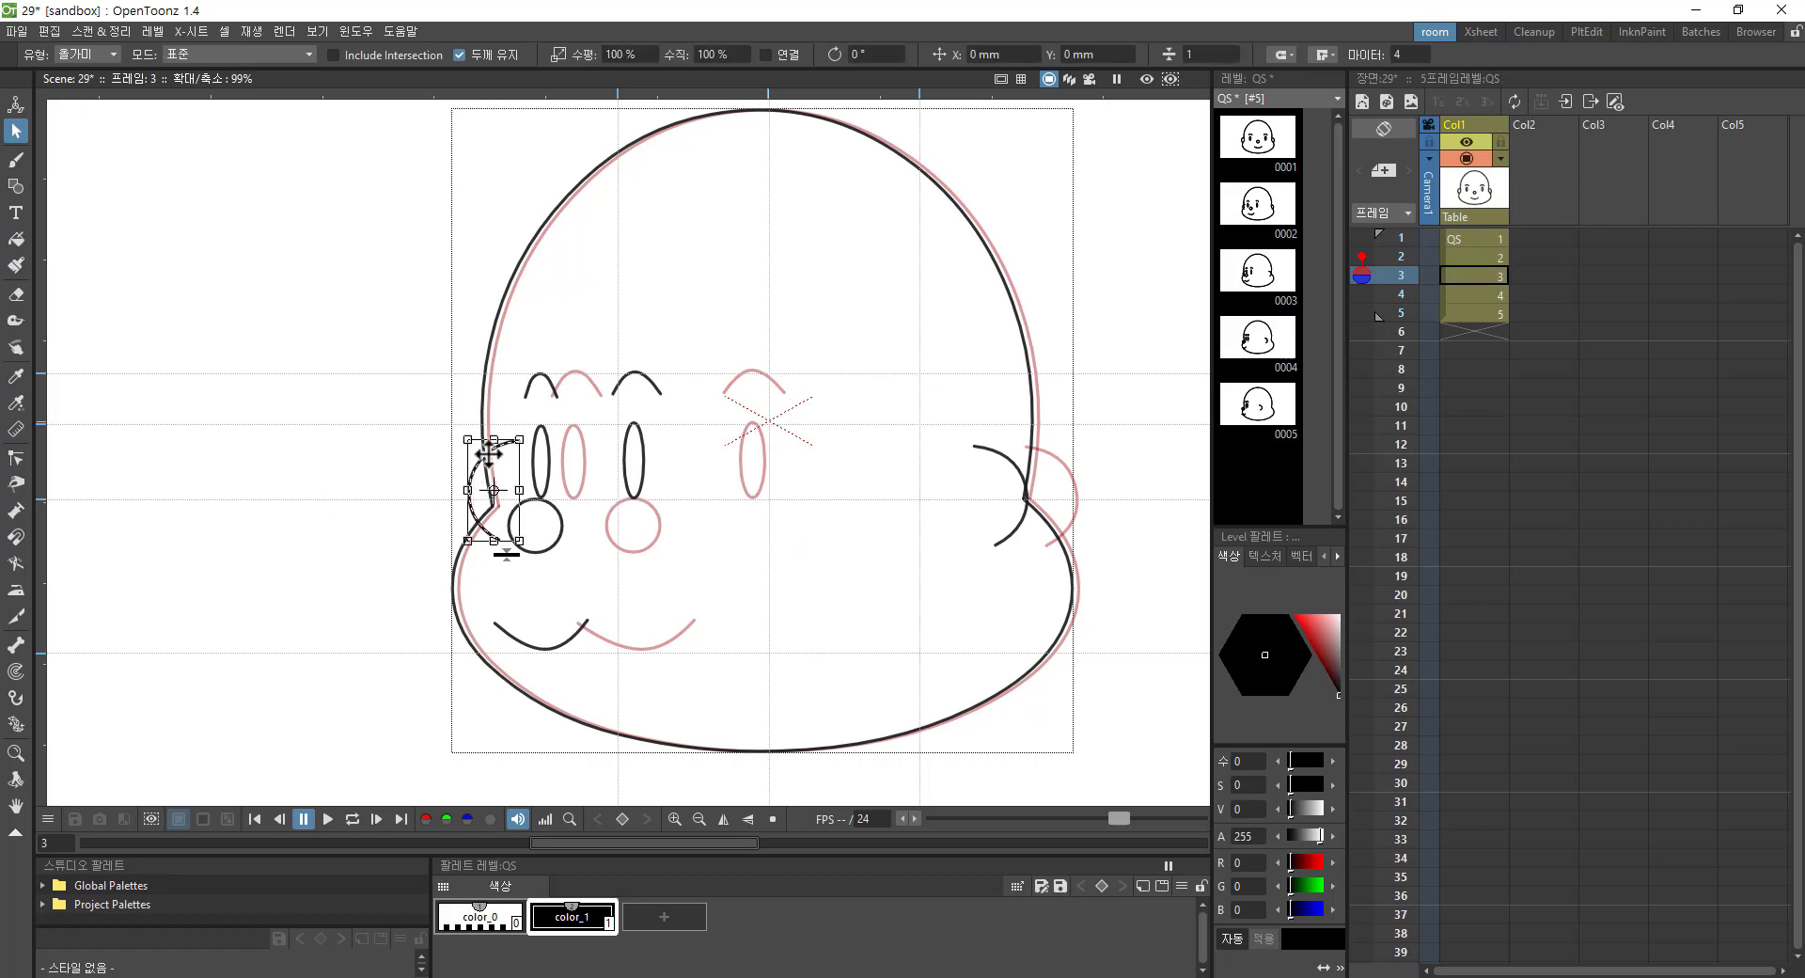
left_click_drag(498, 454, 509, 455)
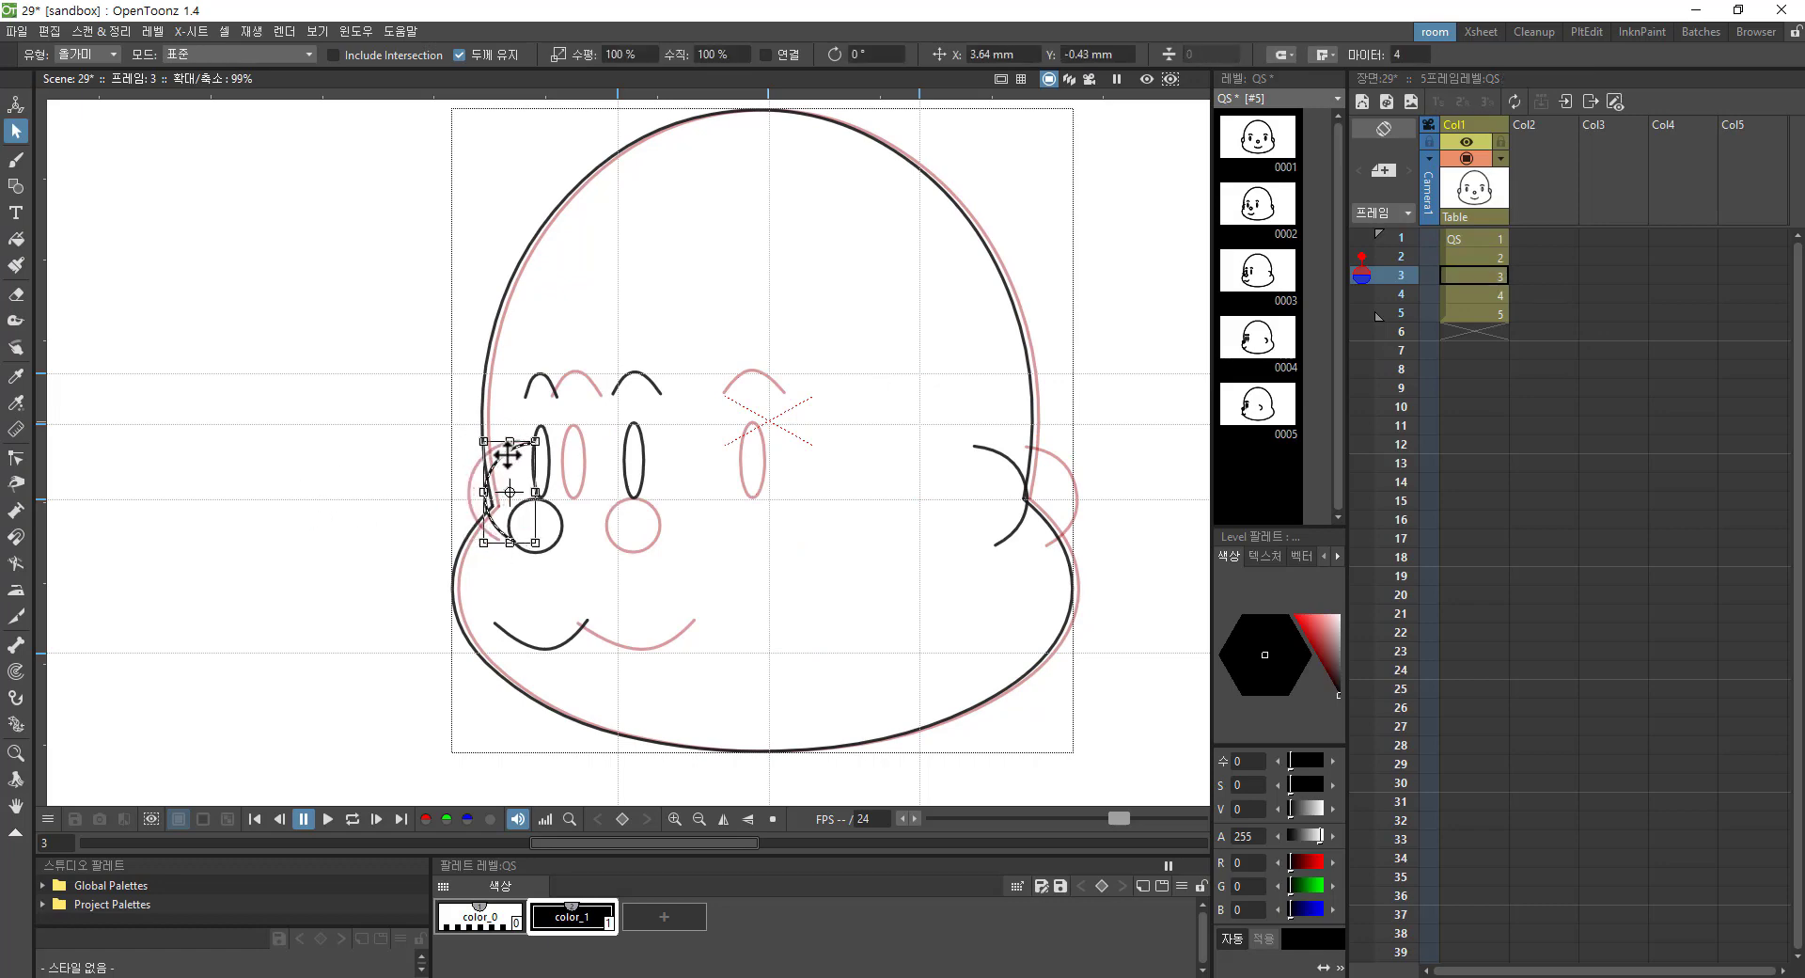
scroll(528, 508, "up", 2)
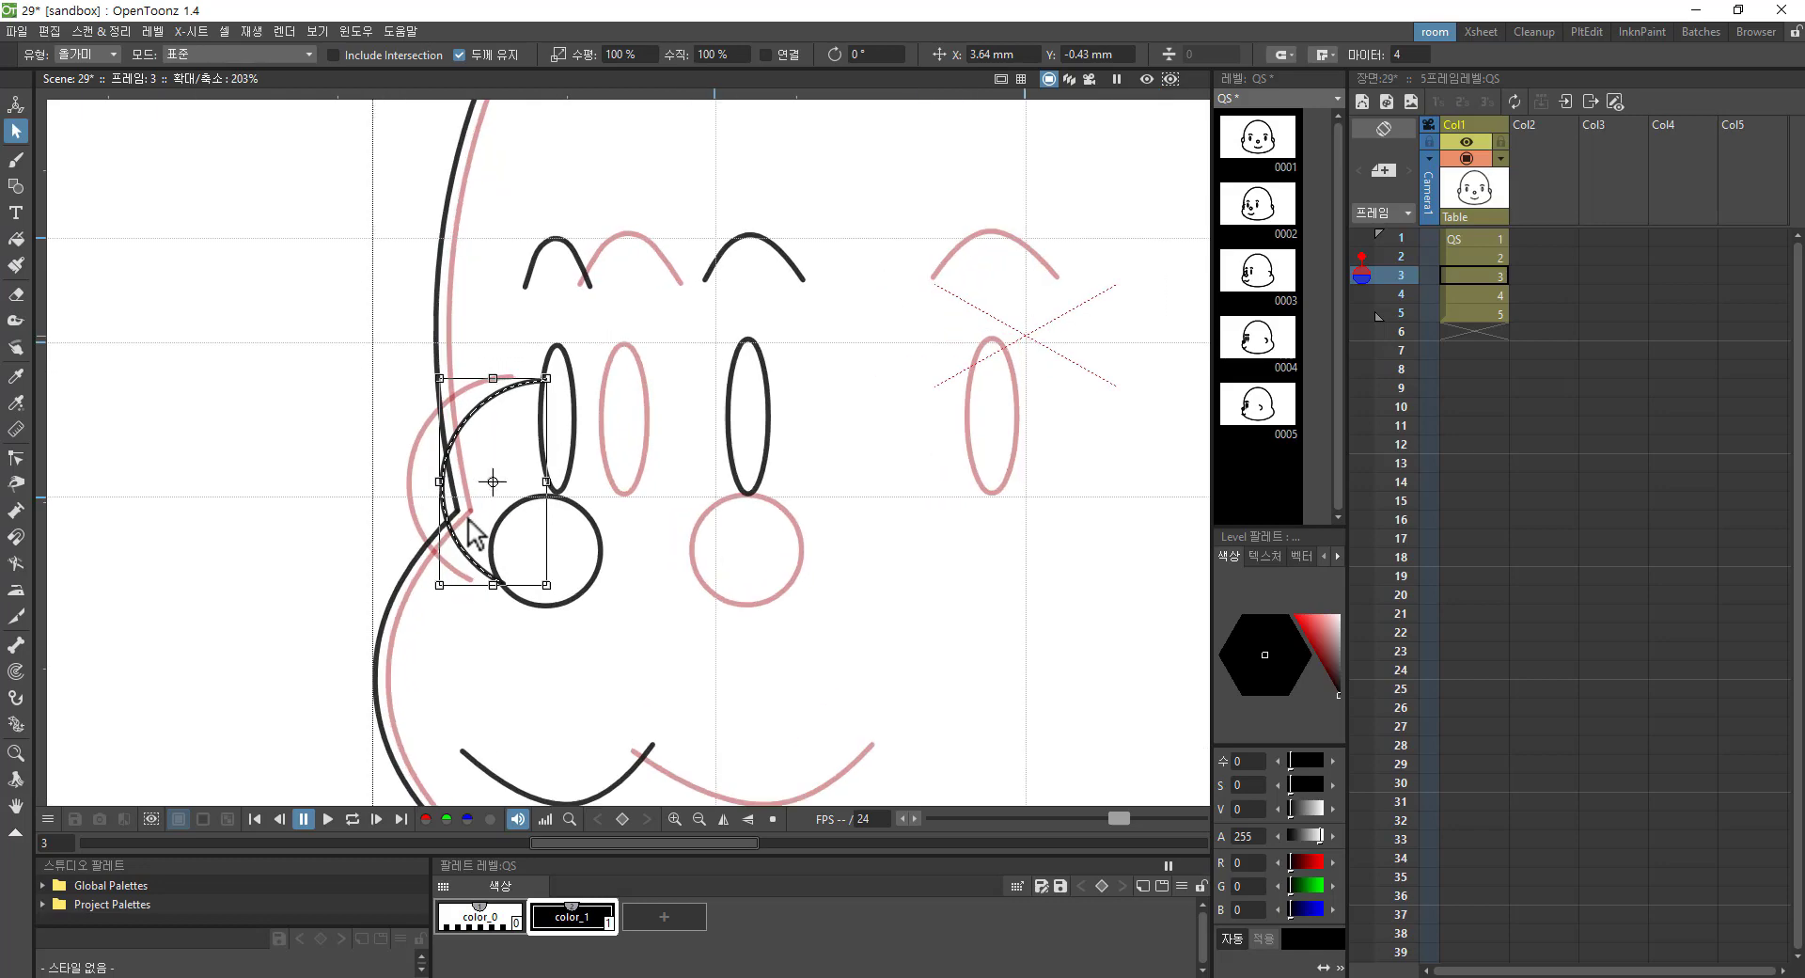
Step: Add frame 1 to the onion skin on frame 3 and compare the left ear's spacing across the frames
left_click(1361, 241)
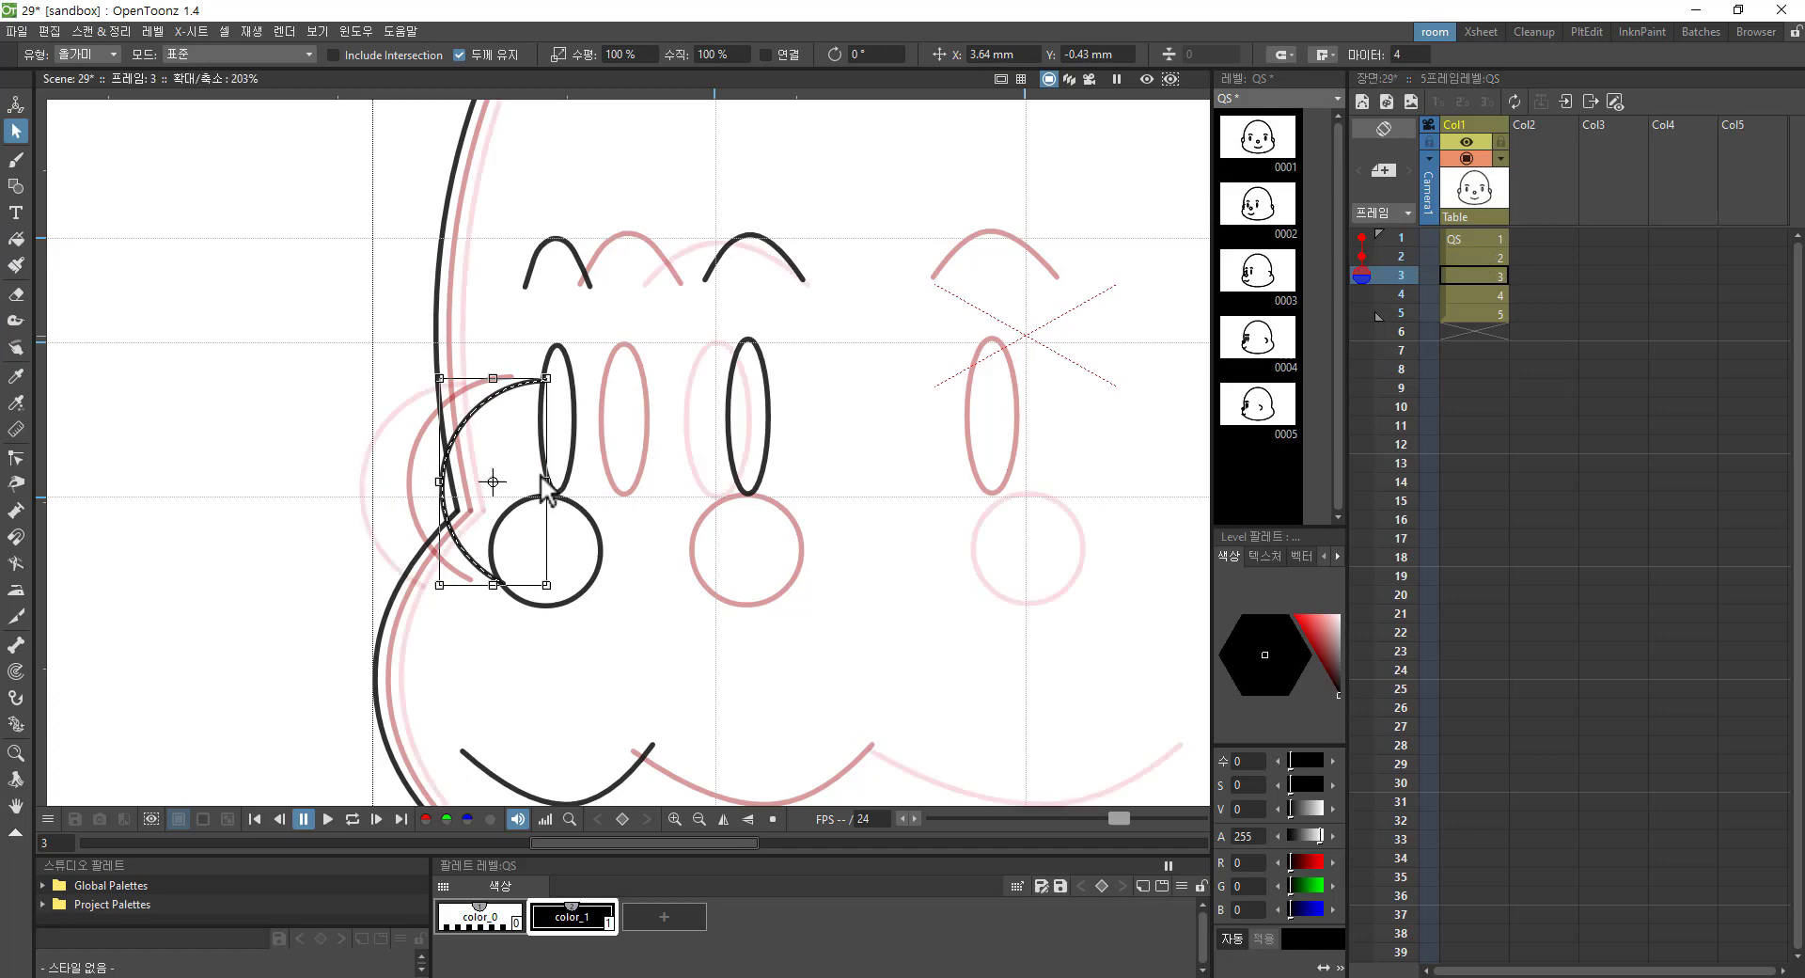
scroll(489, 479, "down", 5)
scroll(719, 597, "up", 2)
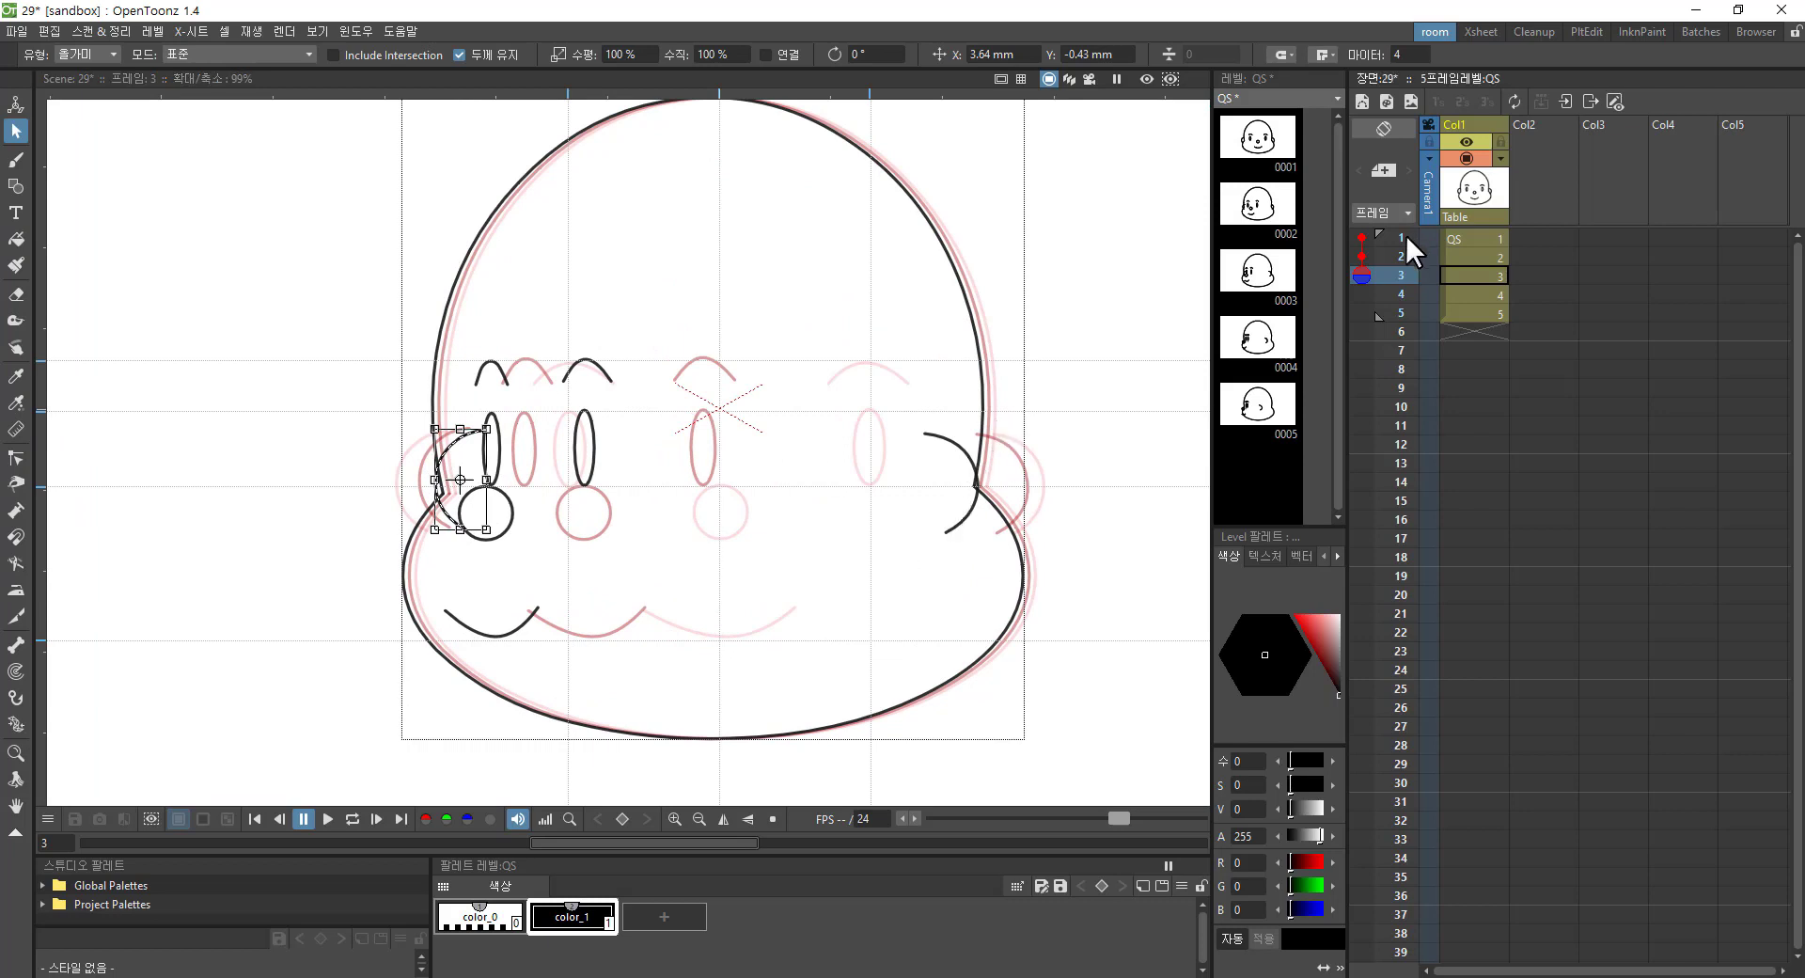
Step: Turn off the onion skin and narrow the left ear on frame 3 to 56.8% horizontal scale
left_click(1361, 238)
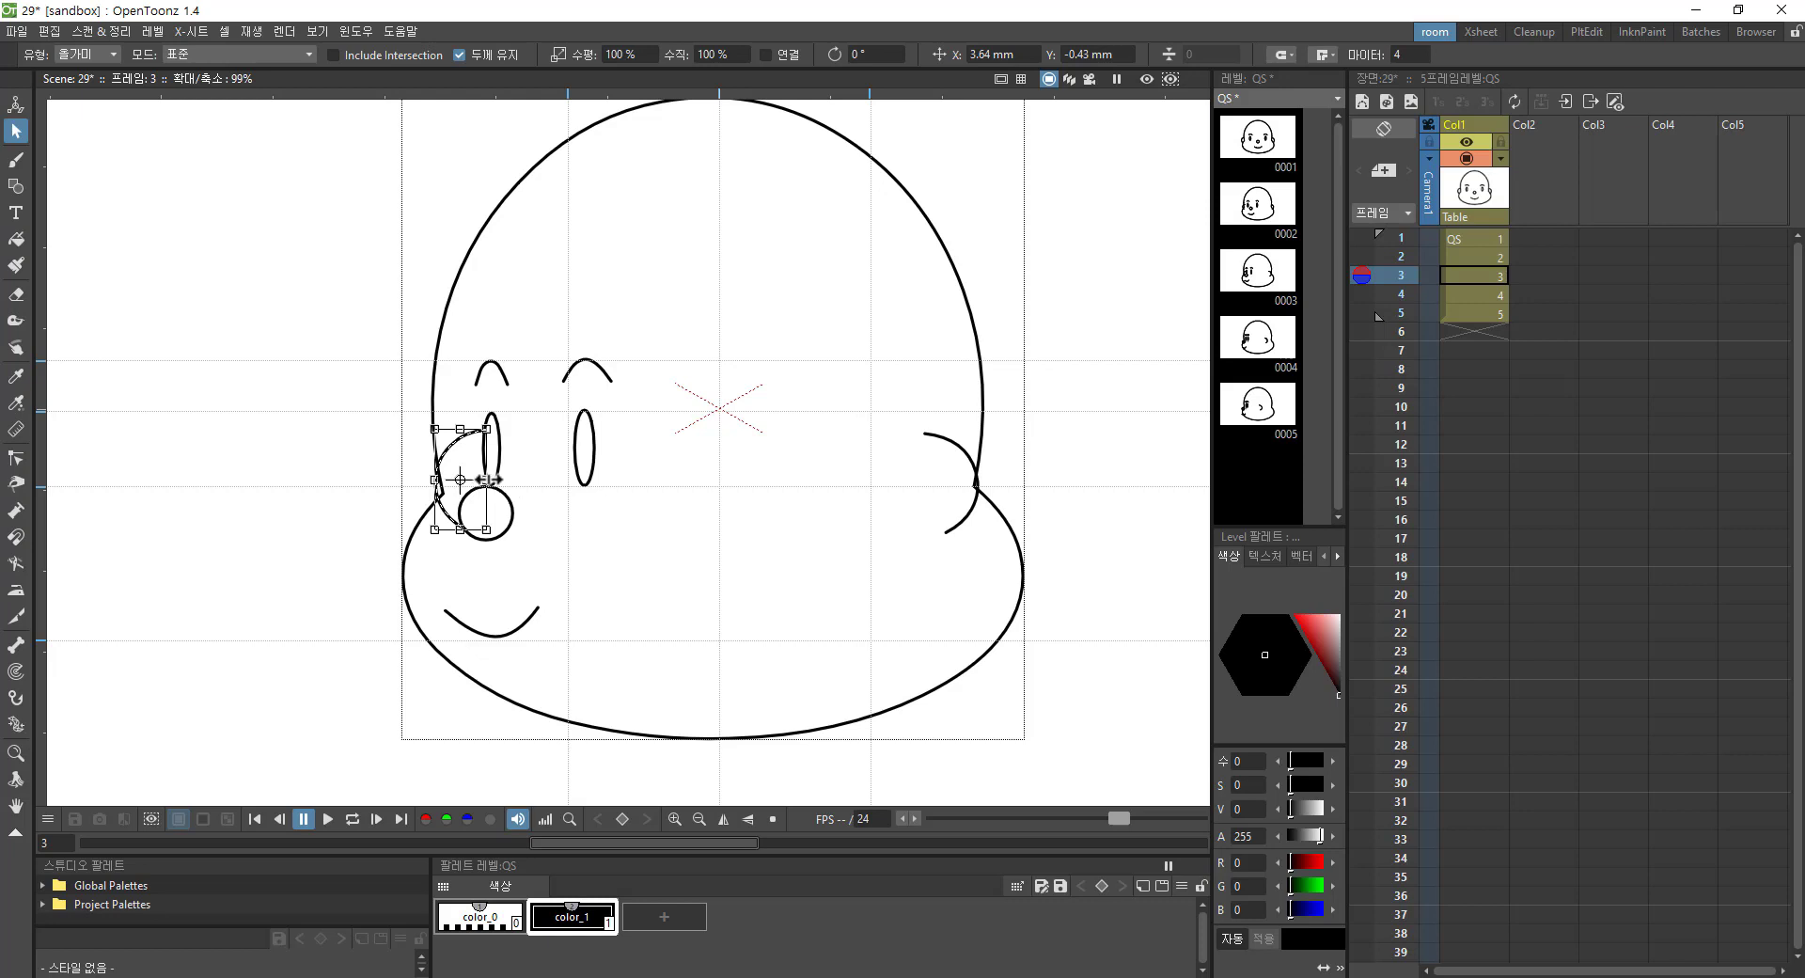
left_click_drag(489, 478, 463, 478)
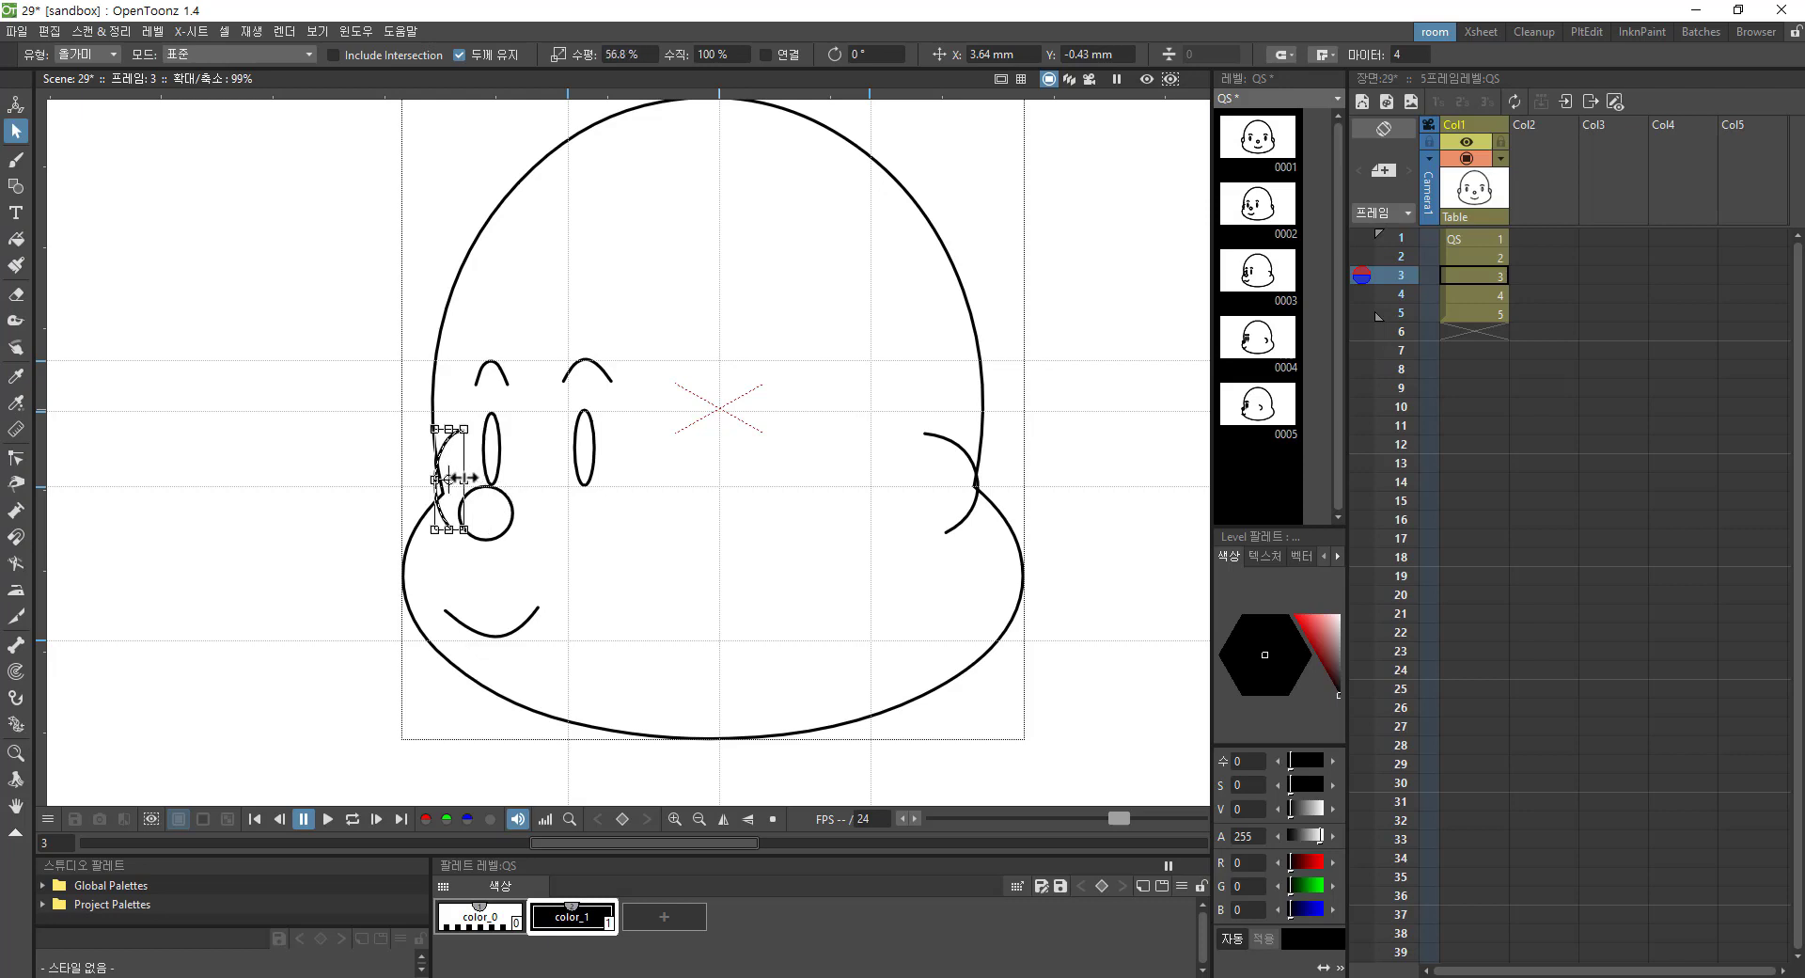
left_click(1158, 534)
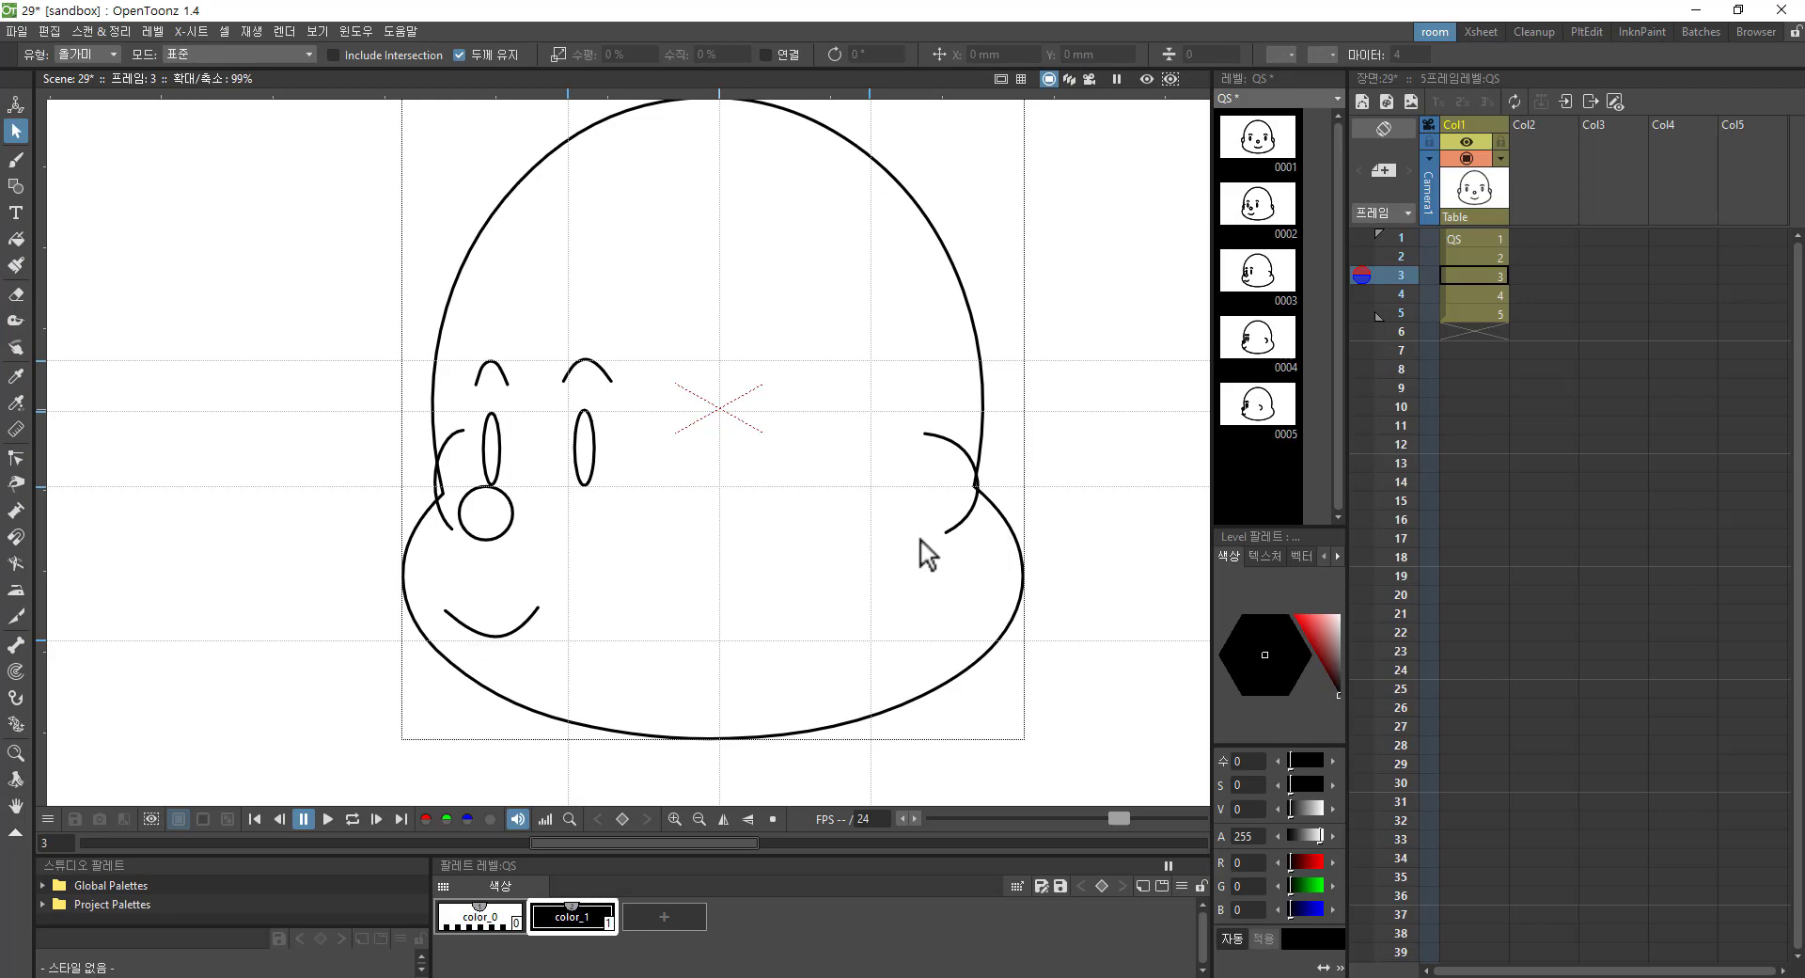
Step: Delete the far left eye and the eyebrow above it from the drawing on frame 5
left_click(1474, 293)
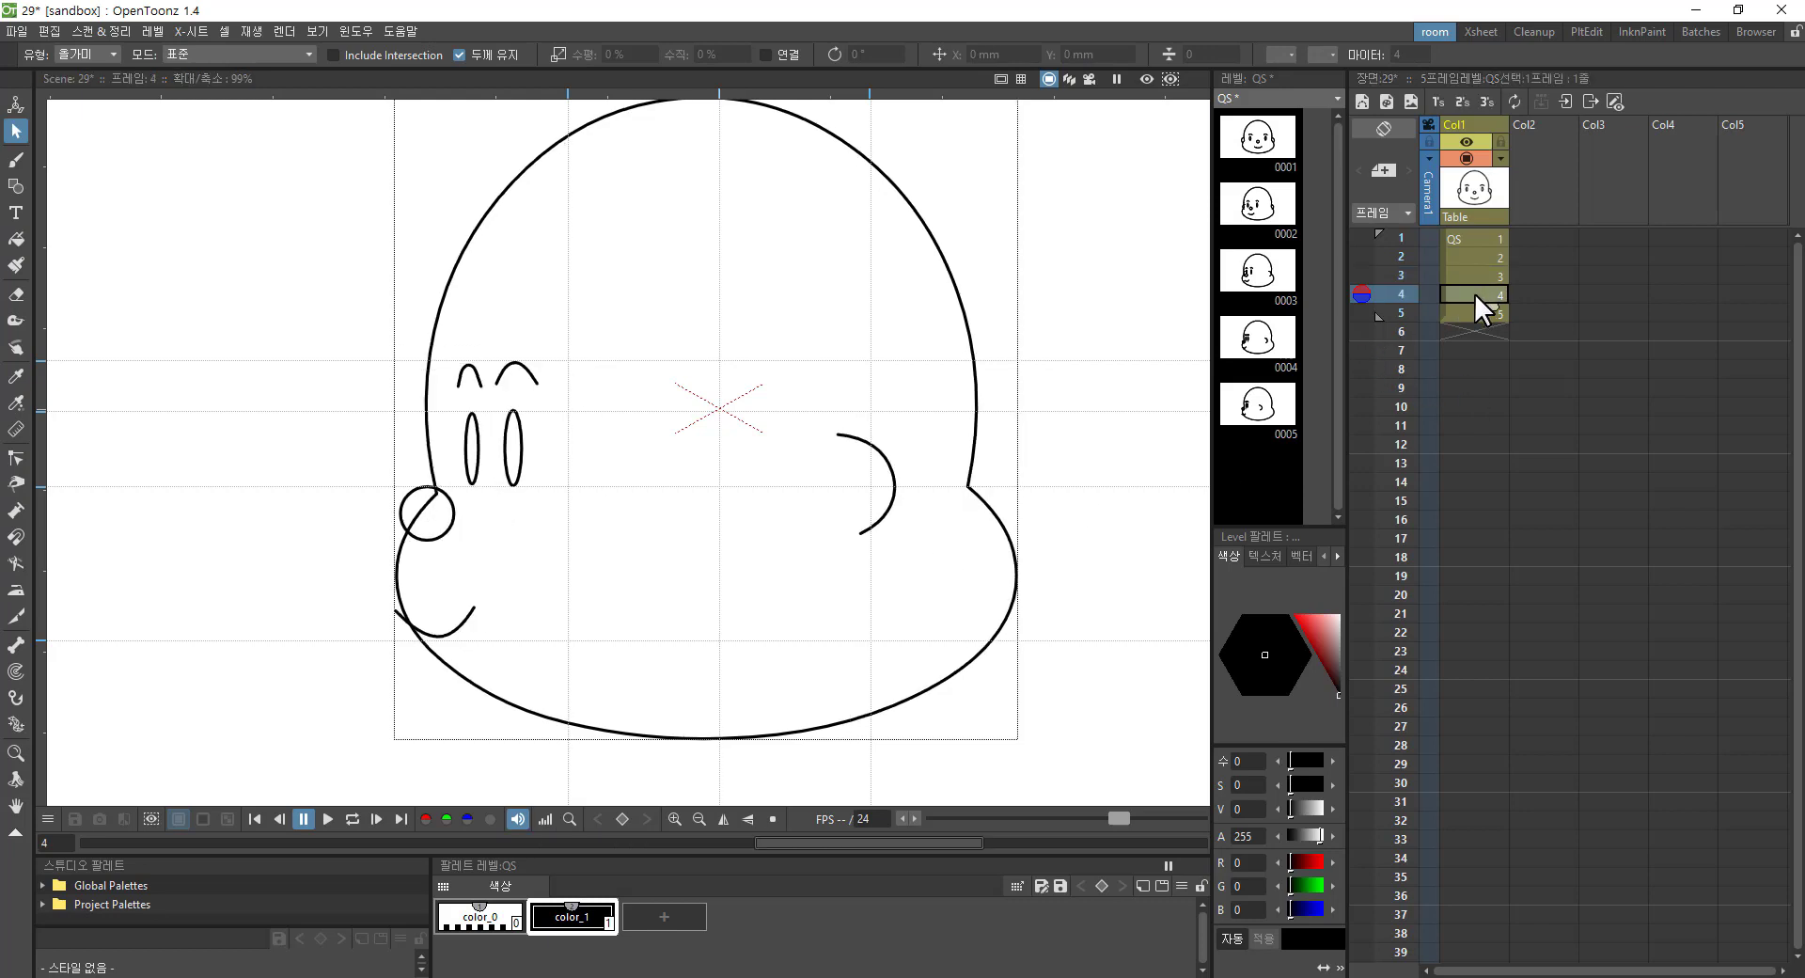
left_click(1456, 312)
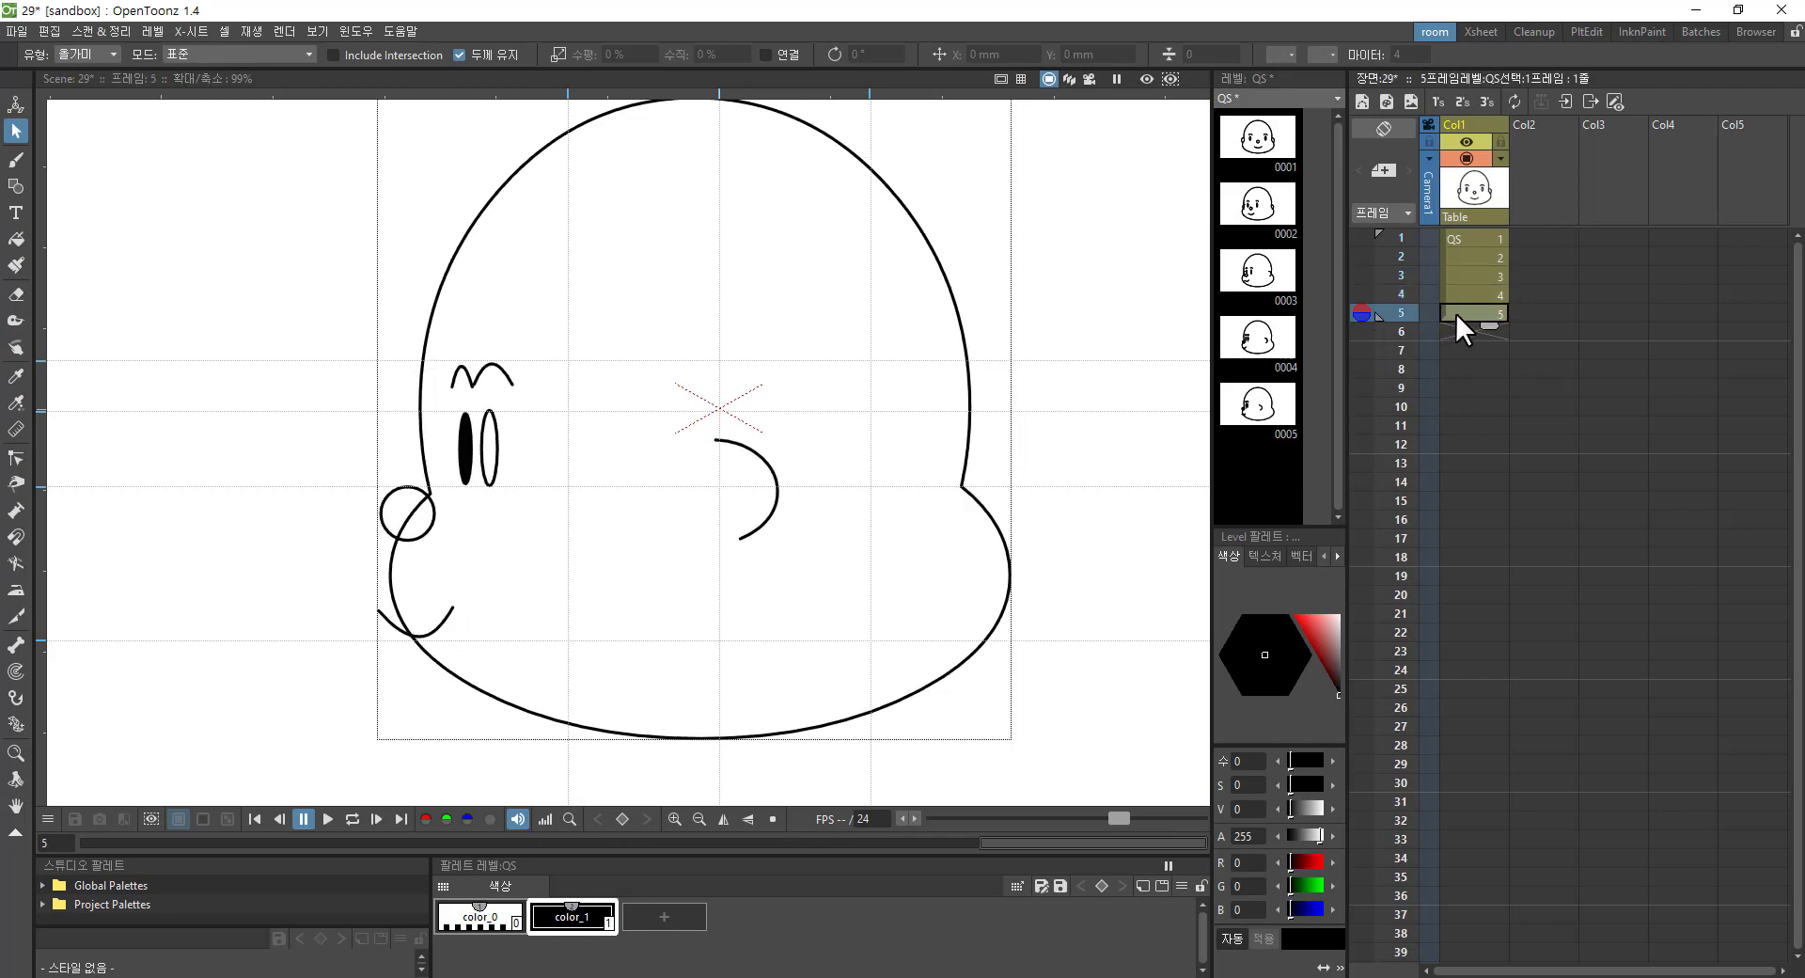
left_click(475, 447)
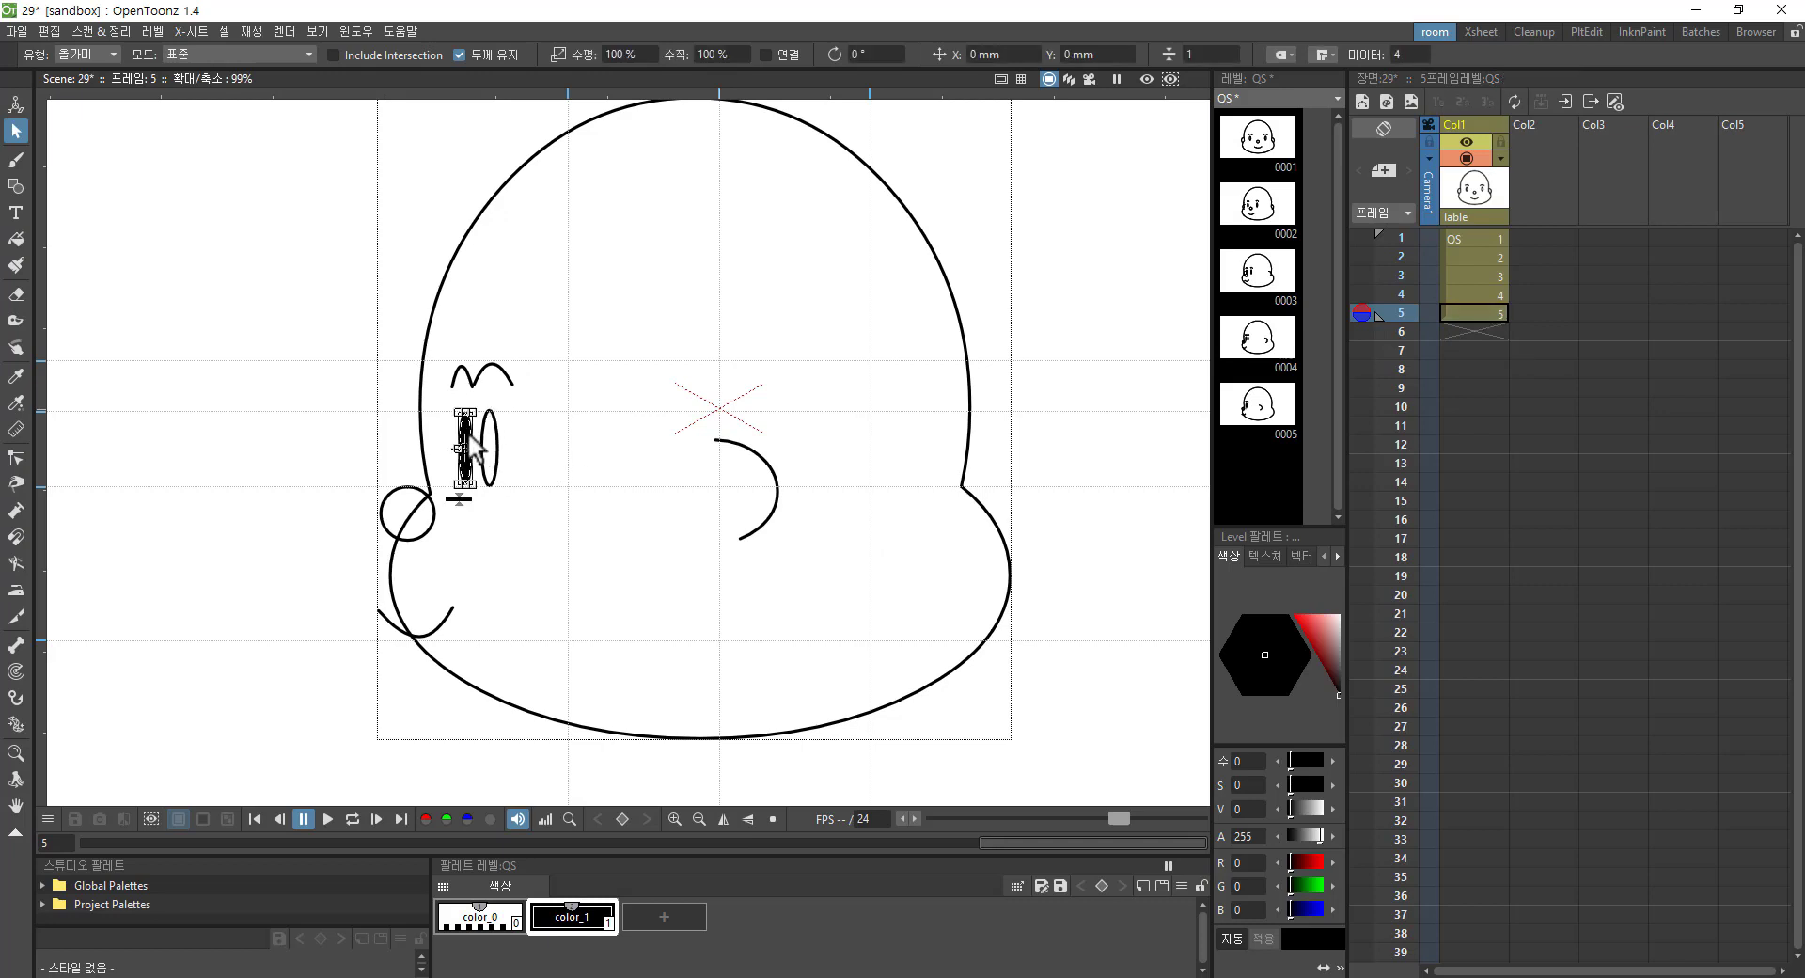
key("Delete")
left_click(469, 370)
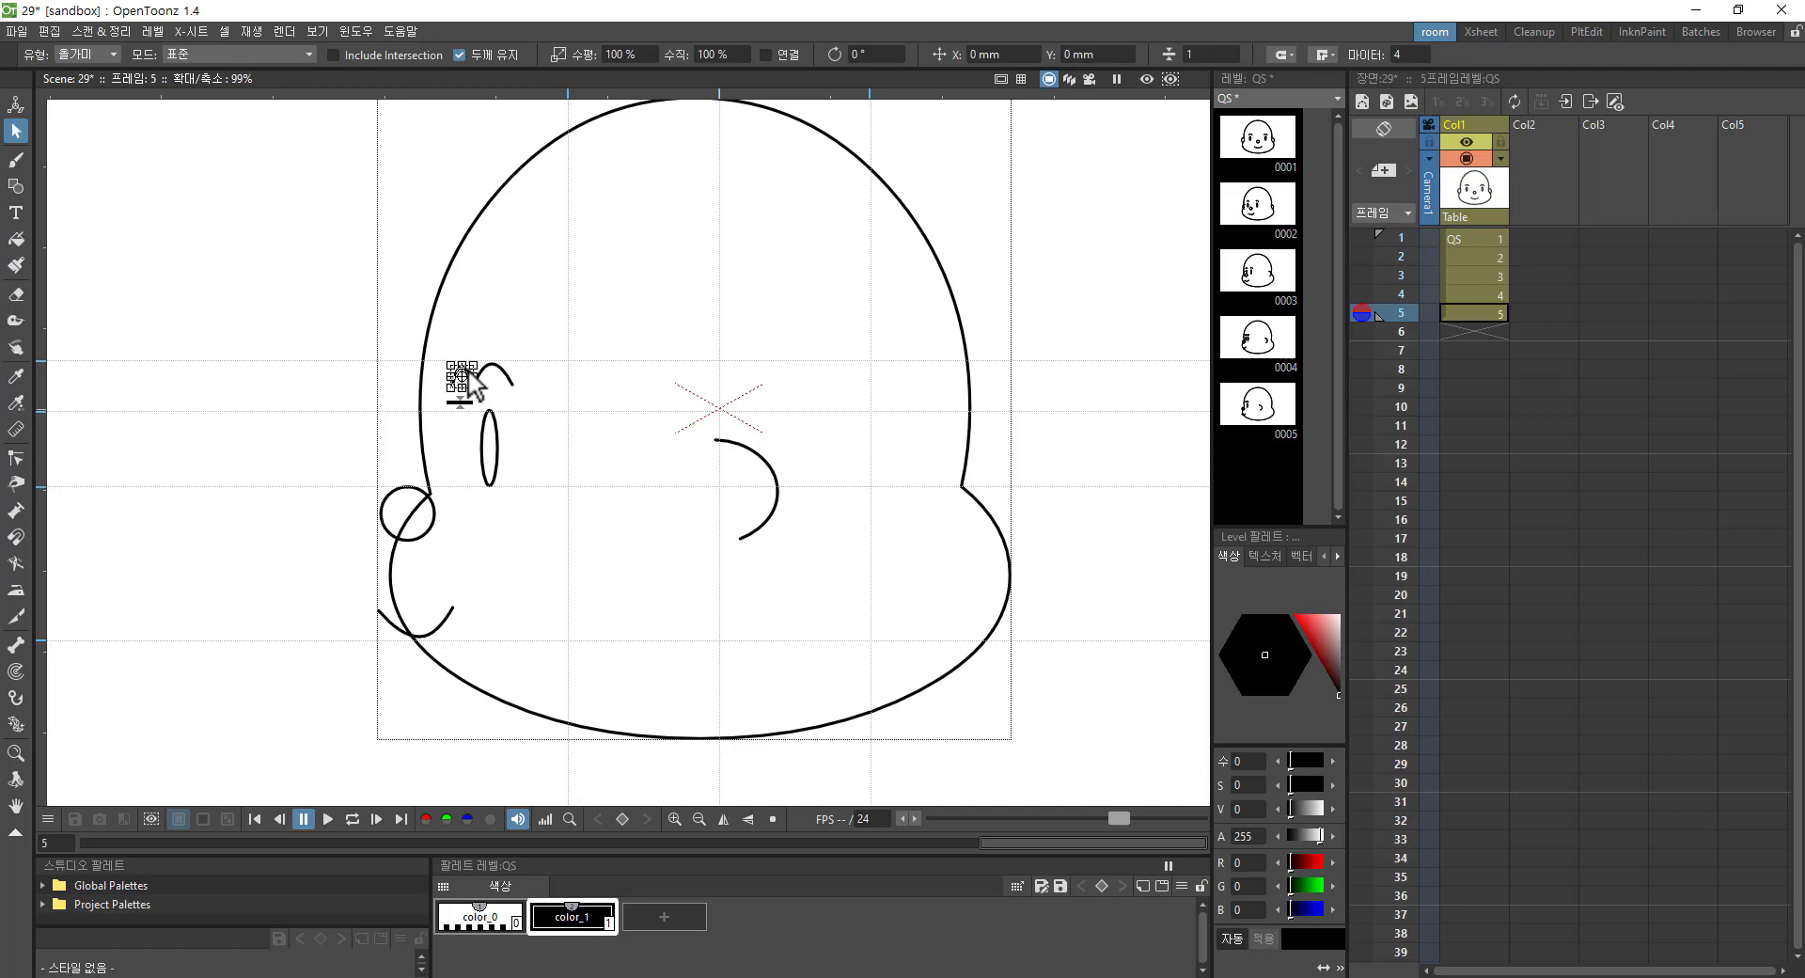
key("Delete")
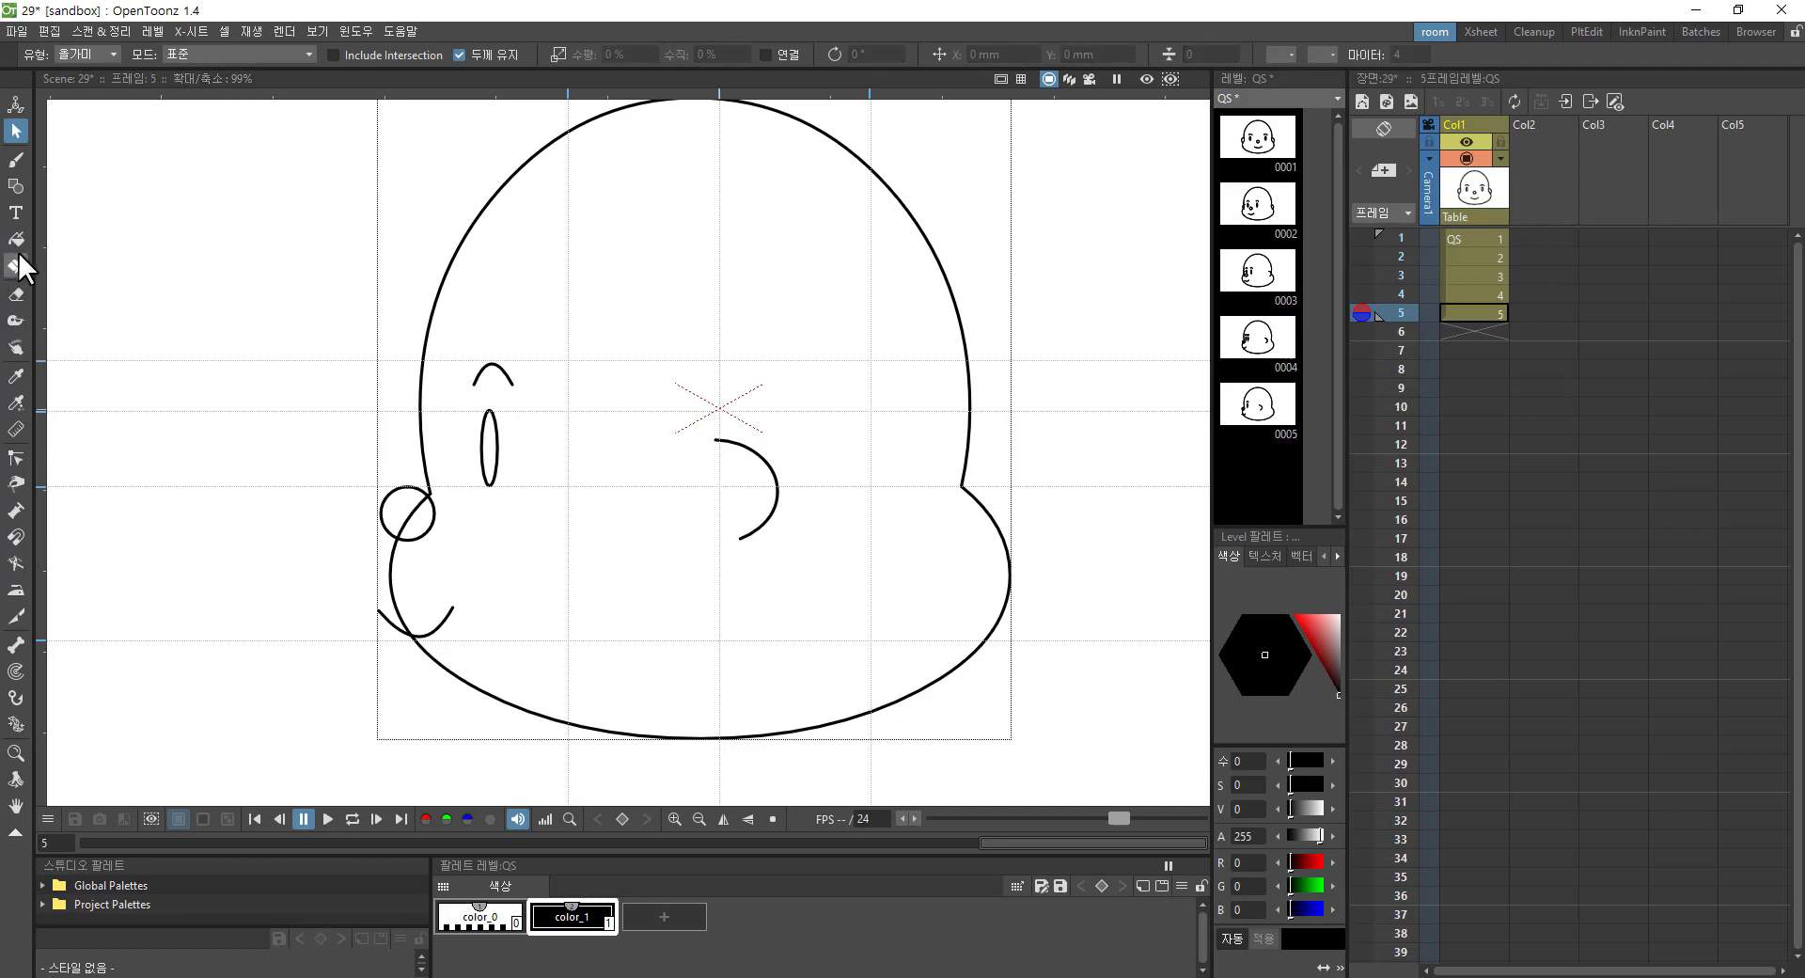
Step: On frame 5, use the Segment eraser to remove the overlapping nose and face lines and the mouth end outside the face
left_click(15, 295)
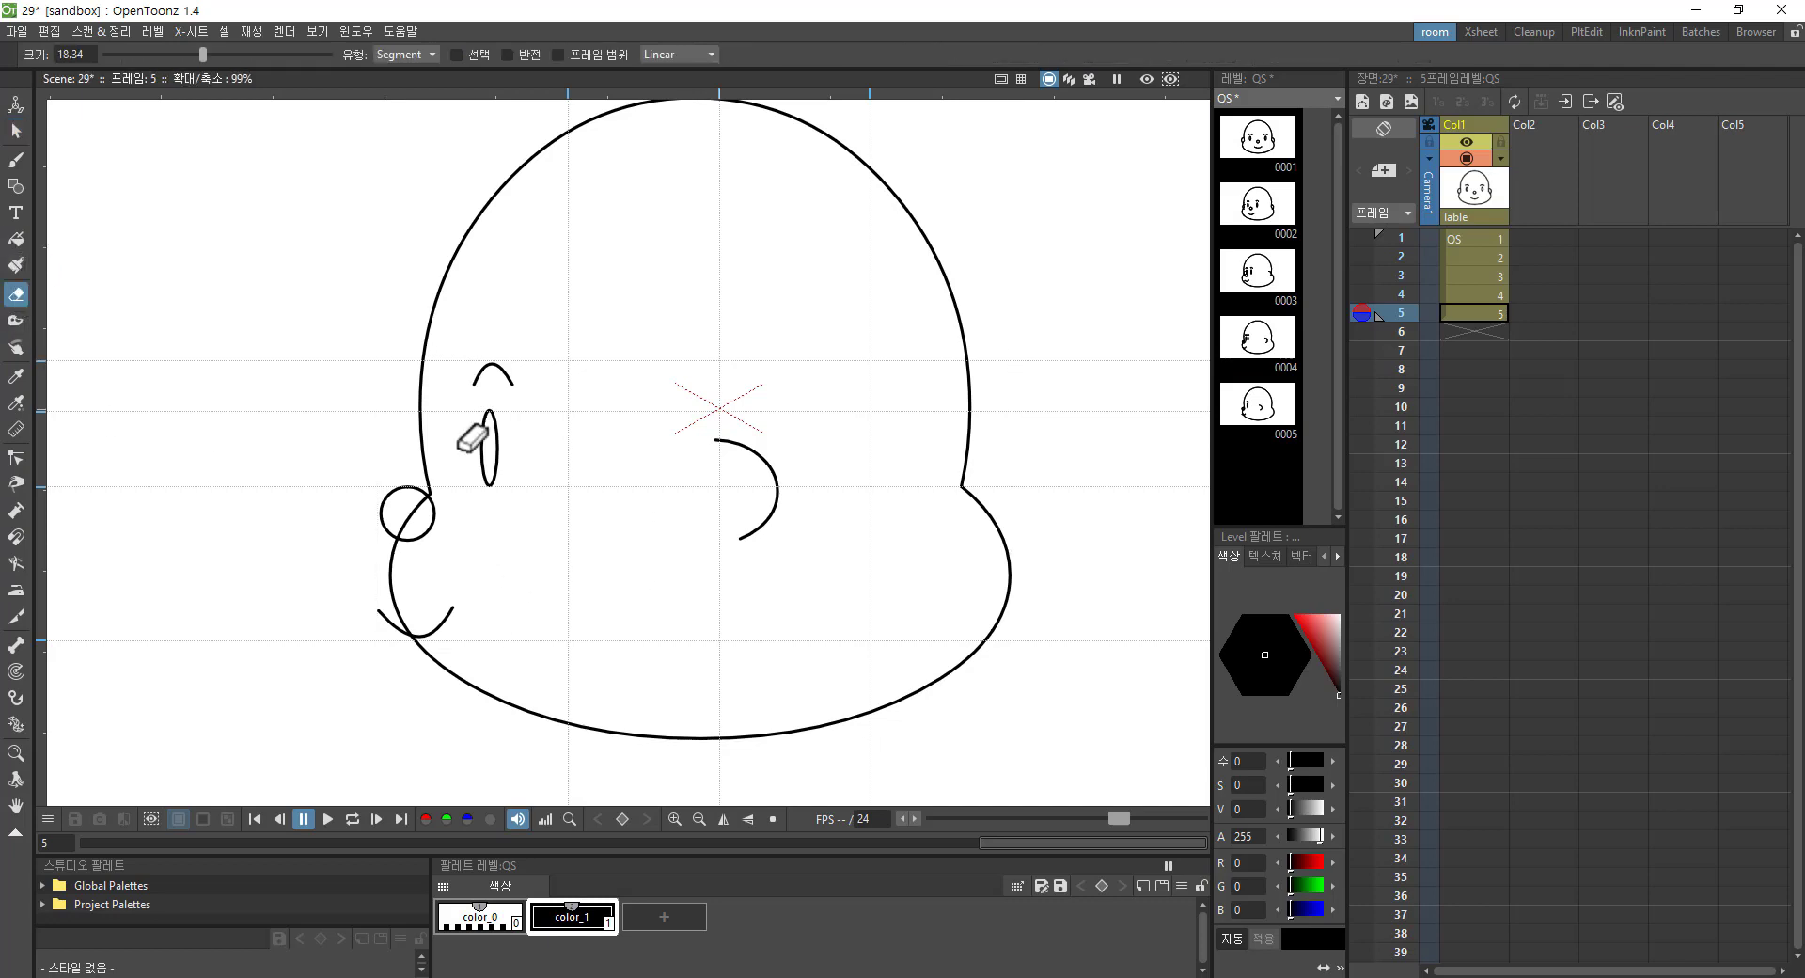
left_click(428, 517)
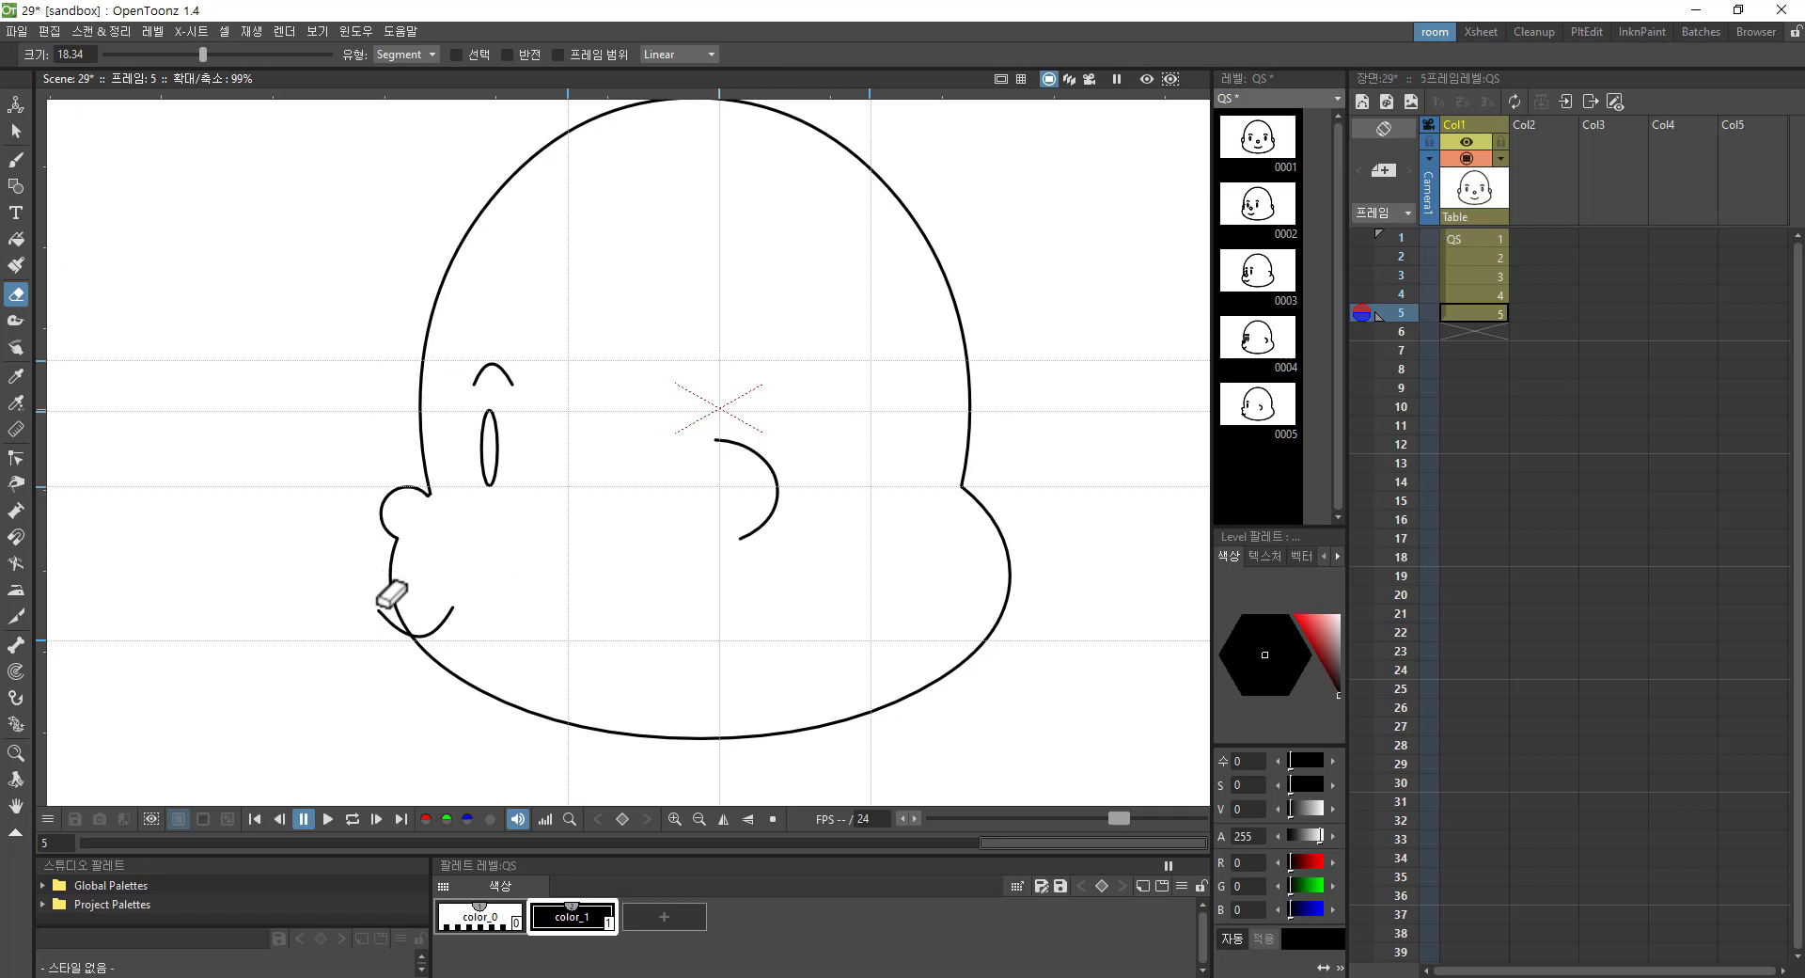
left_click(400, 622)
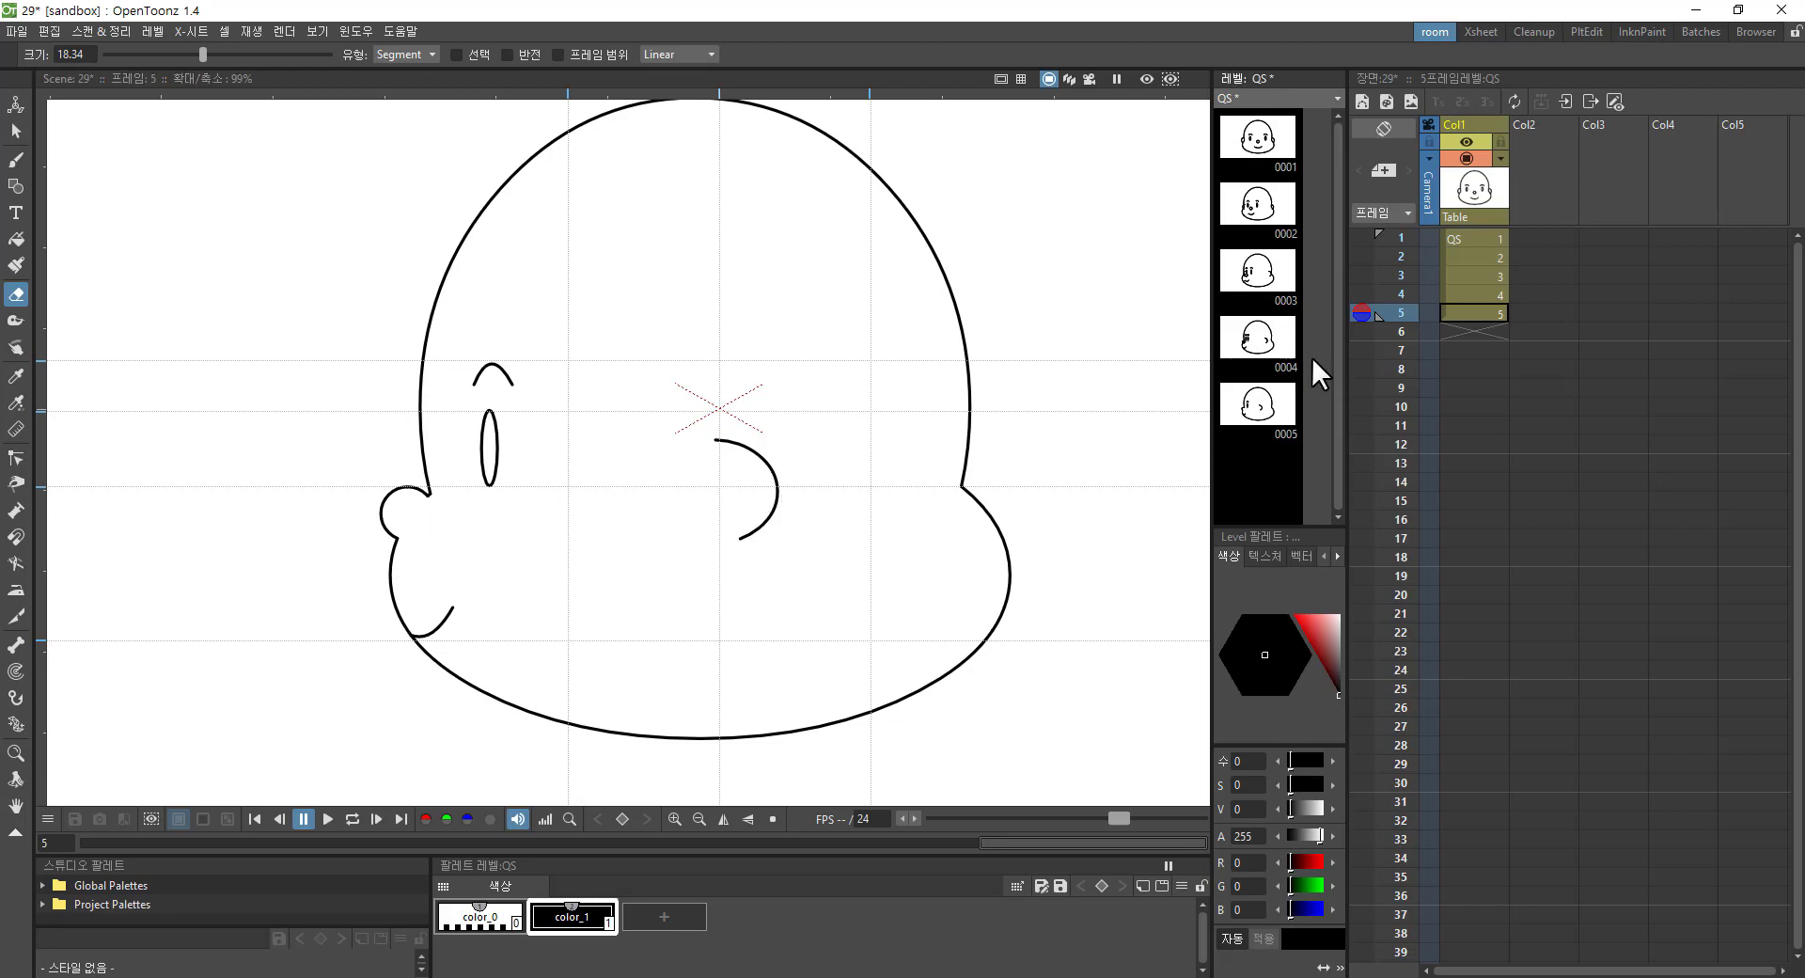
Step: On frame 4, trim the face line inside the nose and the overhanging mouth end, then open the nose's inner side with the standard (표준) eraser
left_click(1470, 291)
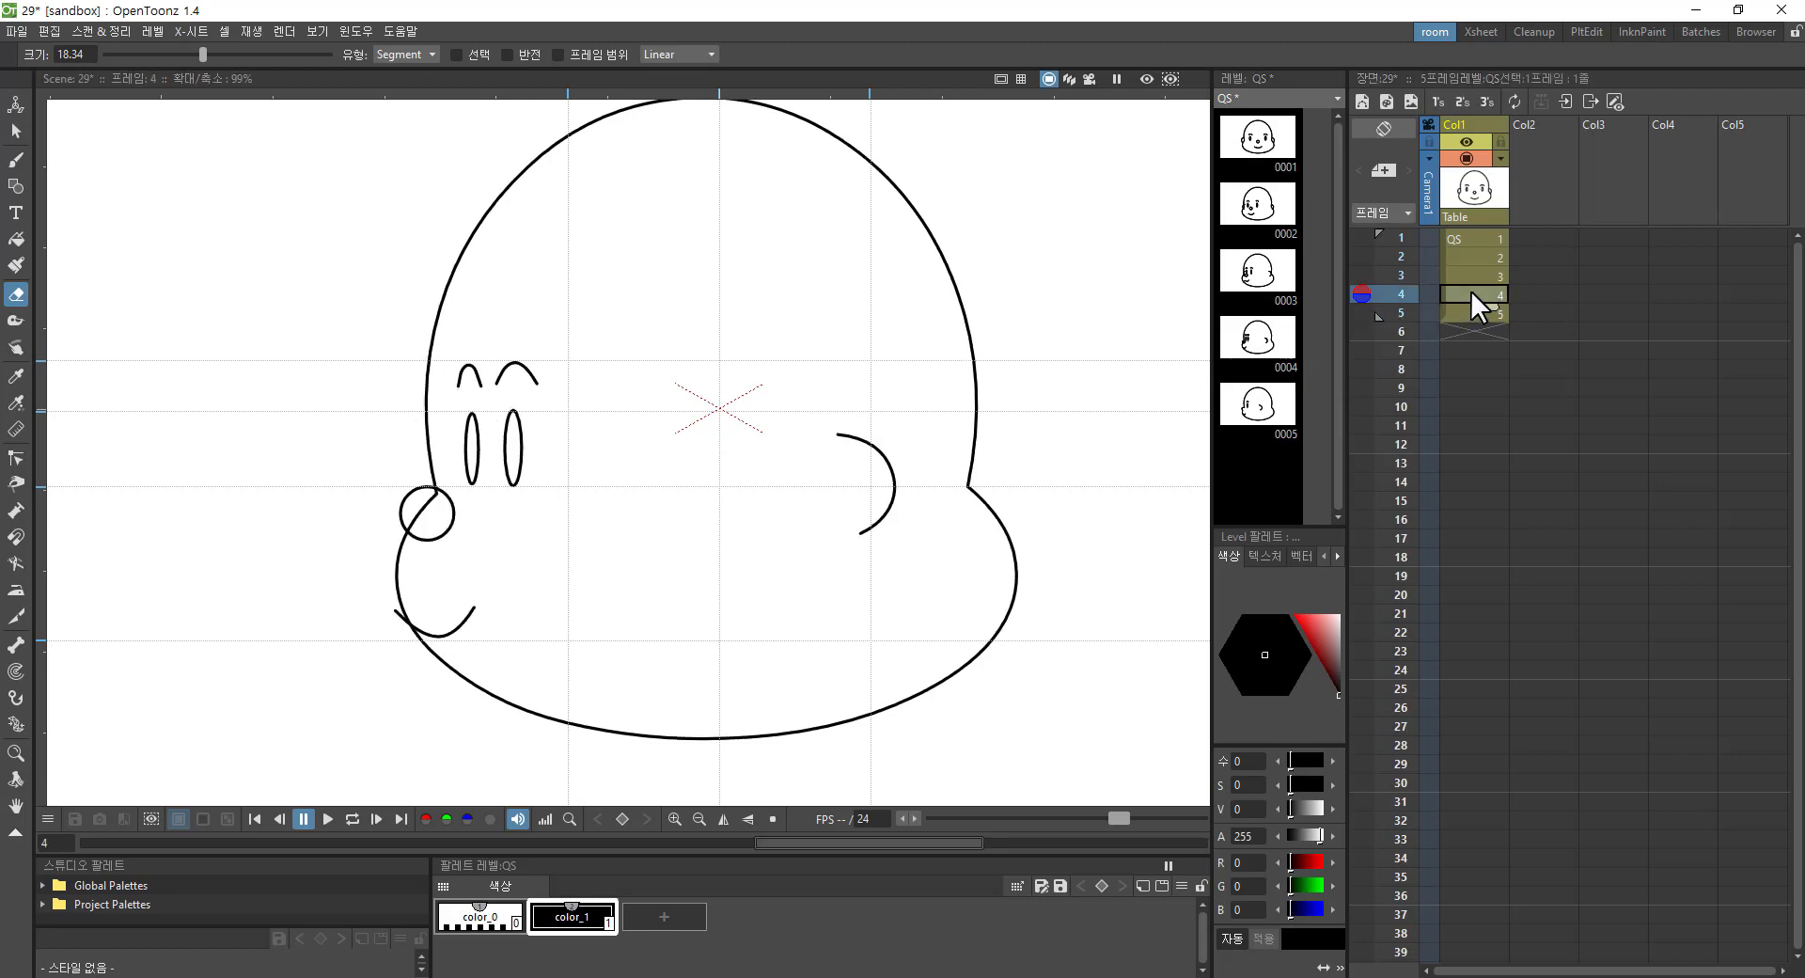
left_click(421, 513)
left_click(399, 611)
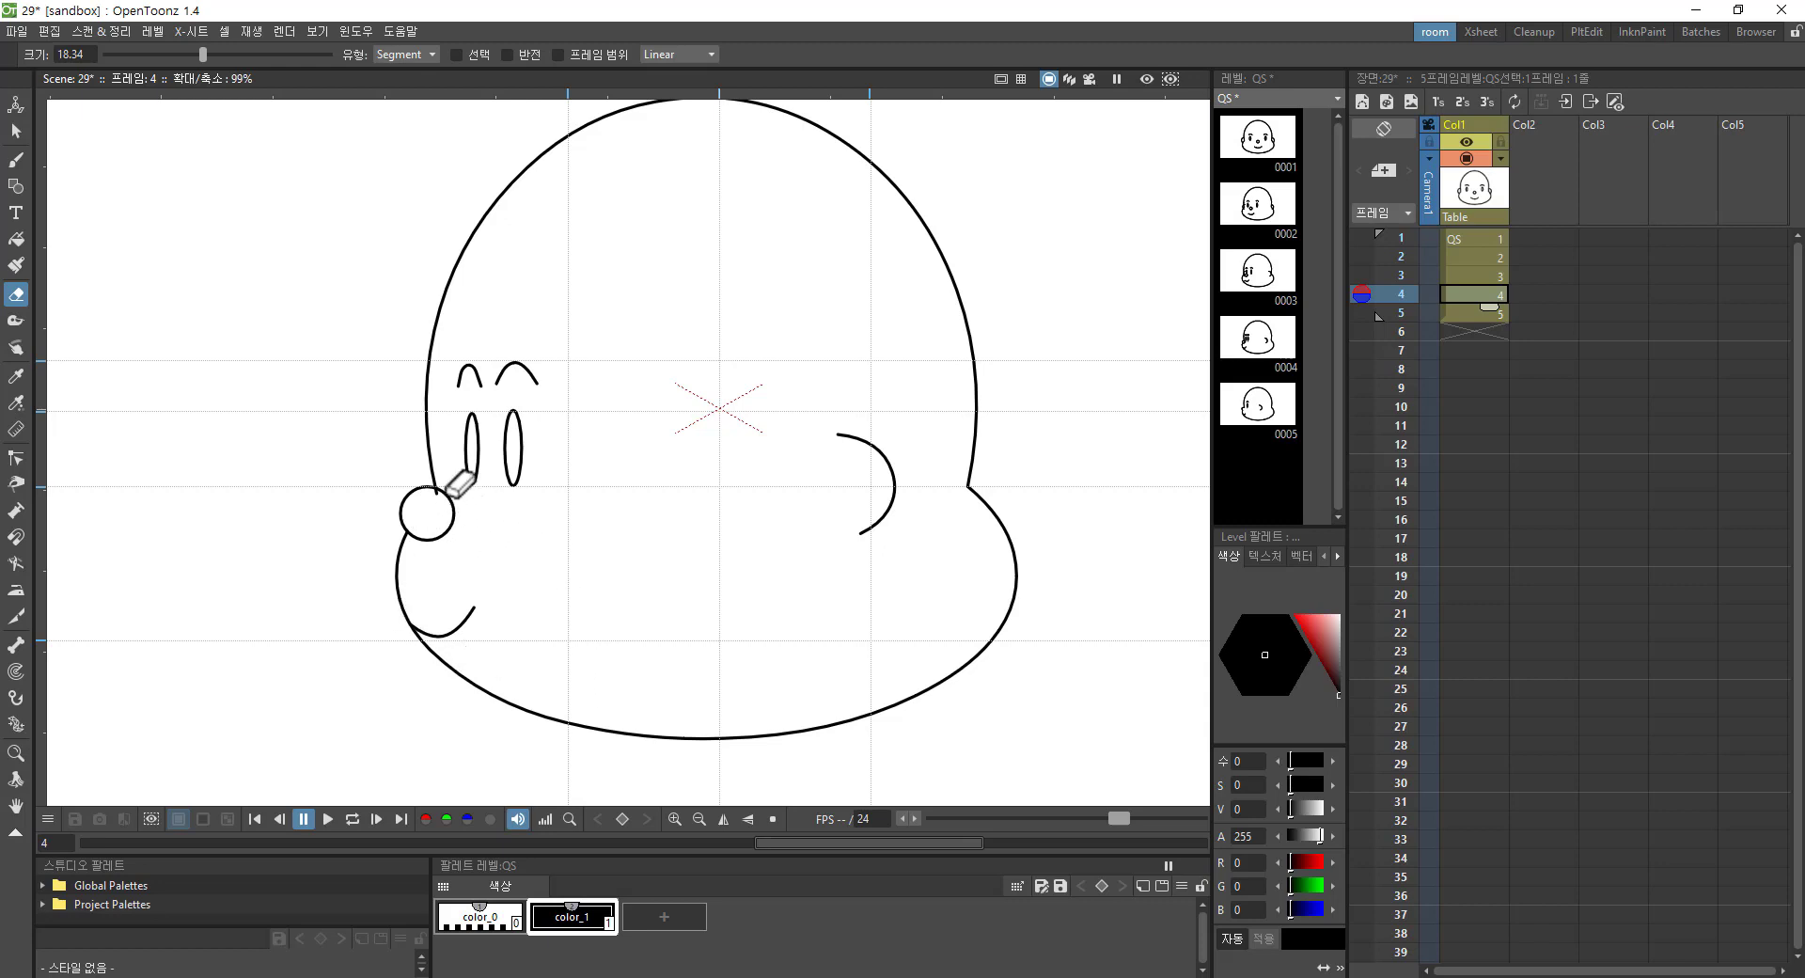
left_click(406, 55)
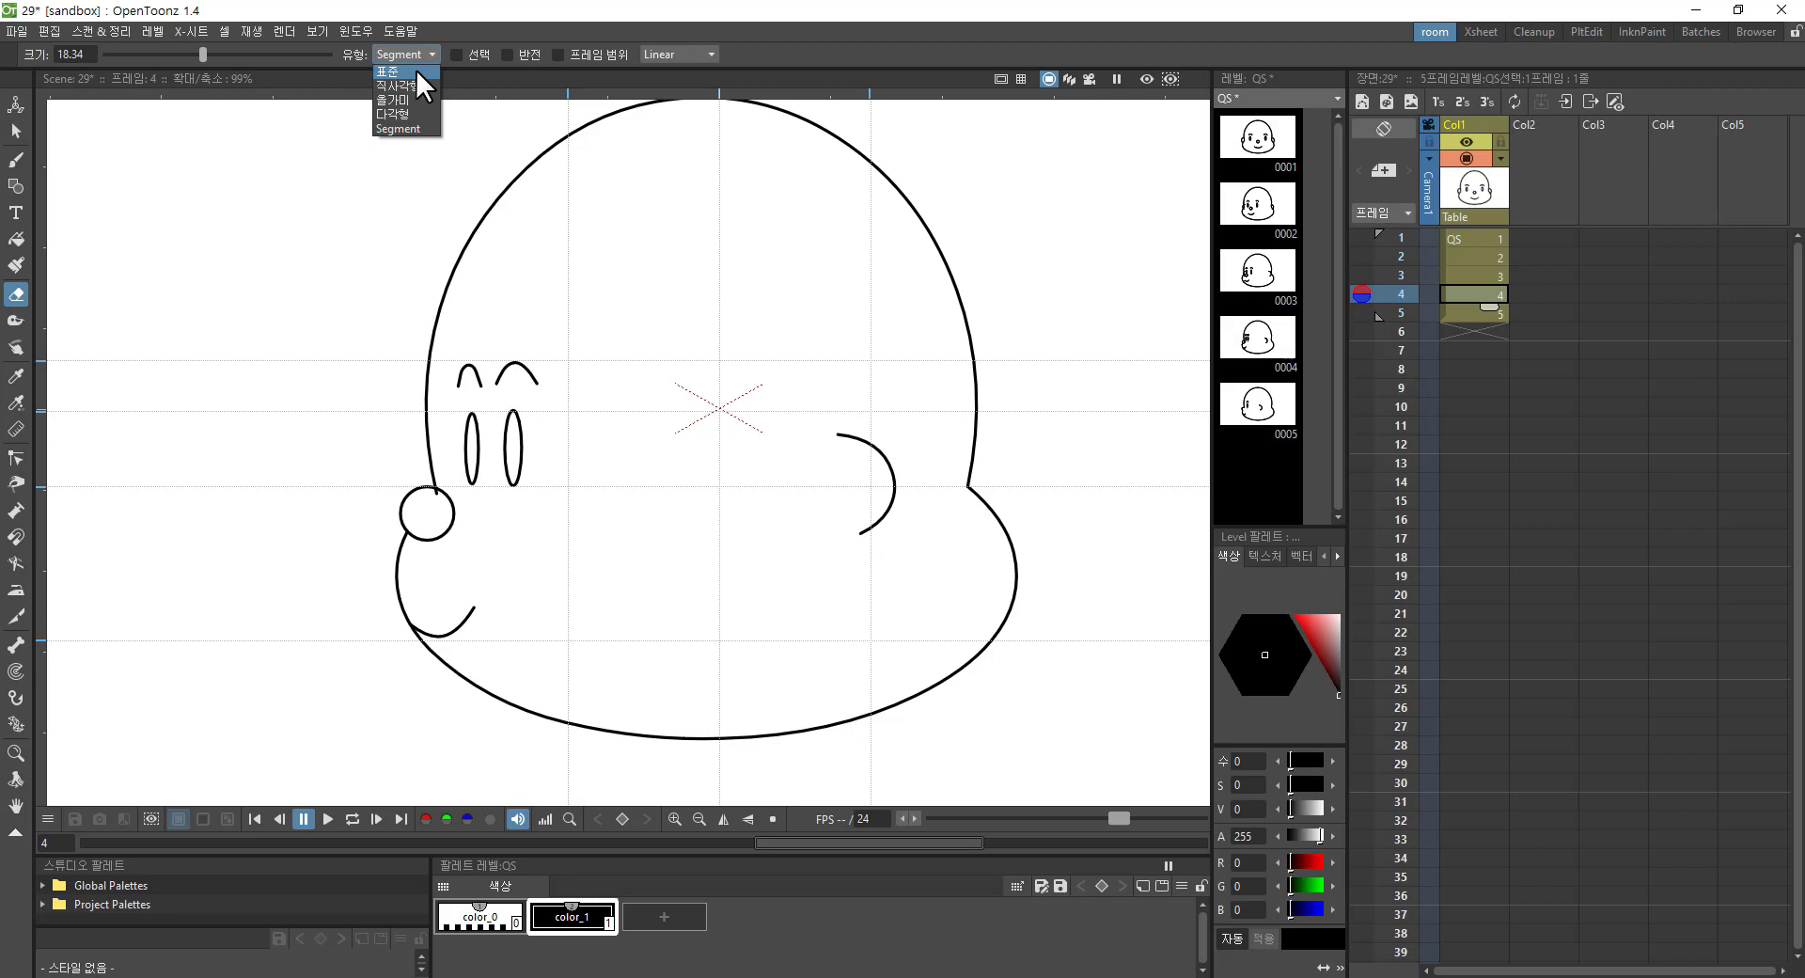
left_click(416, 70)
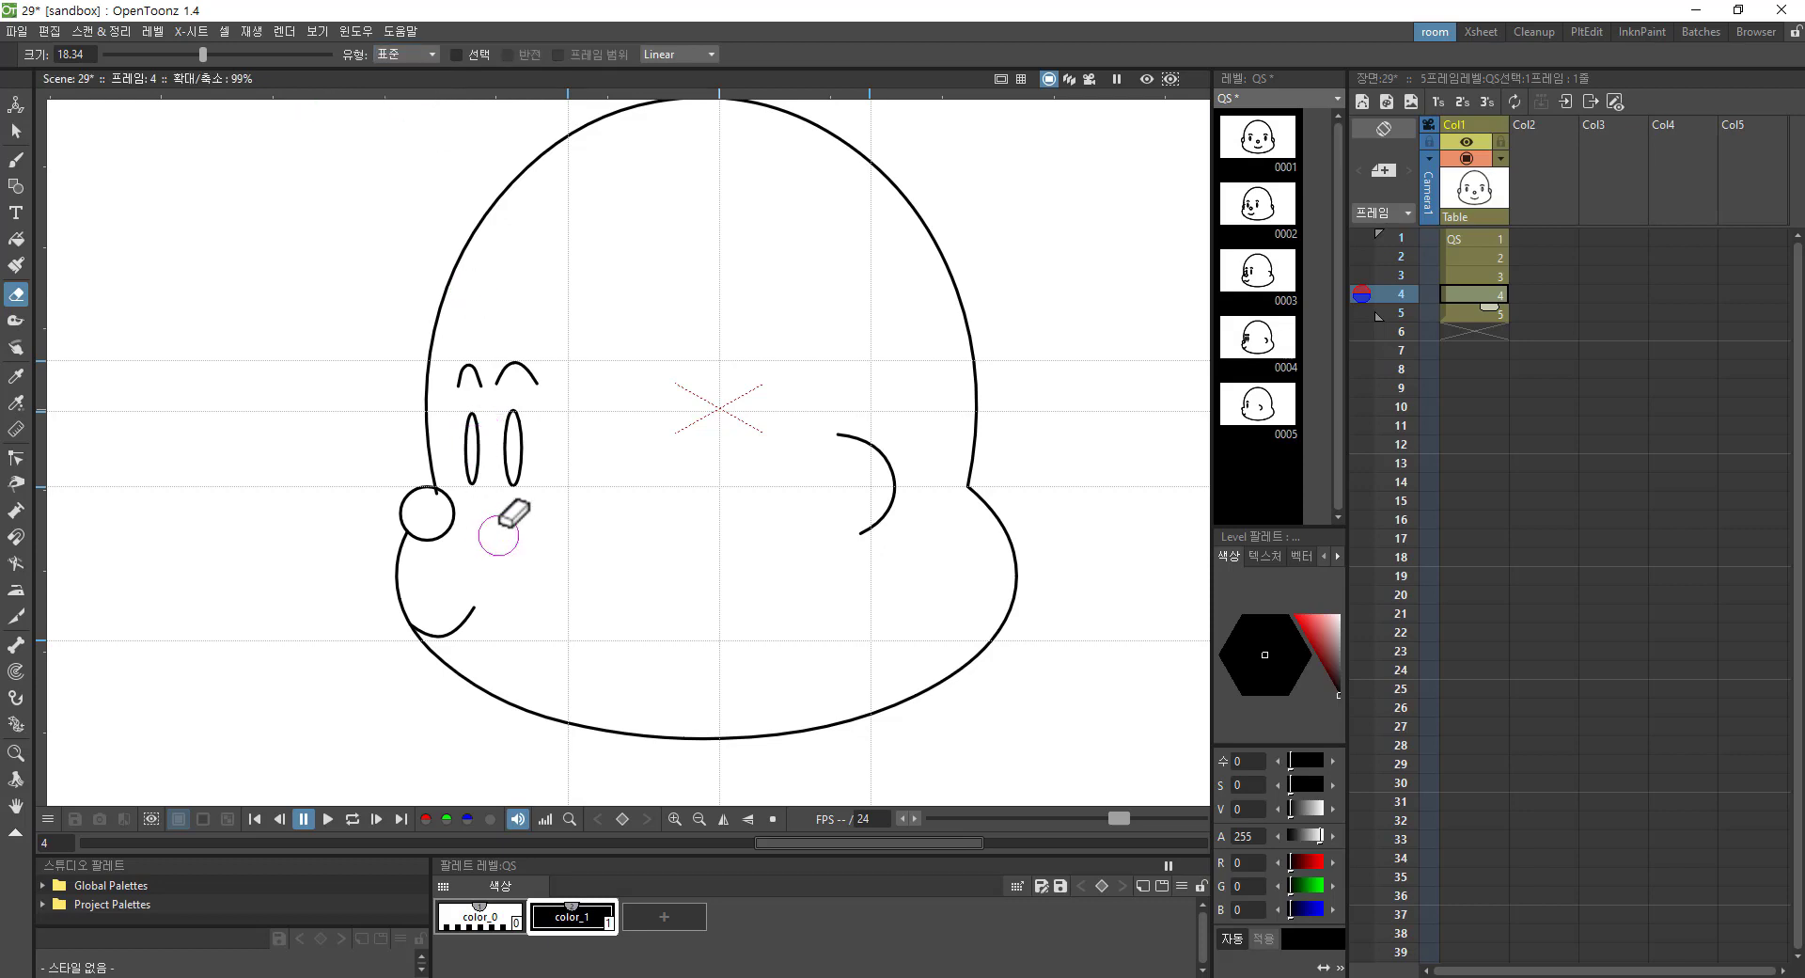
left_click(453, 500)
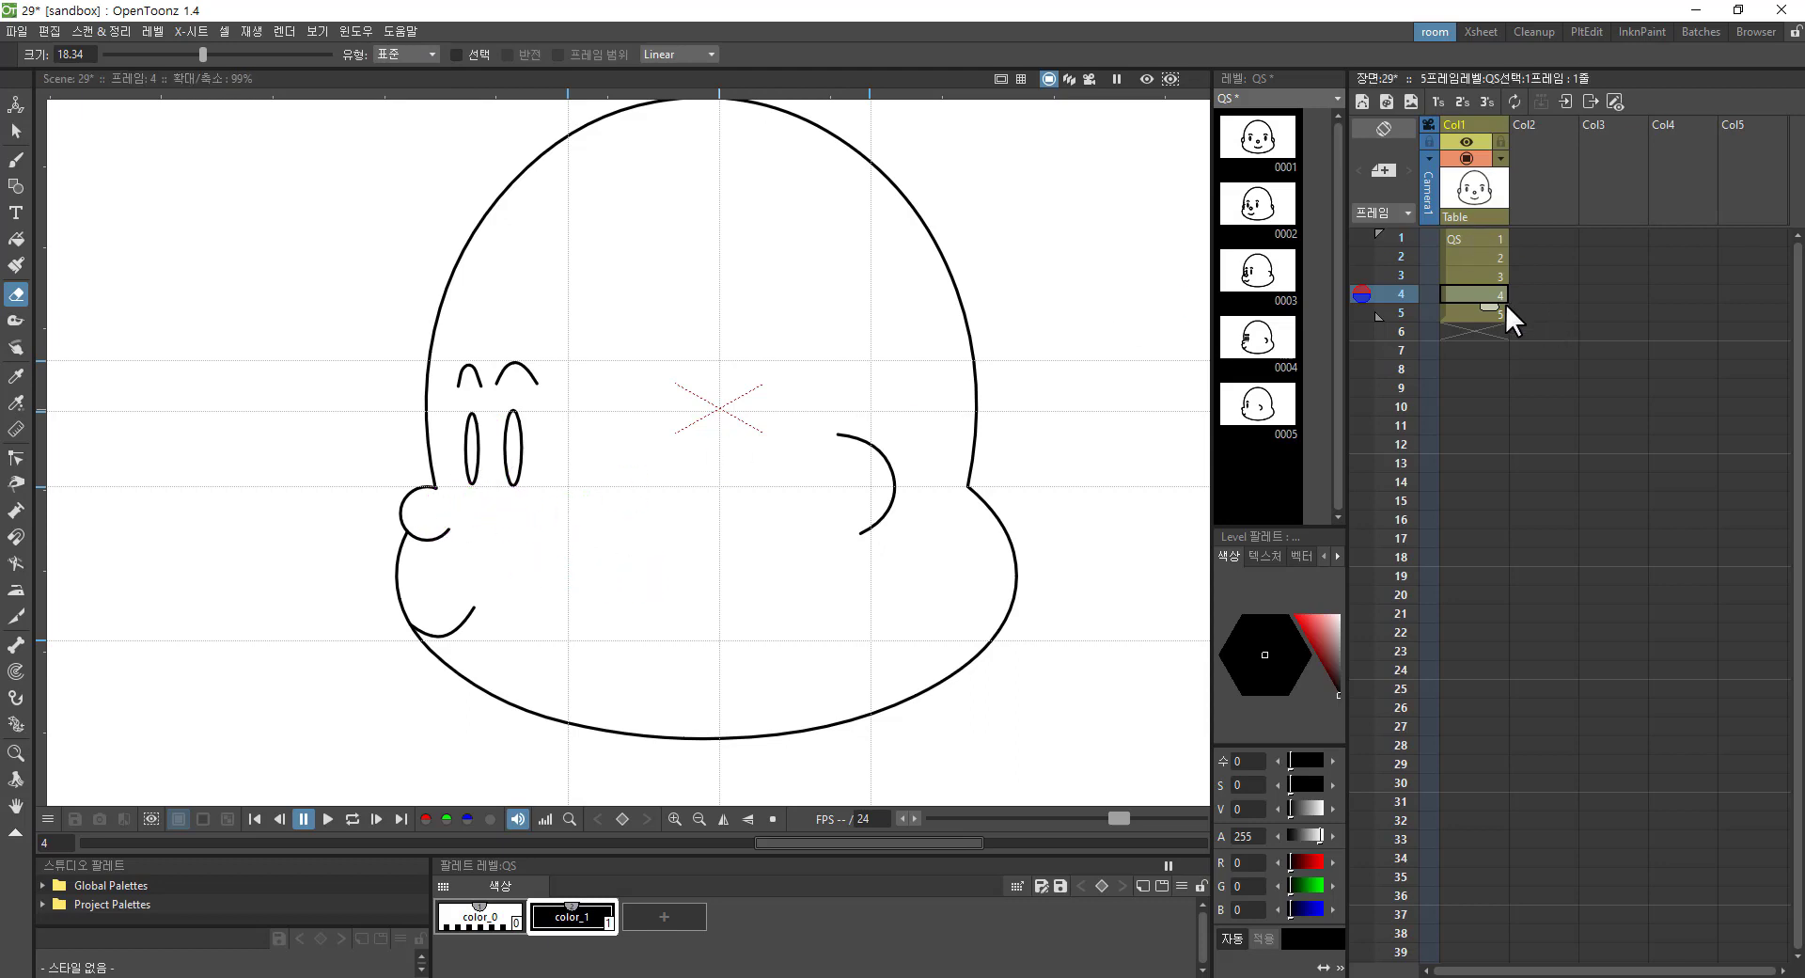
Step: On frame 3, open the nose circle's upper right with the standard eraser, then trim the overlapping lines at both ears with the Segment eraser
left_click(1492, 276)
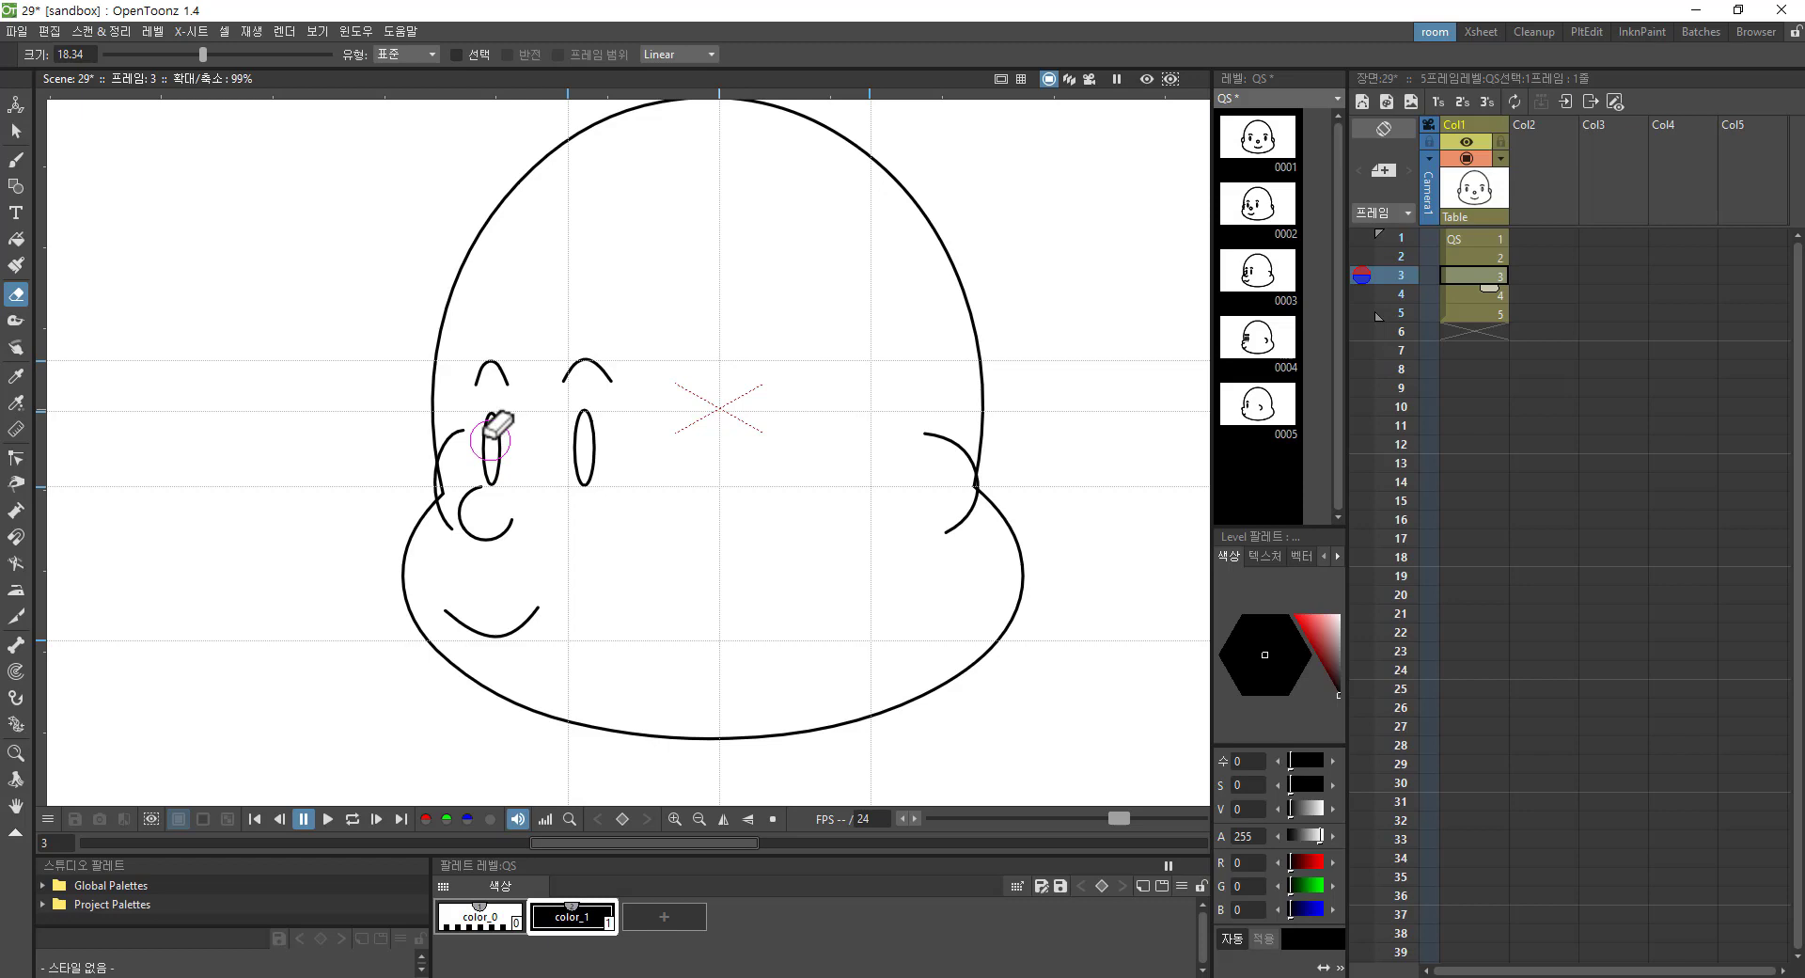
left_click(413, 55)
left_click(393, 128)
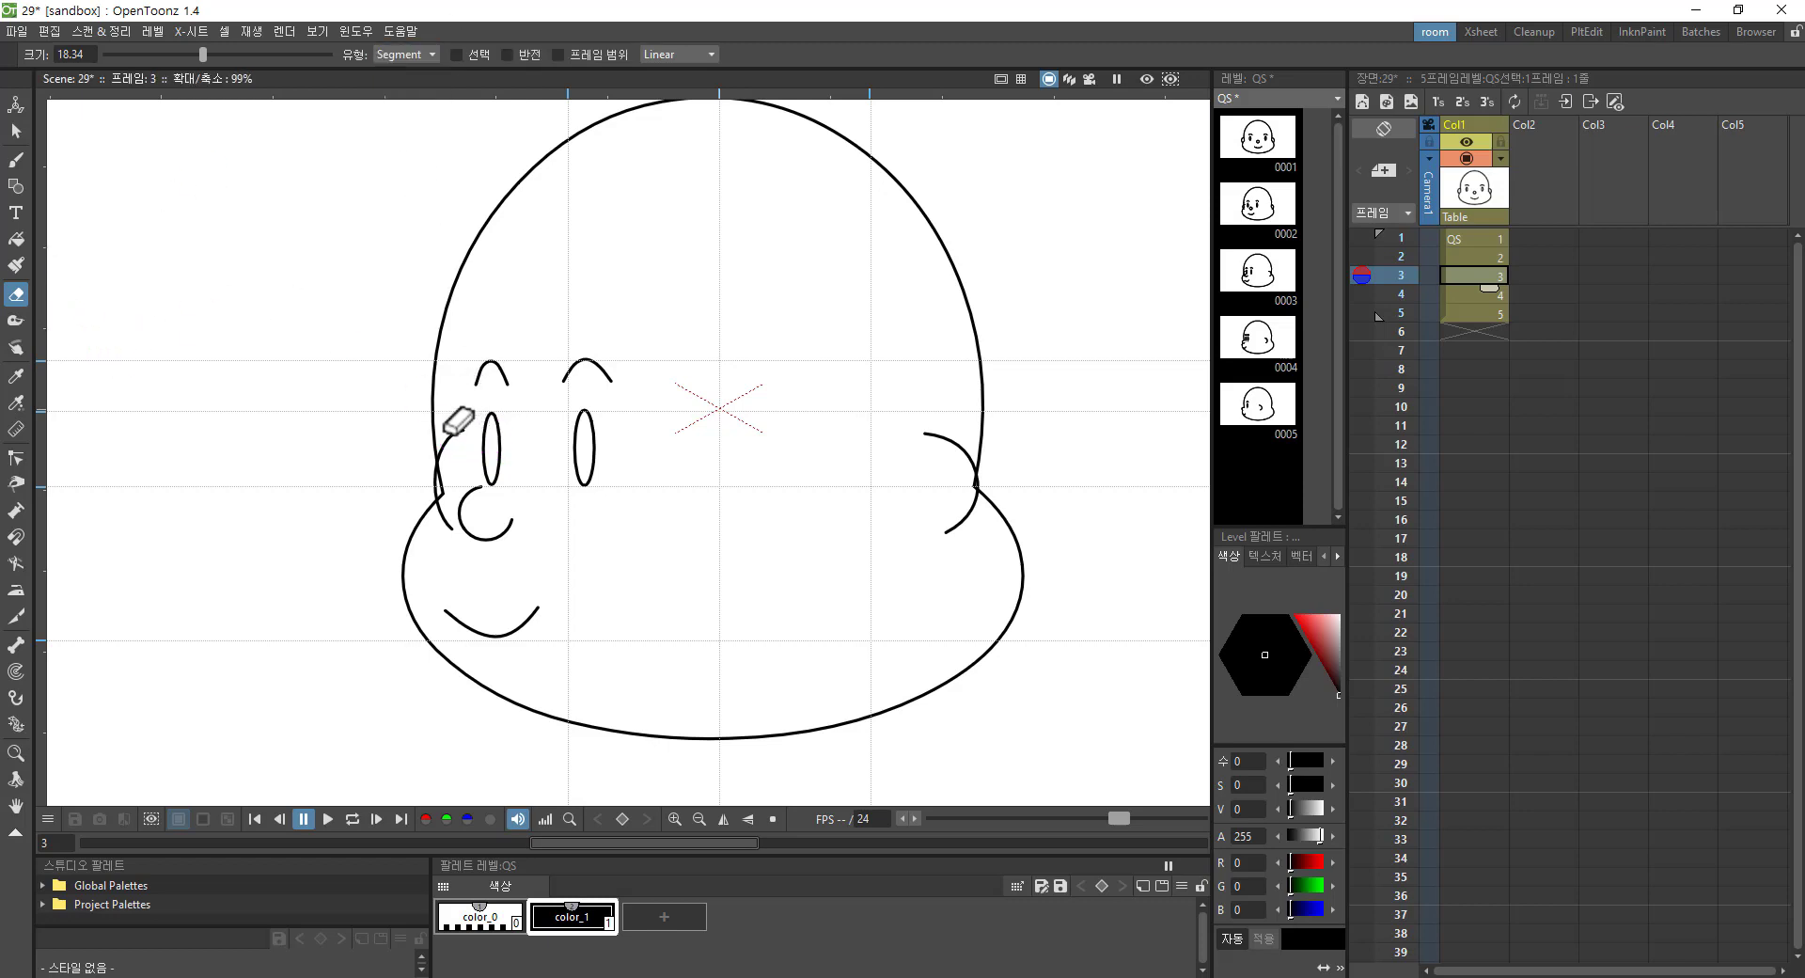
left_click(449, 514)
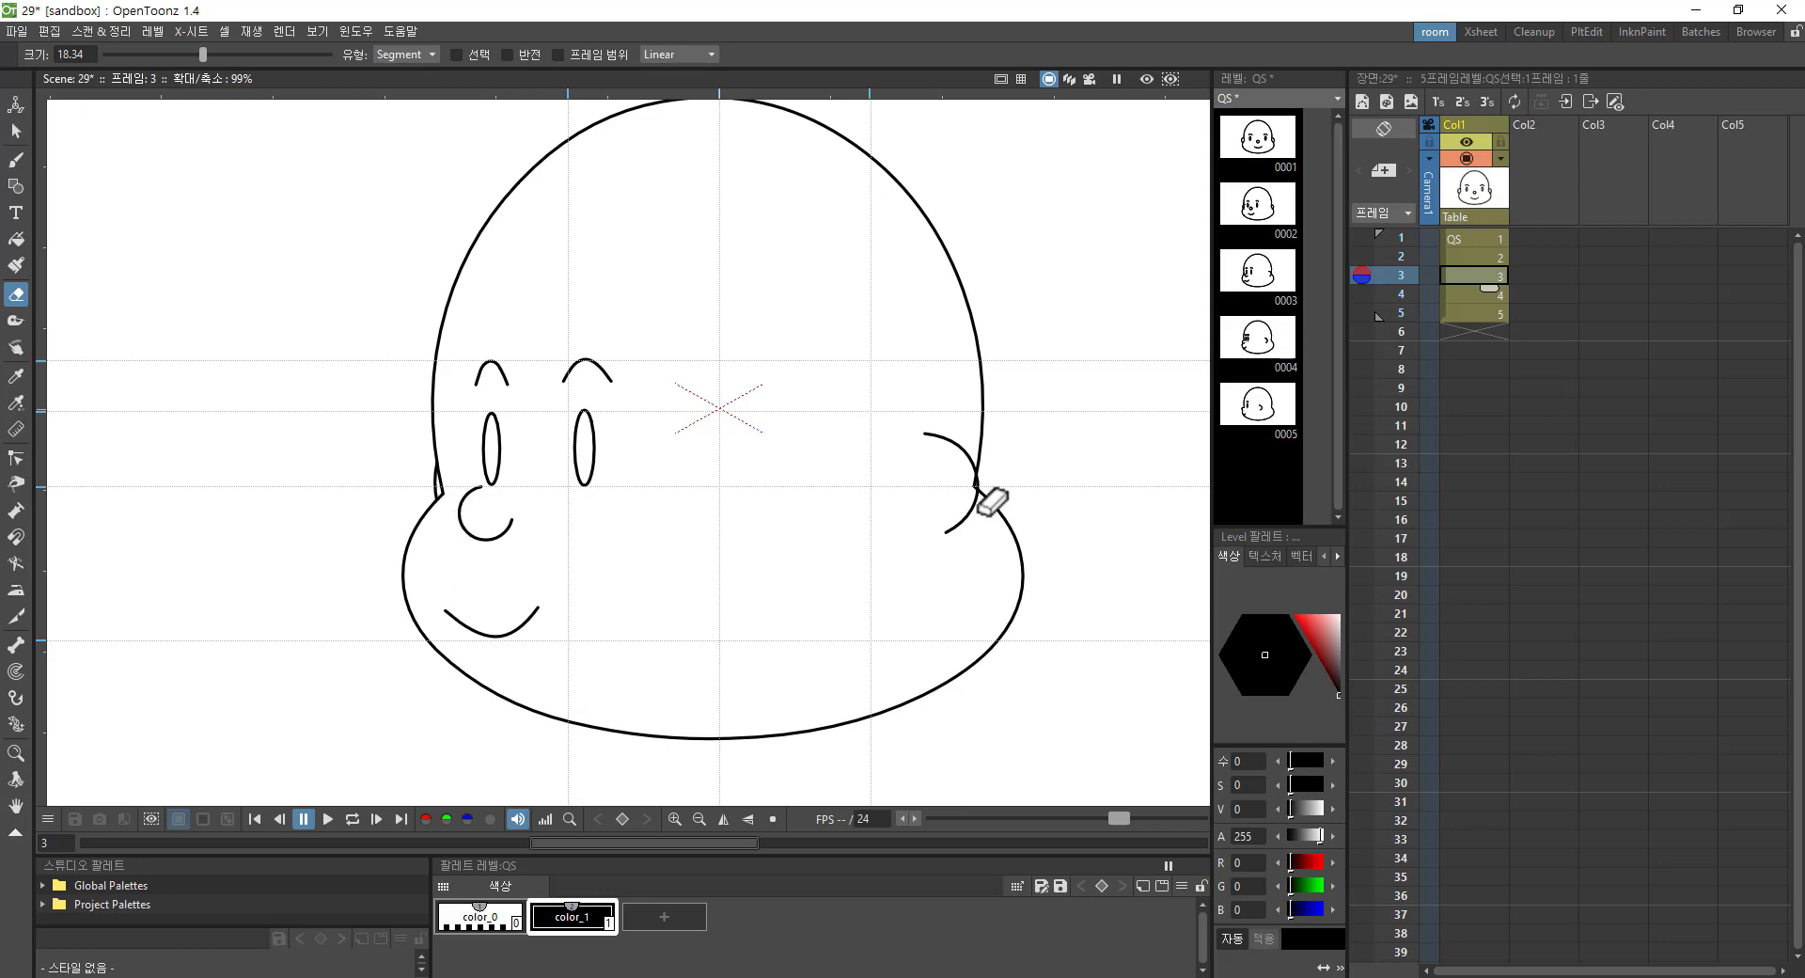
scroll(992, 486, "up", 1)
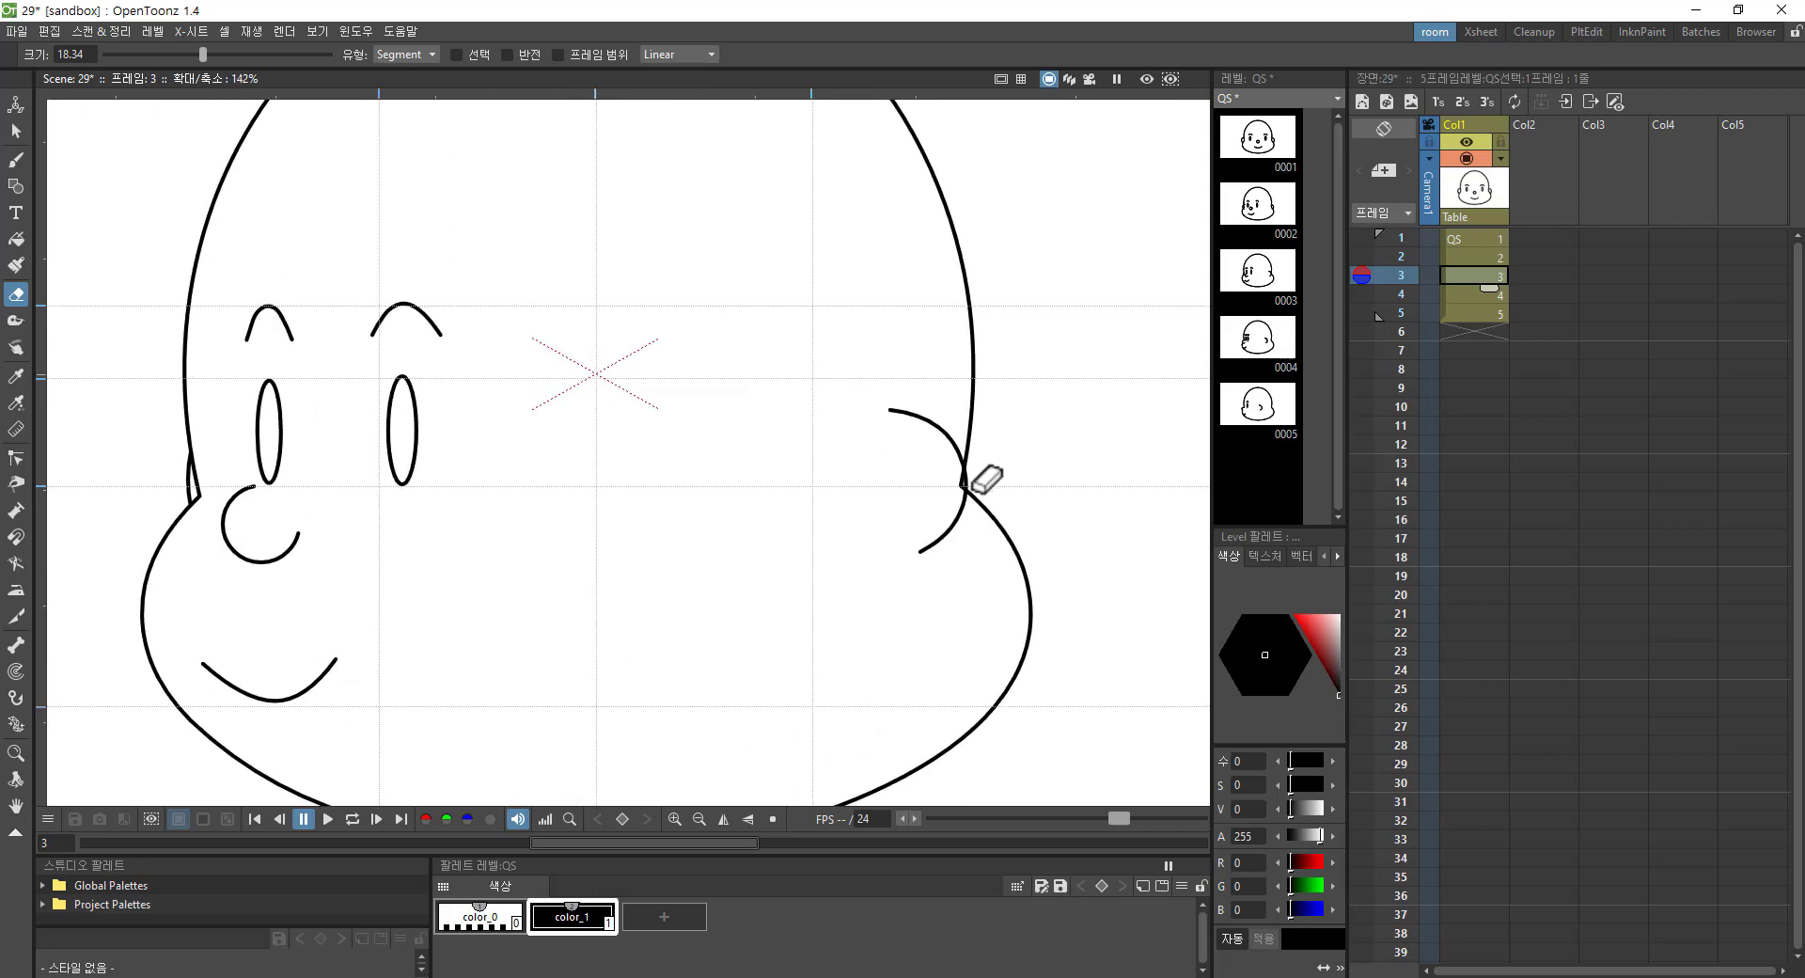
scroll(978, 476, "up", 1)
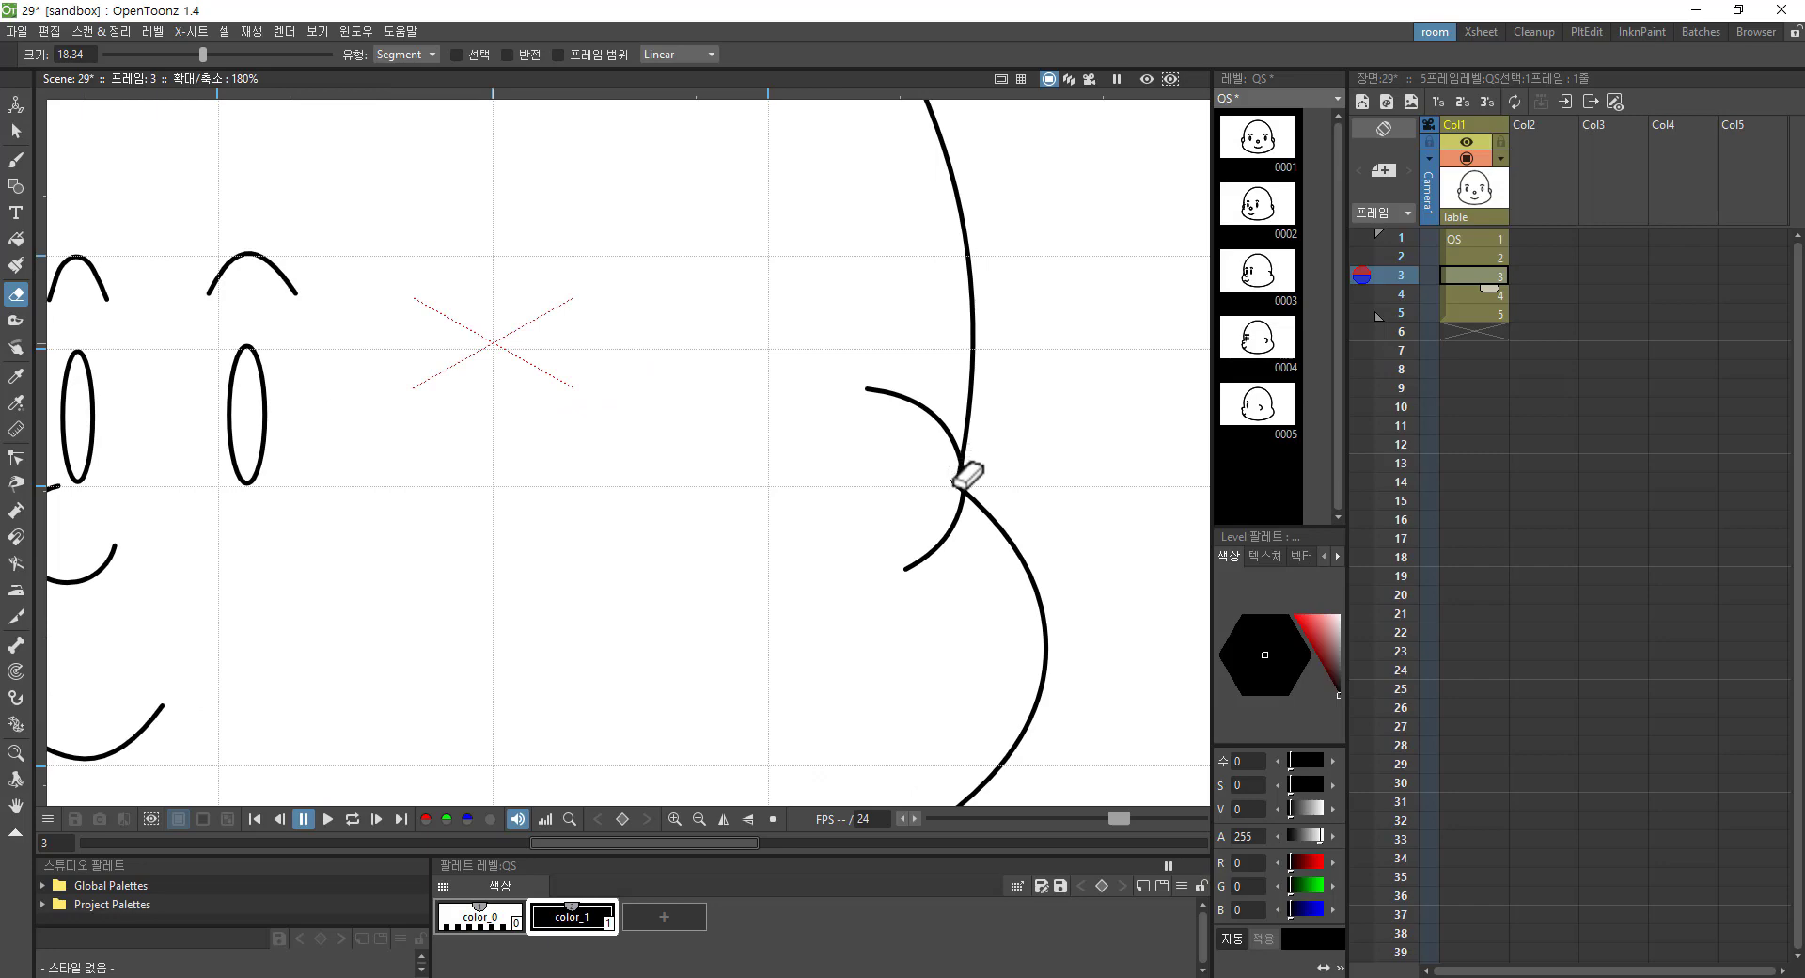
scroll(940, 466, "down", 2)
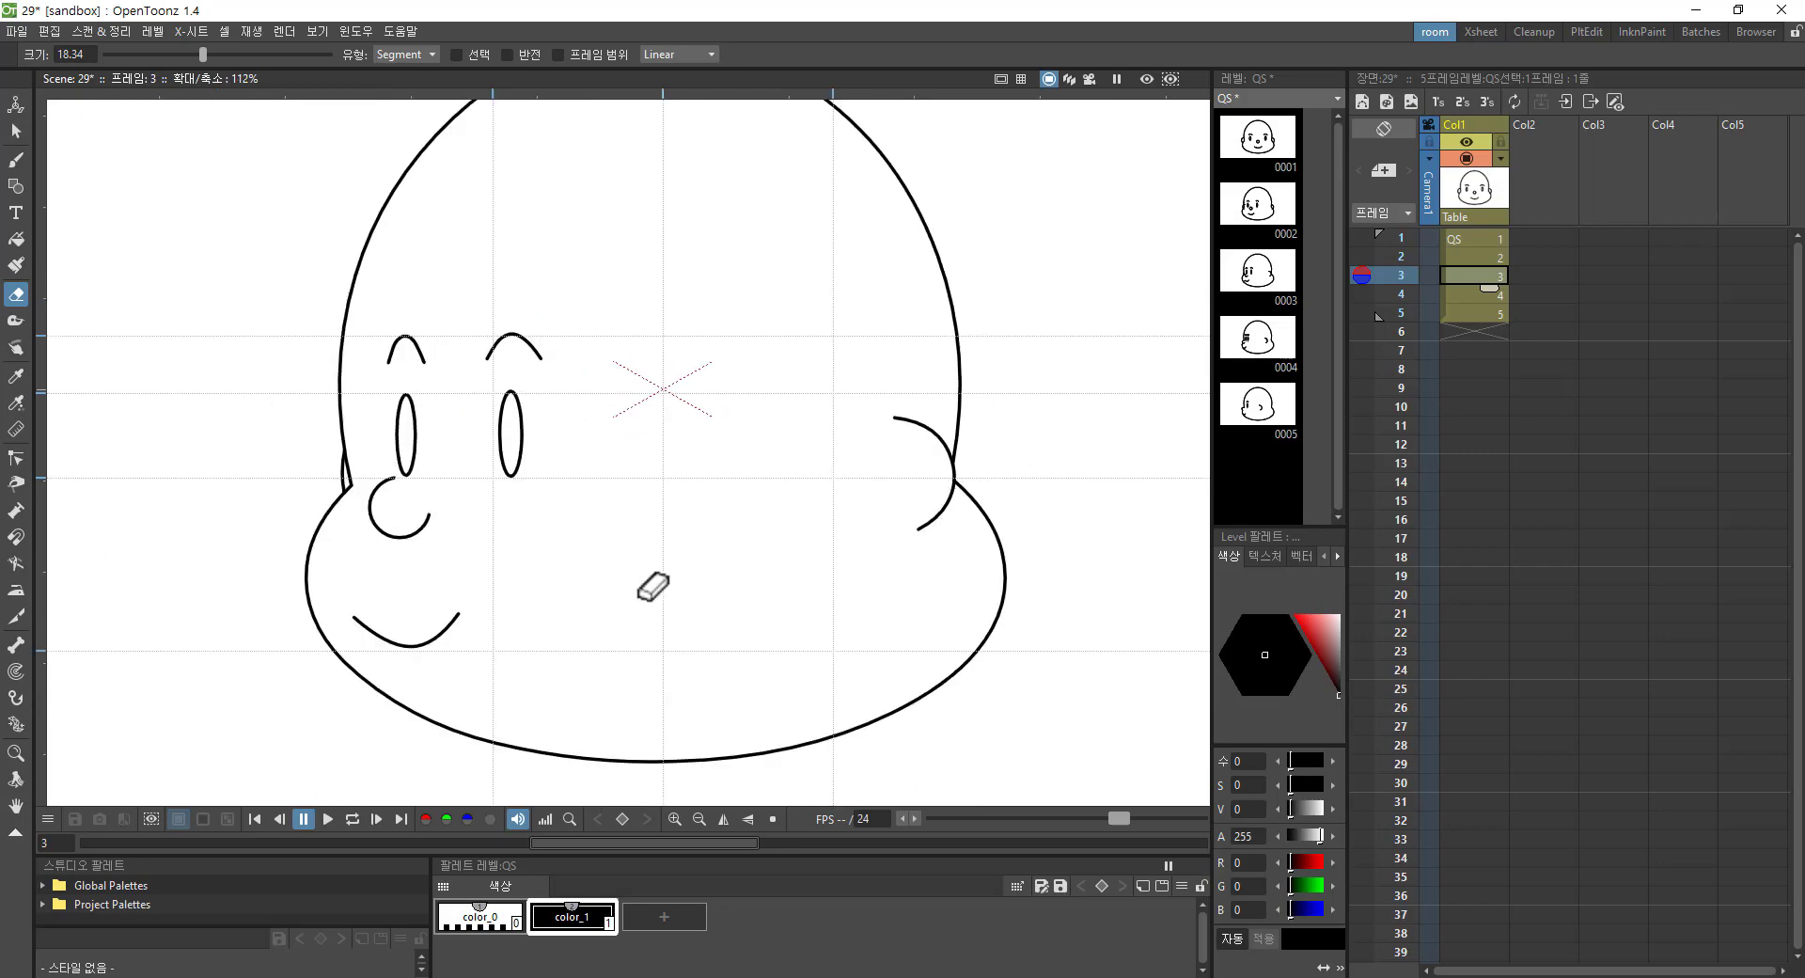
Step: On frame 2, erase the left ear ends inside the head and the head outline segments crossing the right ear
left_click(1485, 260)
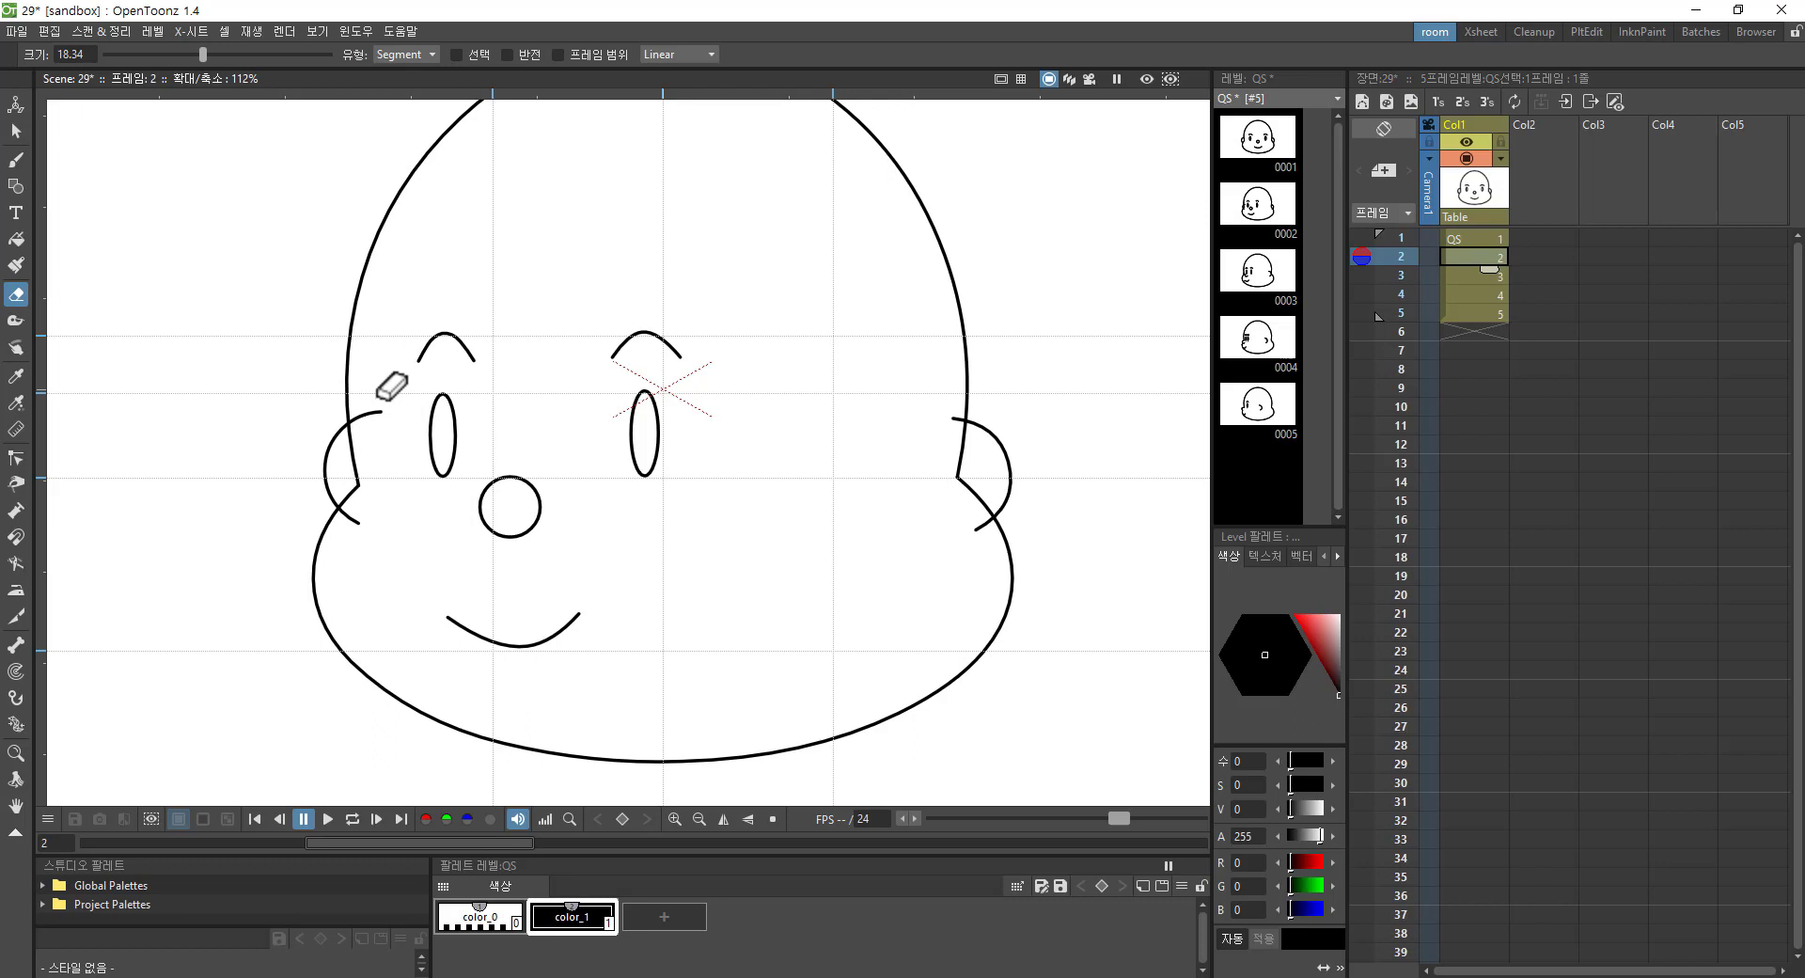
left_click(371, 415)
left_click(348, 516)
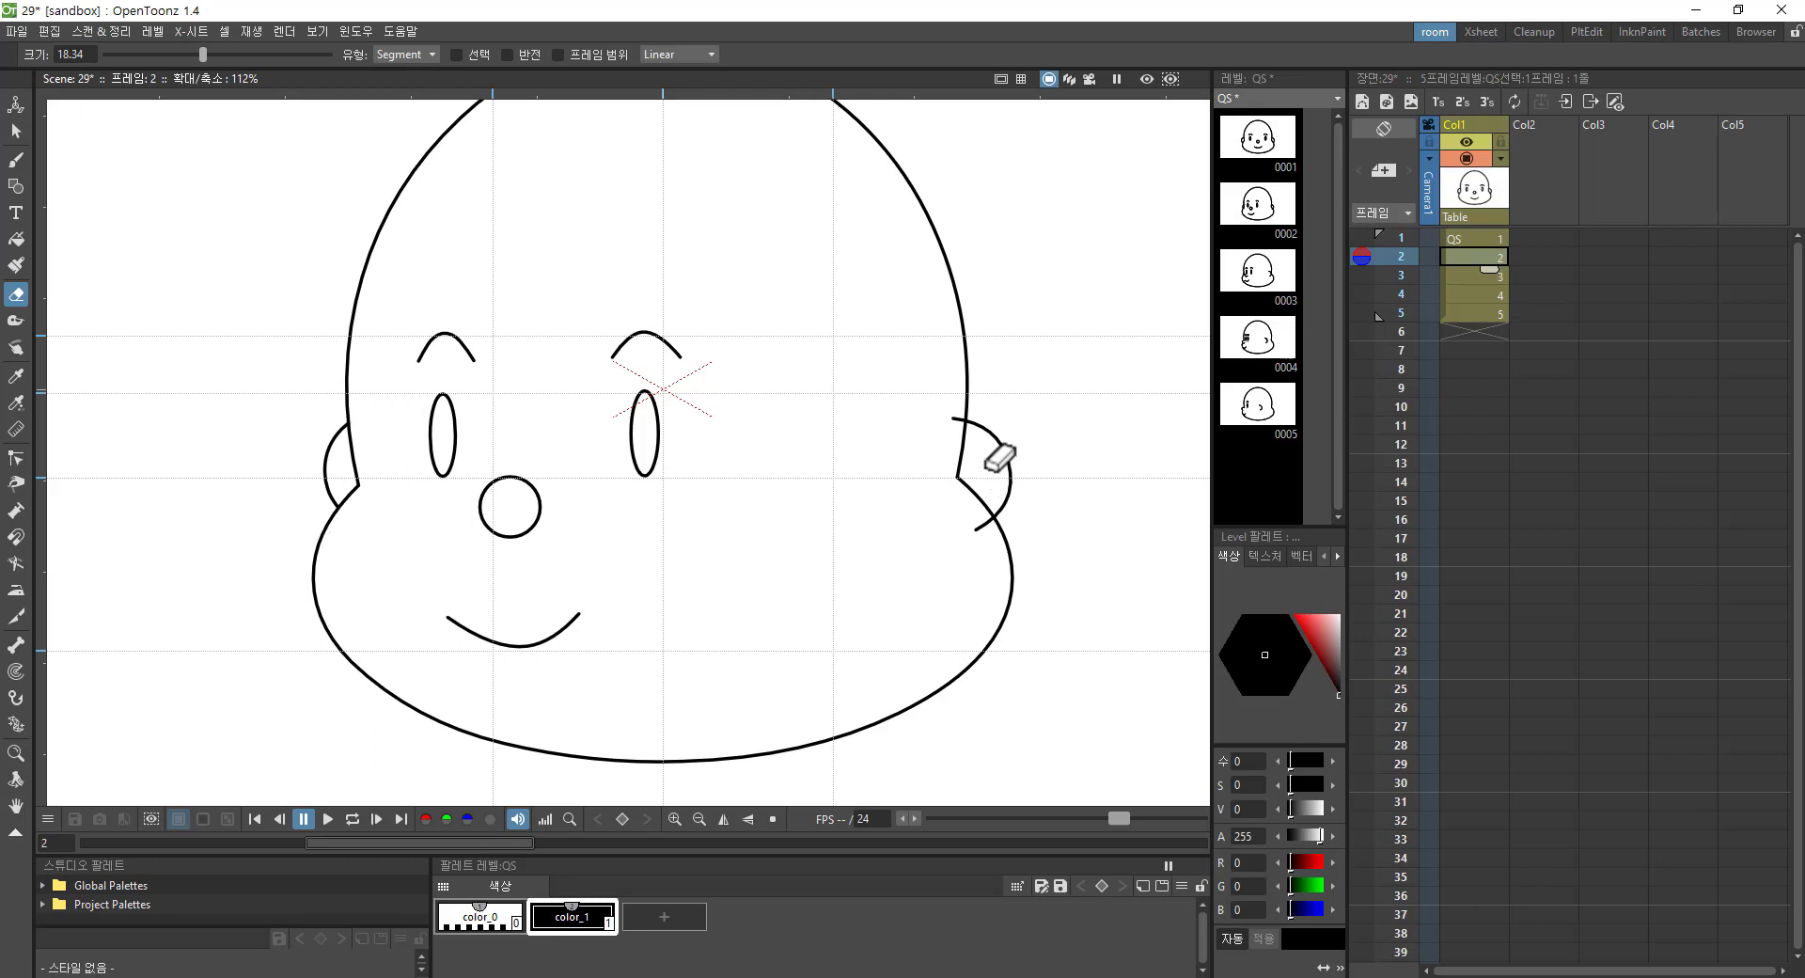
left_click(960, 488)
left_click(962, 489)
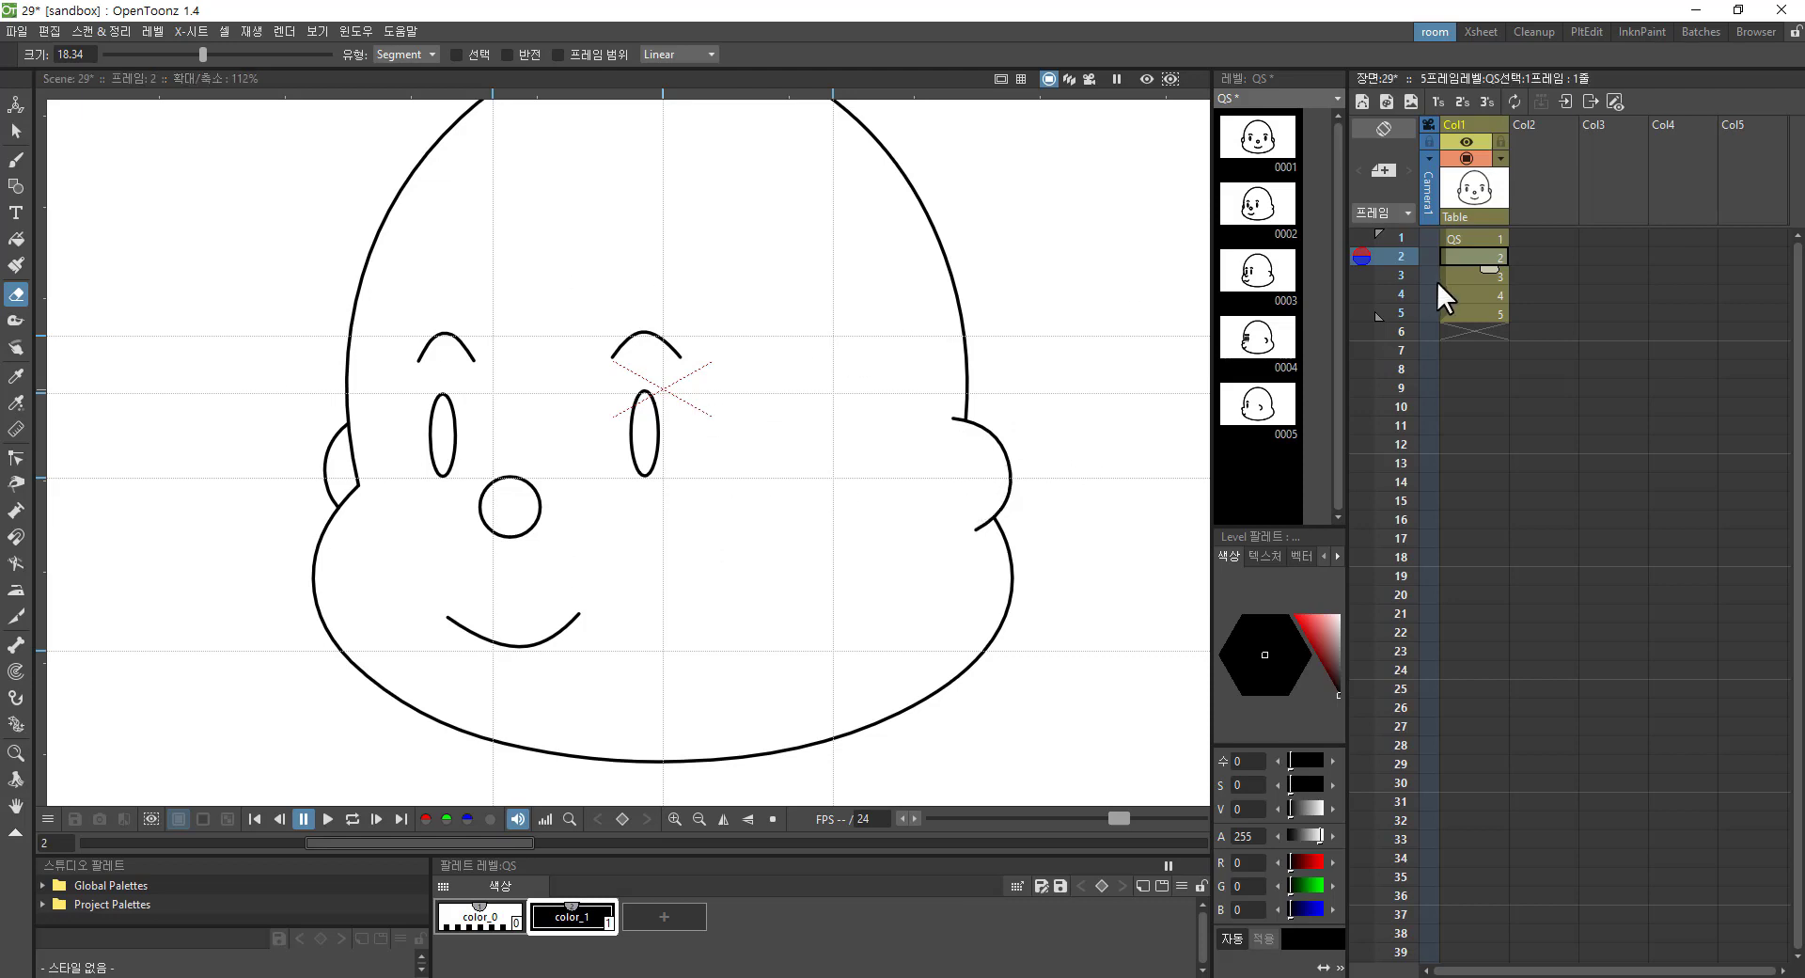
Step: Check the drawing on frame 1 and extend the five drawings to three frames each, filling frames 1 to 15
left_click(1496, 240)
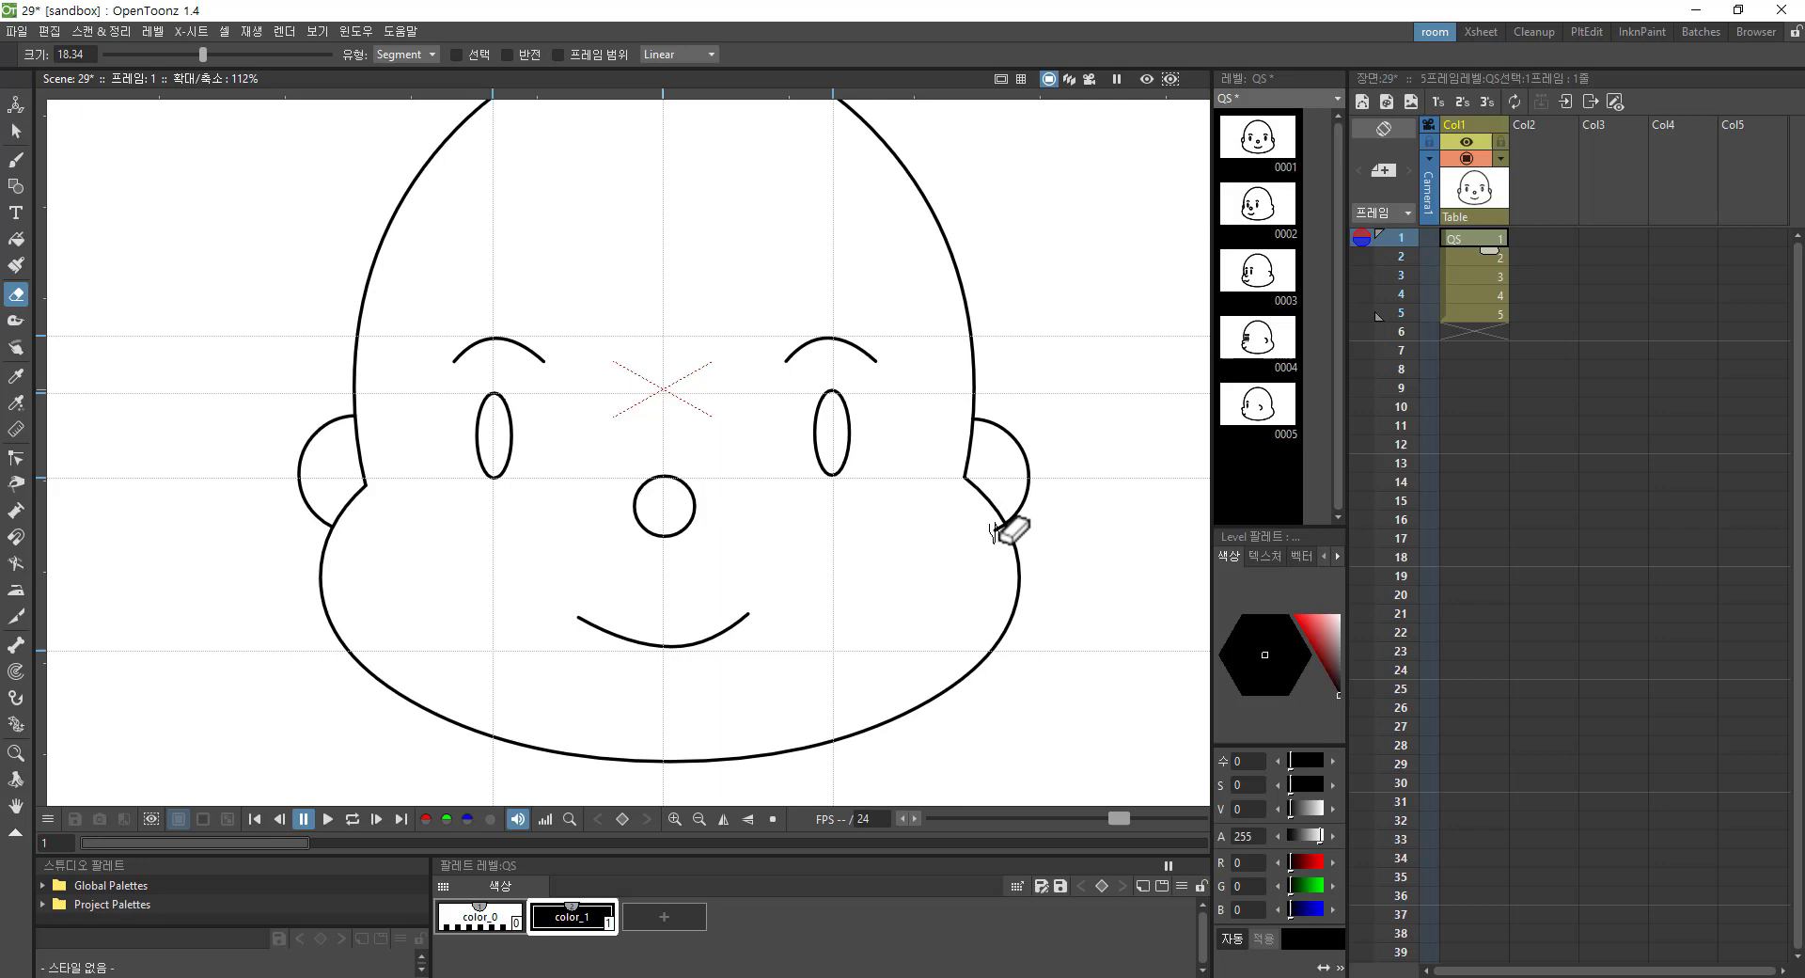
scroll(705, 575, "down", 2)
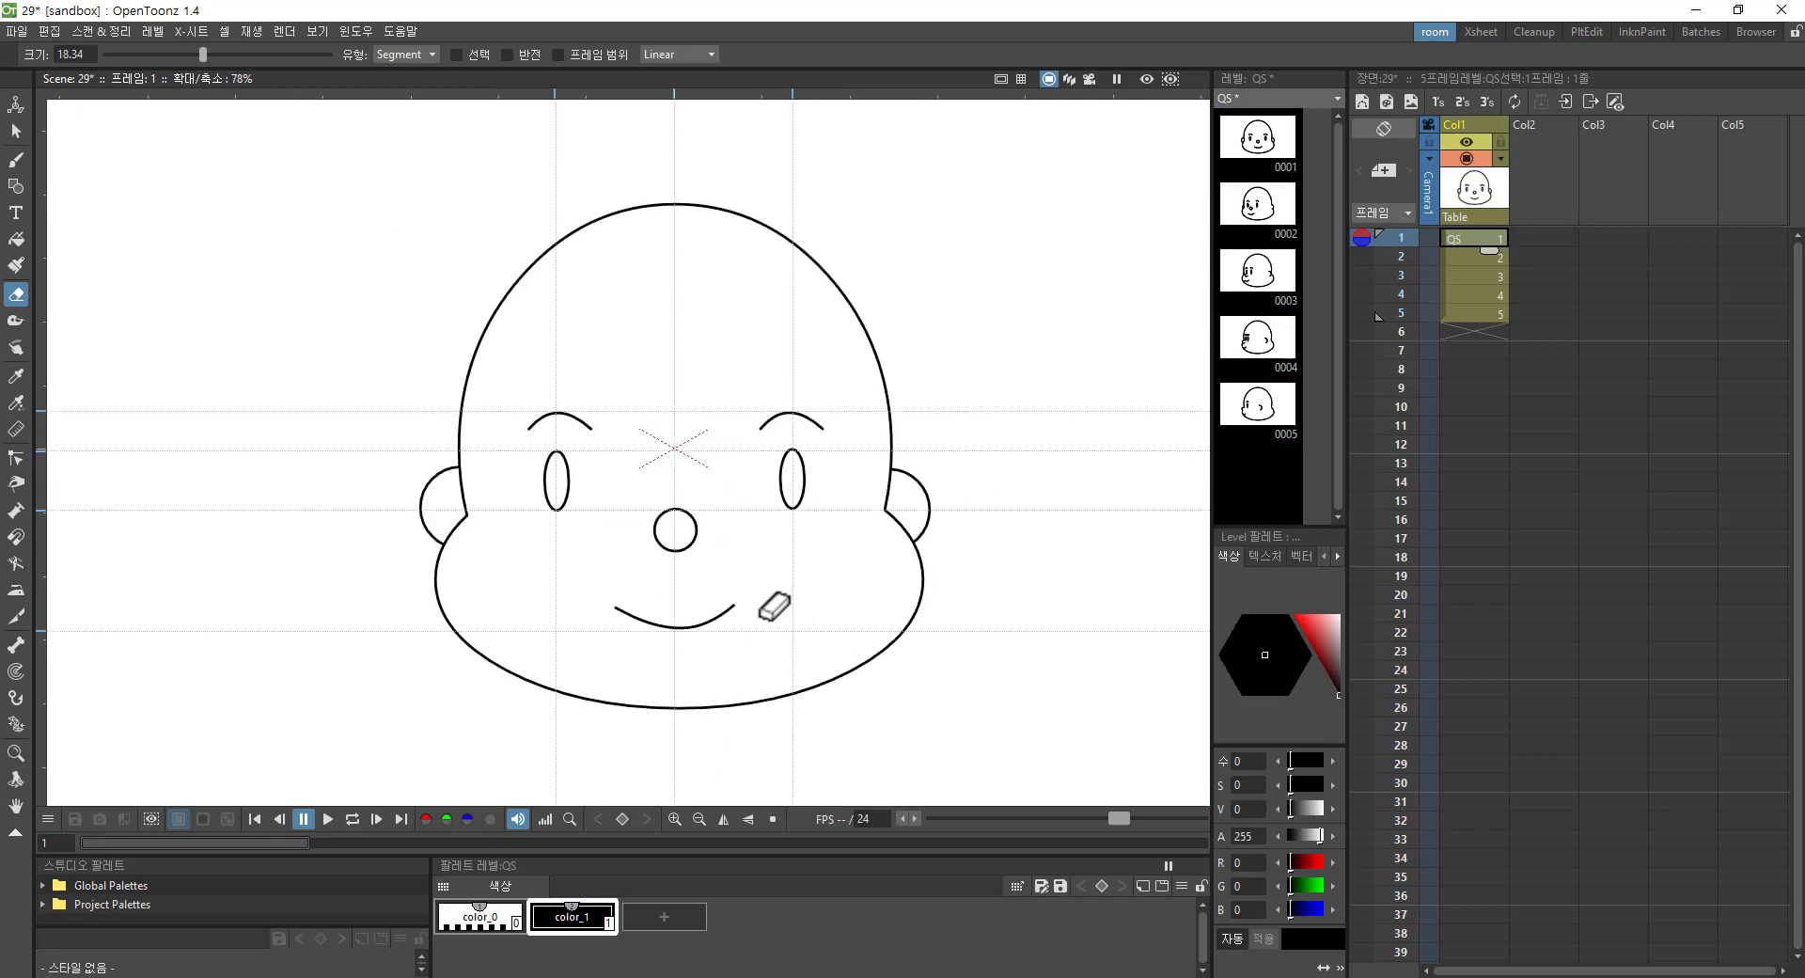
left_click_drag(1391, 235, 1429, 232)
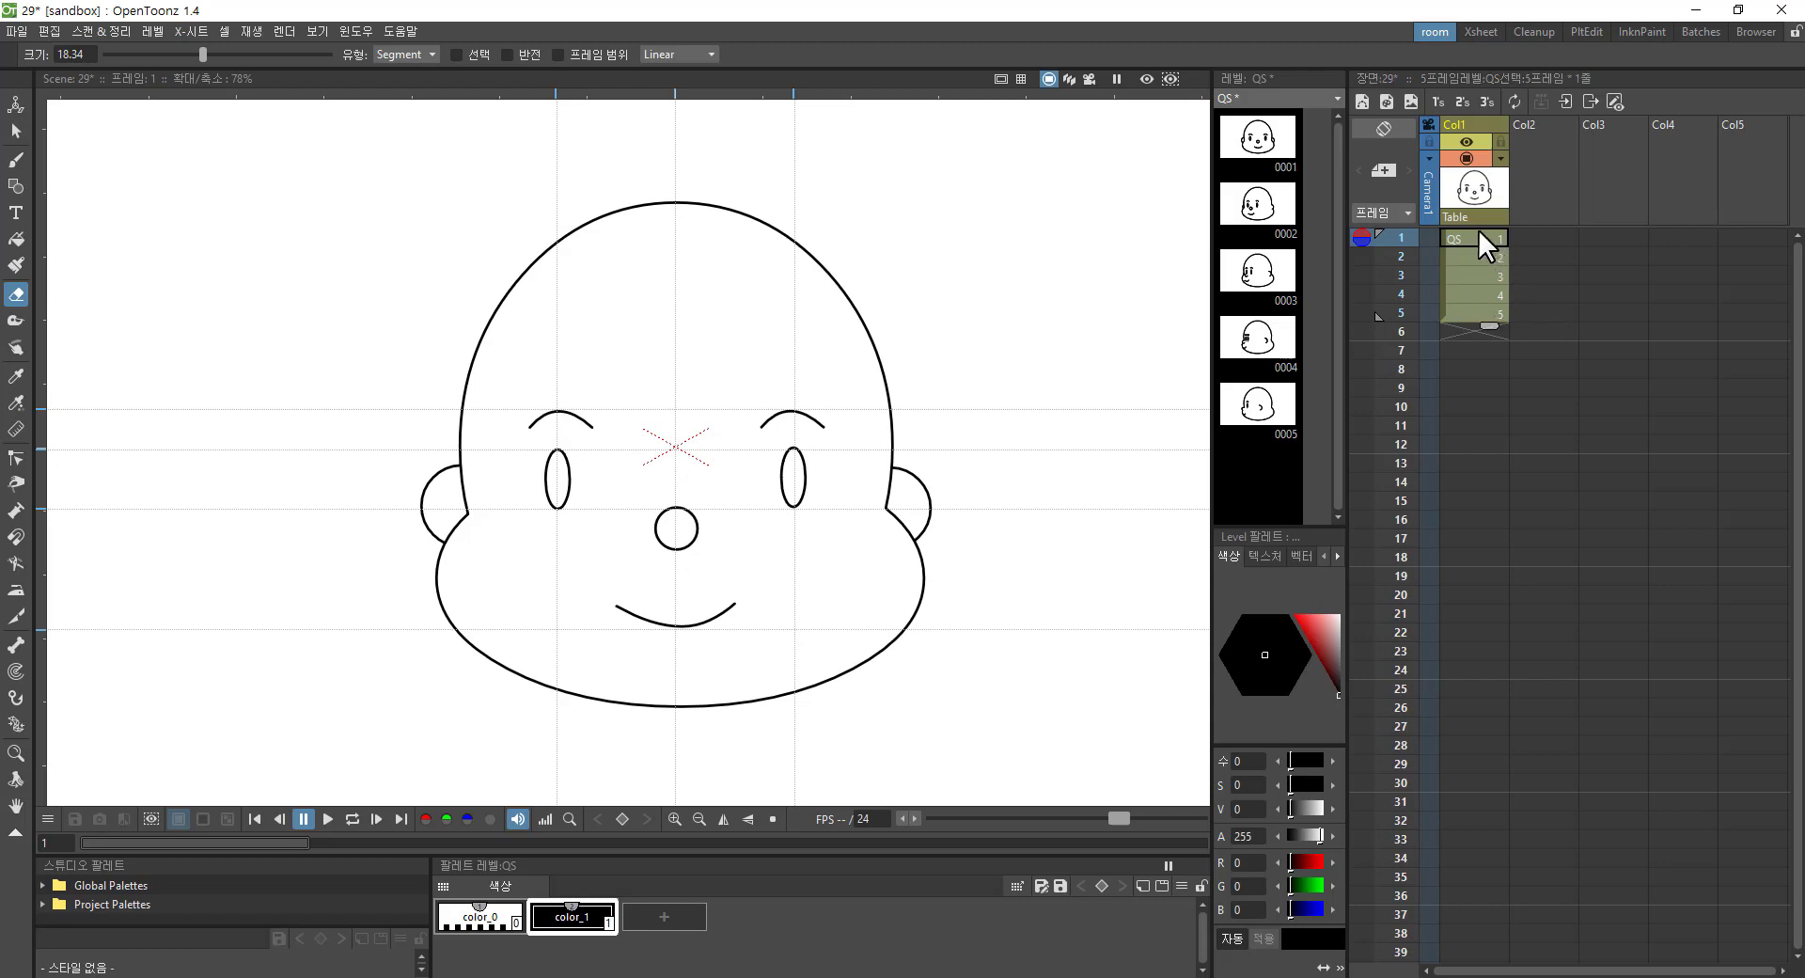
left_click_drag(1484, 315, 1501, 413)
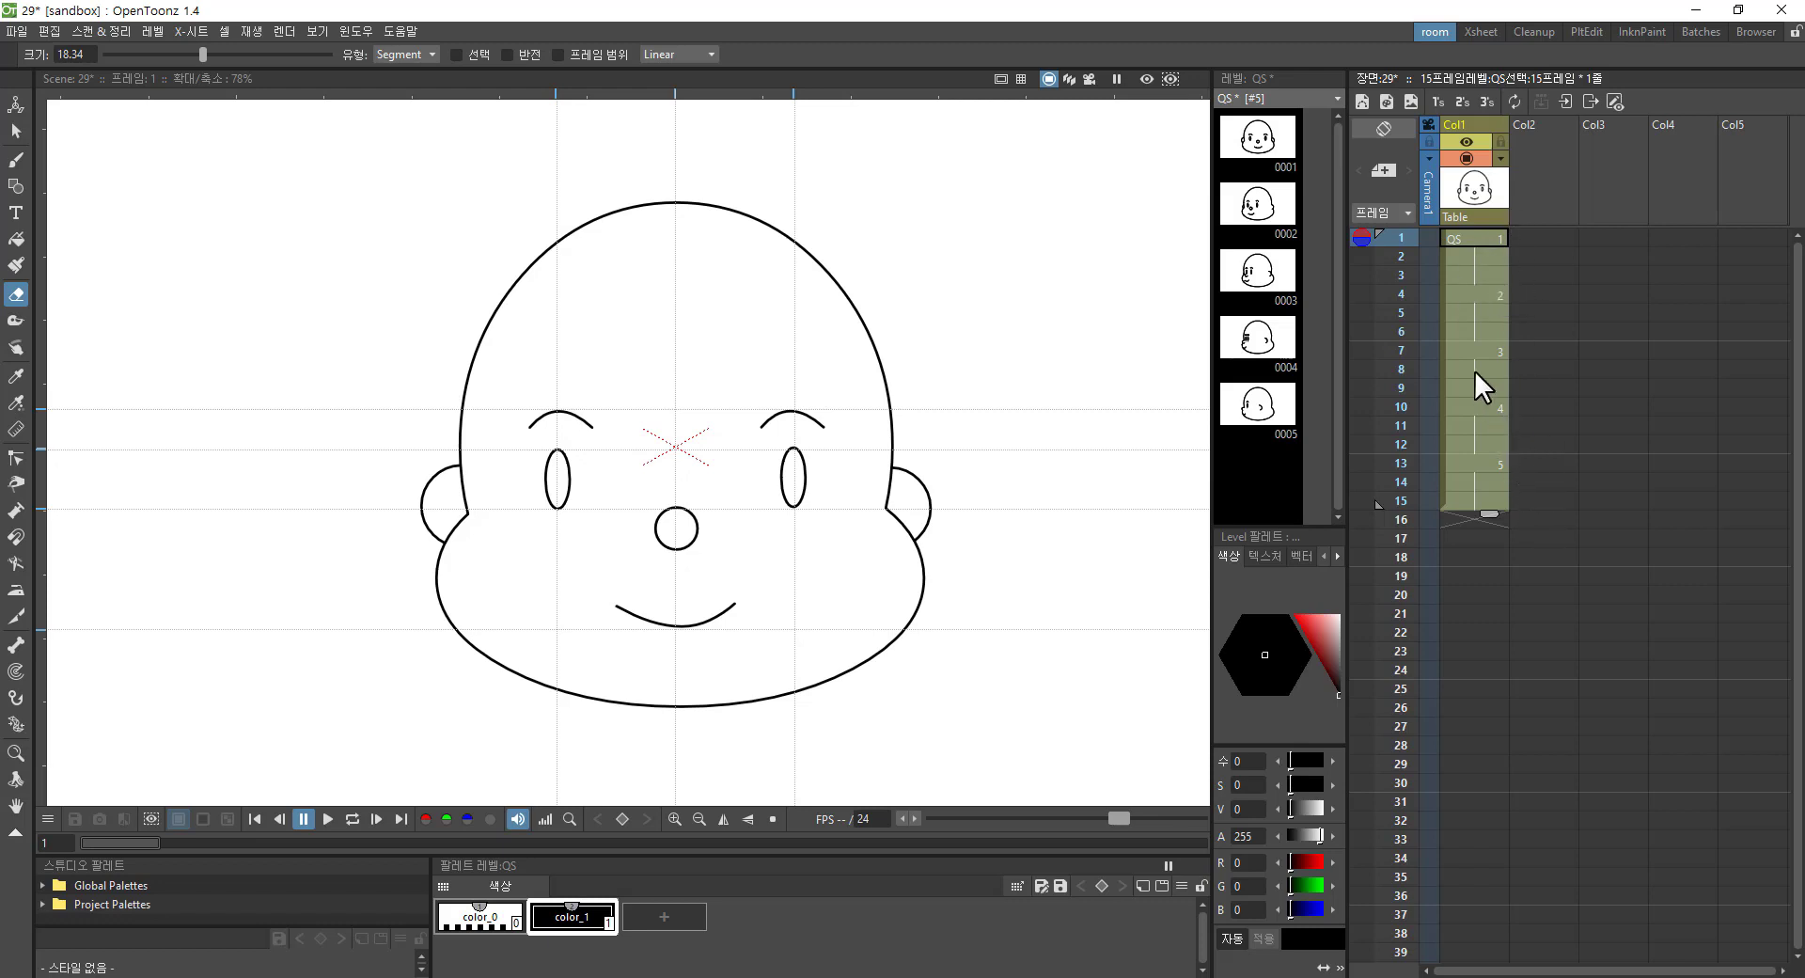
Step: Apply Swing (흔들다) to the cells of frames 1 to 15 and play the head turn in a loop
left_click(1473, 242)
left_click(1482, 498, "shift")
right_click(1470, 291)
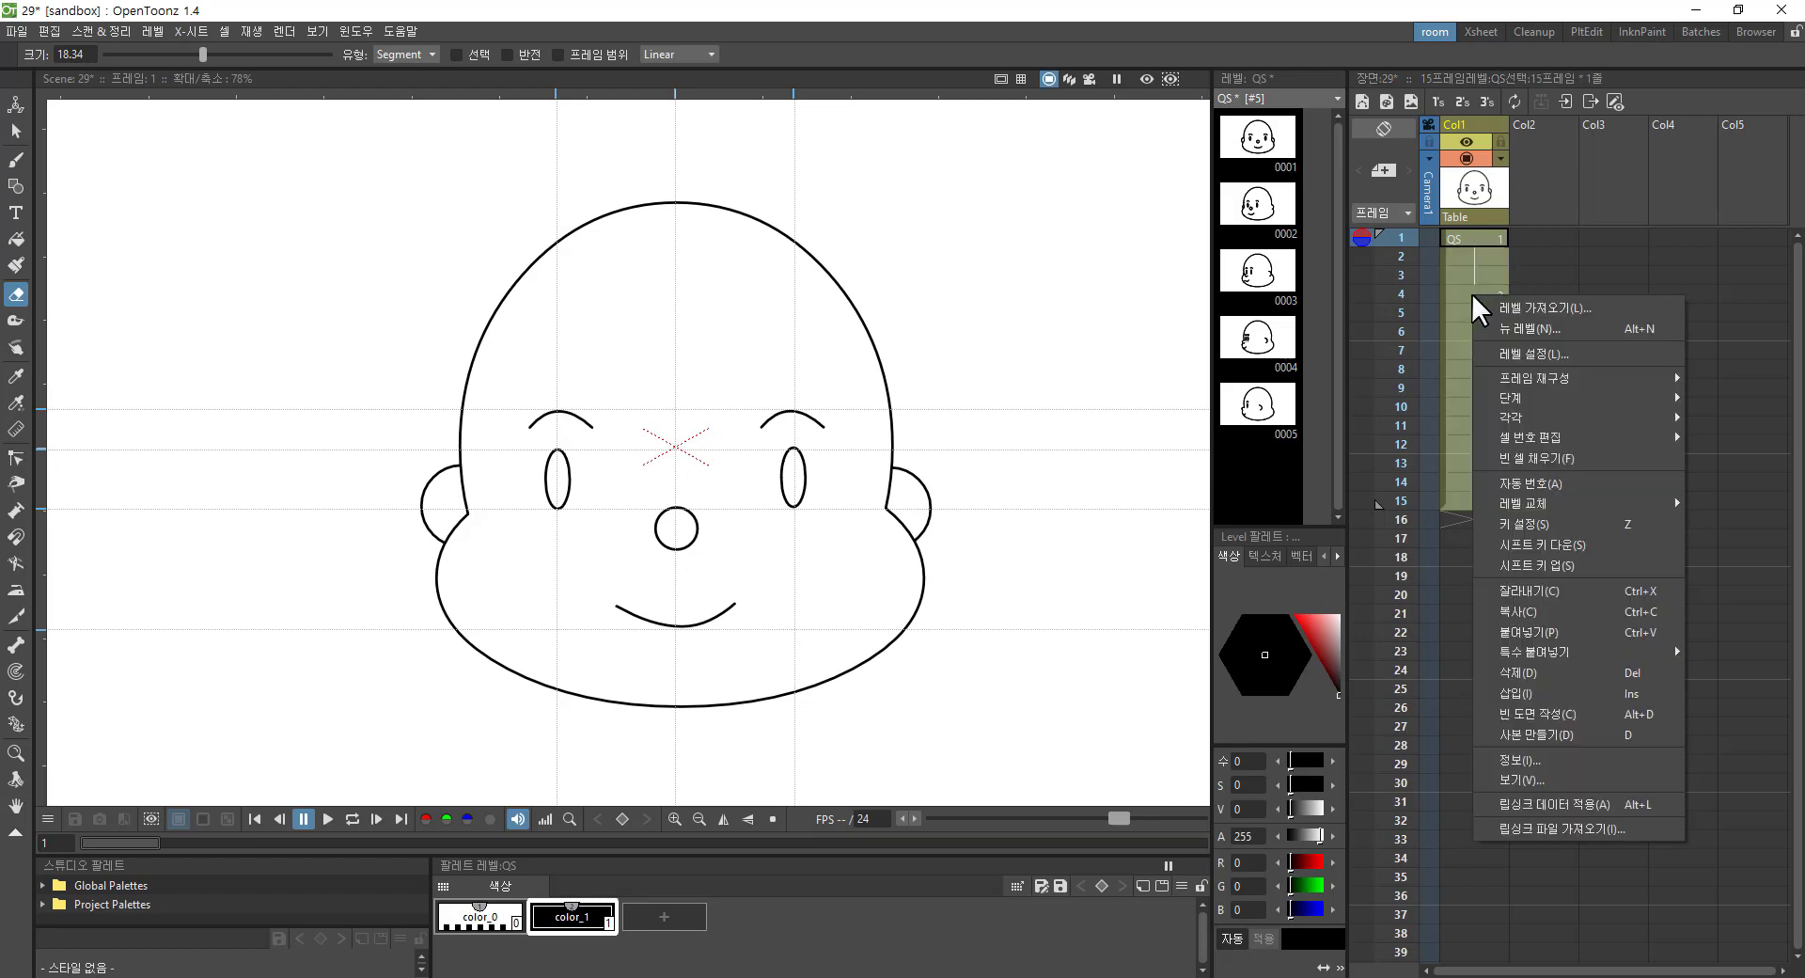
mouse_move(1613, 428)
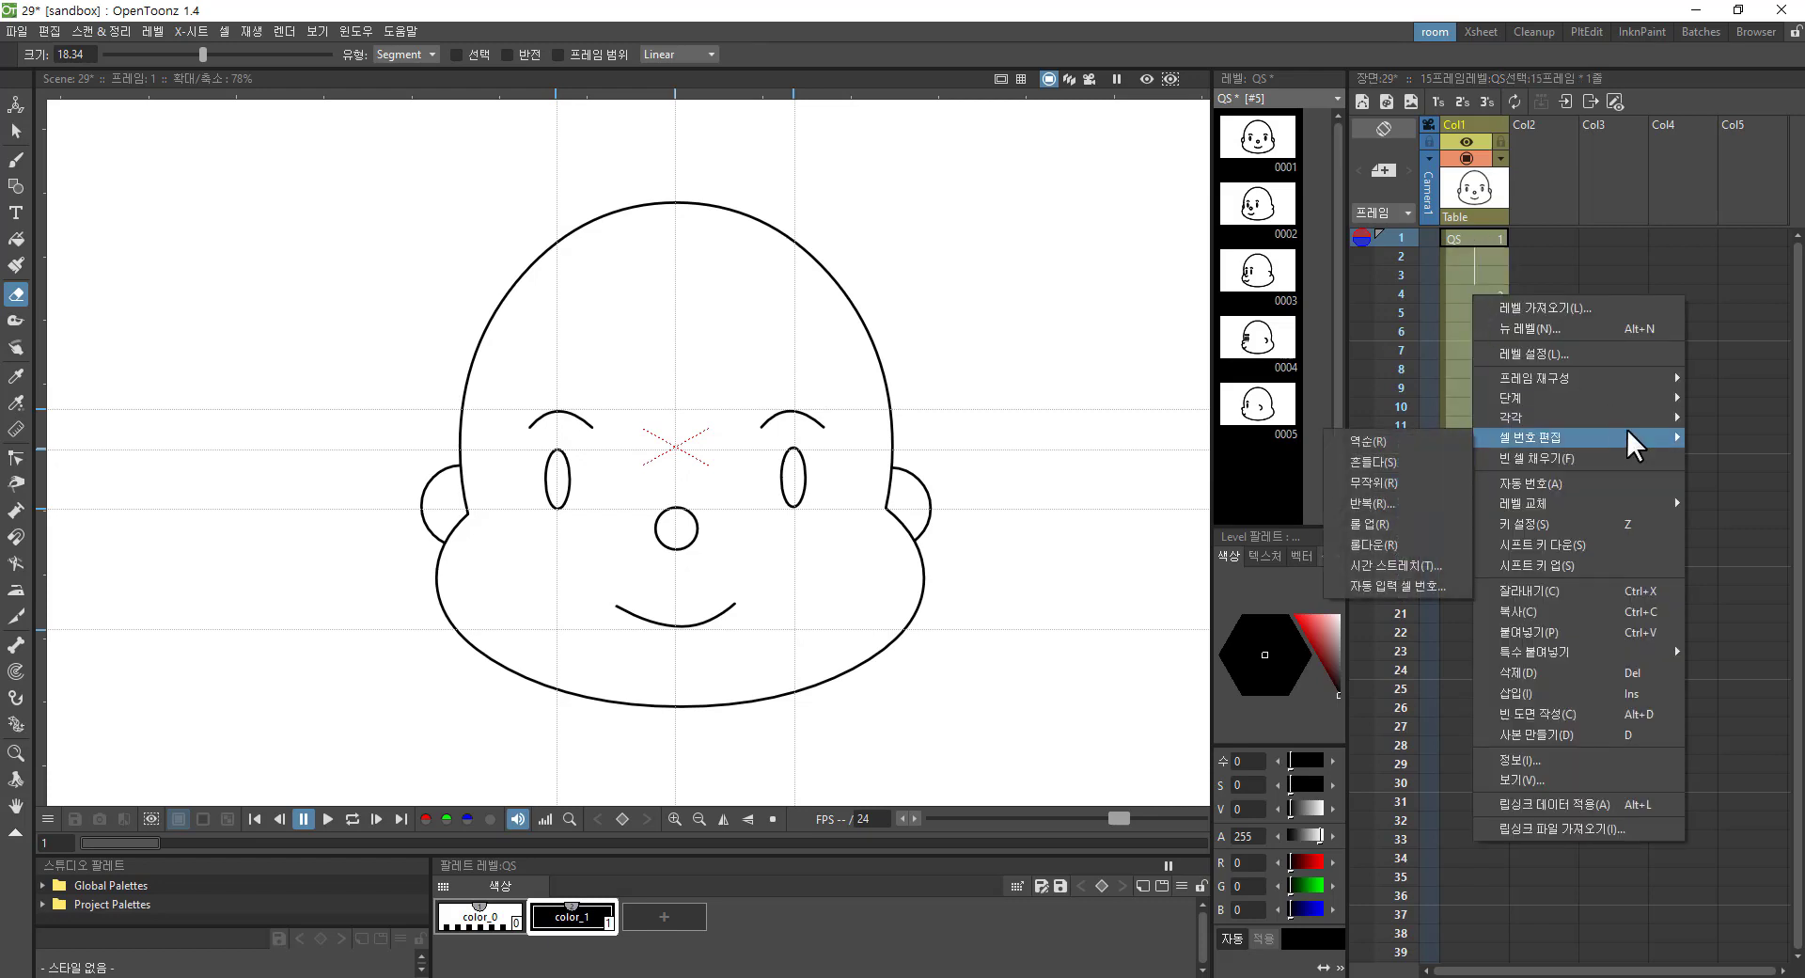
left_click(1414, 457)
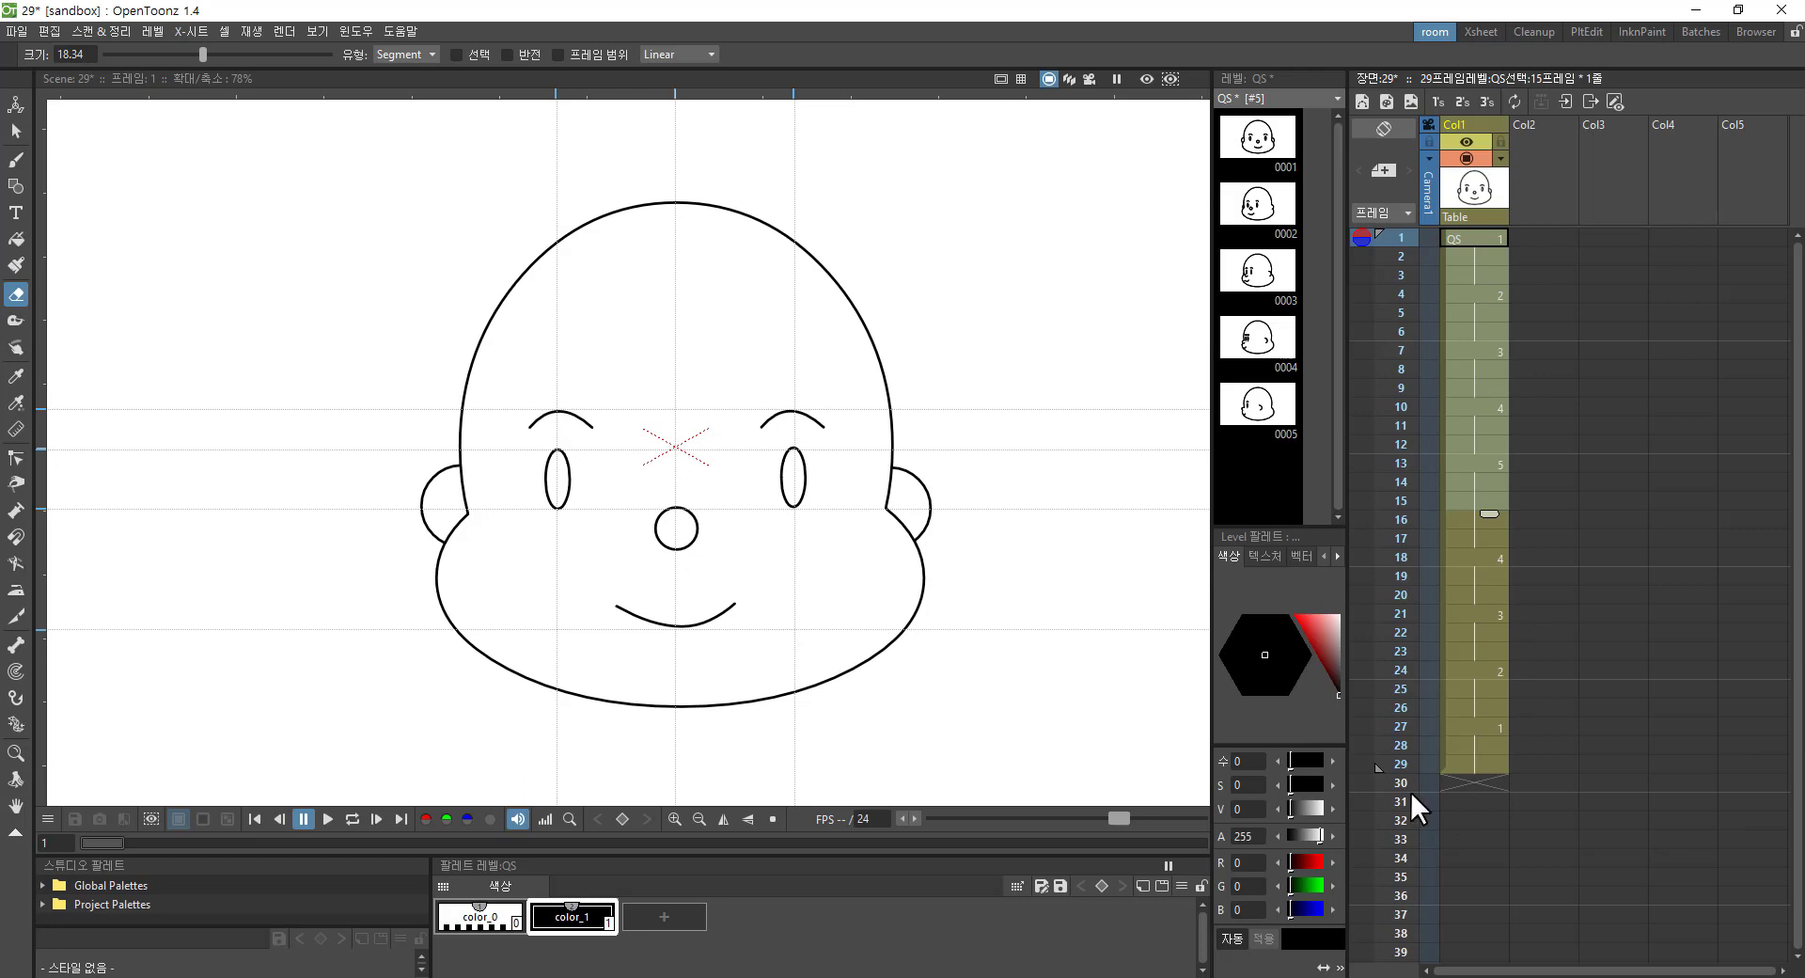
left_click(345, 815)
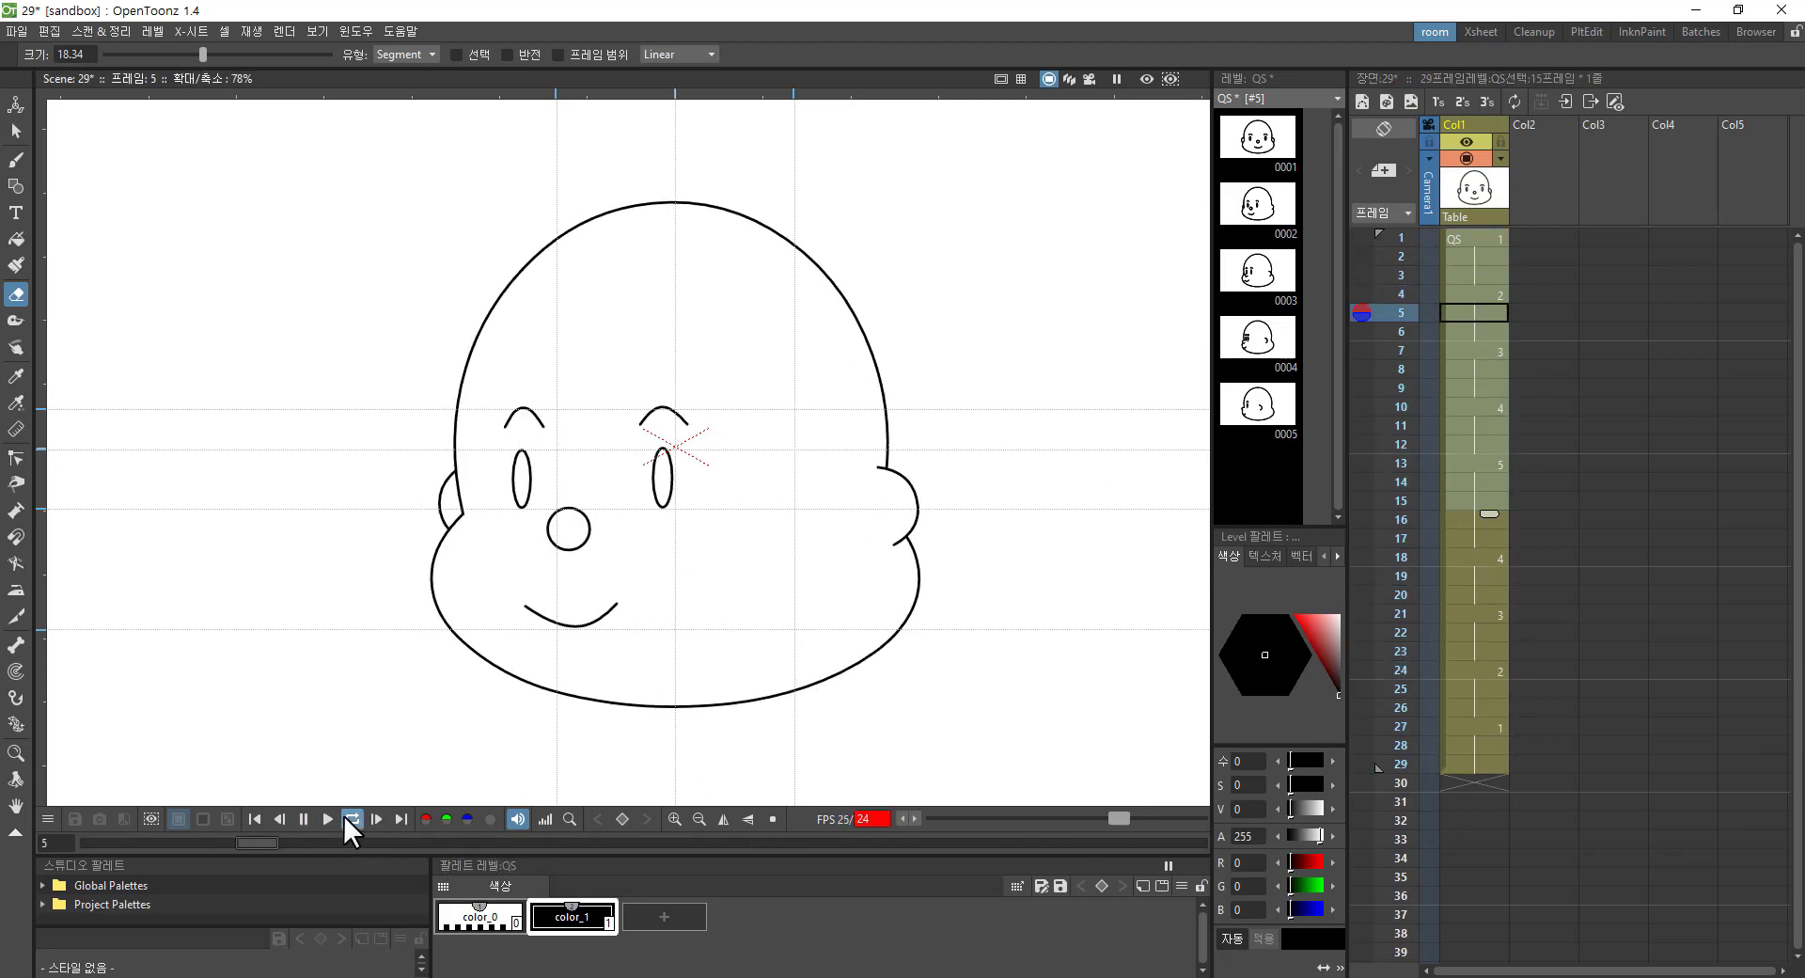